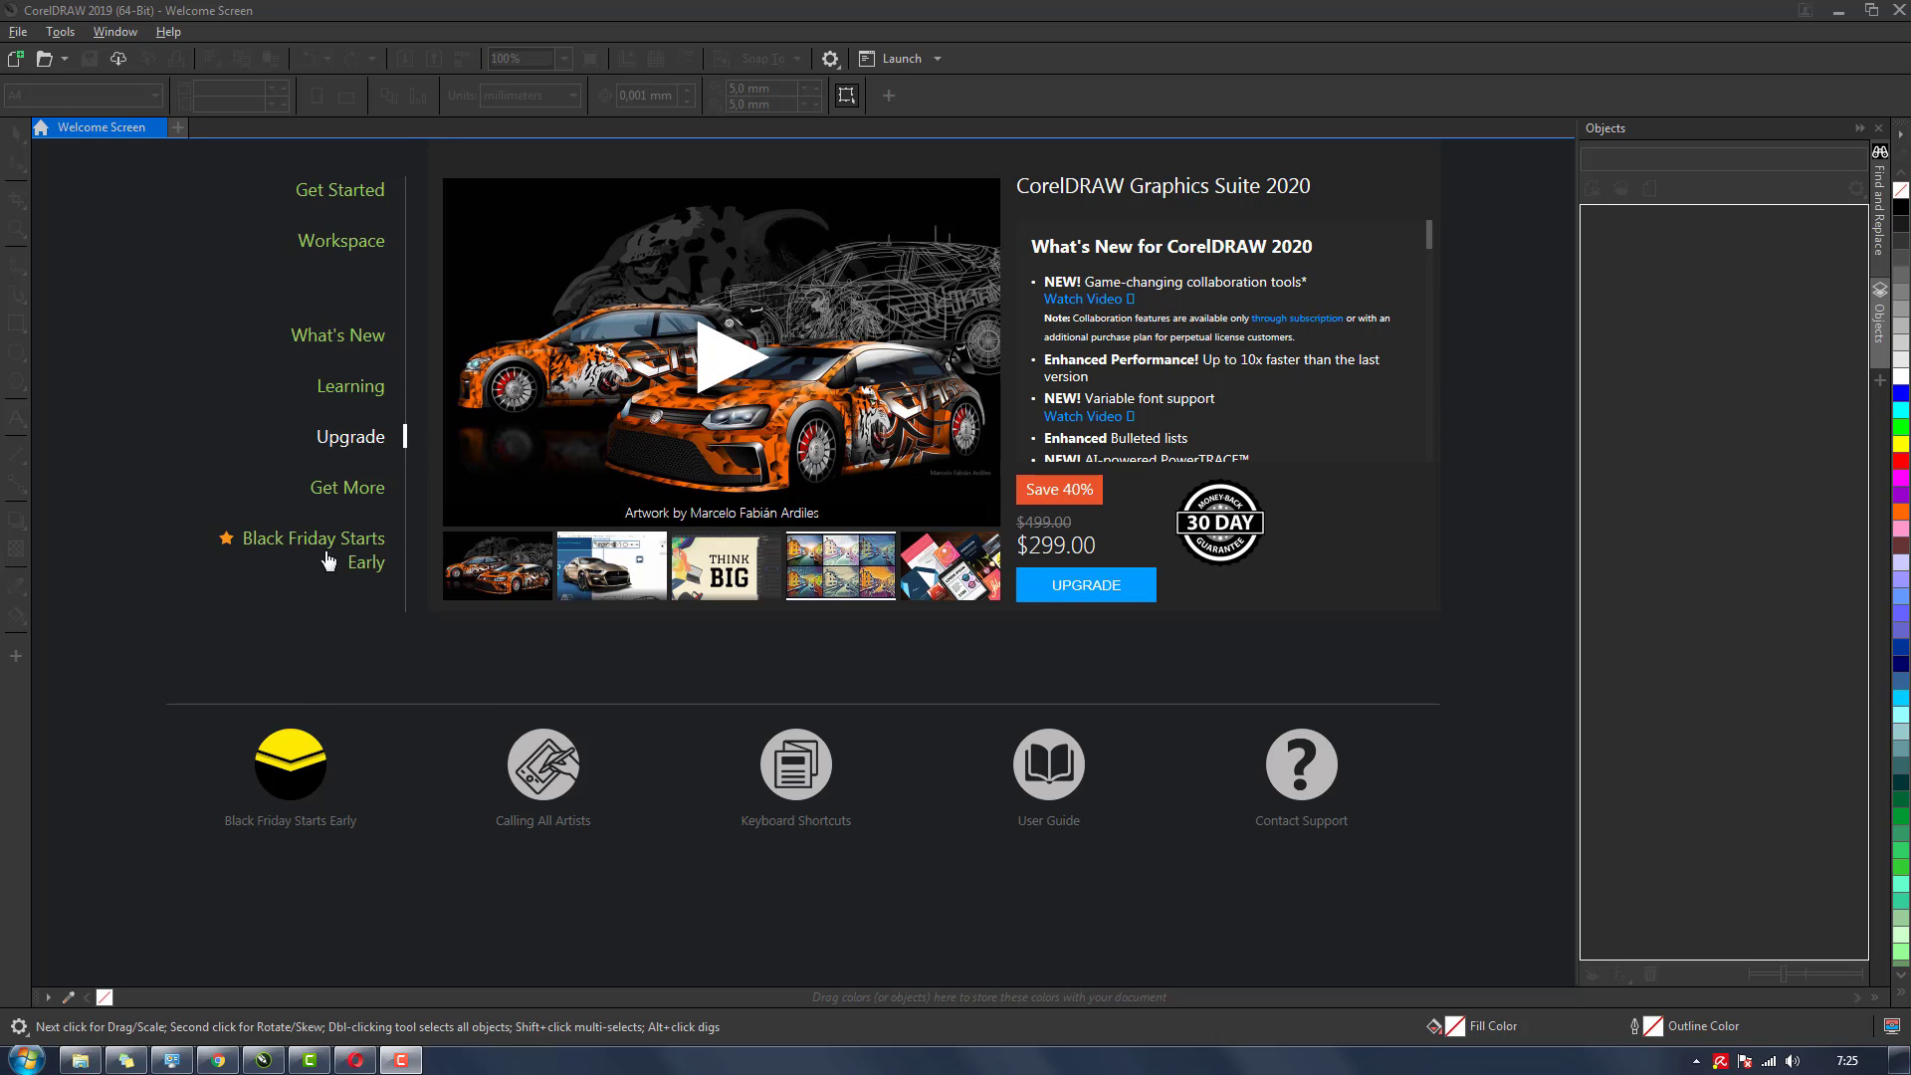
Switch to File Explorer and open the portrait photo from its folder in the Pictures library for viewing
right_click(84, 1057)
click(85, 1059)
click(86, 1062)
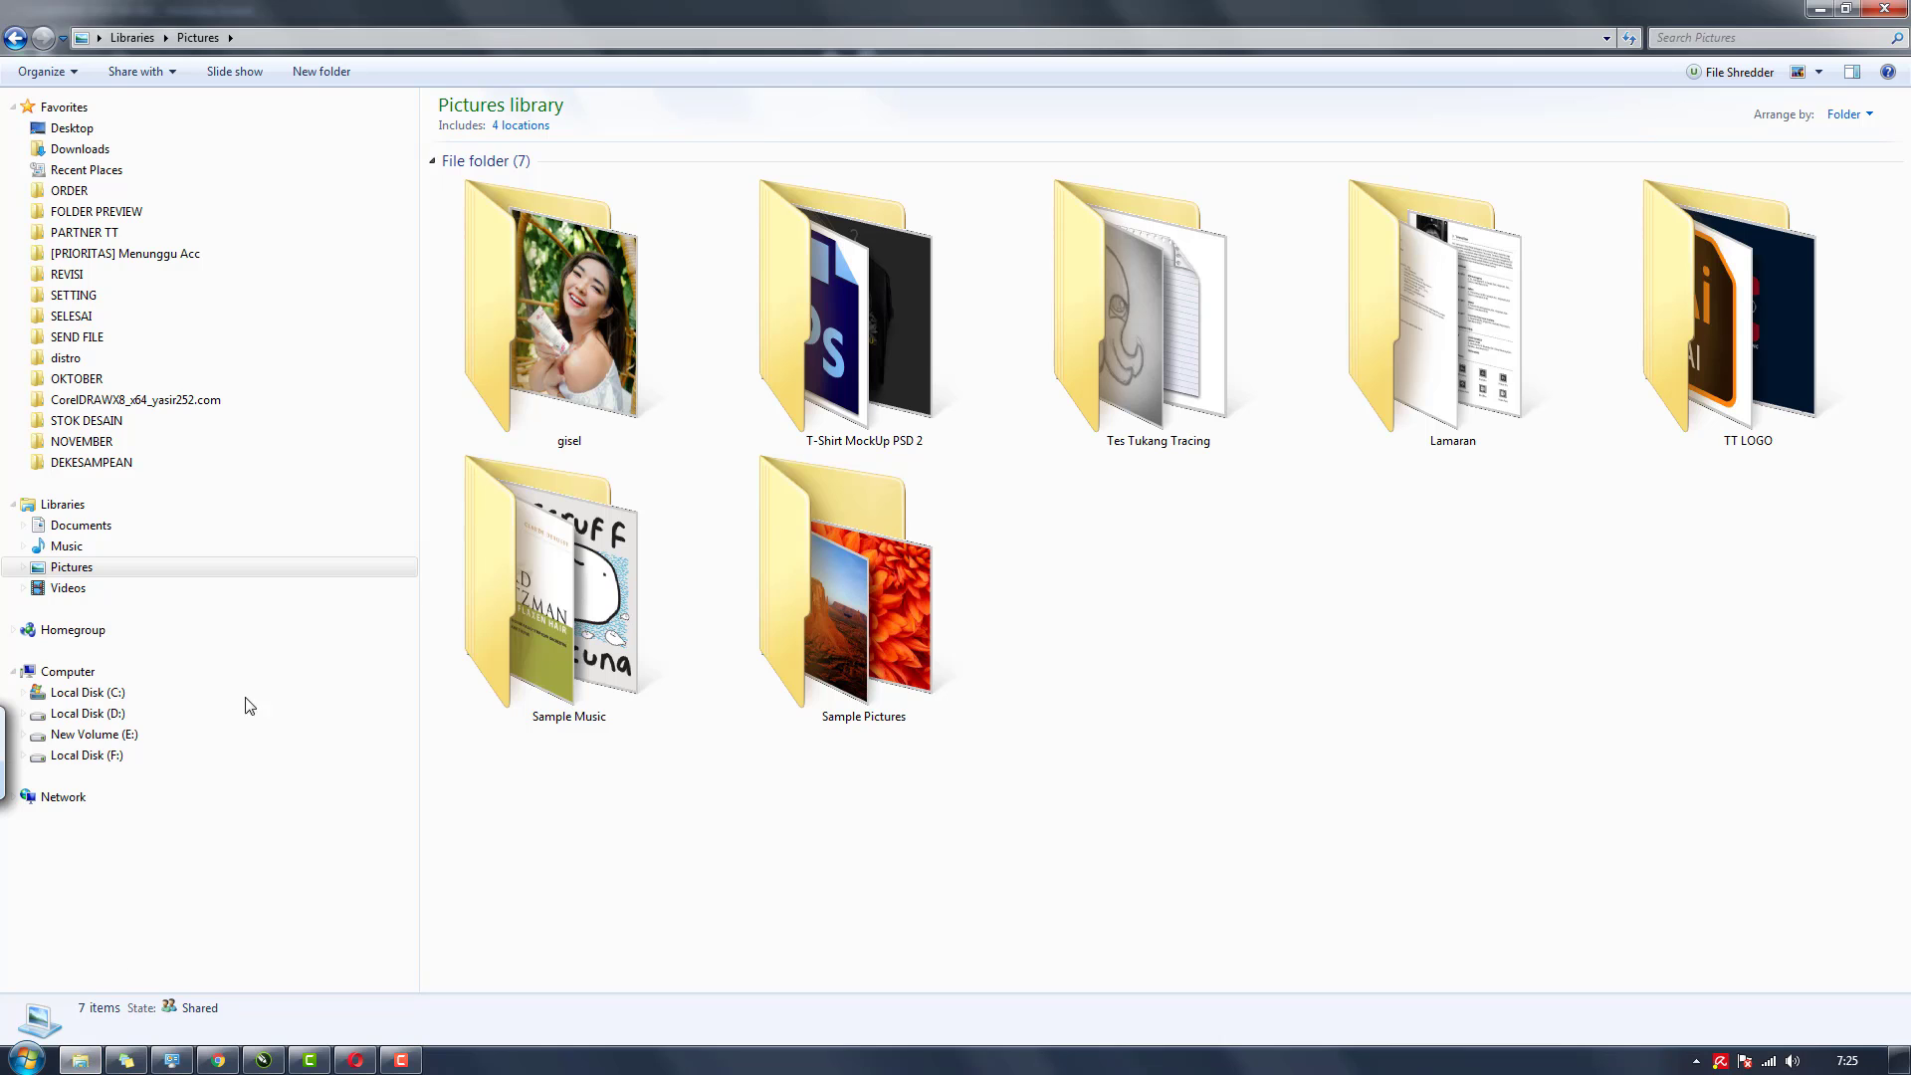
double_click(524, 416)
double_click(528, 386)
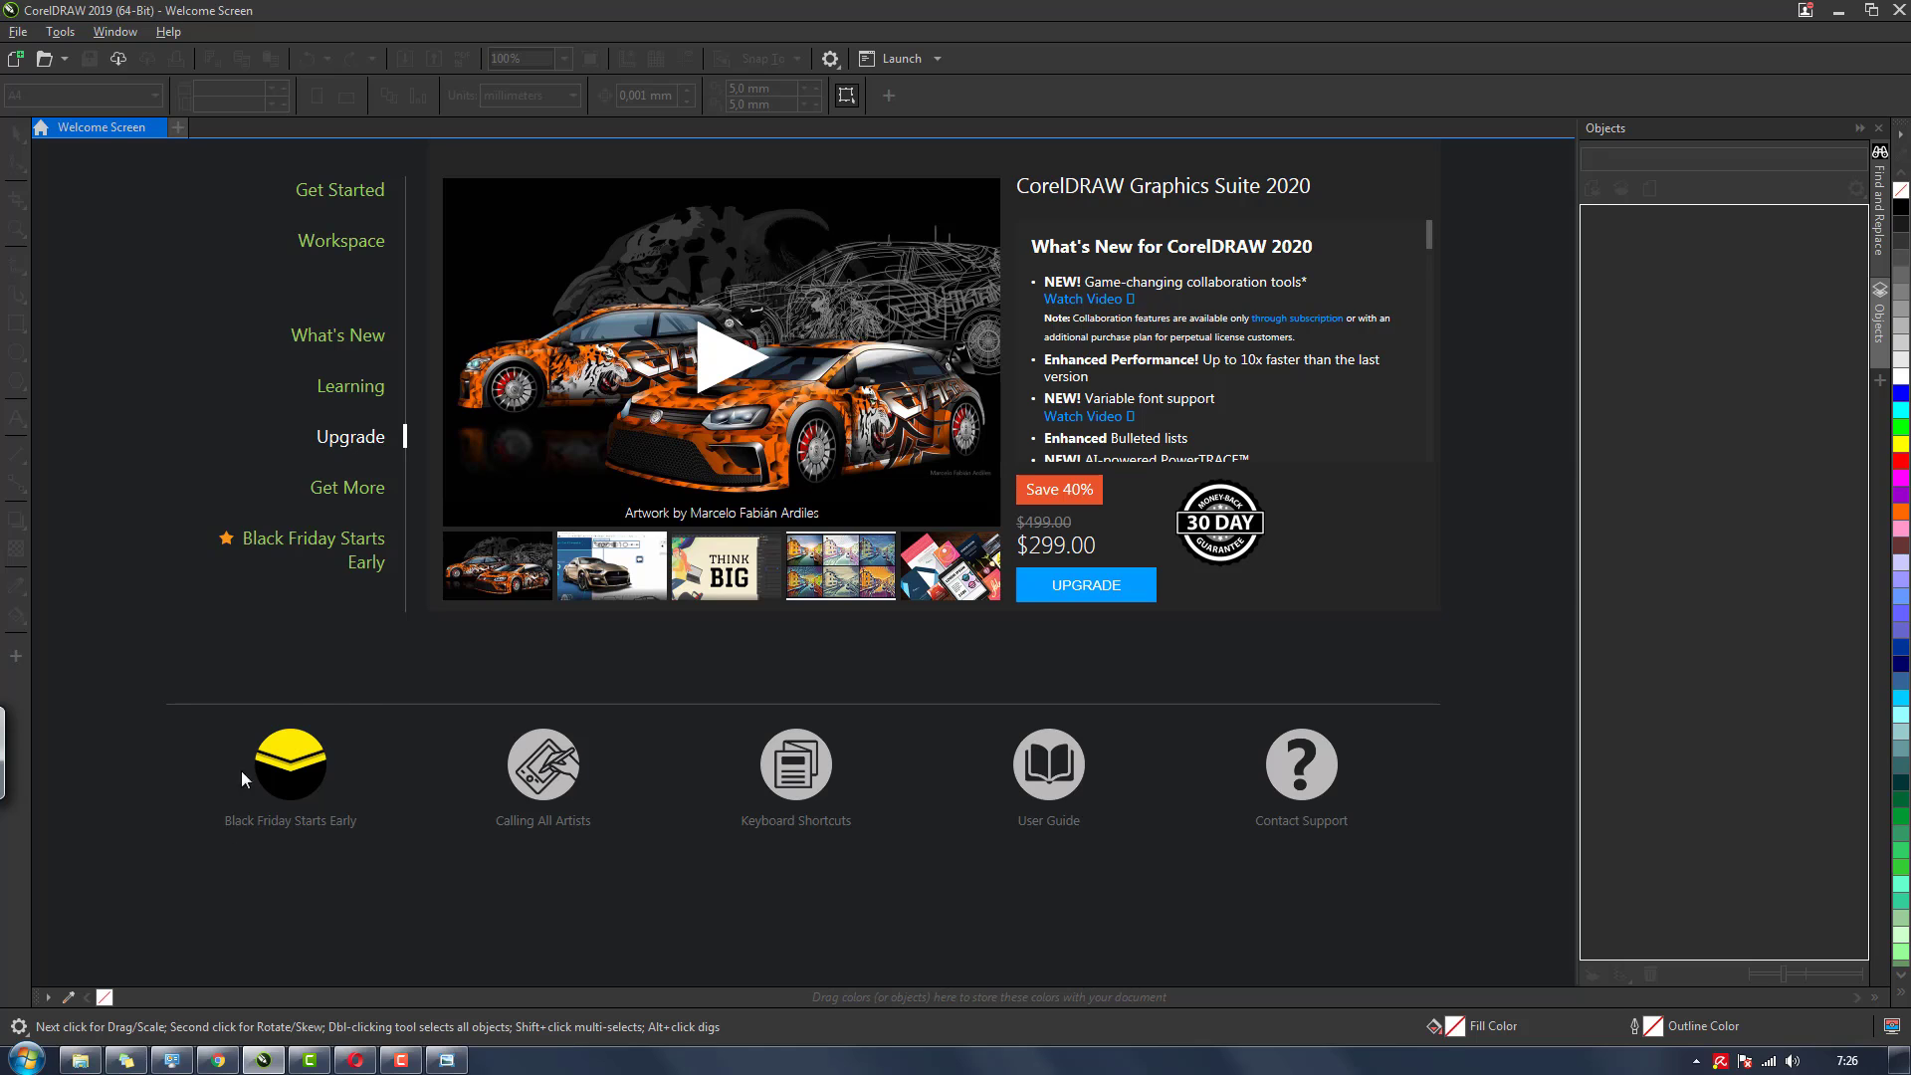
Switch to Chrome and browse the uploaded videos of the Tukang Tracing YouTube channel
click(218, 1059)
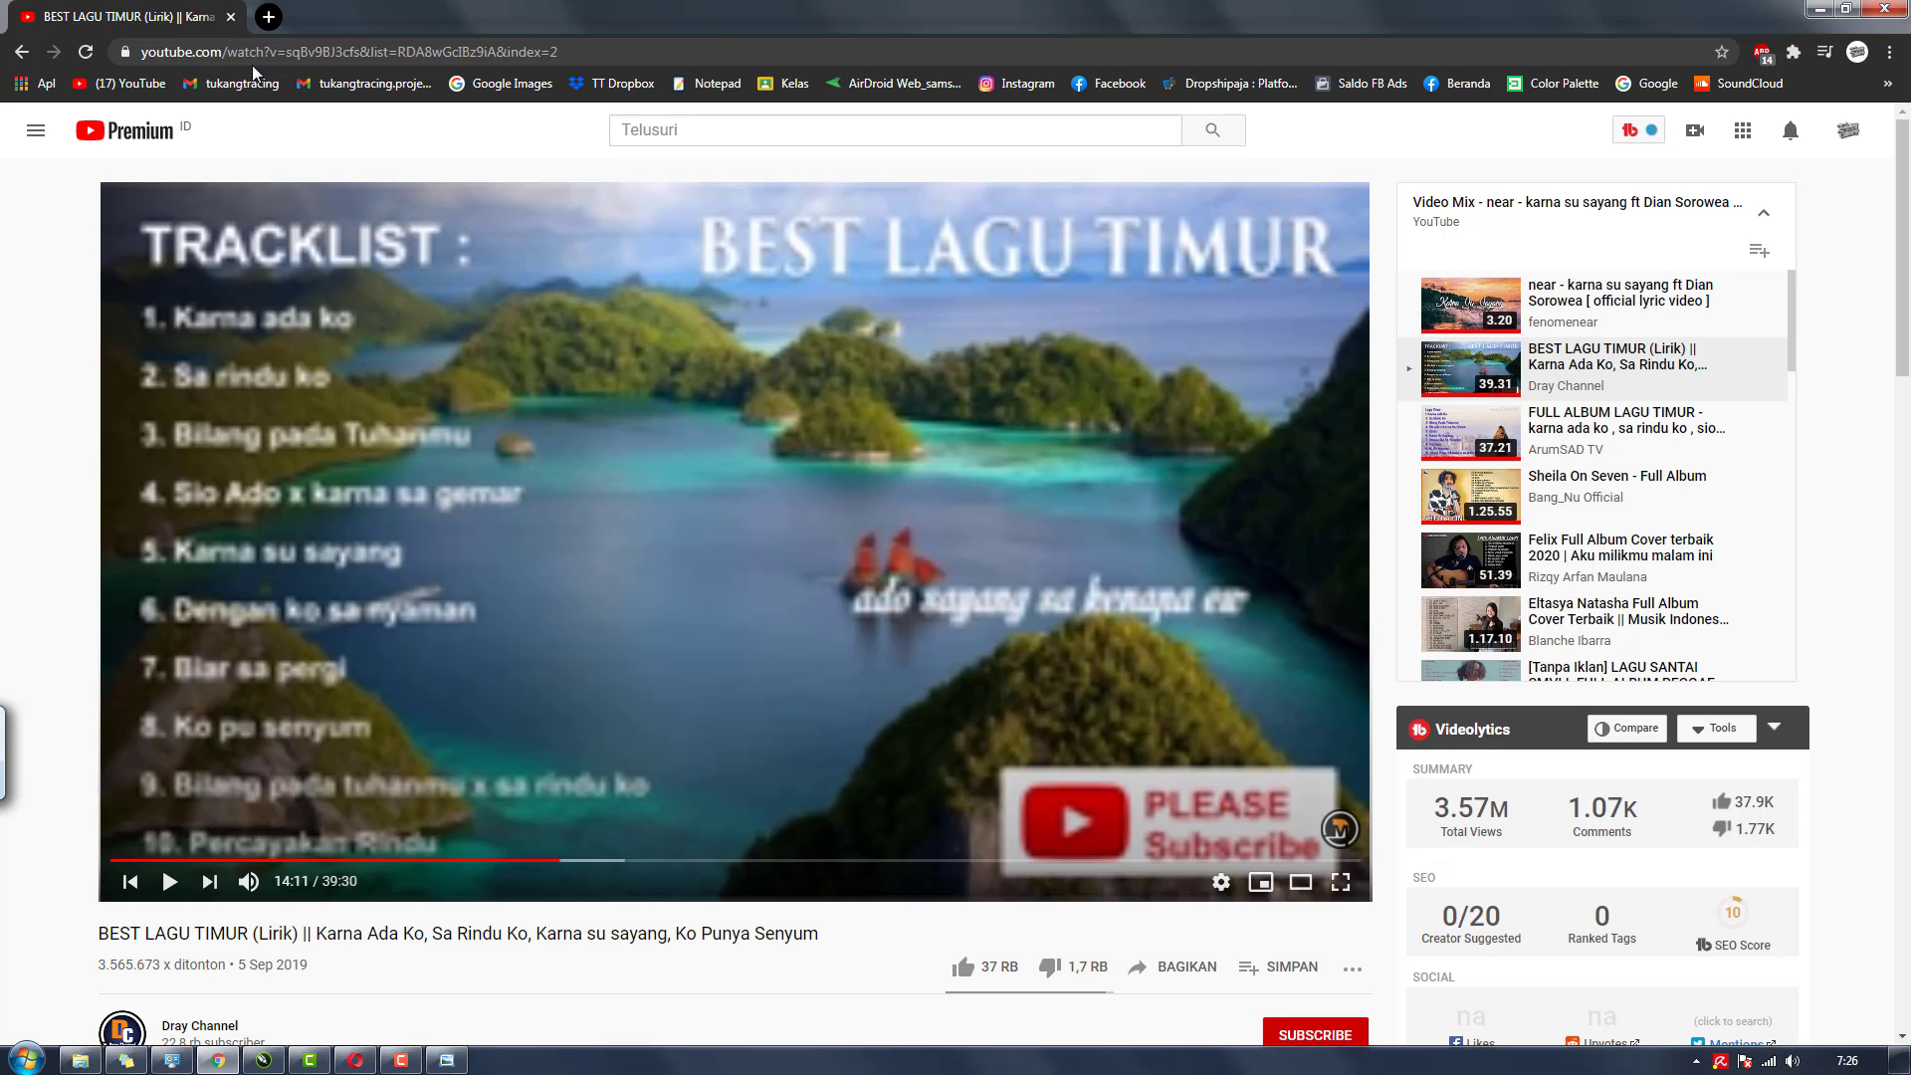
click(1848, 130)
click(1727, 279)
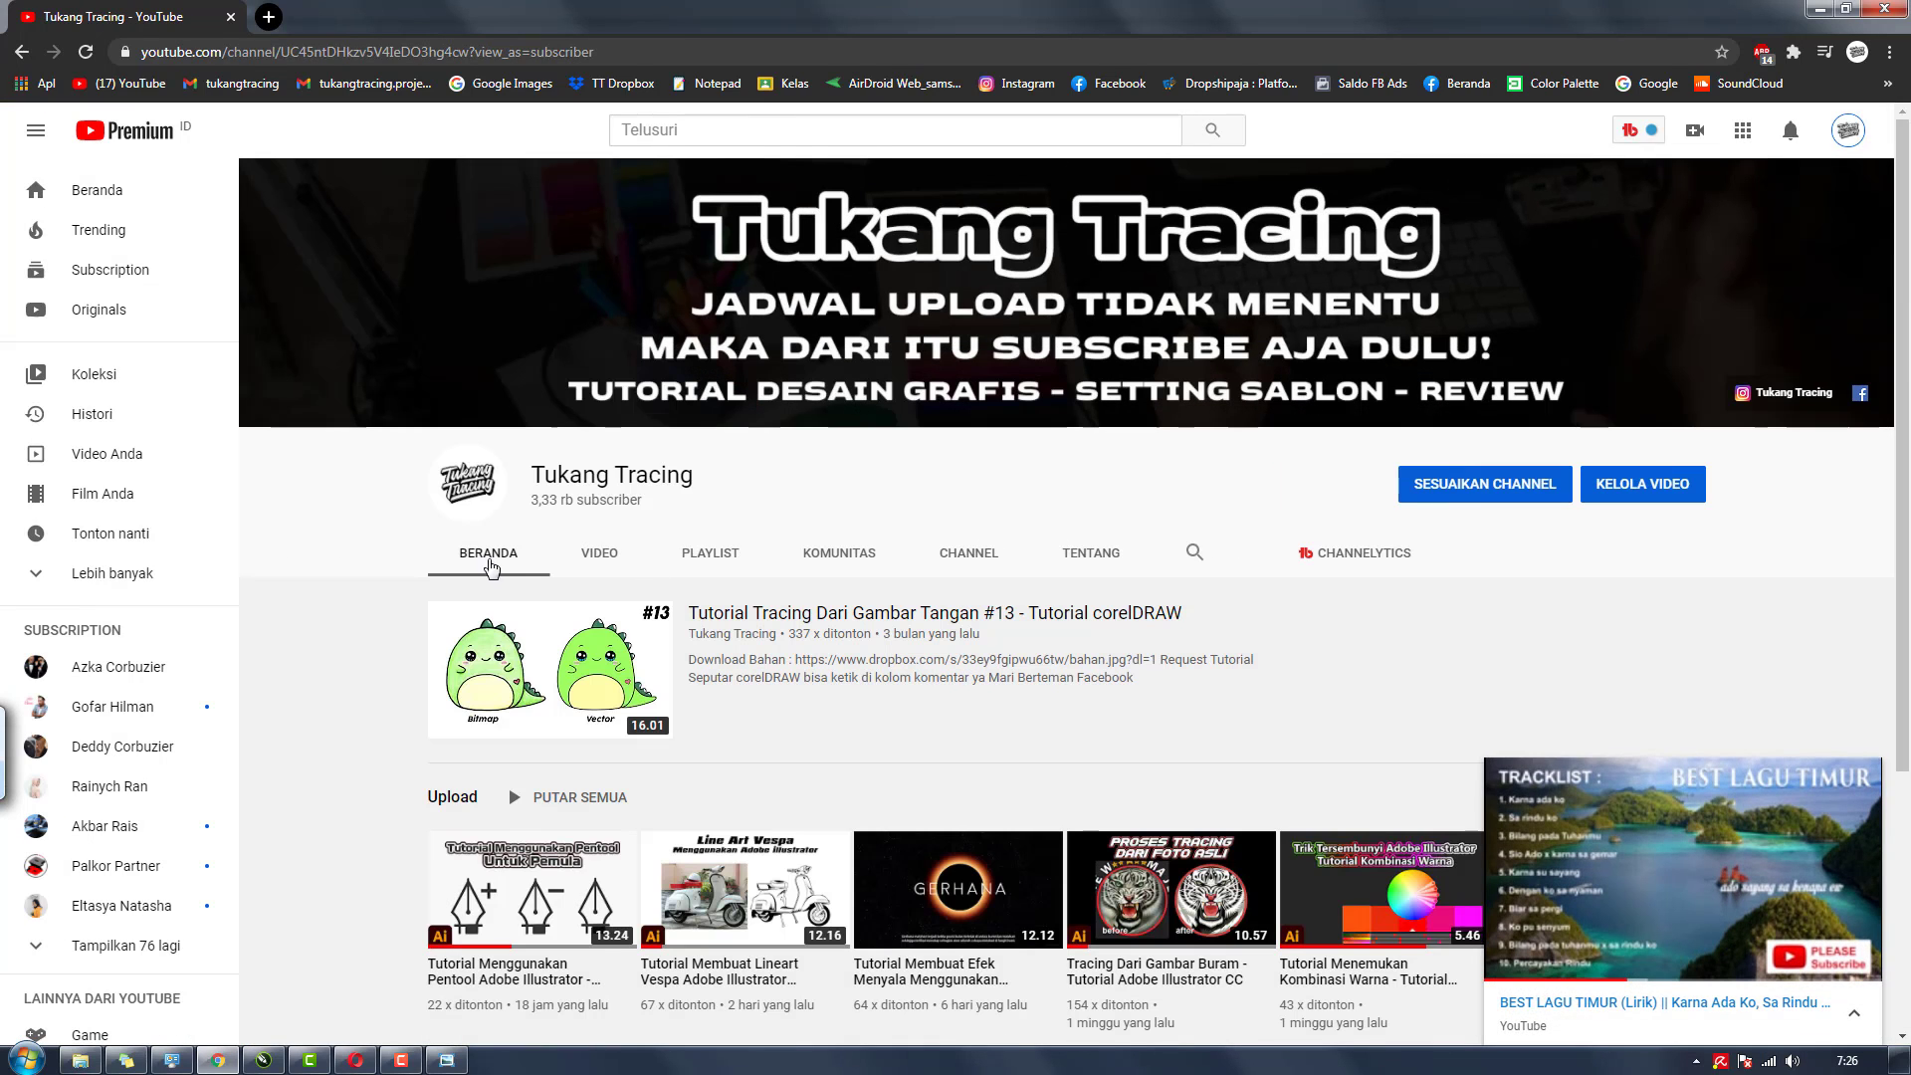
click(597, 563)
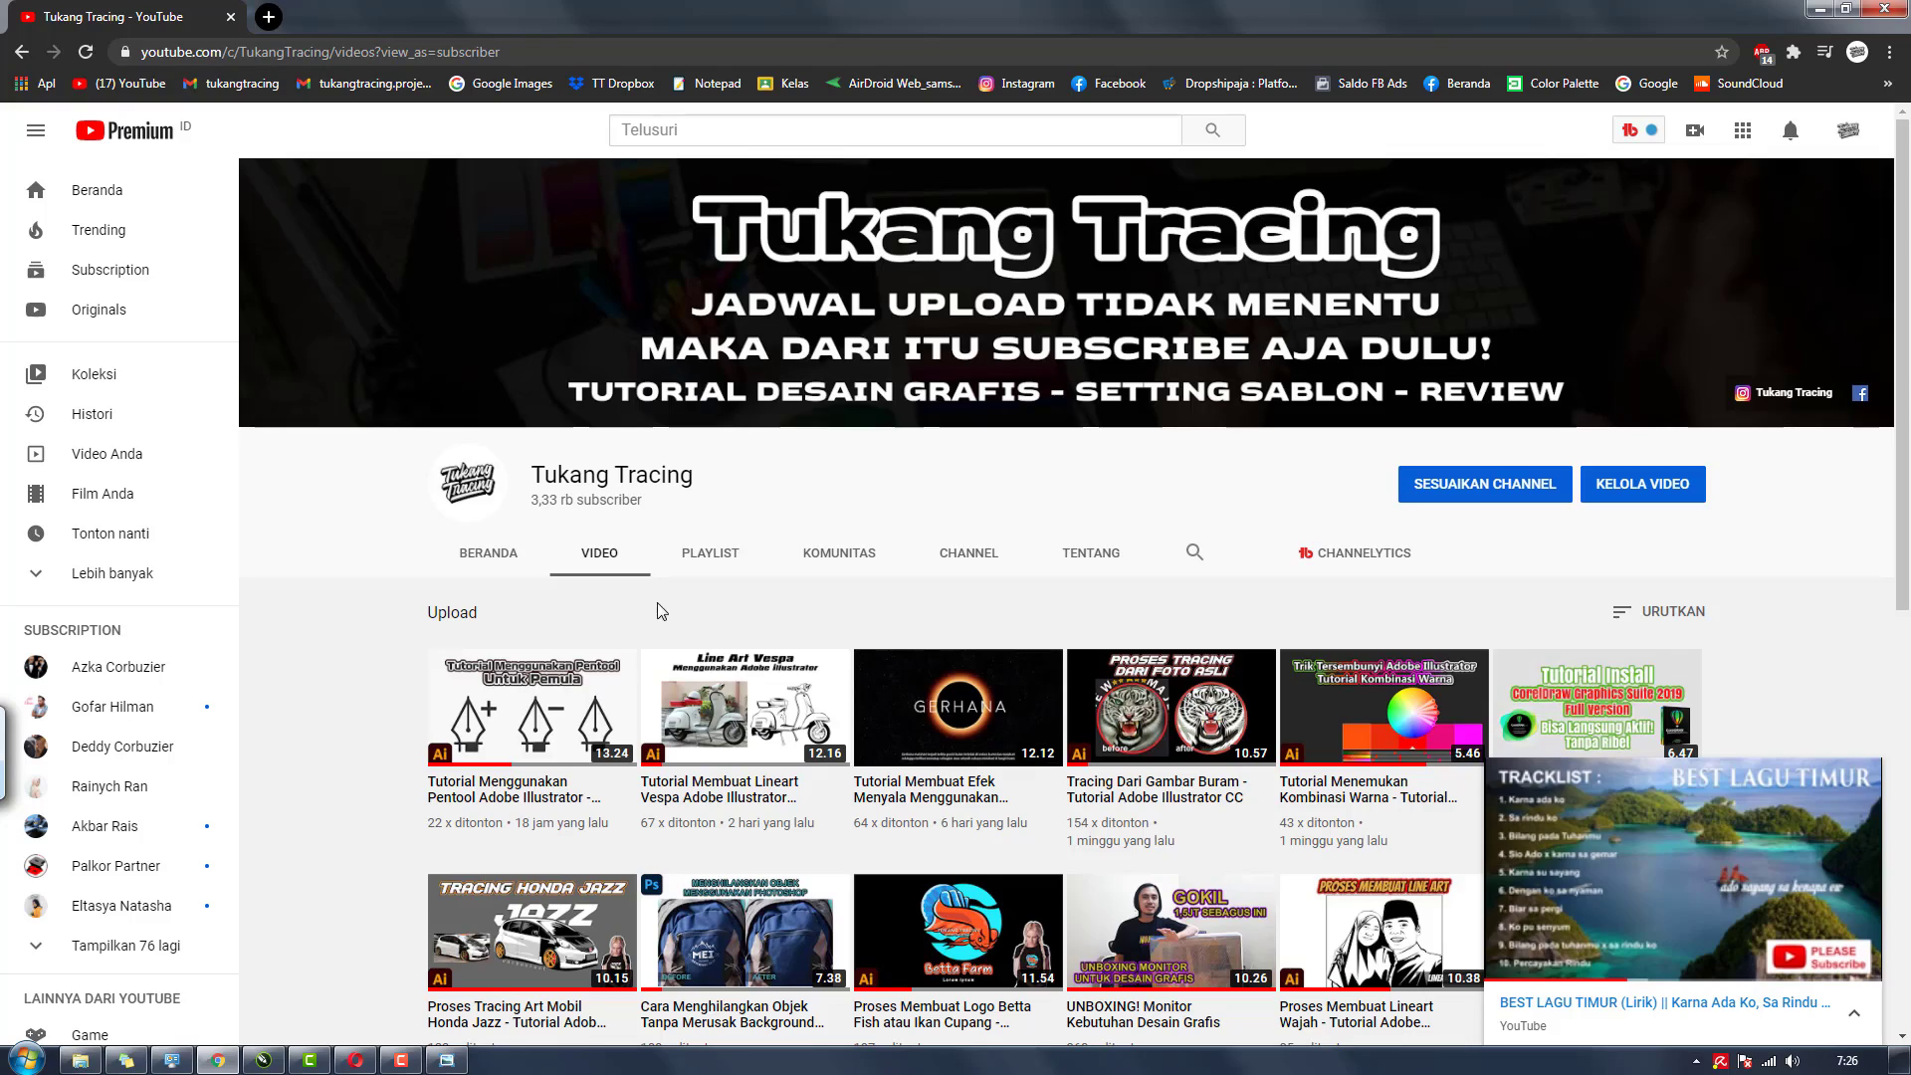
scroll(714, 619, down, 4)
scroll(1573, 456, up, 1)
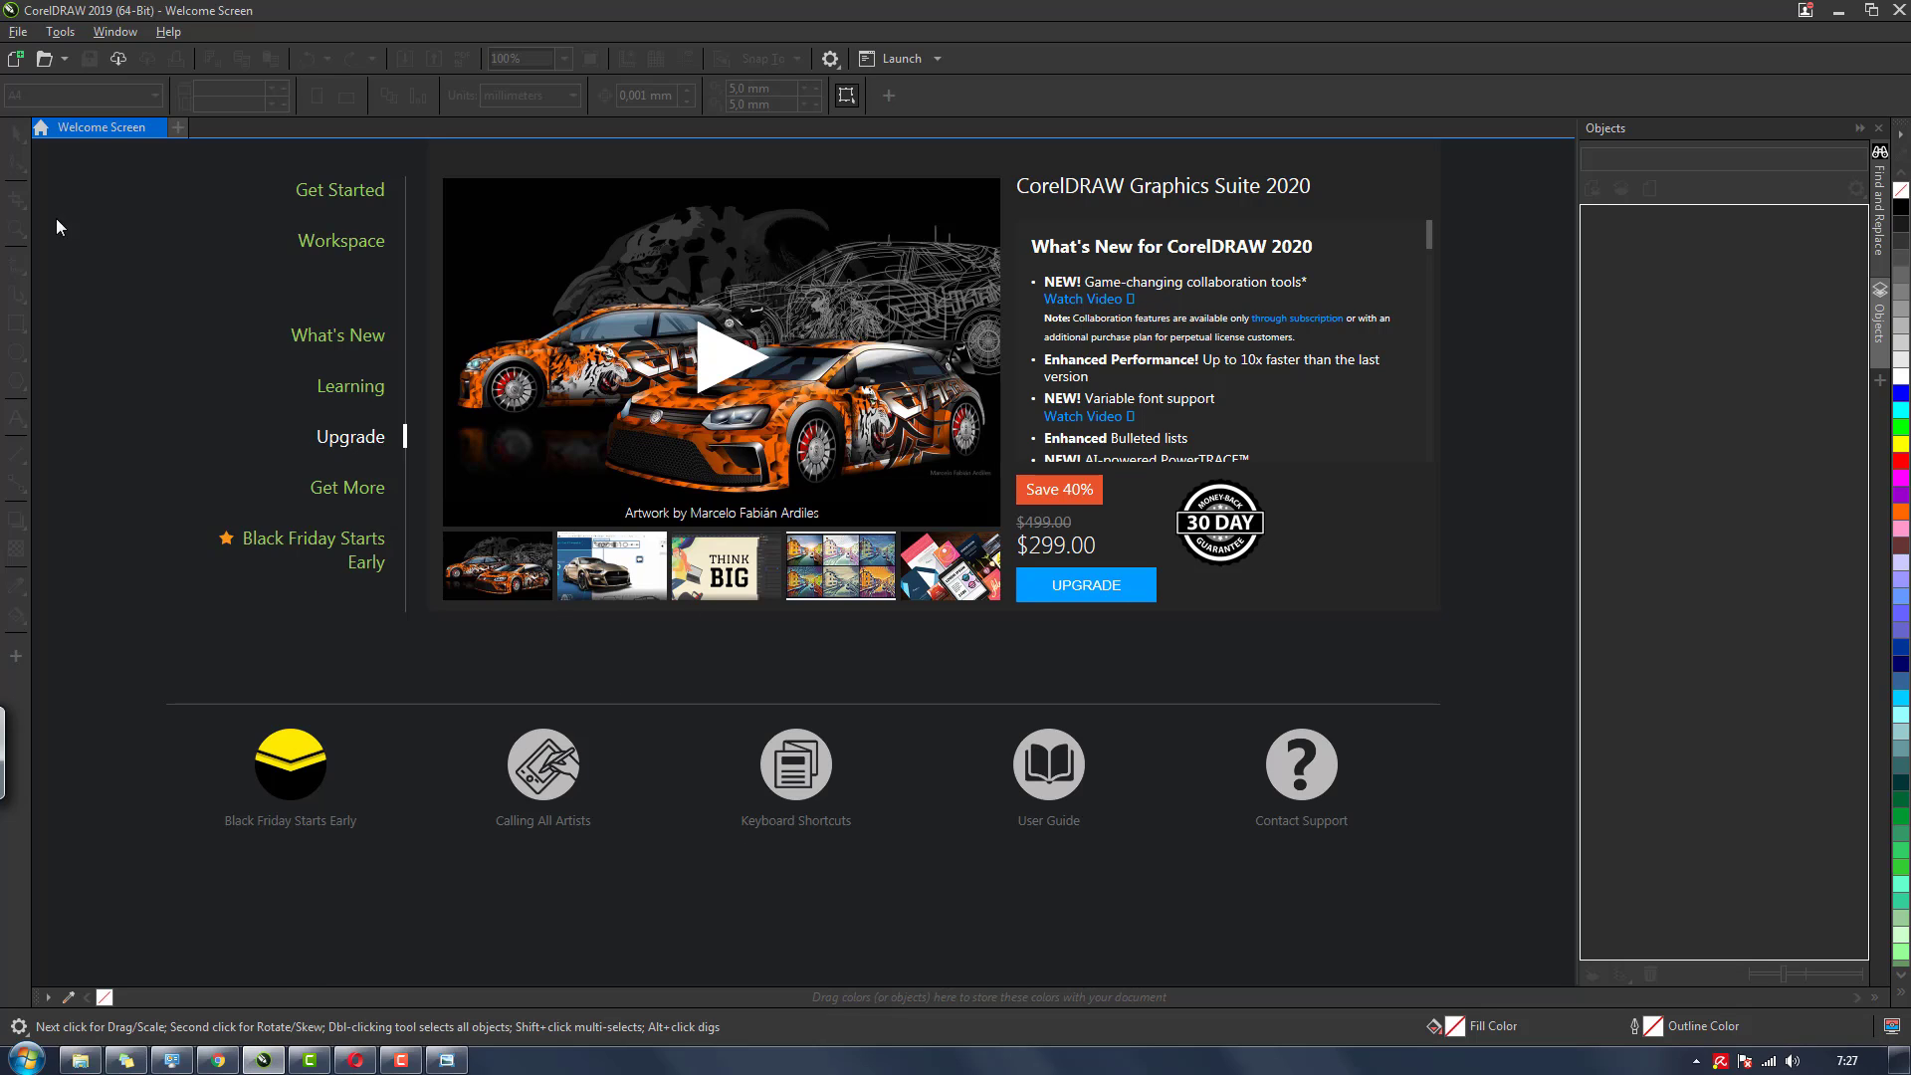
Create a new CorelDRAW document with RGB color mode, A4 page size and 300 dpi resolution
click(18, 32)
click(76, 56)
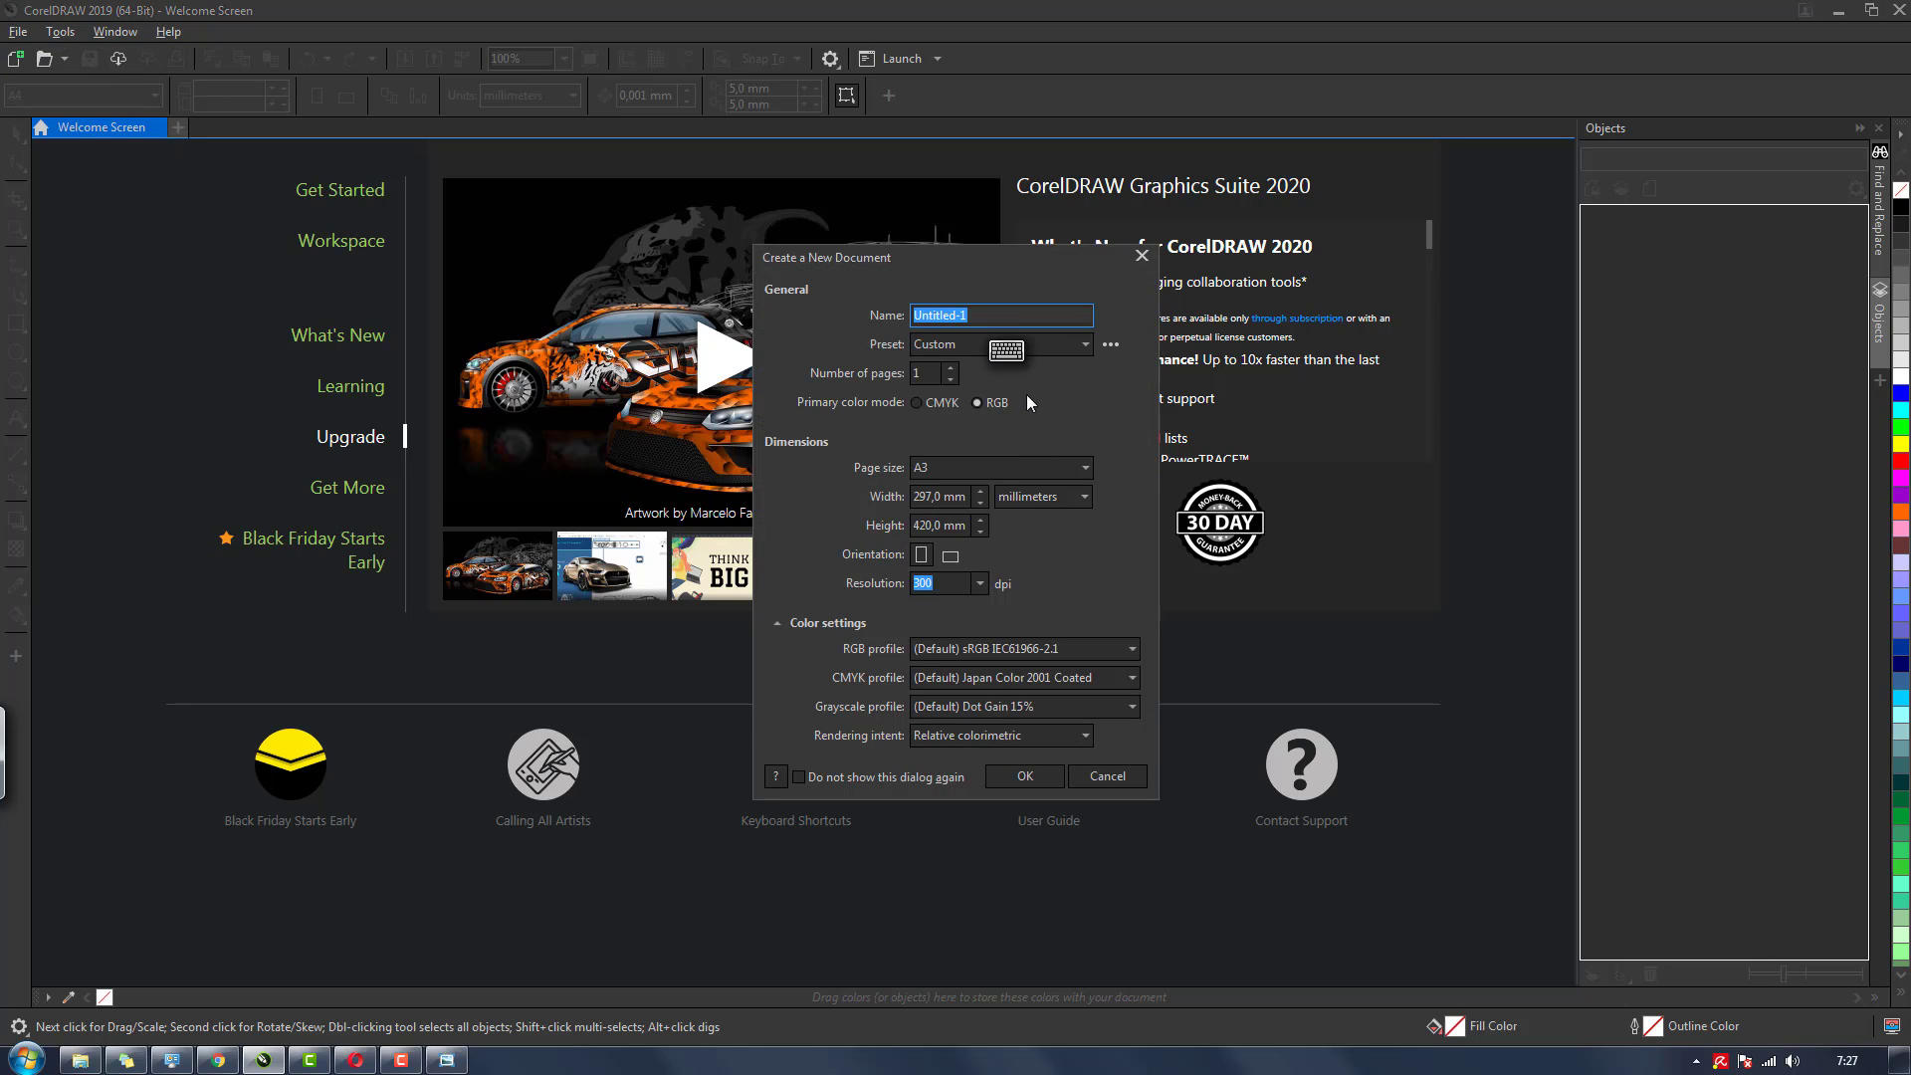
click(996, 404)
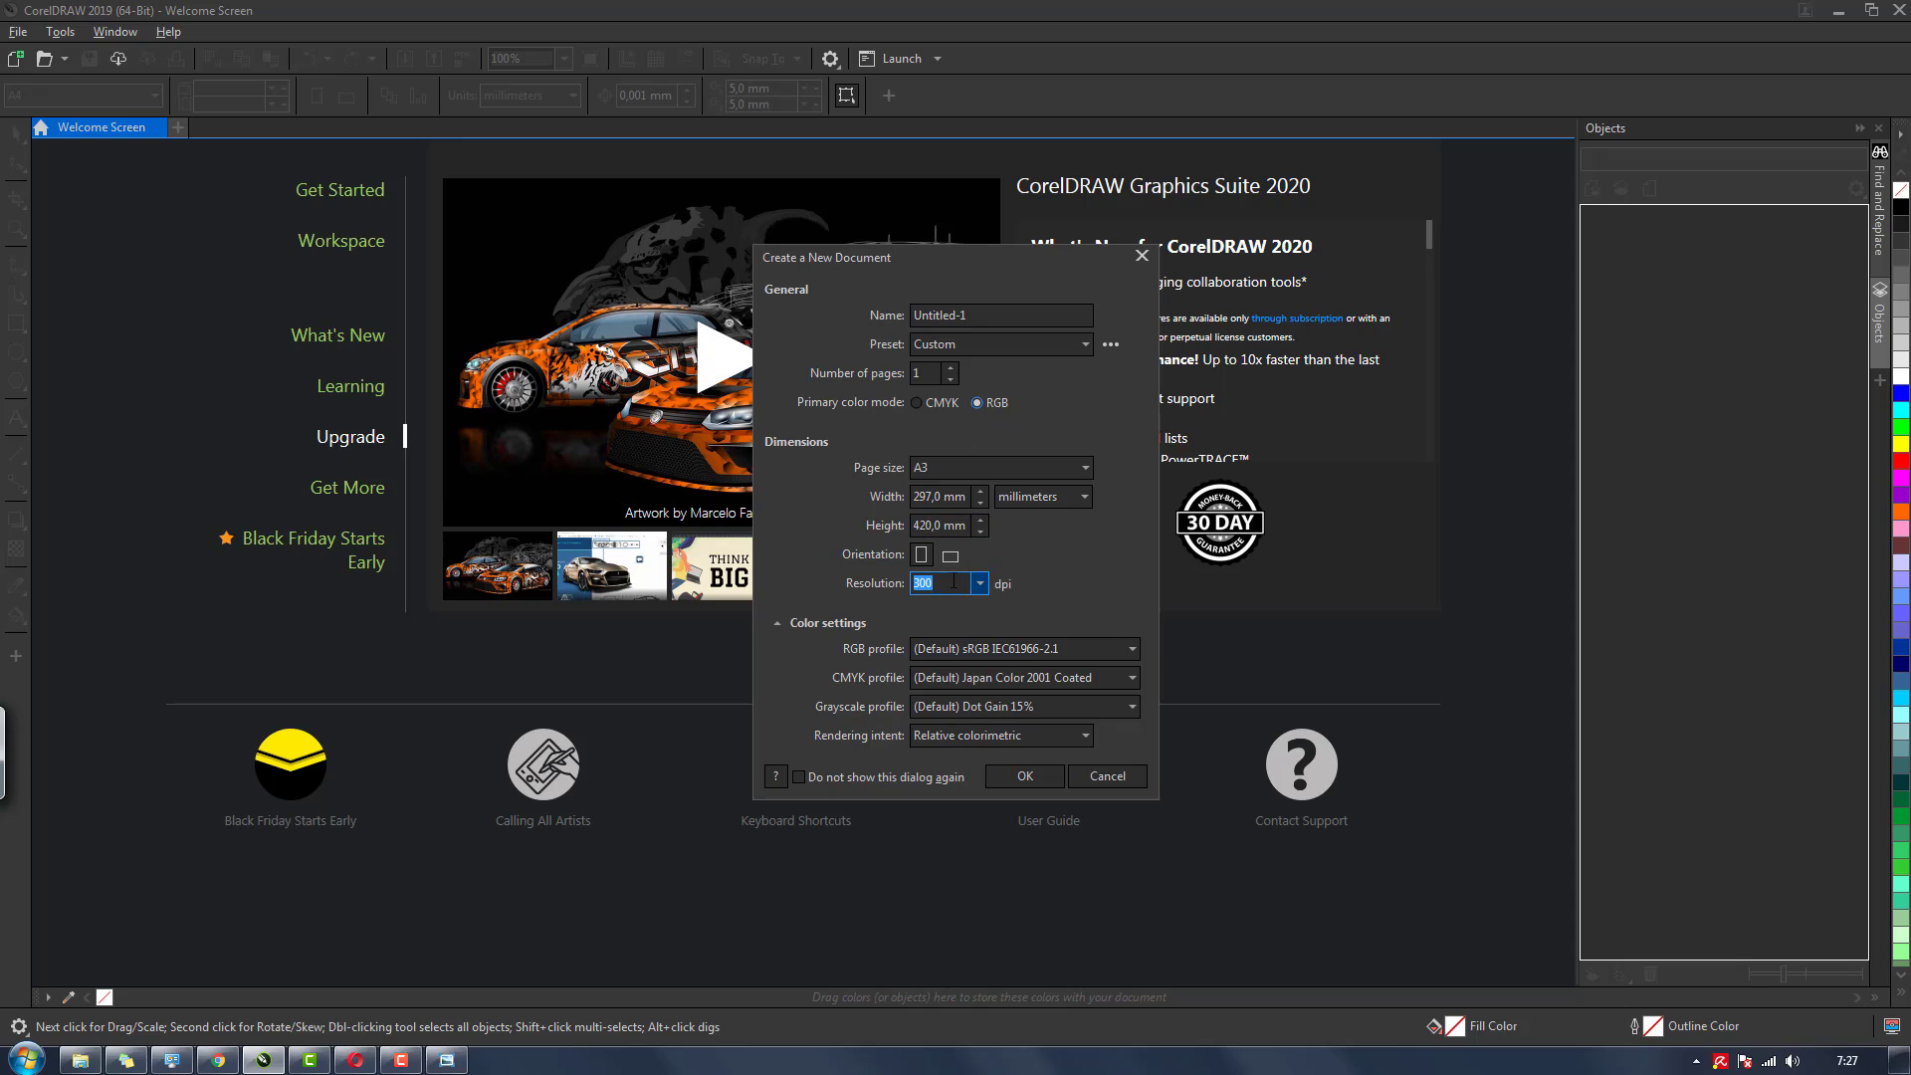
click(970, 470)
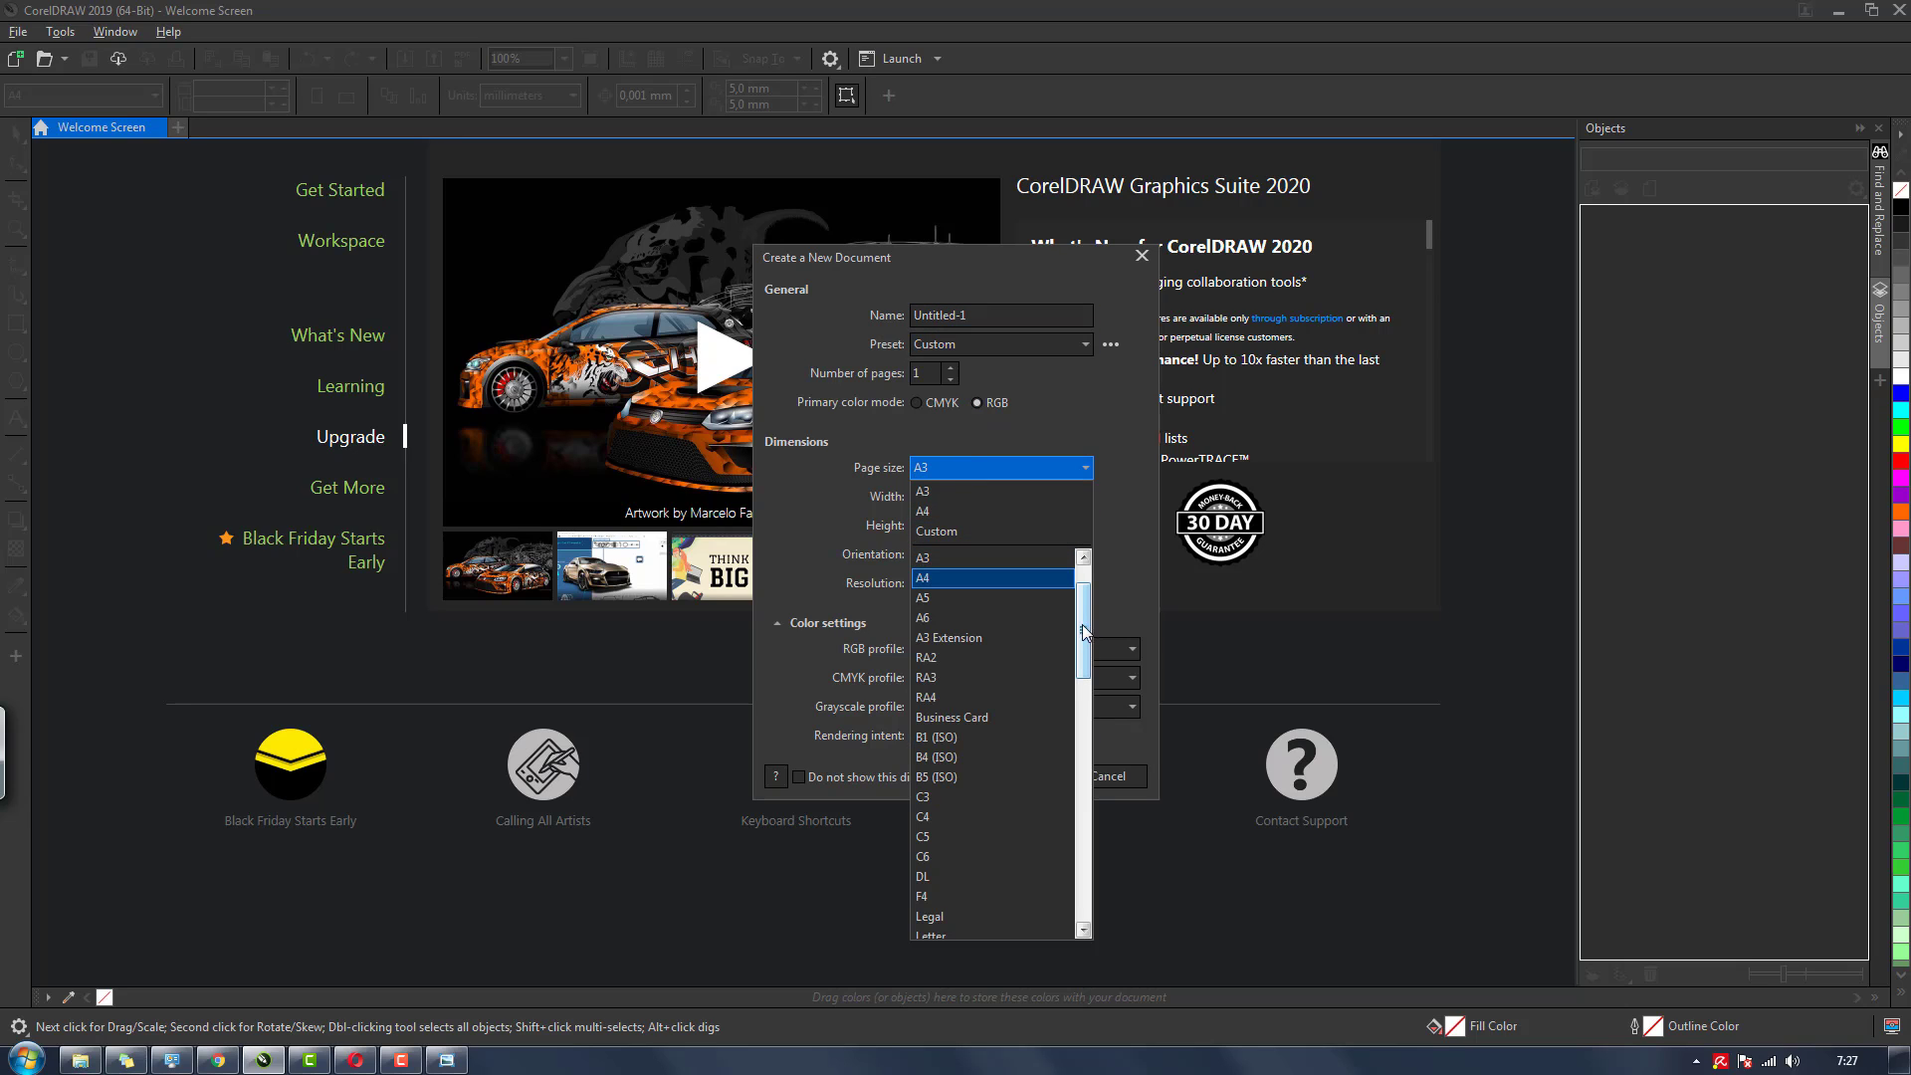
click(952, 578)
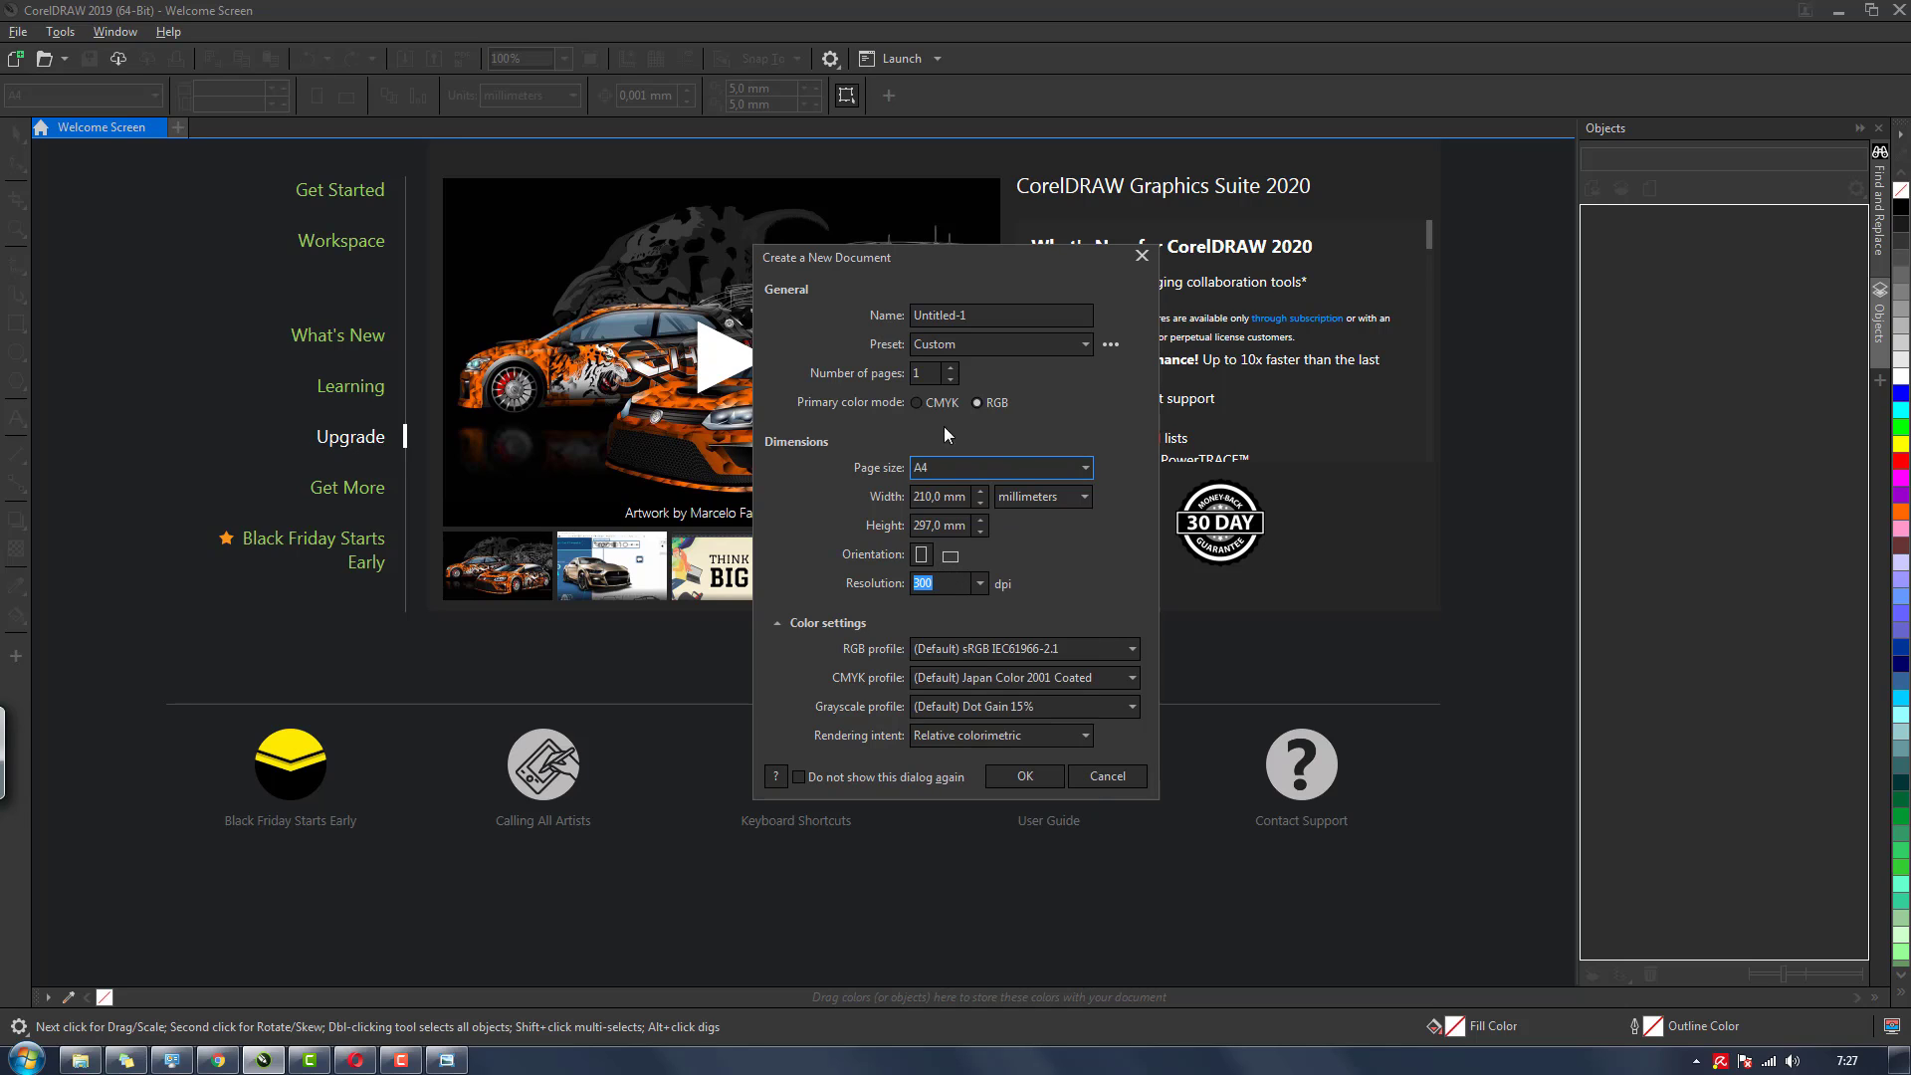
click(946, 585)
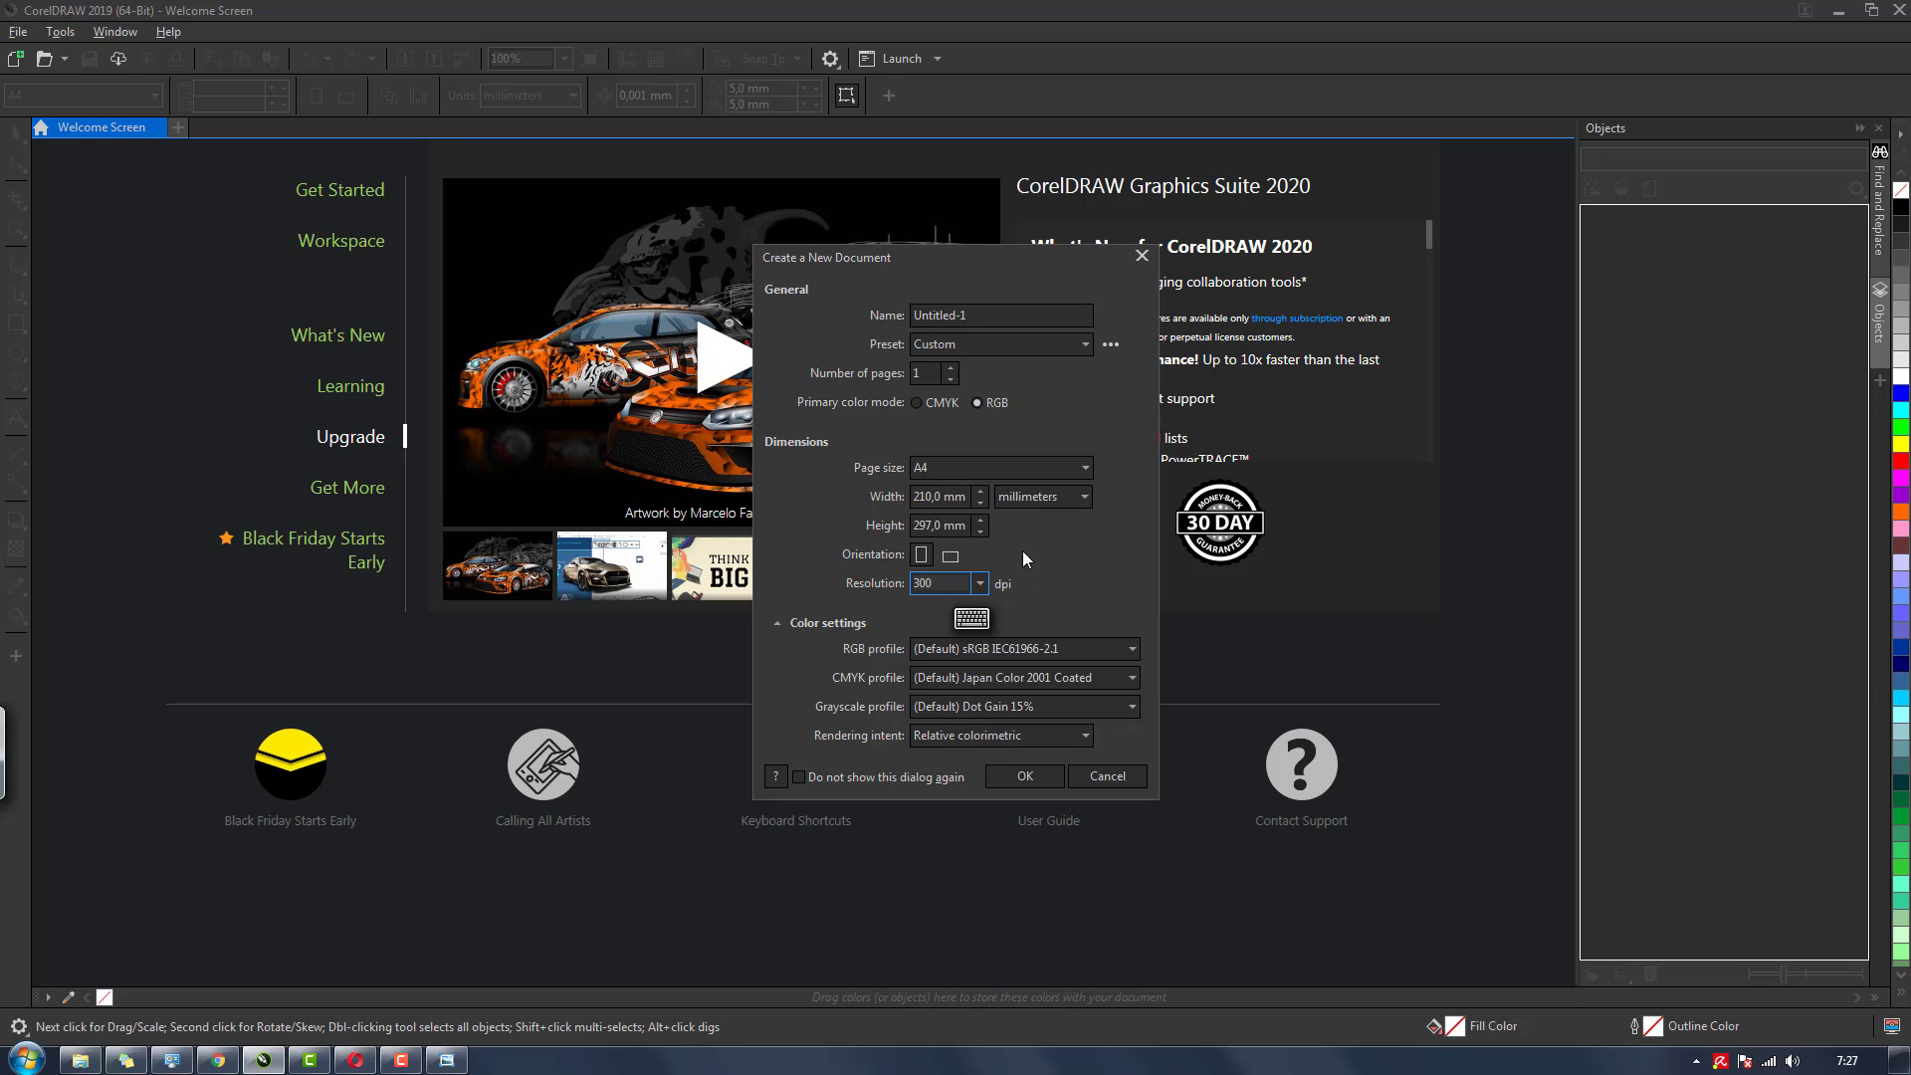
click(1026, 777)
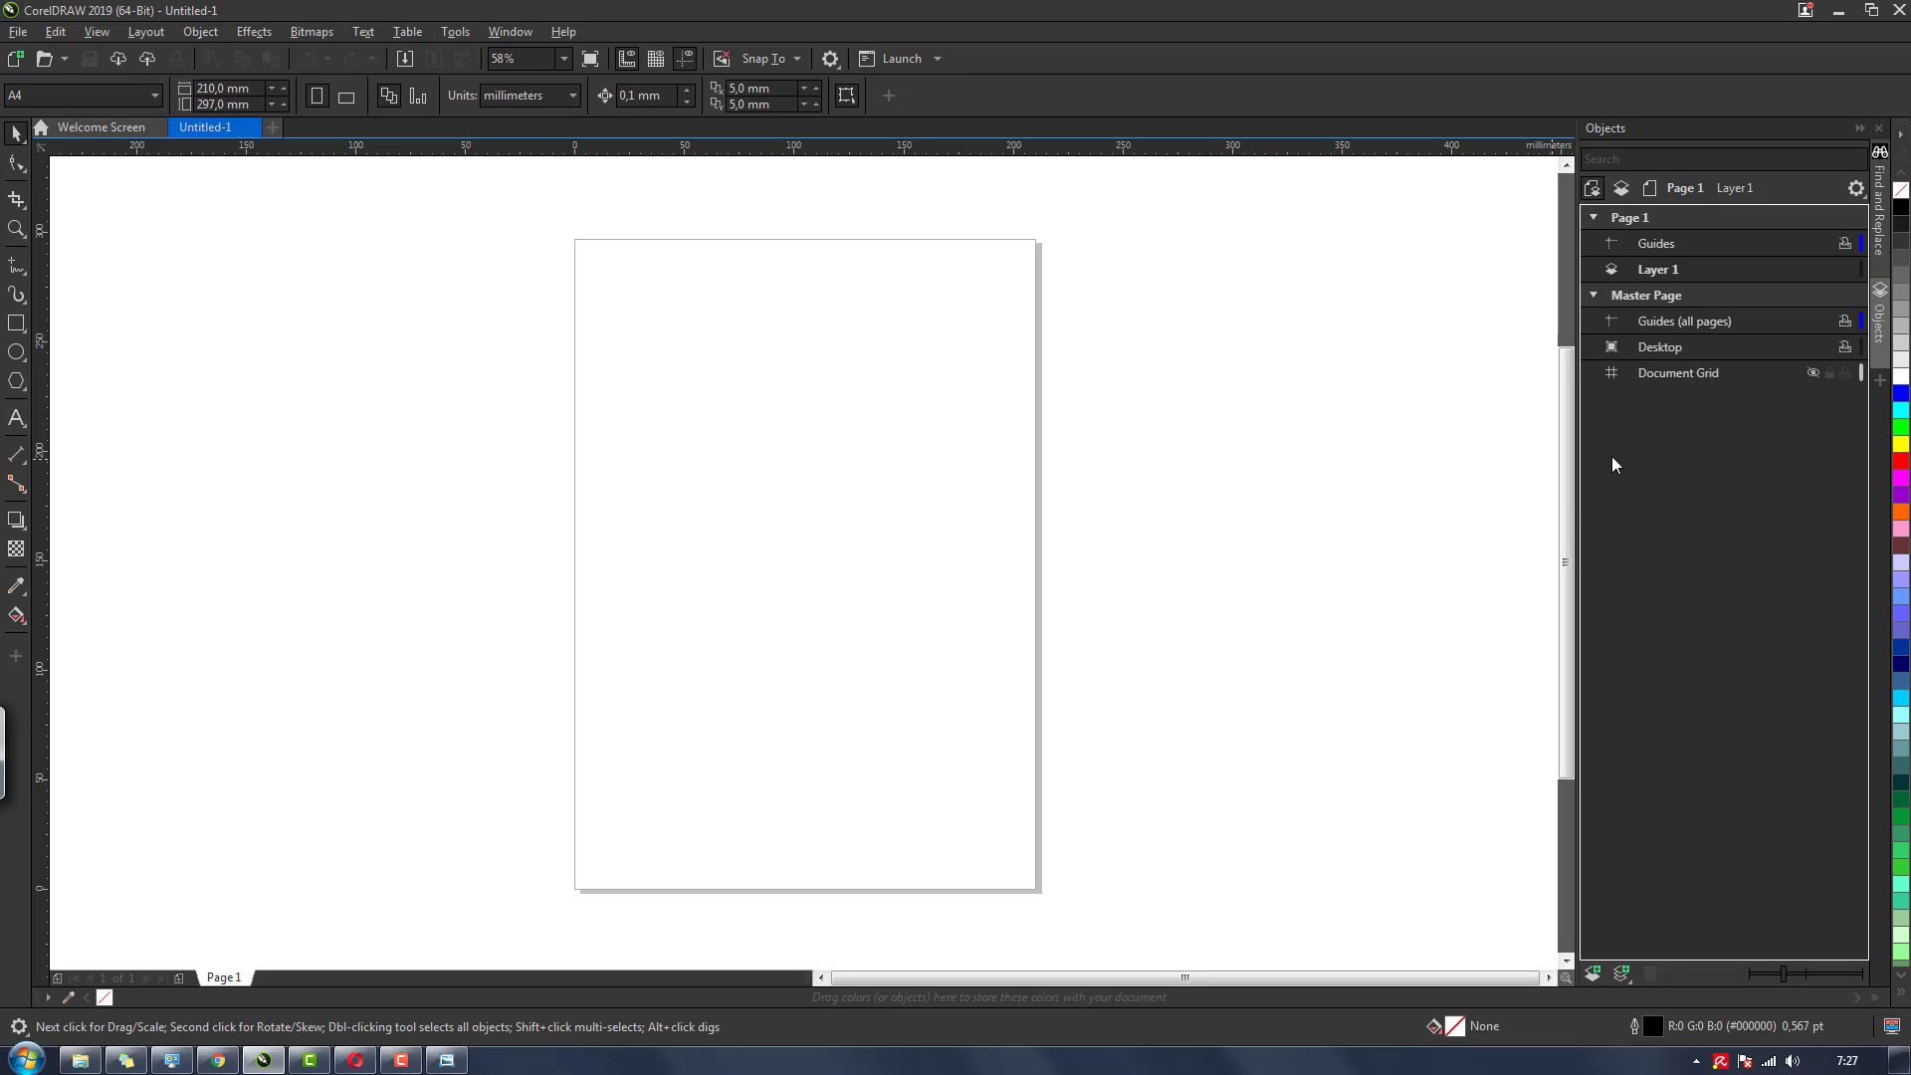
Bring the portrait photo from its File Explorer folder onto the blank A4 page
scroll(1564, 500, up, 1)
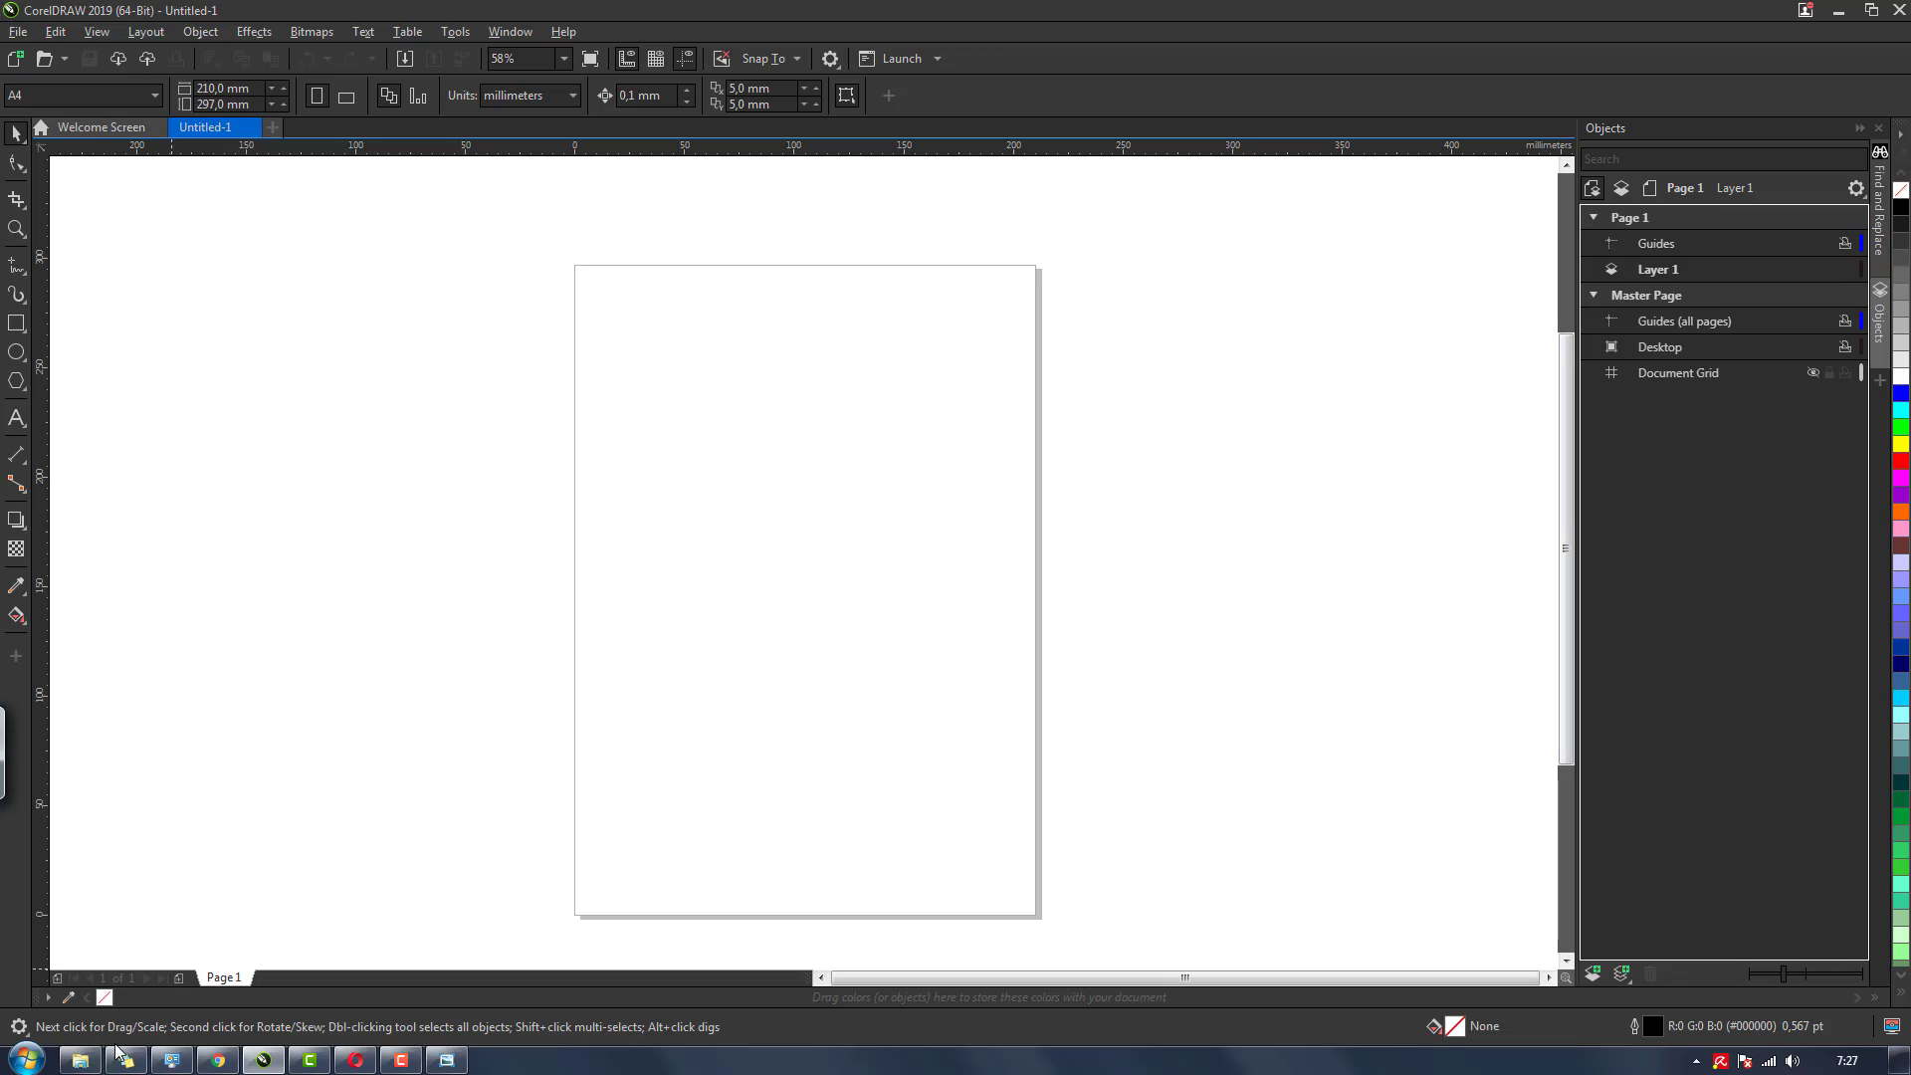
click(87, 1063)
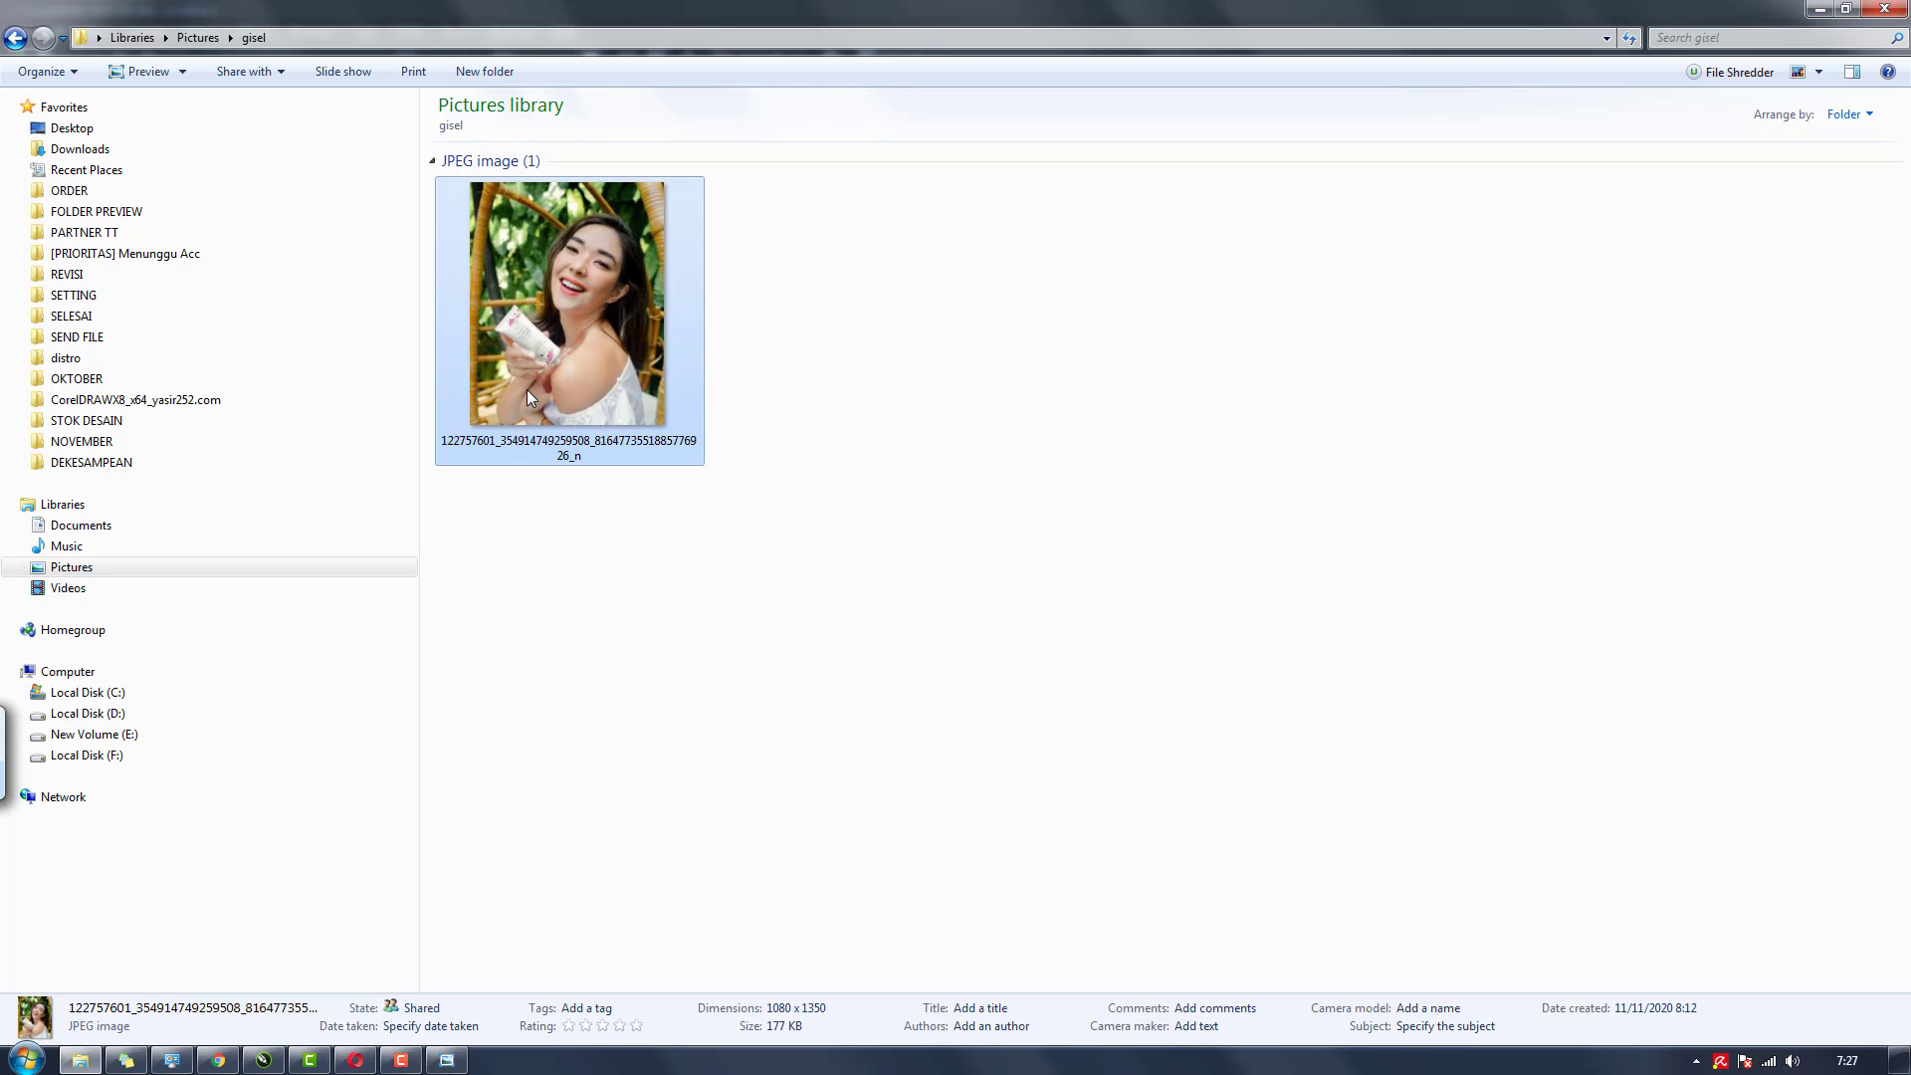
drag(525, 386, 756, 558)
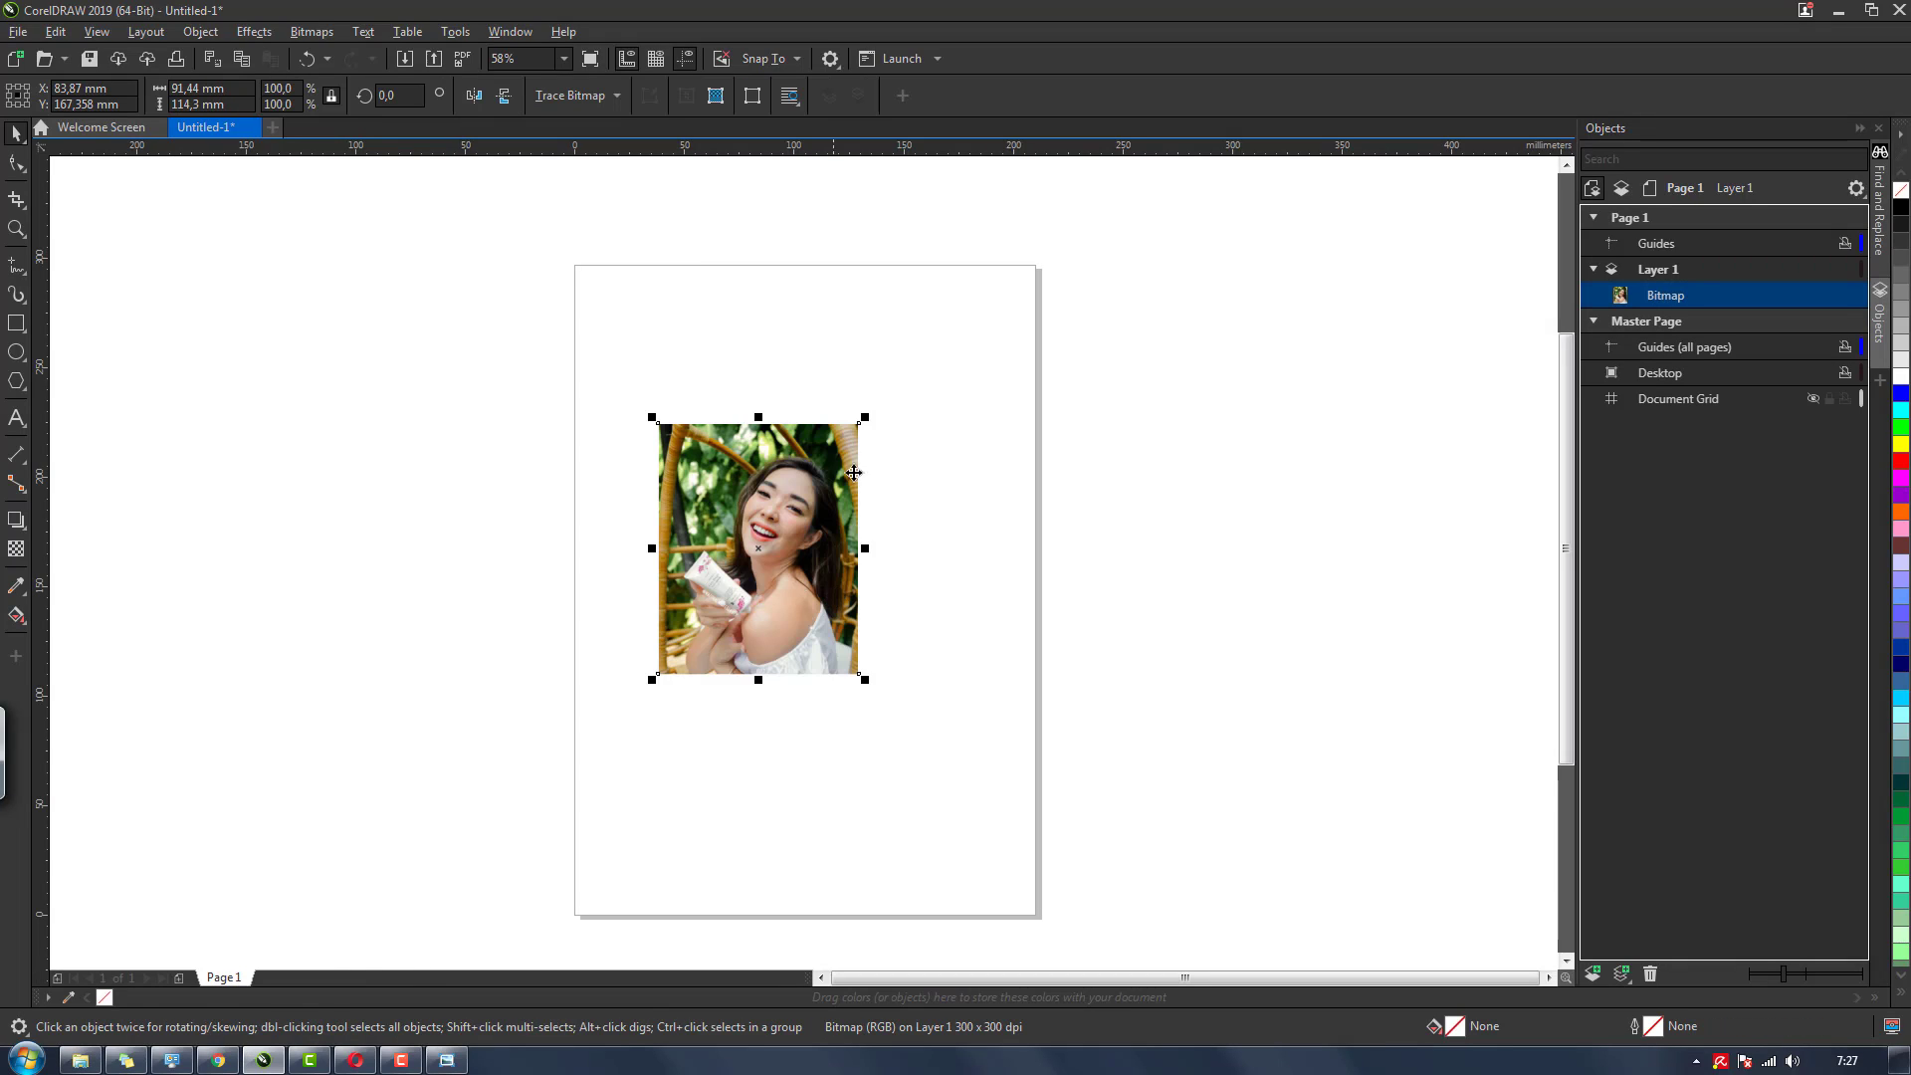
Center the photo on the page and scale it proportionally to a width of 19 cm
click(902, 553)
drag(749, 514, 692, 419)
drag(807, 588, 975, 833)
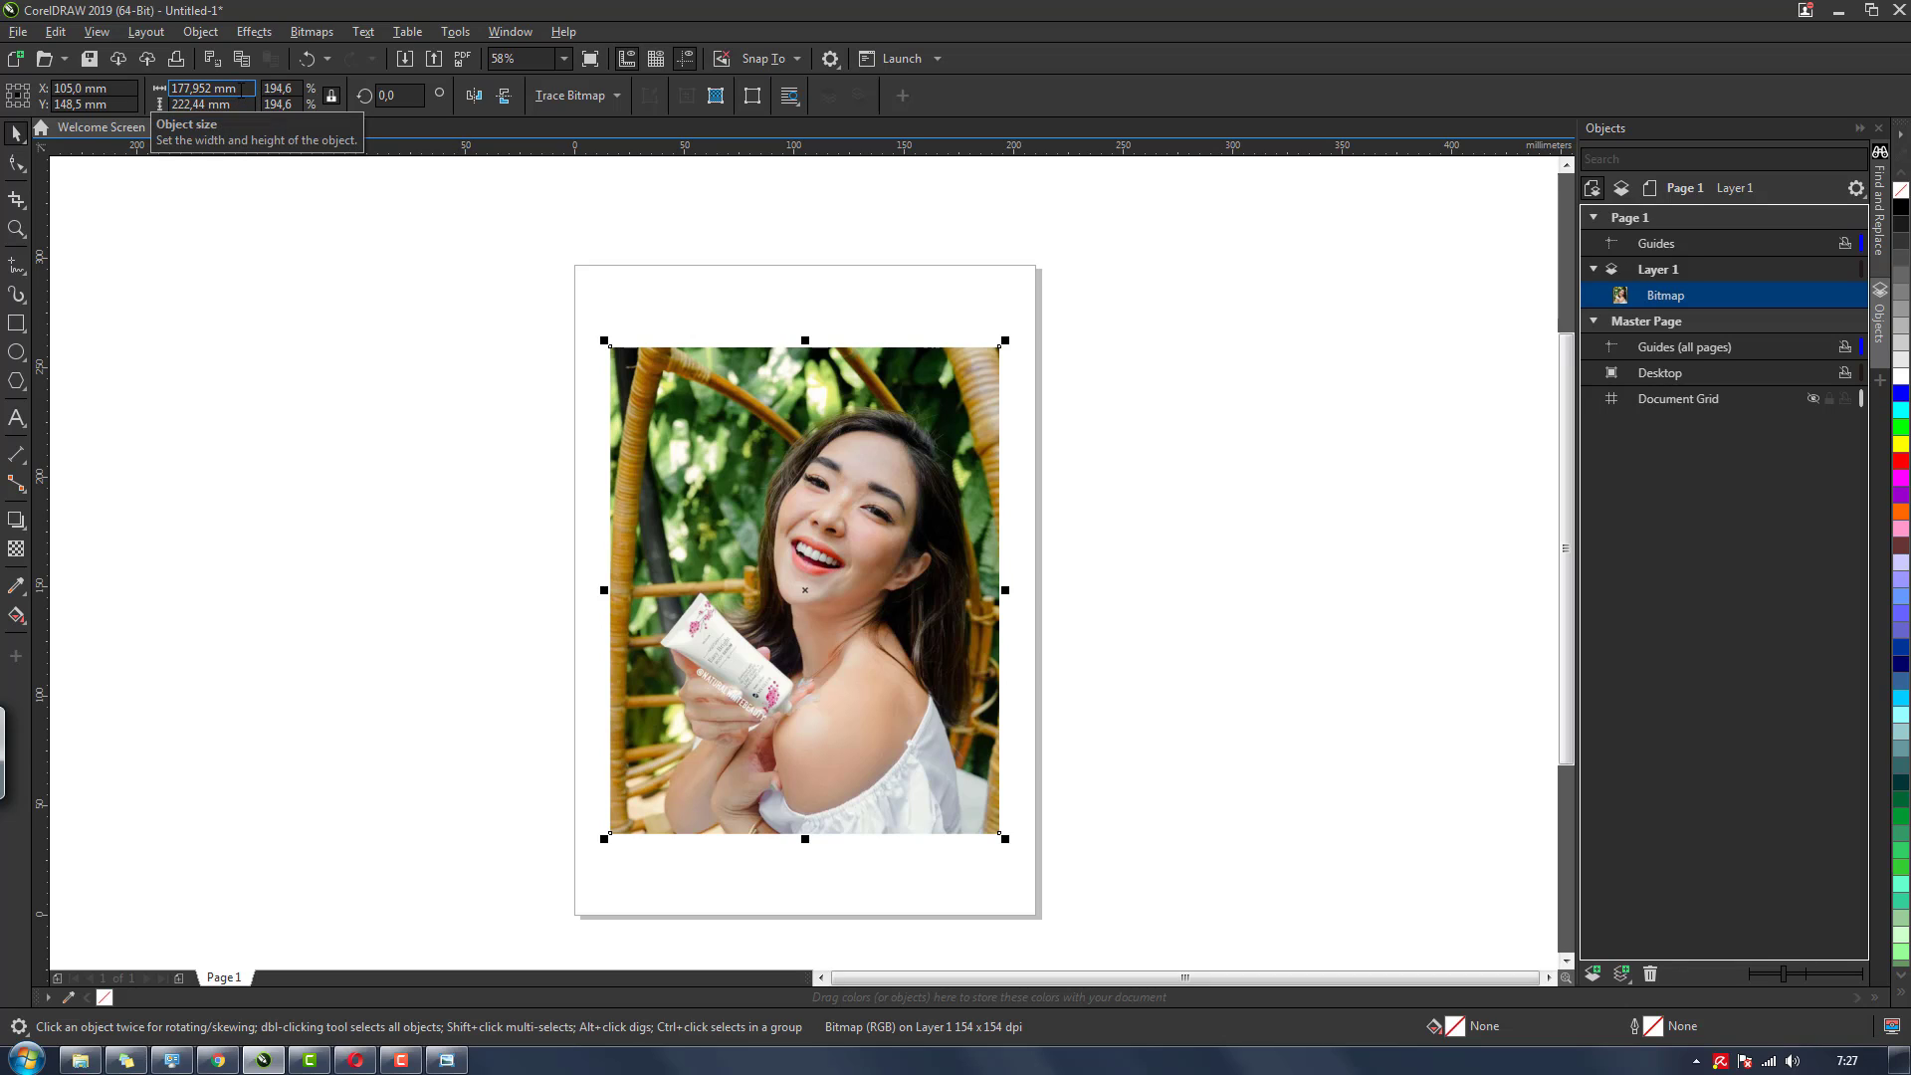
click(239, 89)
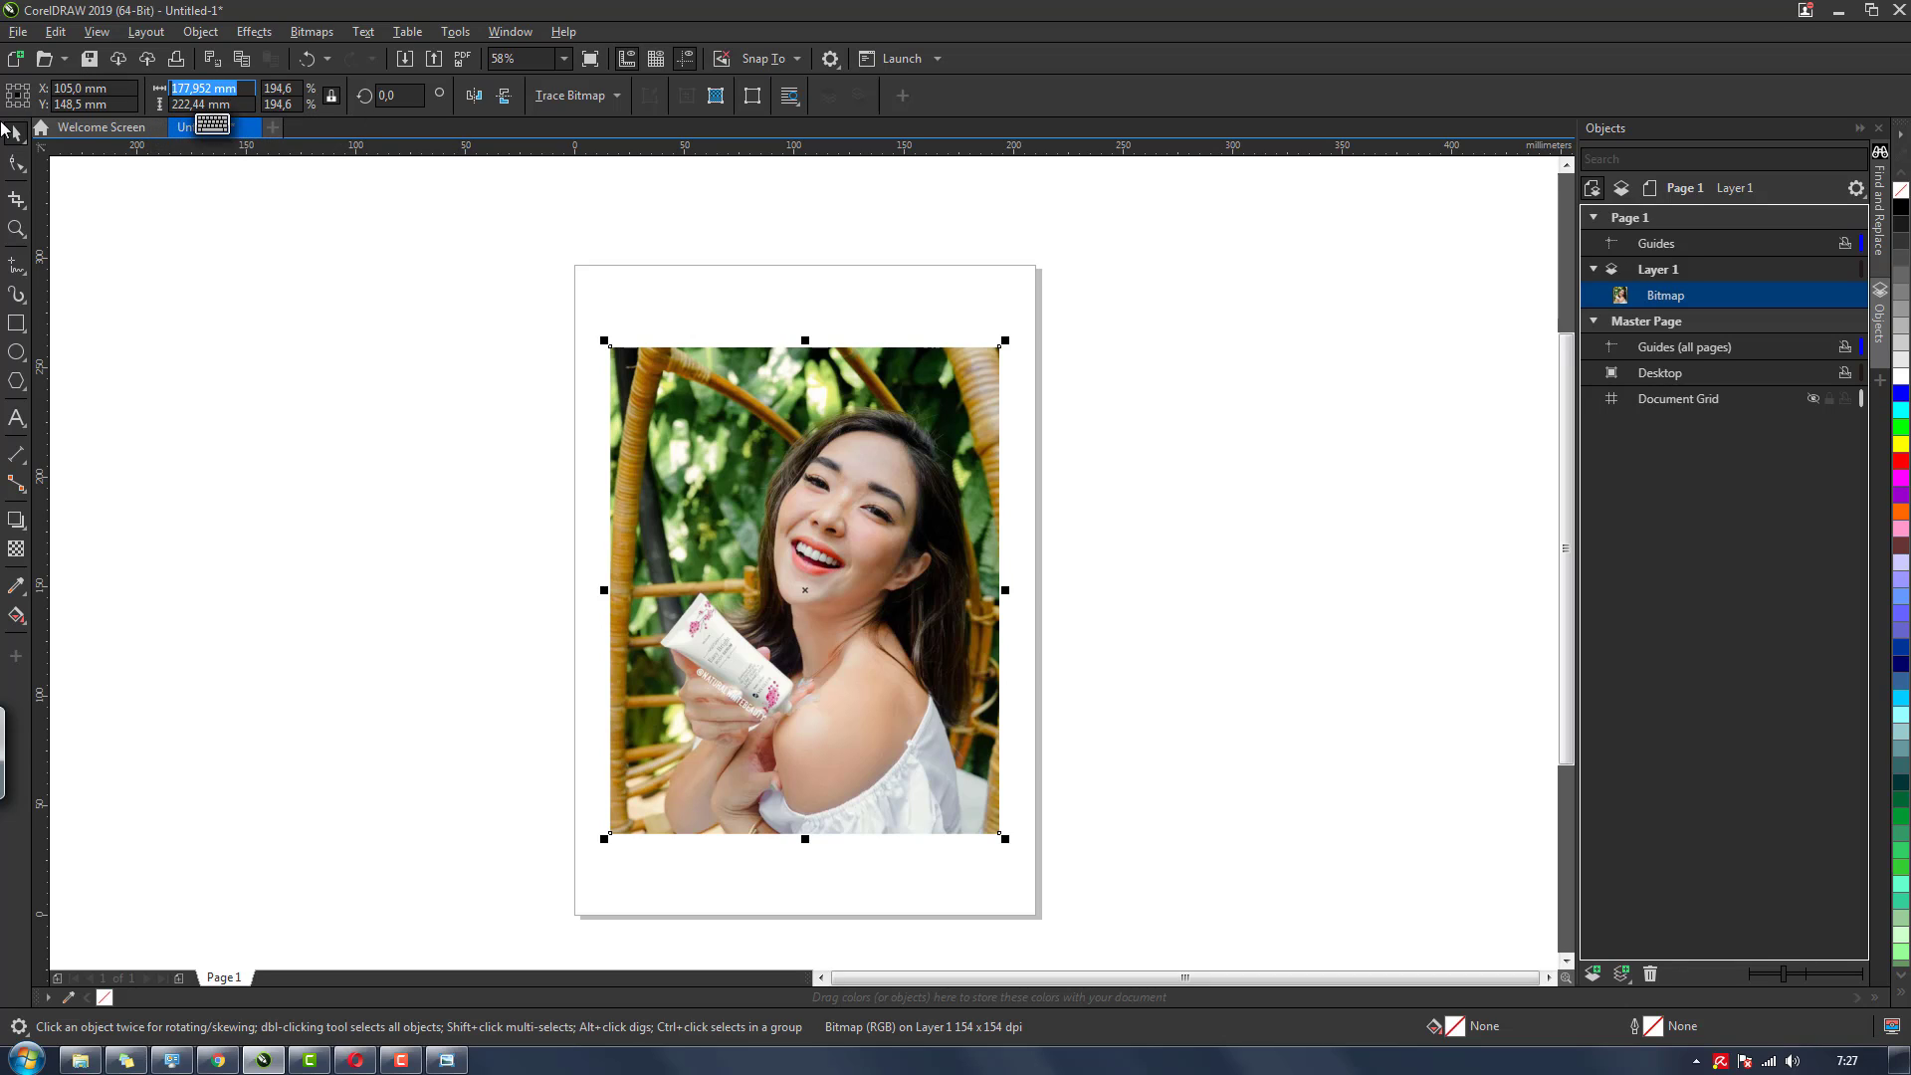
text(19cm)
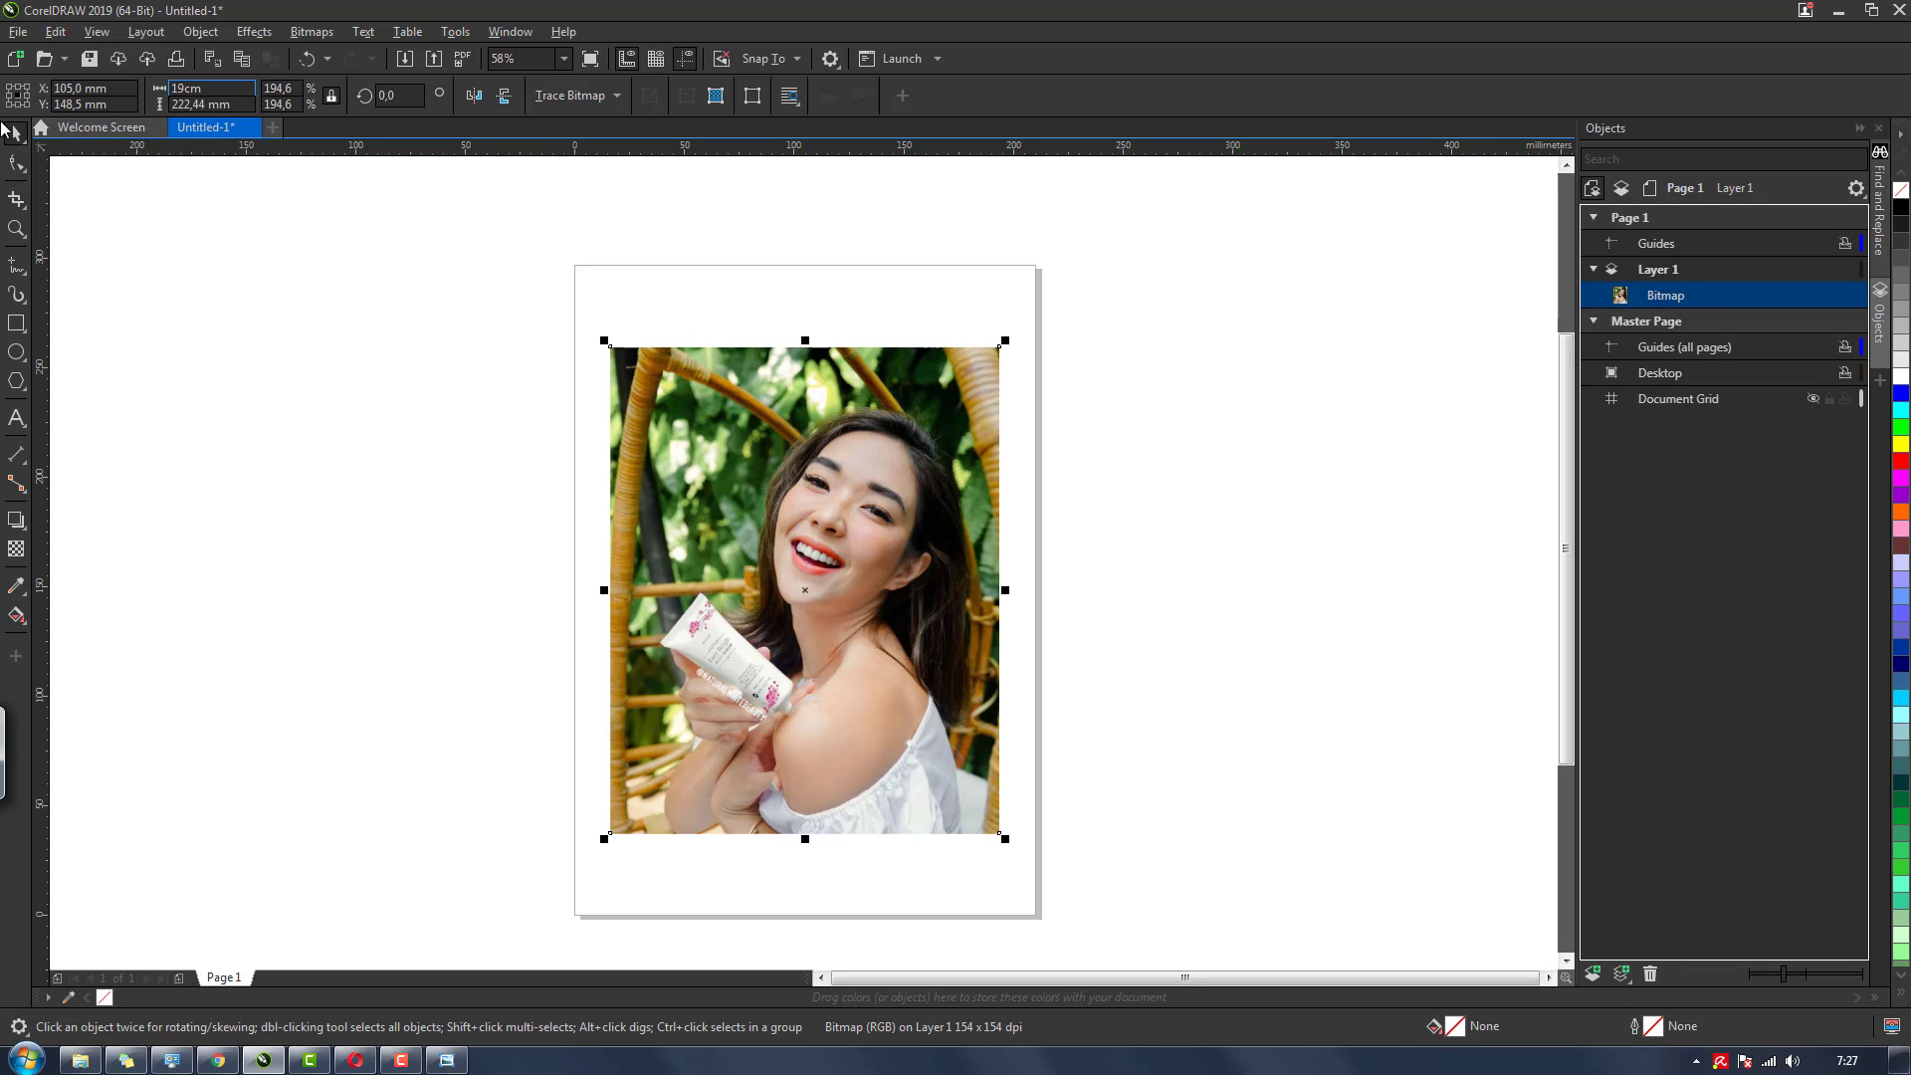
key(Return)
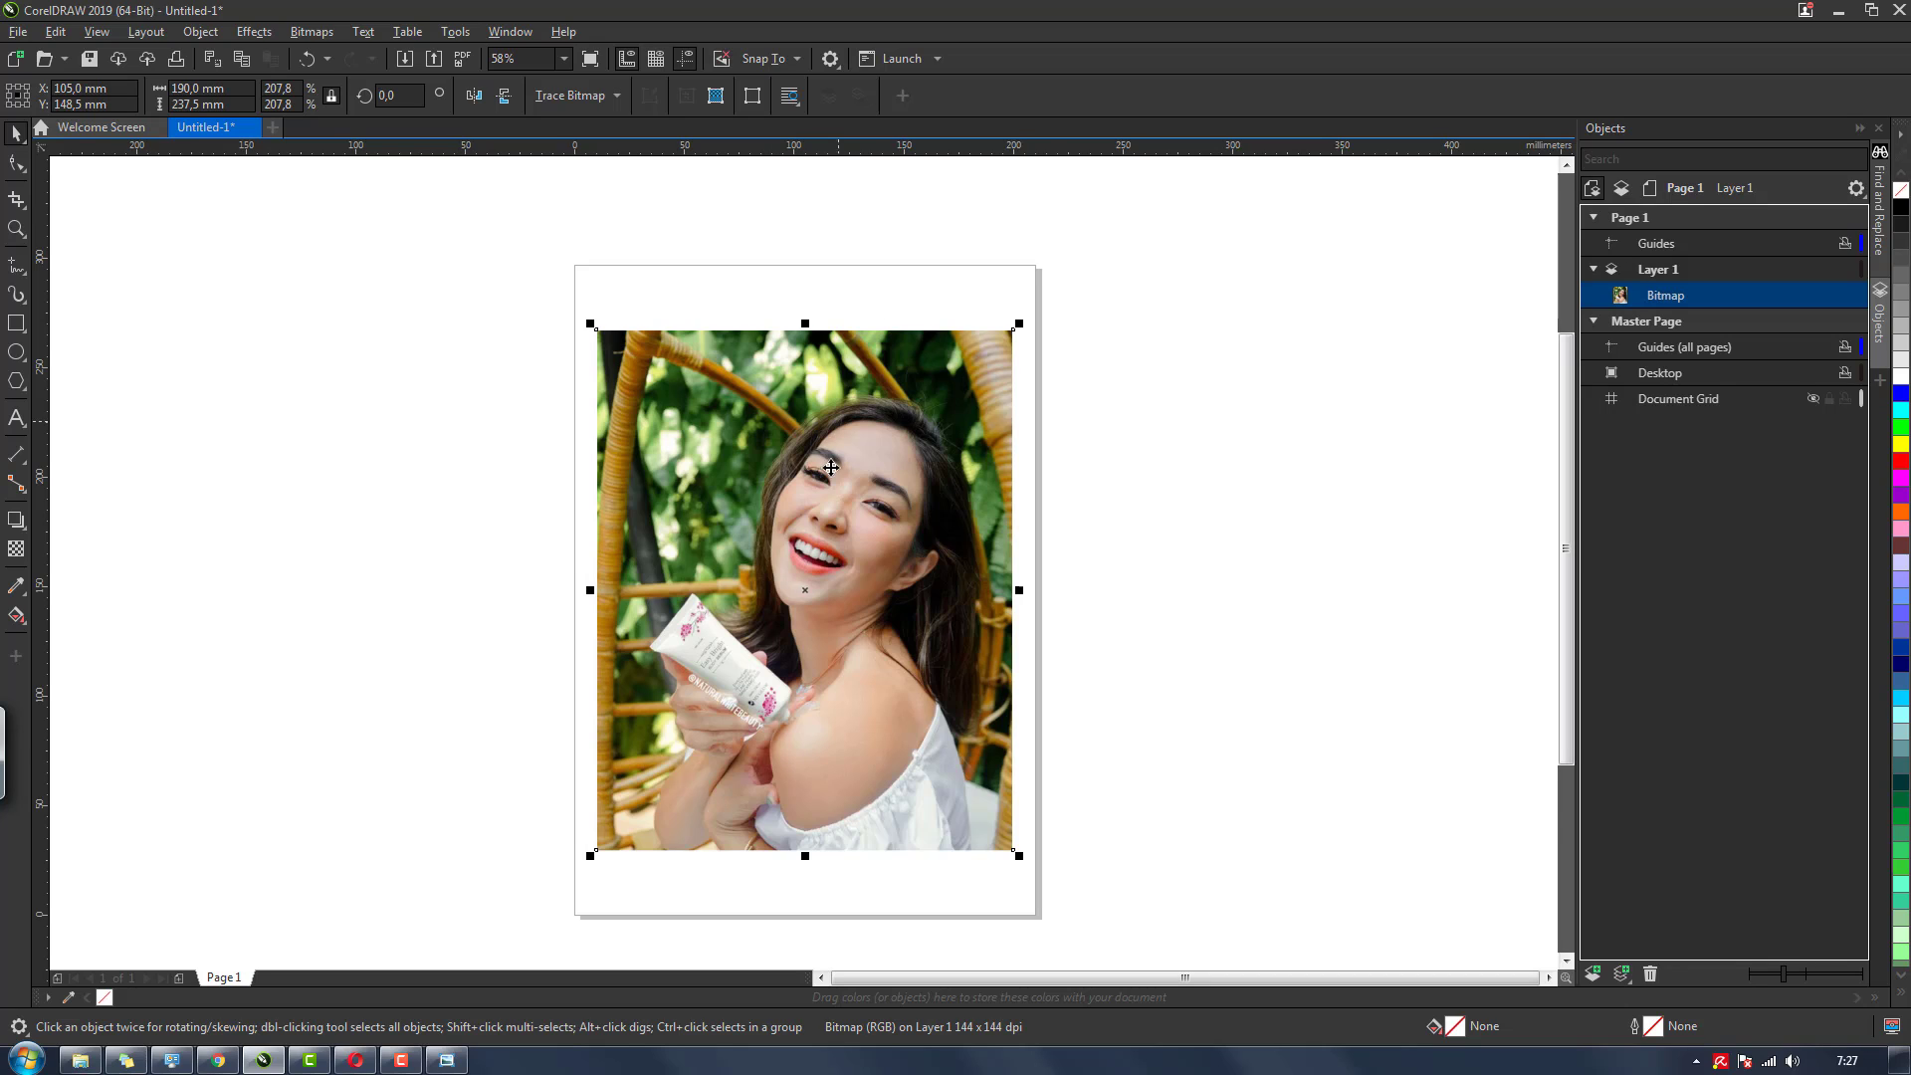
click(838, 279)
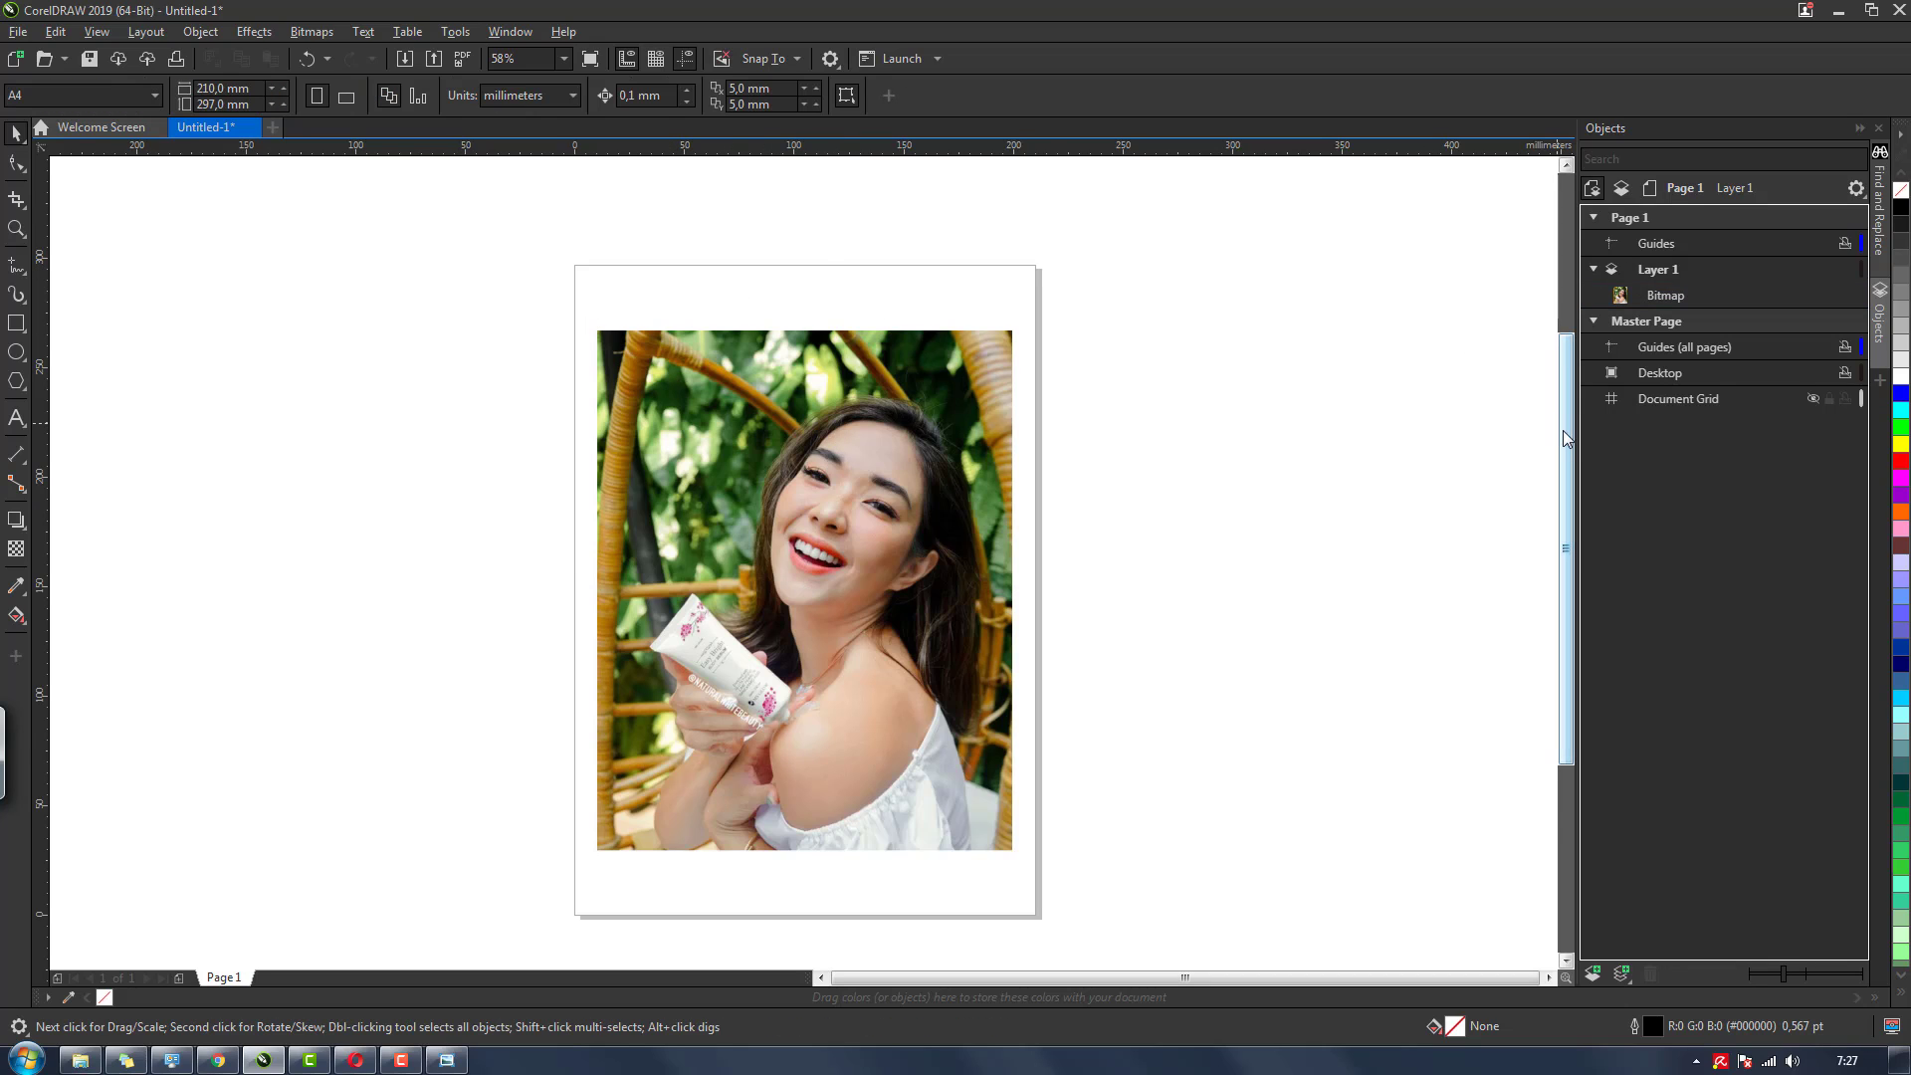
scroll(1395, 546, up, 1)
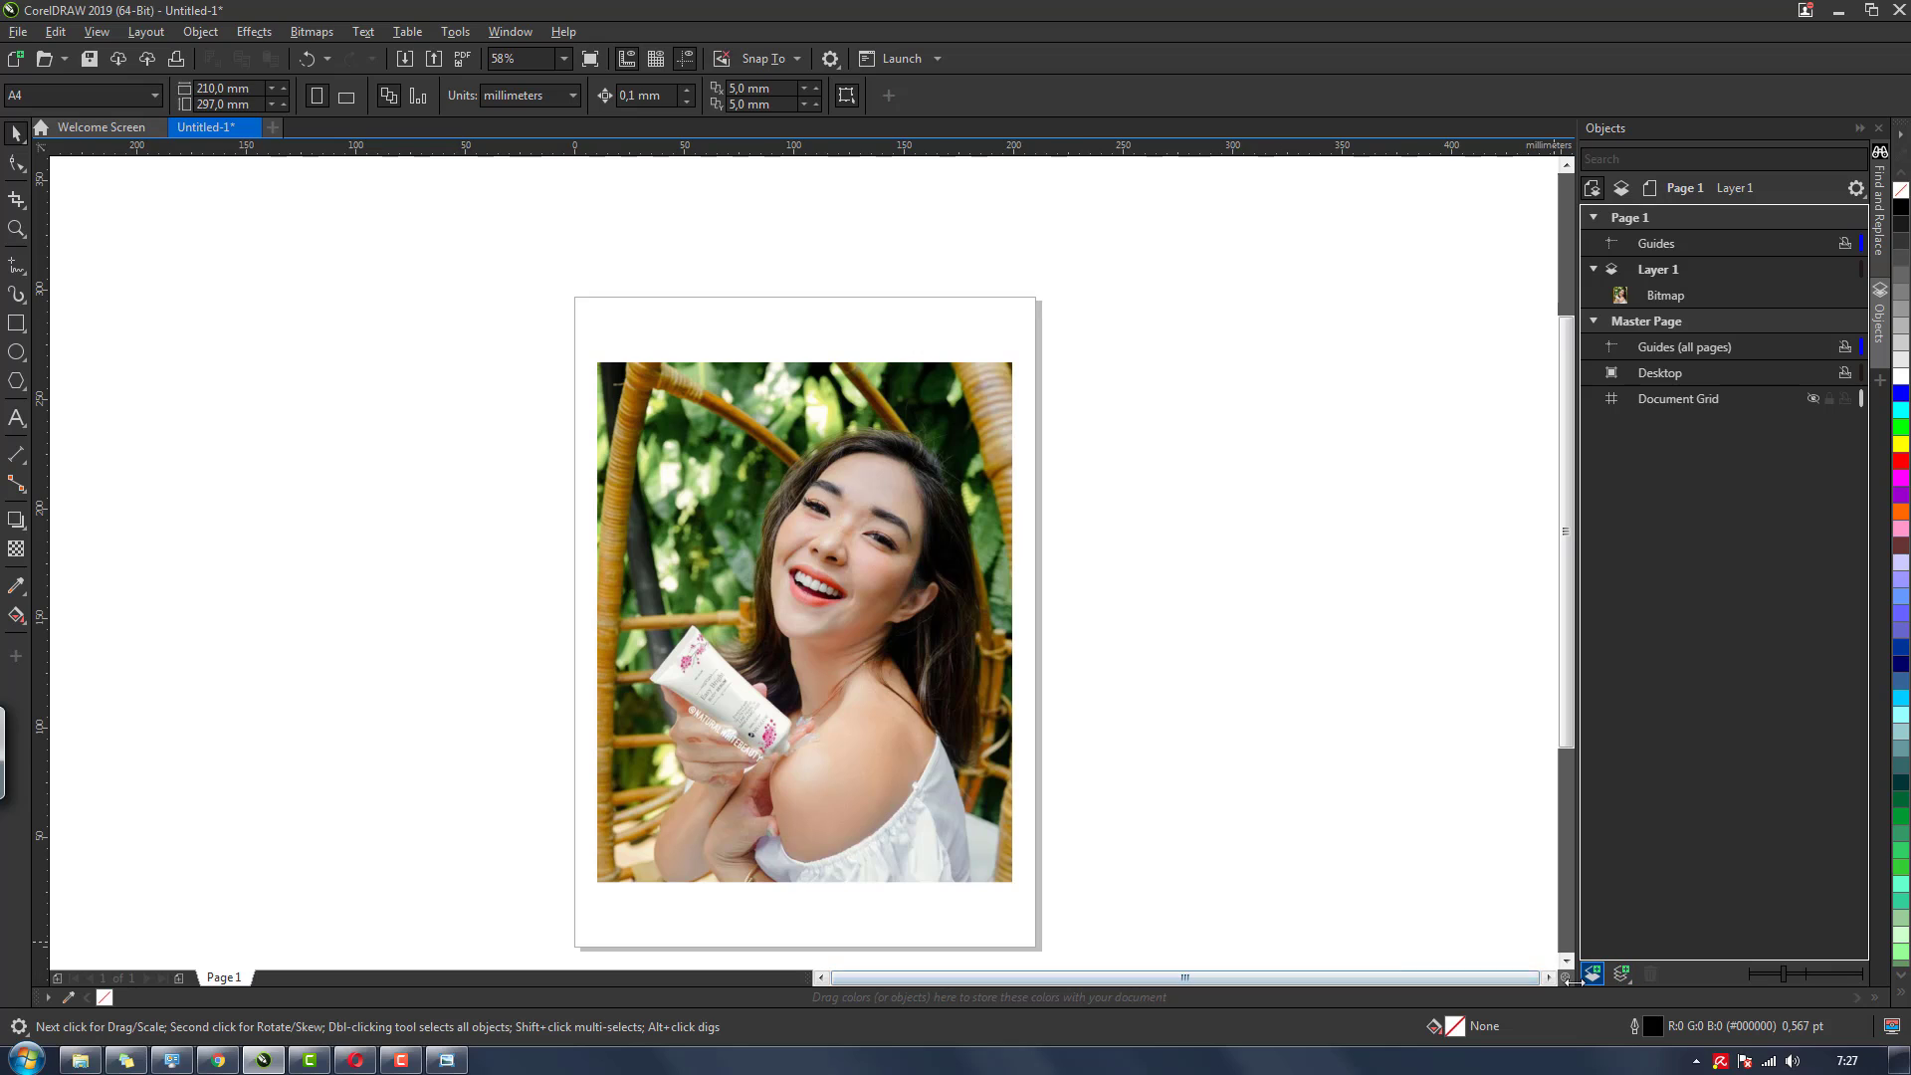
click(1550, 979)
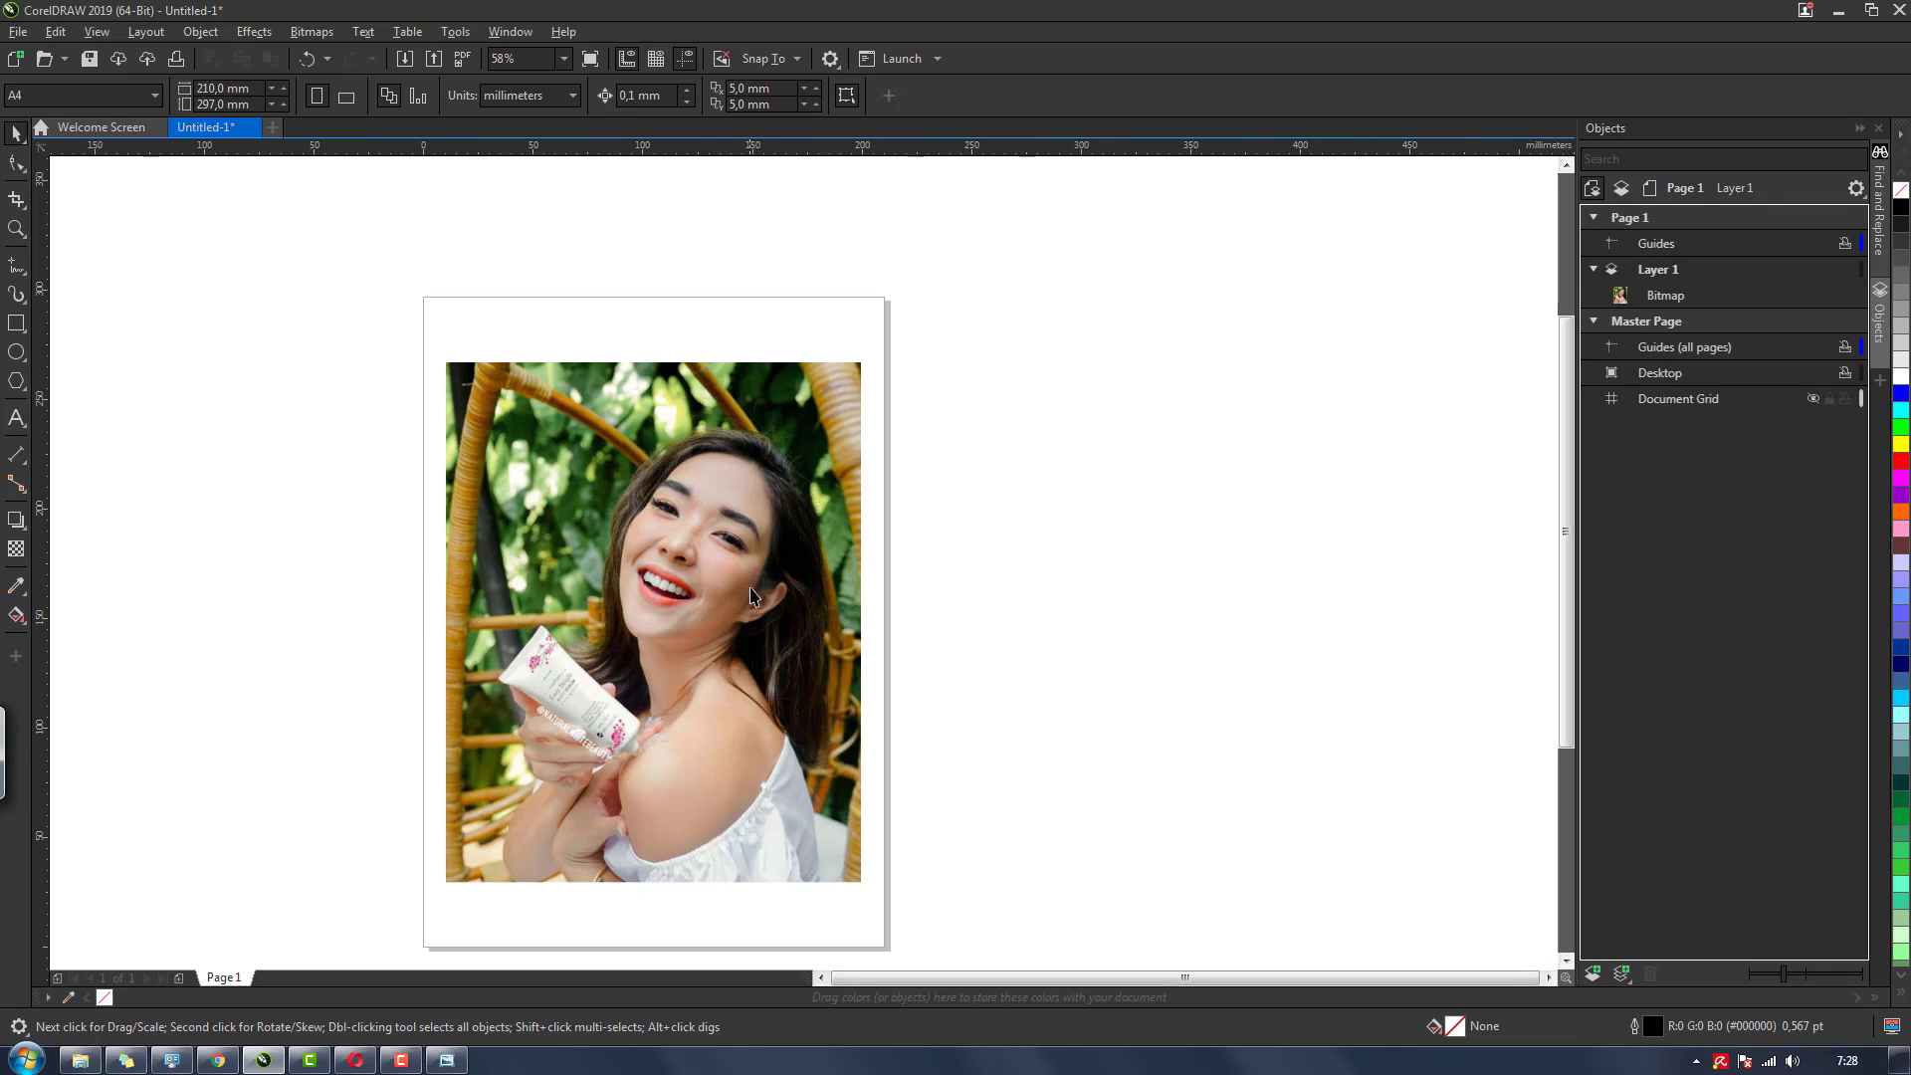
scroll(1558, 457, down, 1)
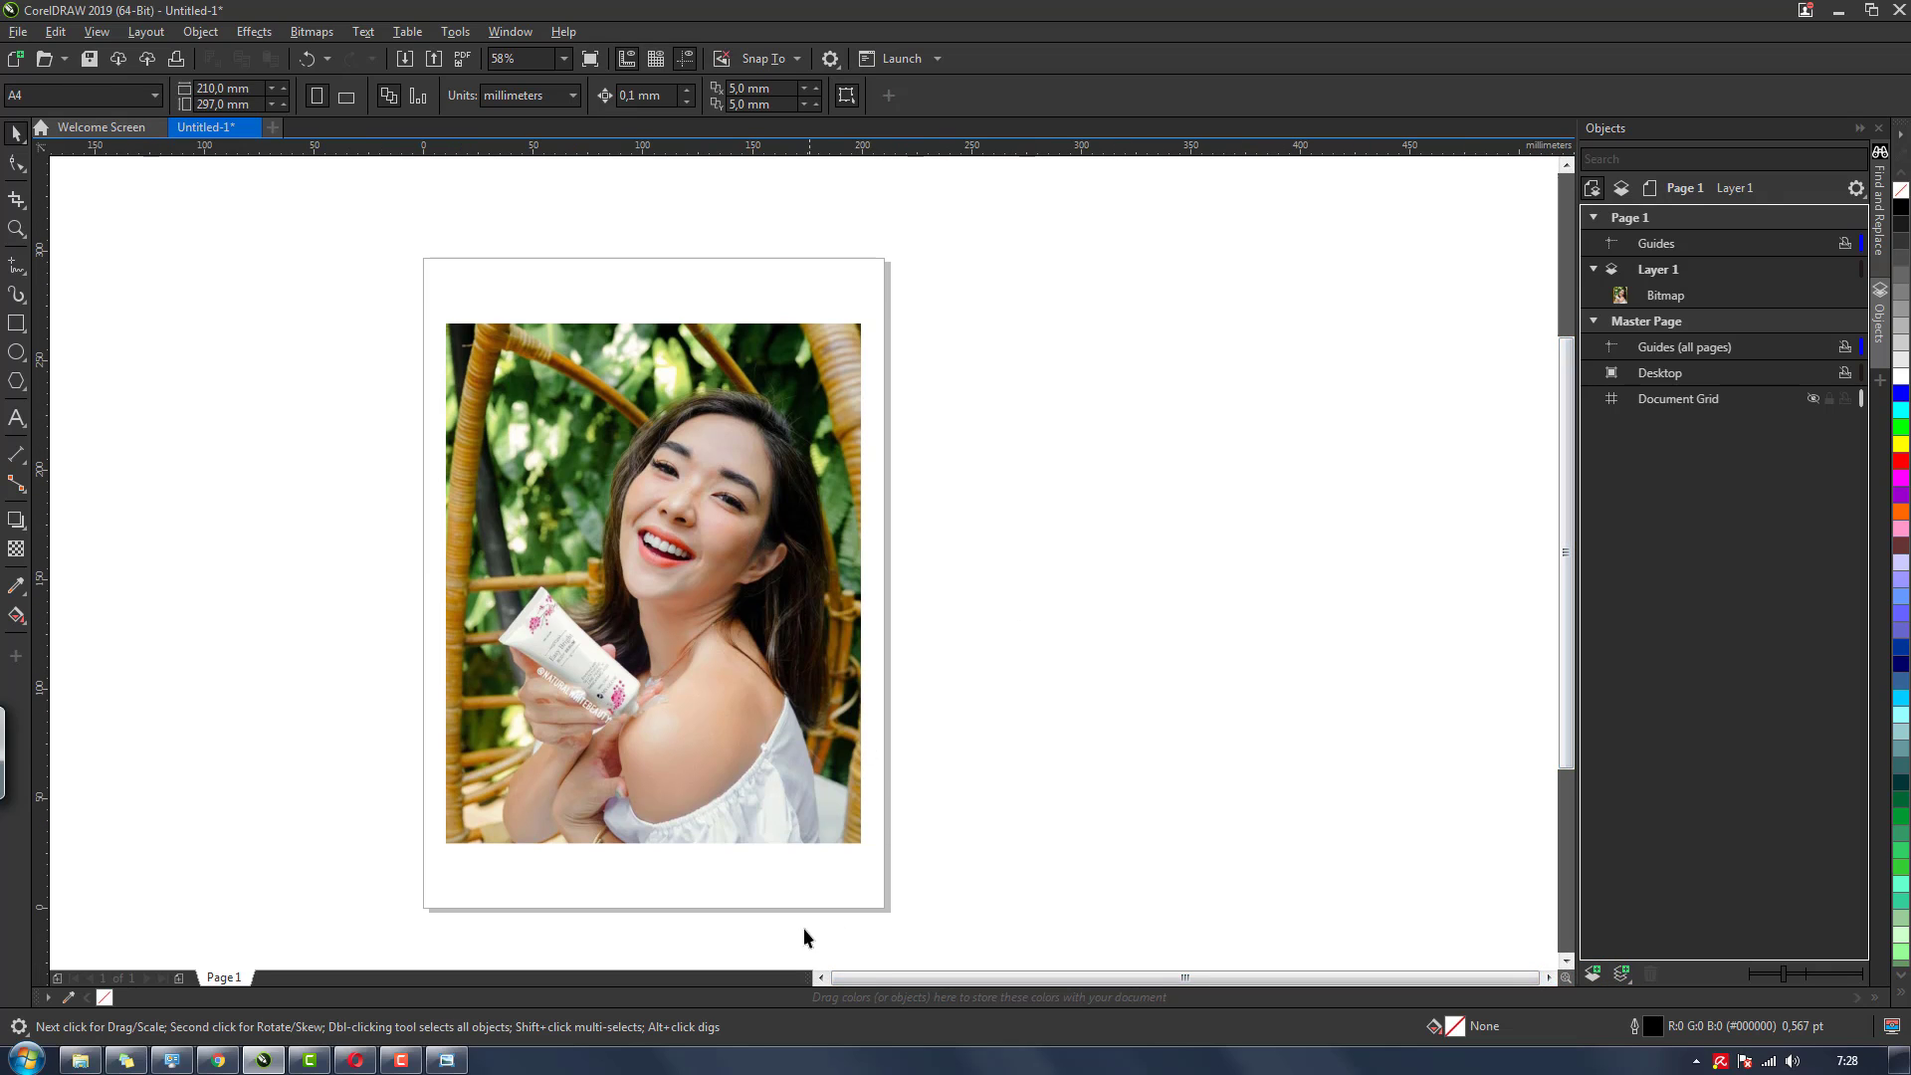
click(821, 979)
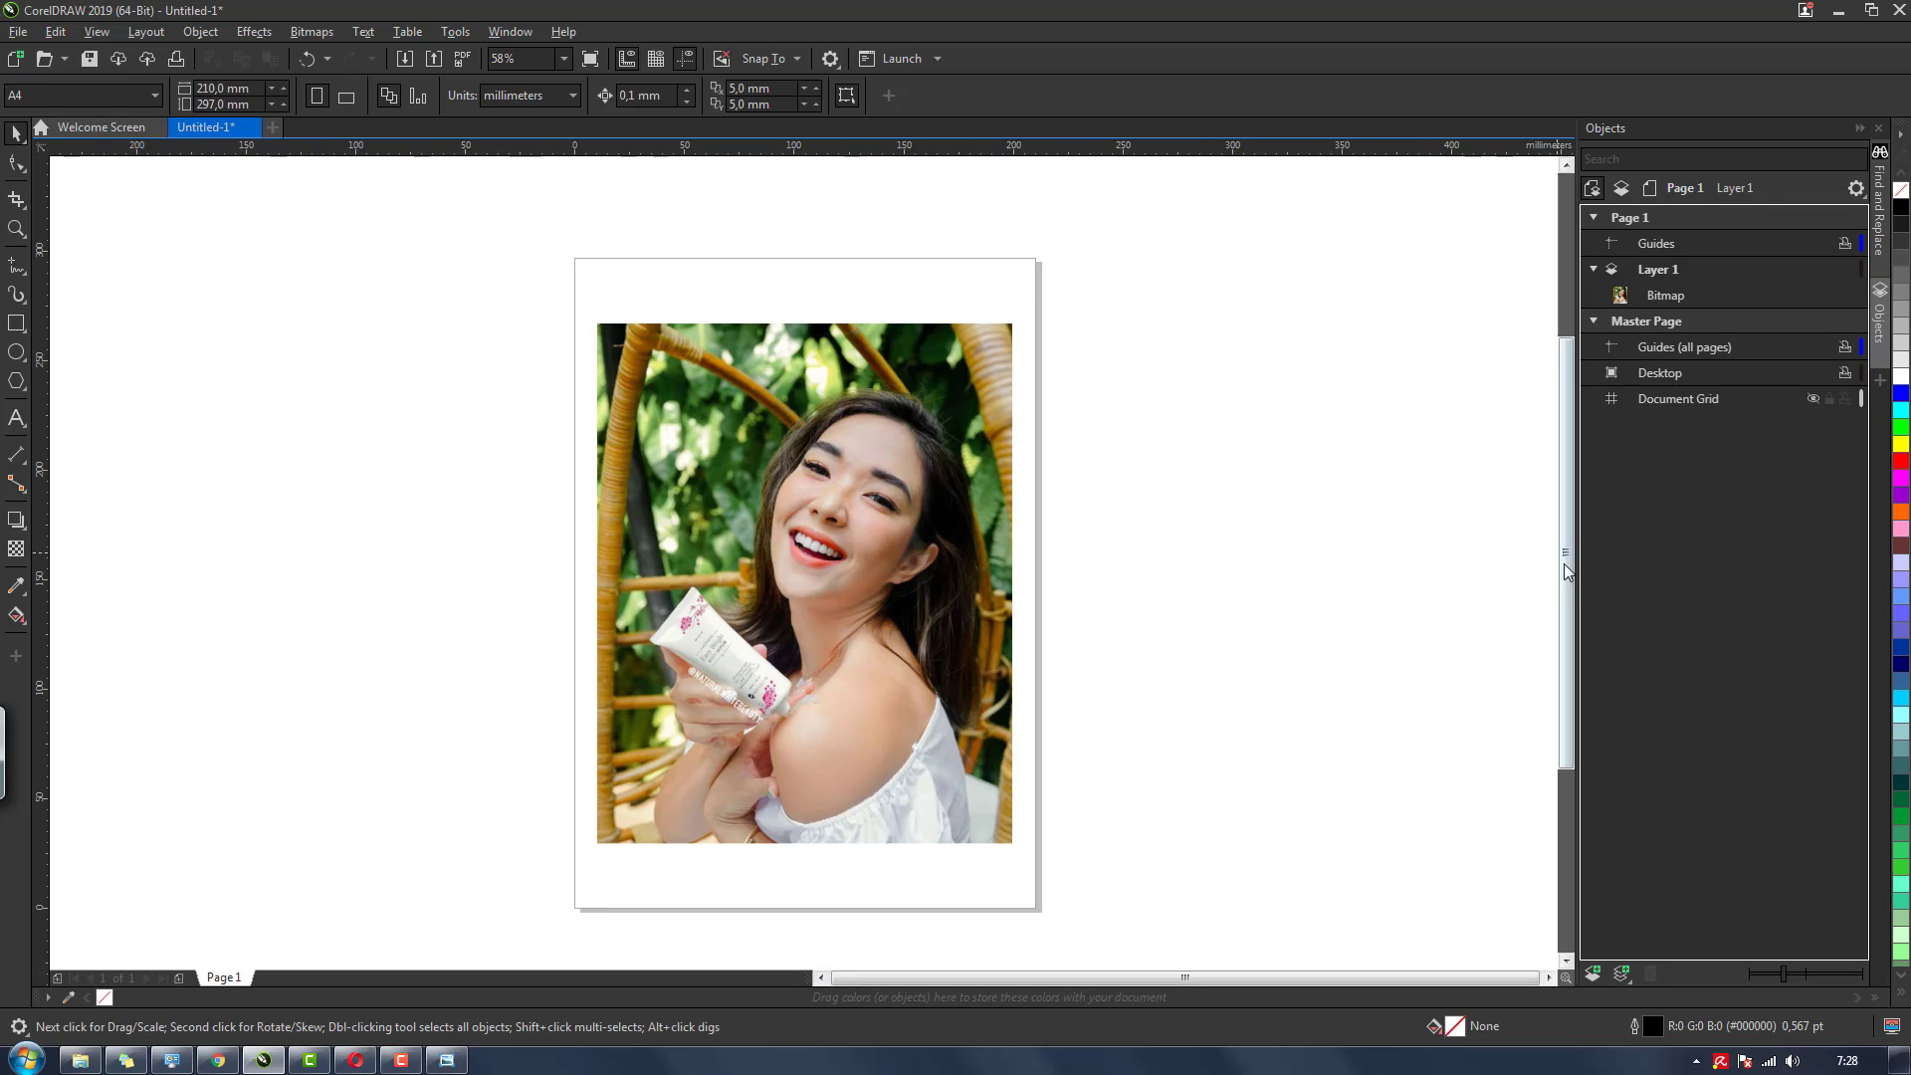
scroll(1568, 574, up, 1)
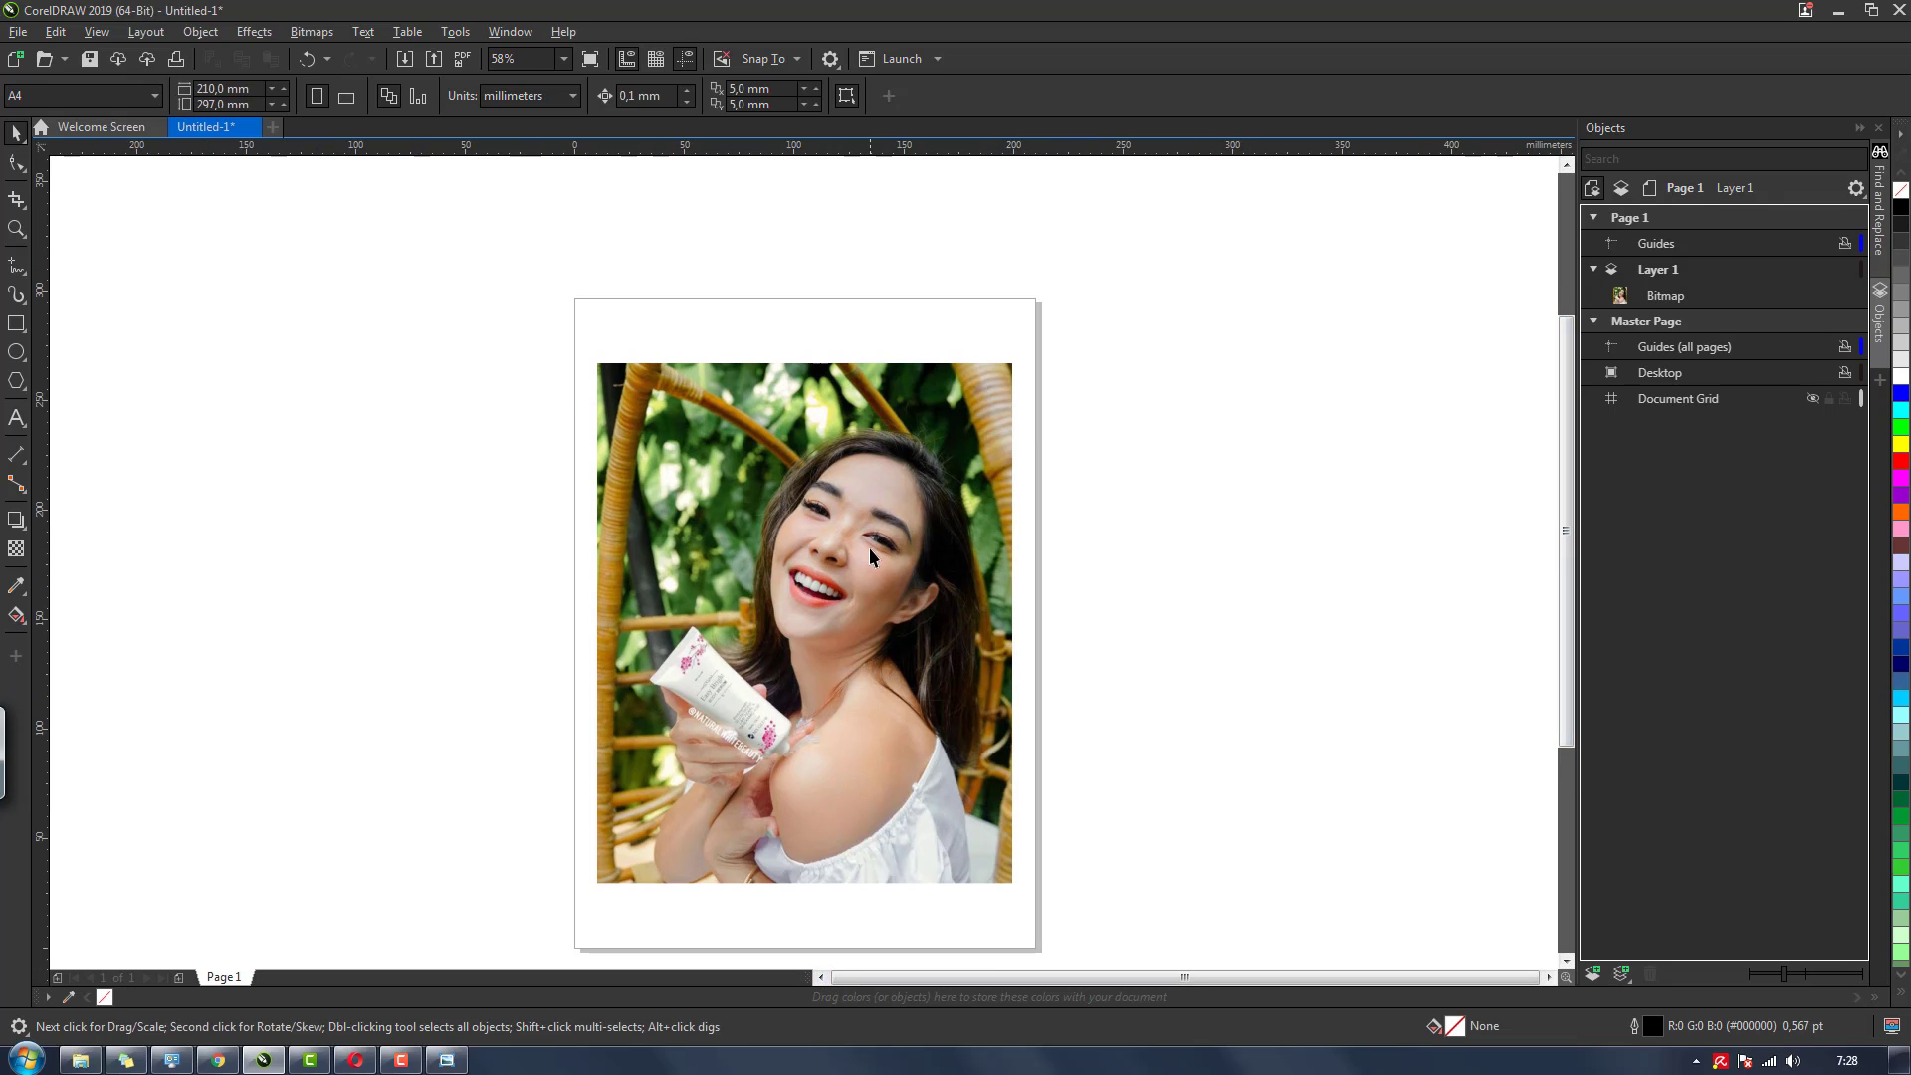
Convert the photo's color mode to Grayscale (8-bit)
click(798, 513)
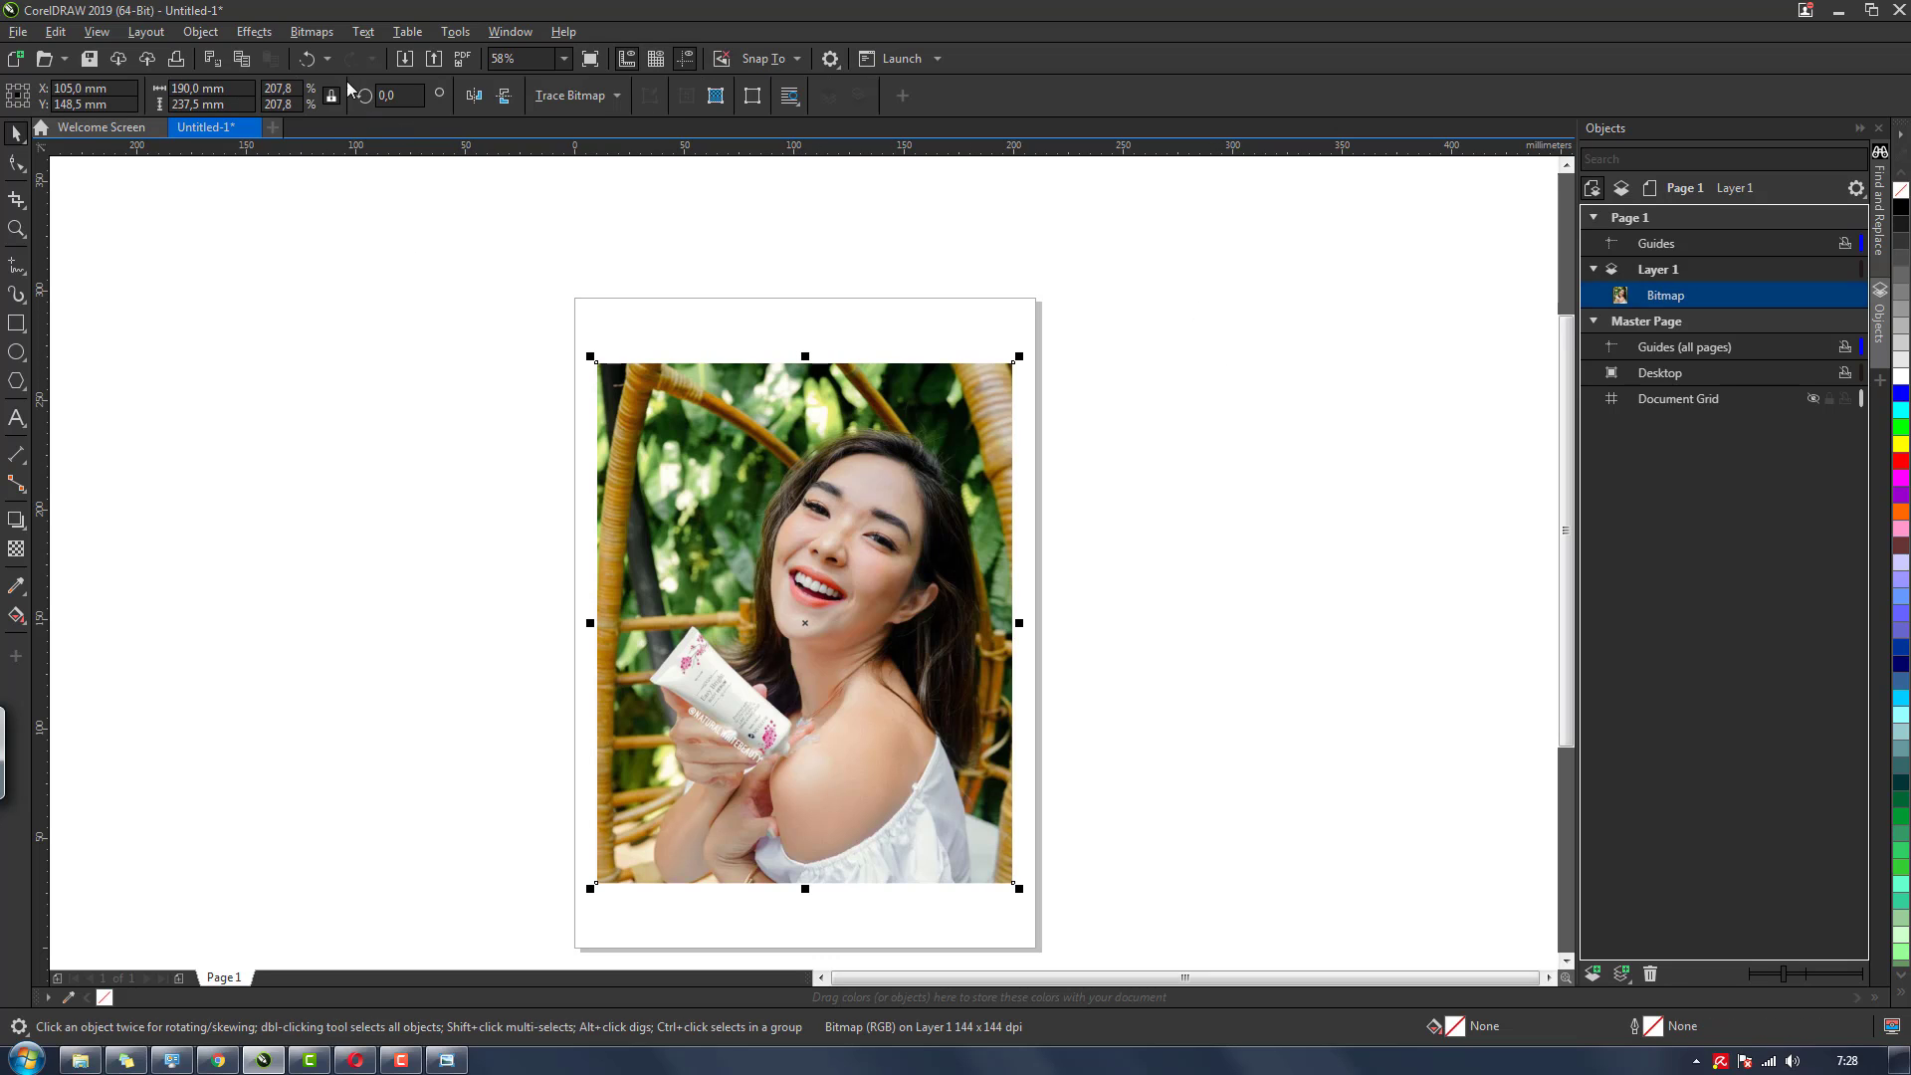
click(312, 32)
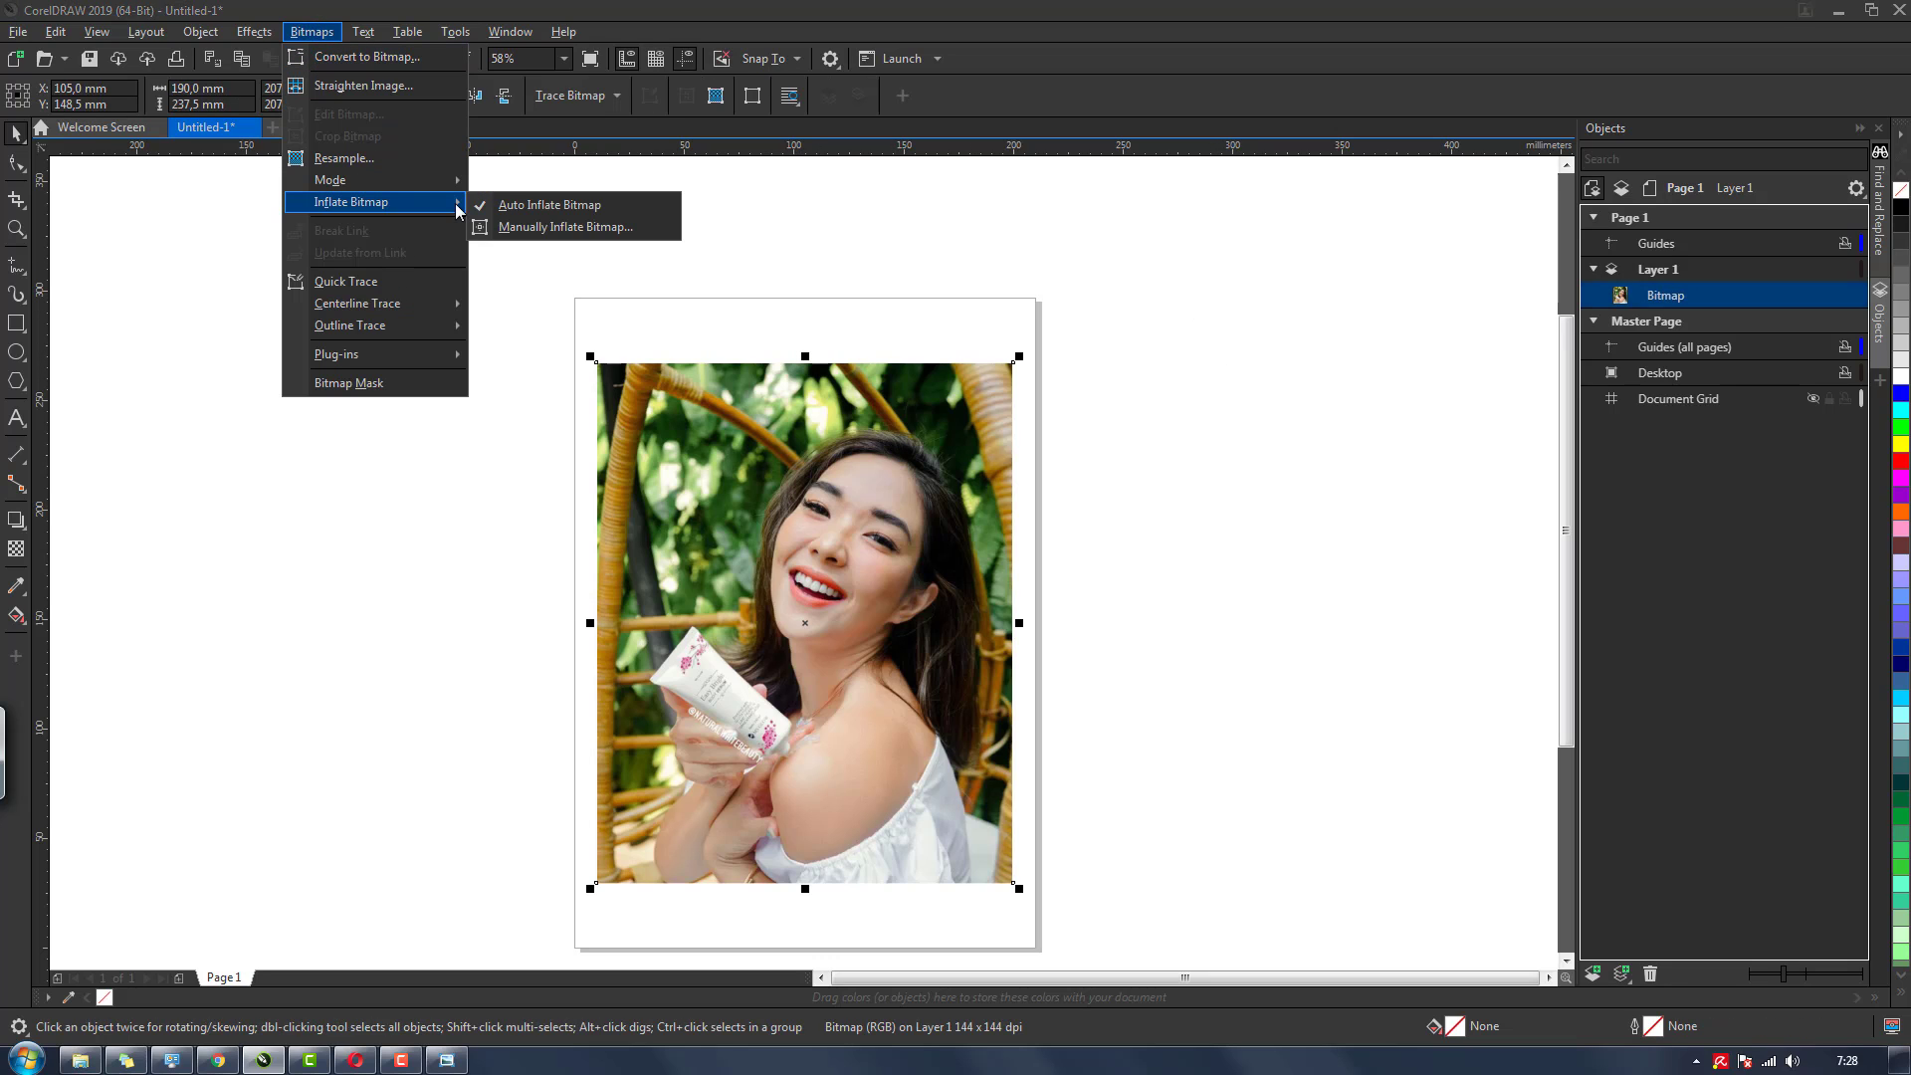
mouse_move(434, 187)
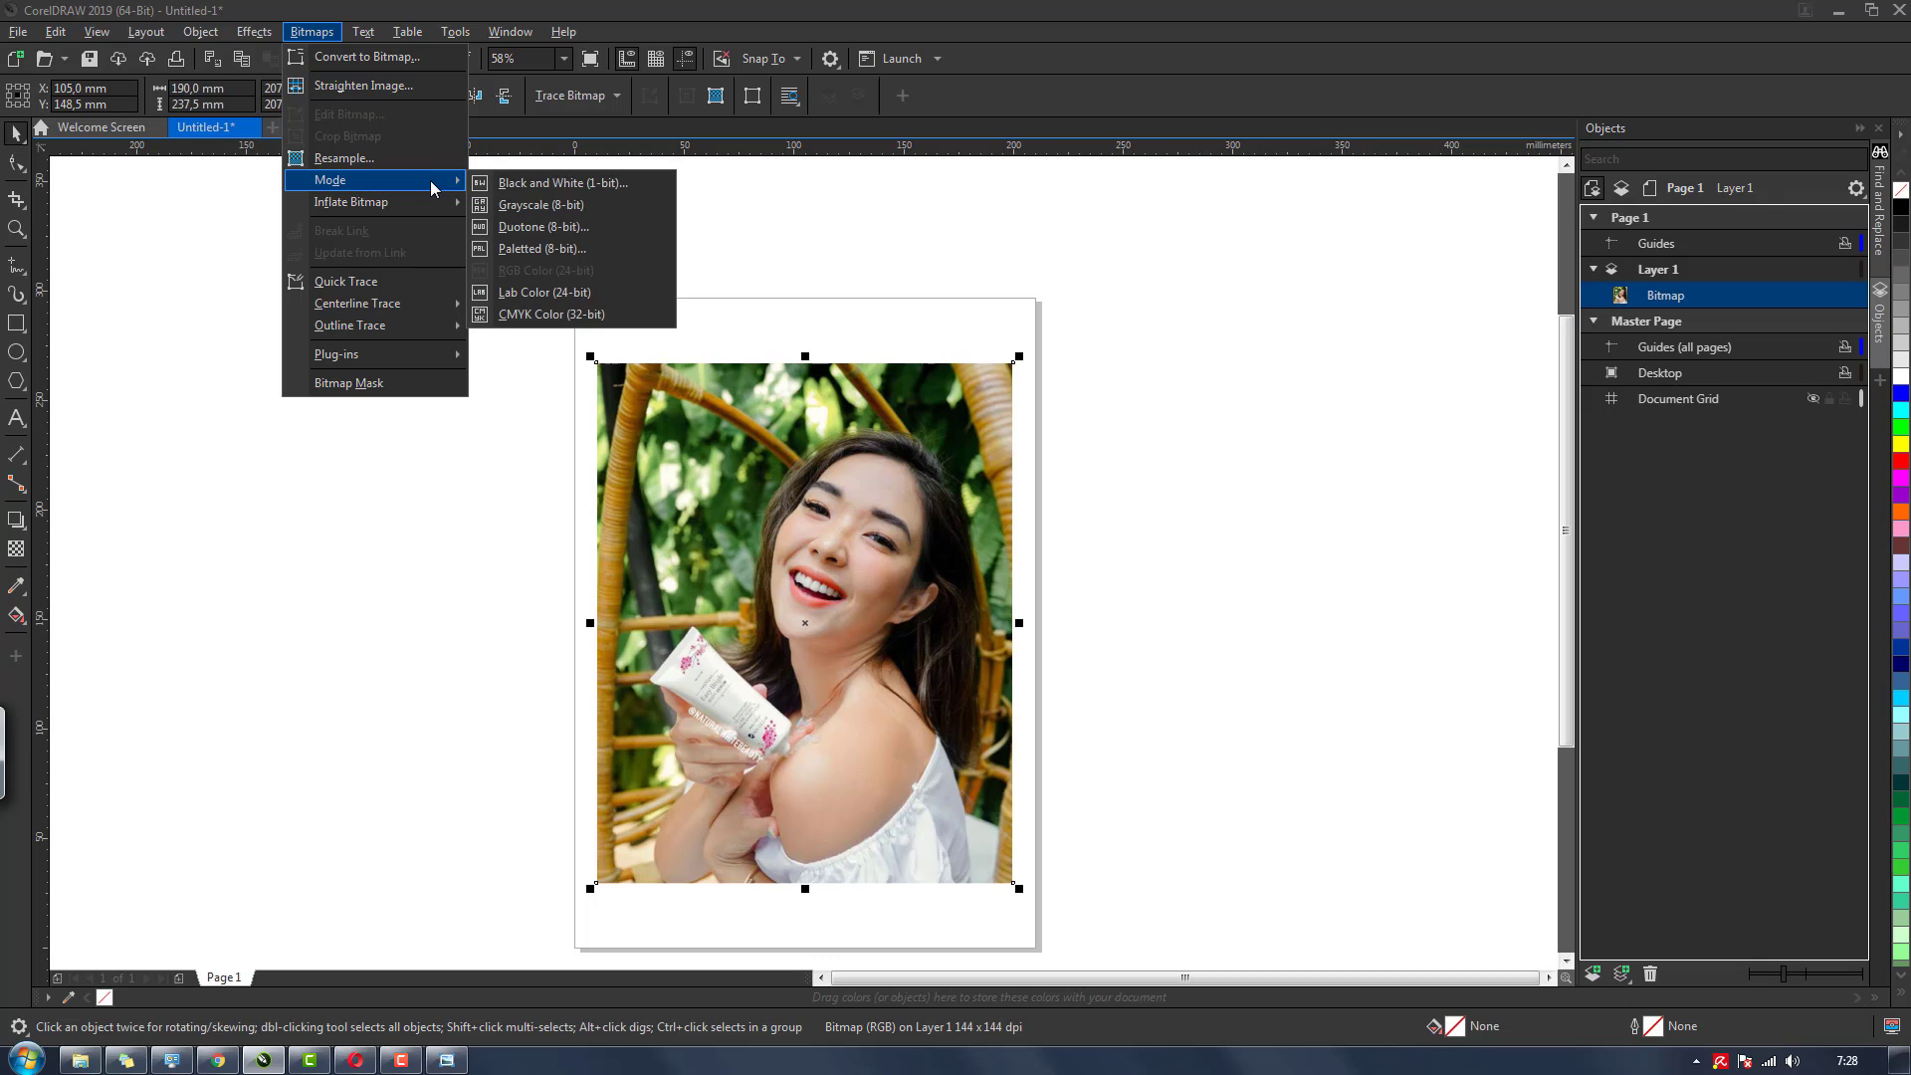
click(497, 215)
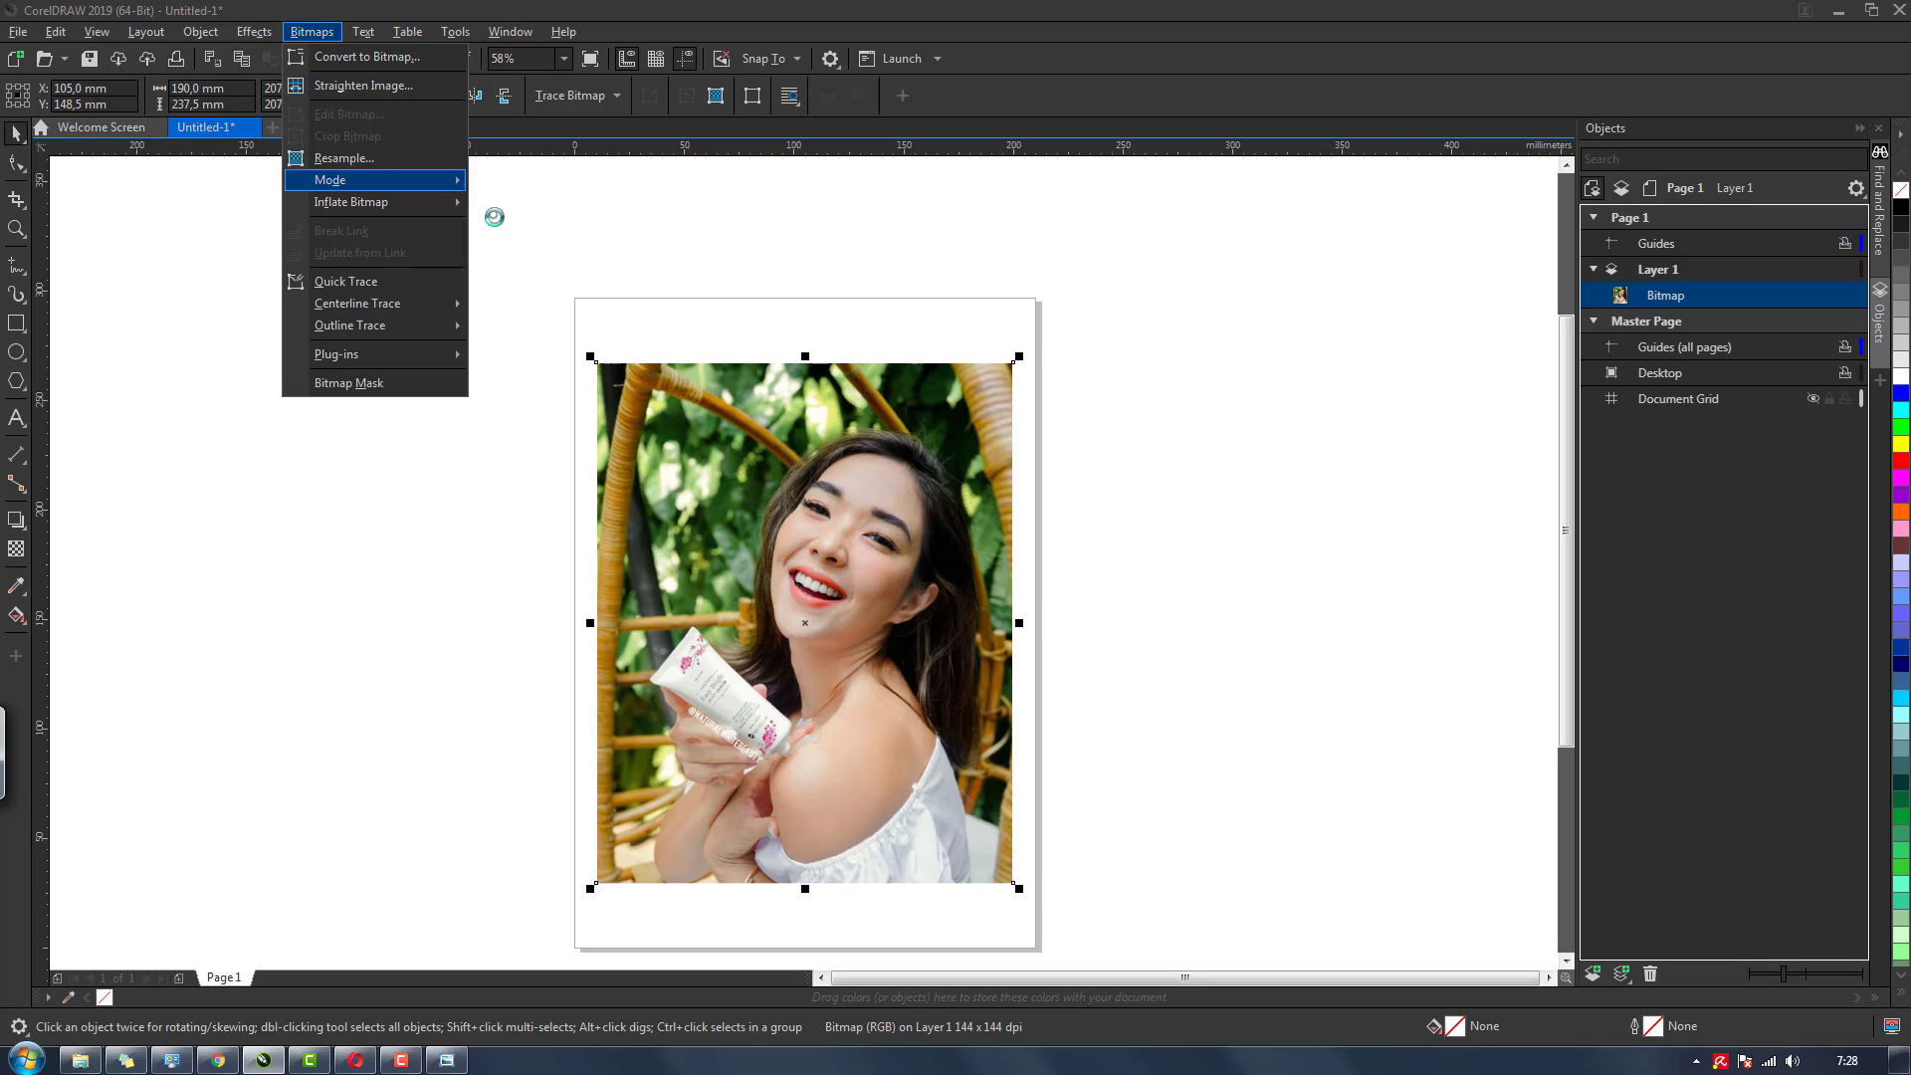
click(1305, 452)
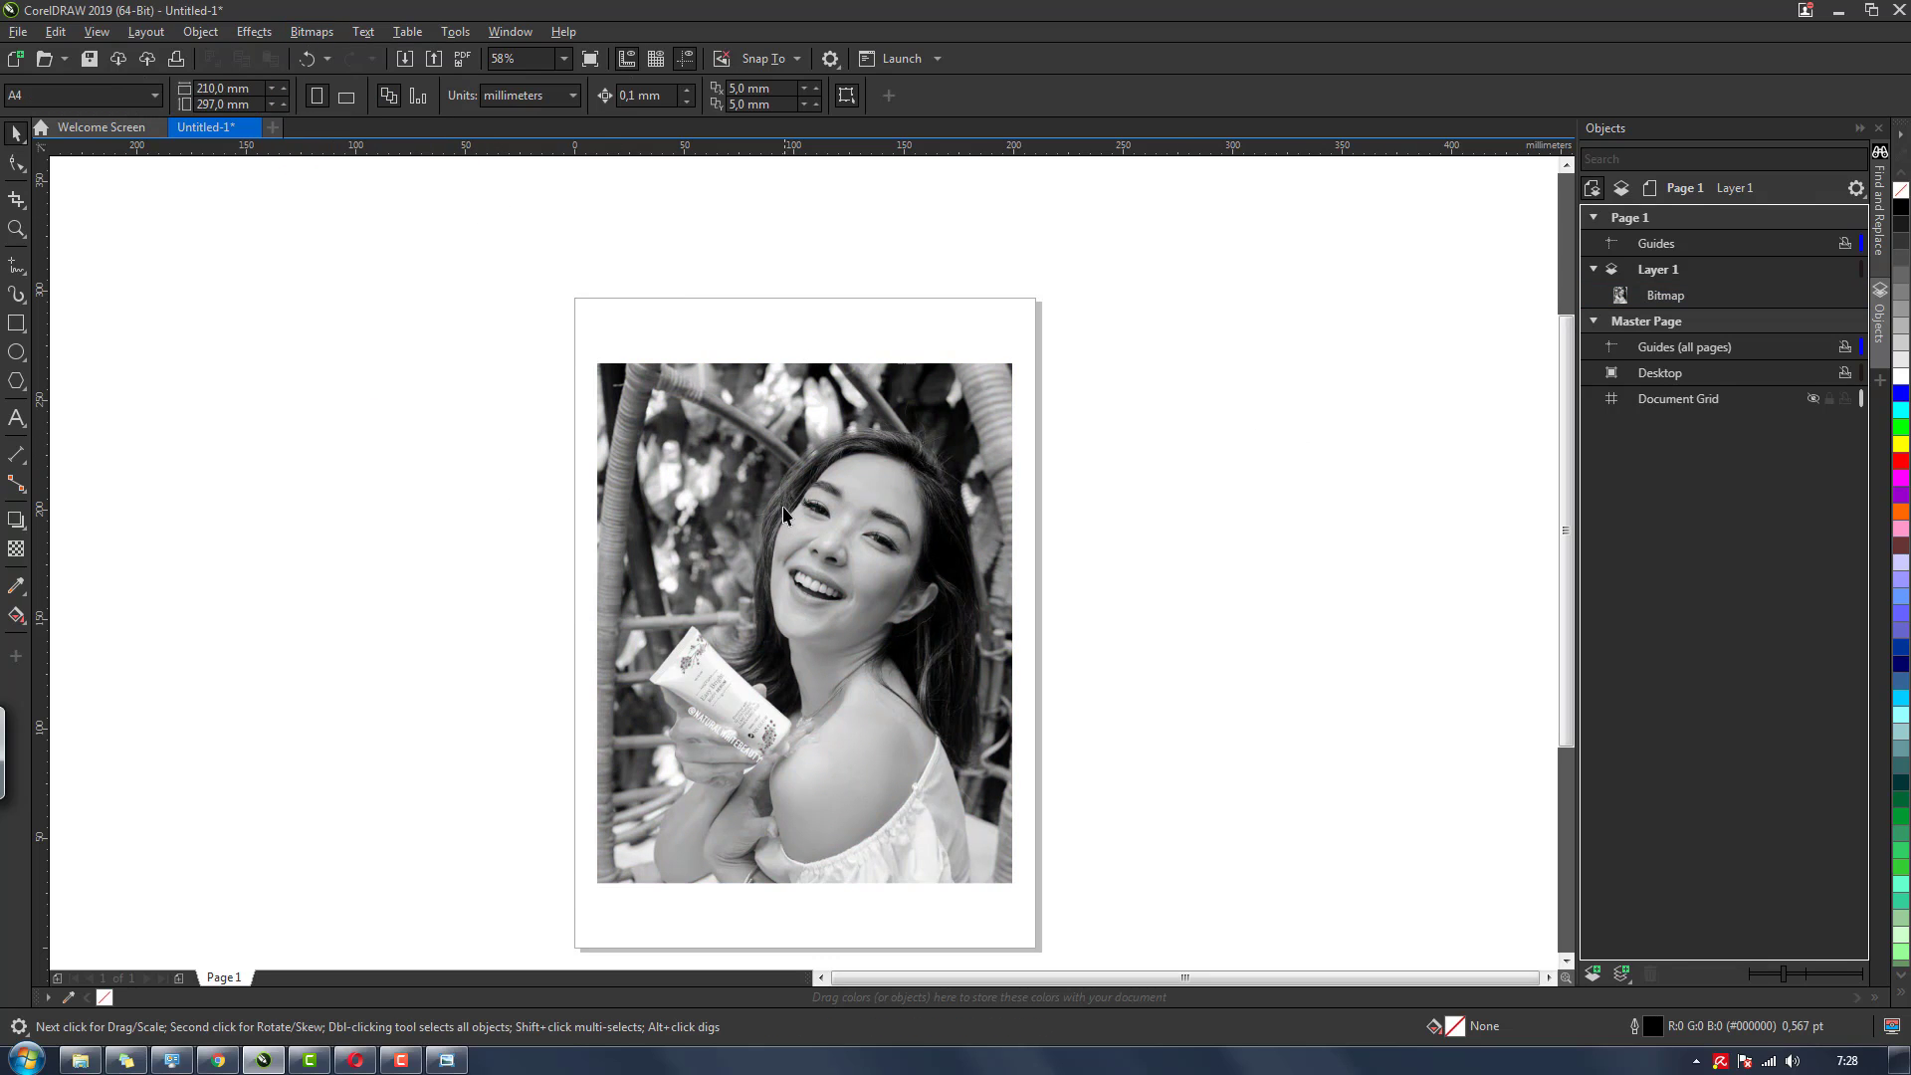
click(797, 521)
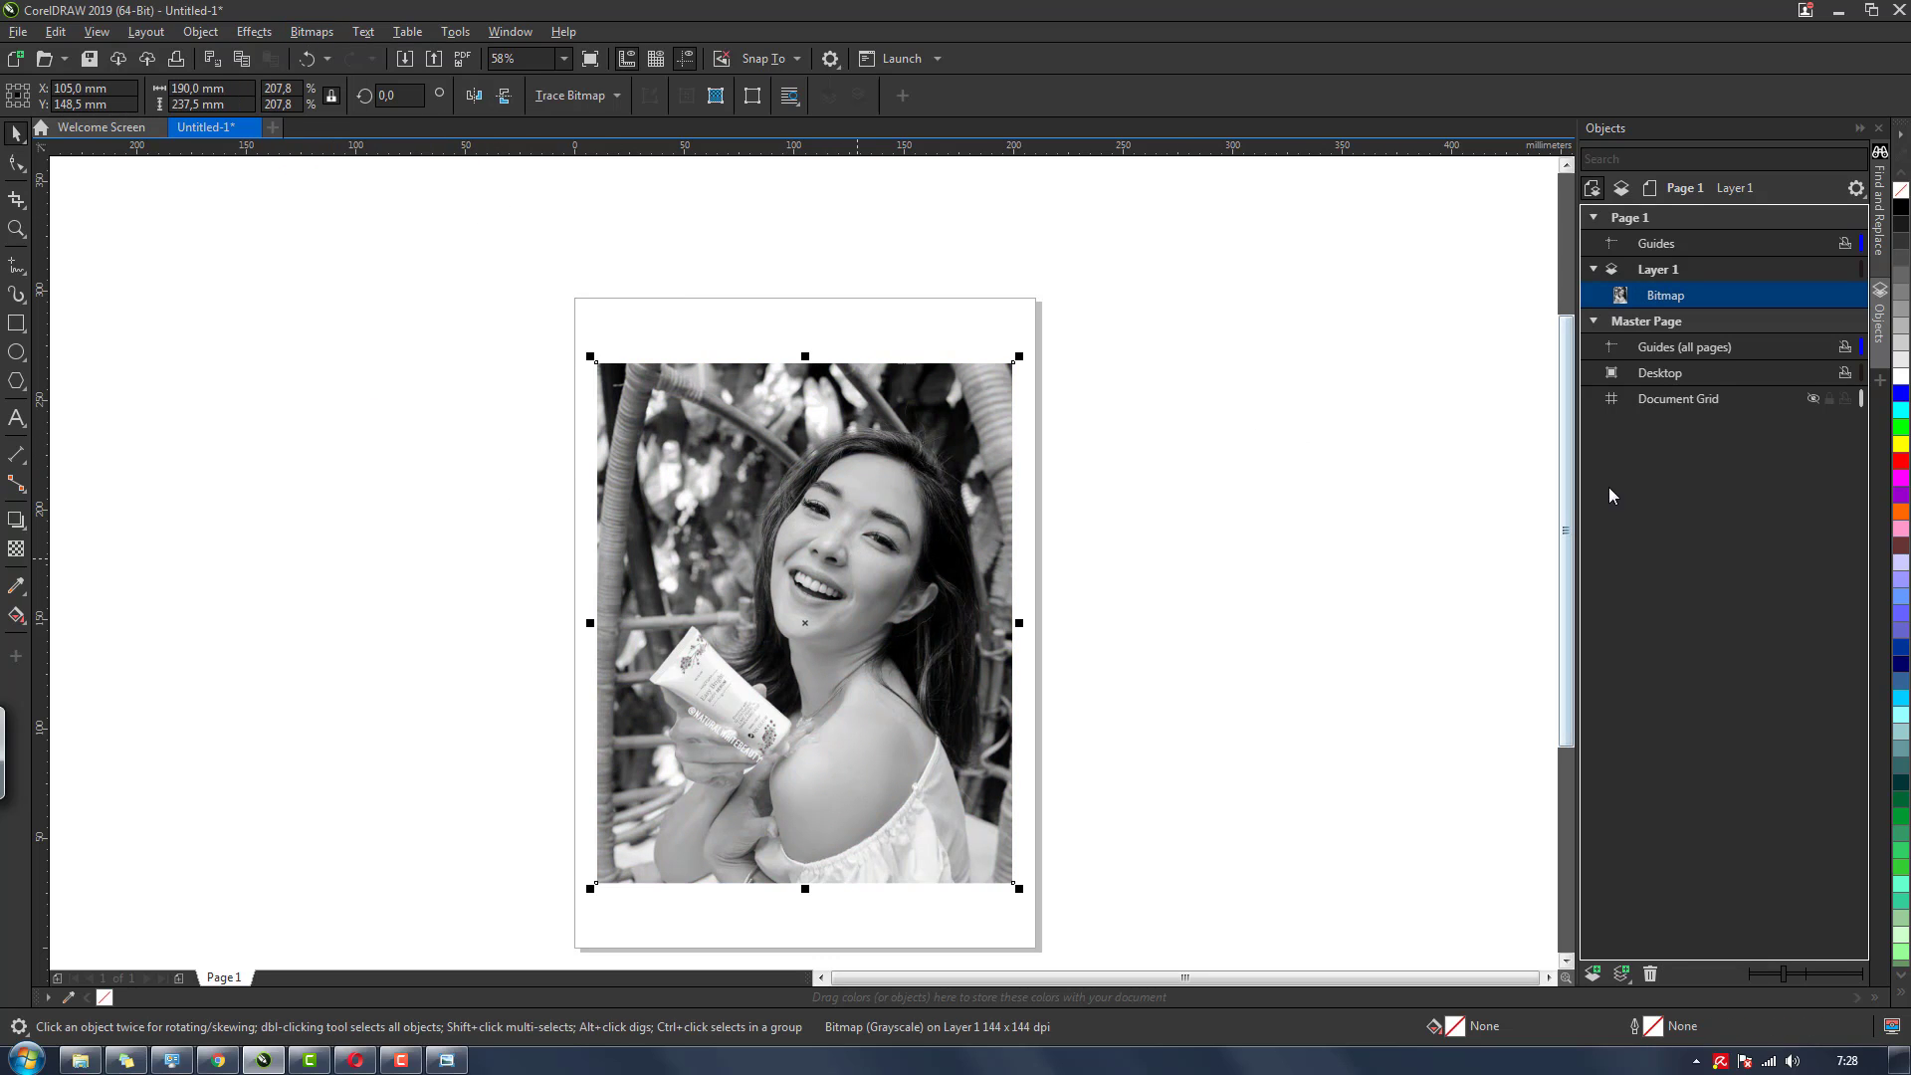
scroll(1568, 515, down, 1)
click(1075, 427)
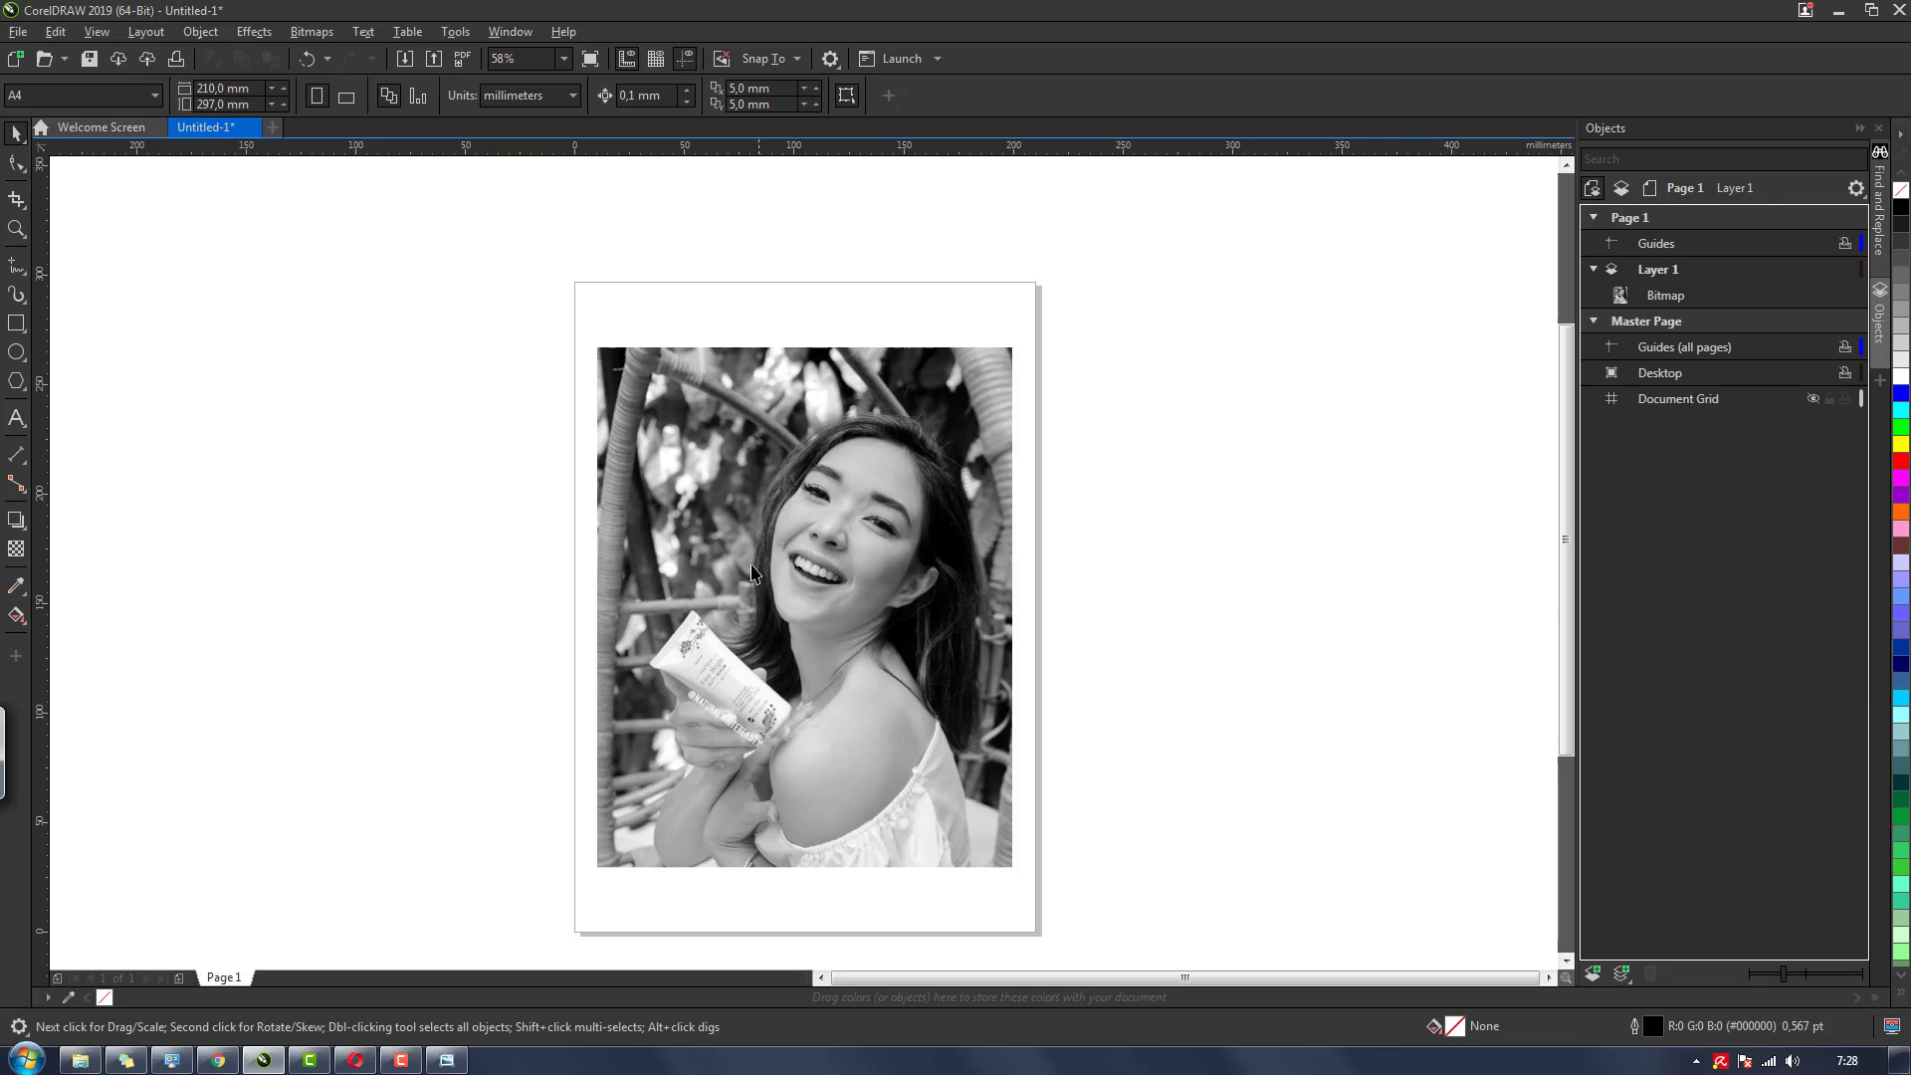
click(786, 571)
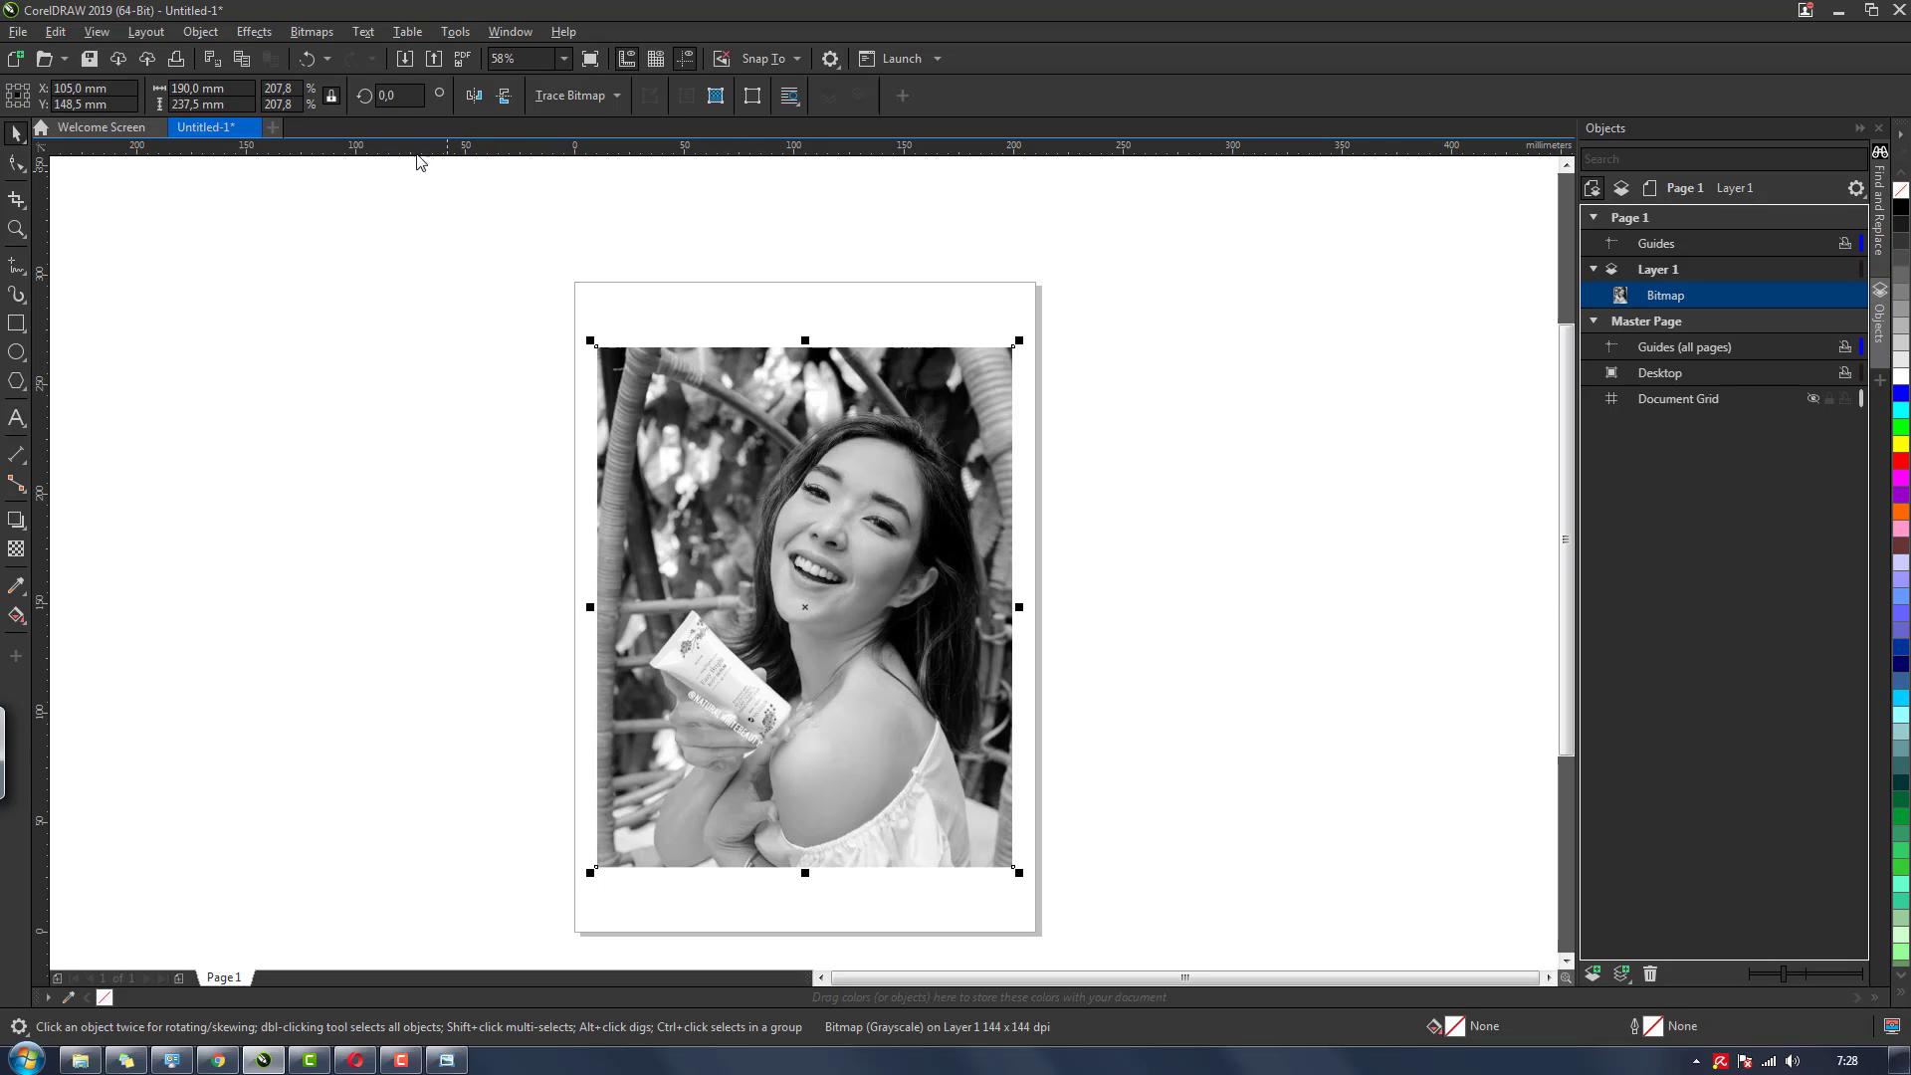
click(565, 299)
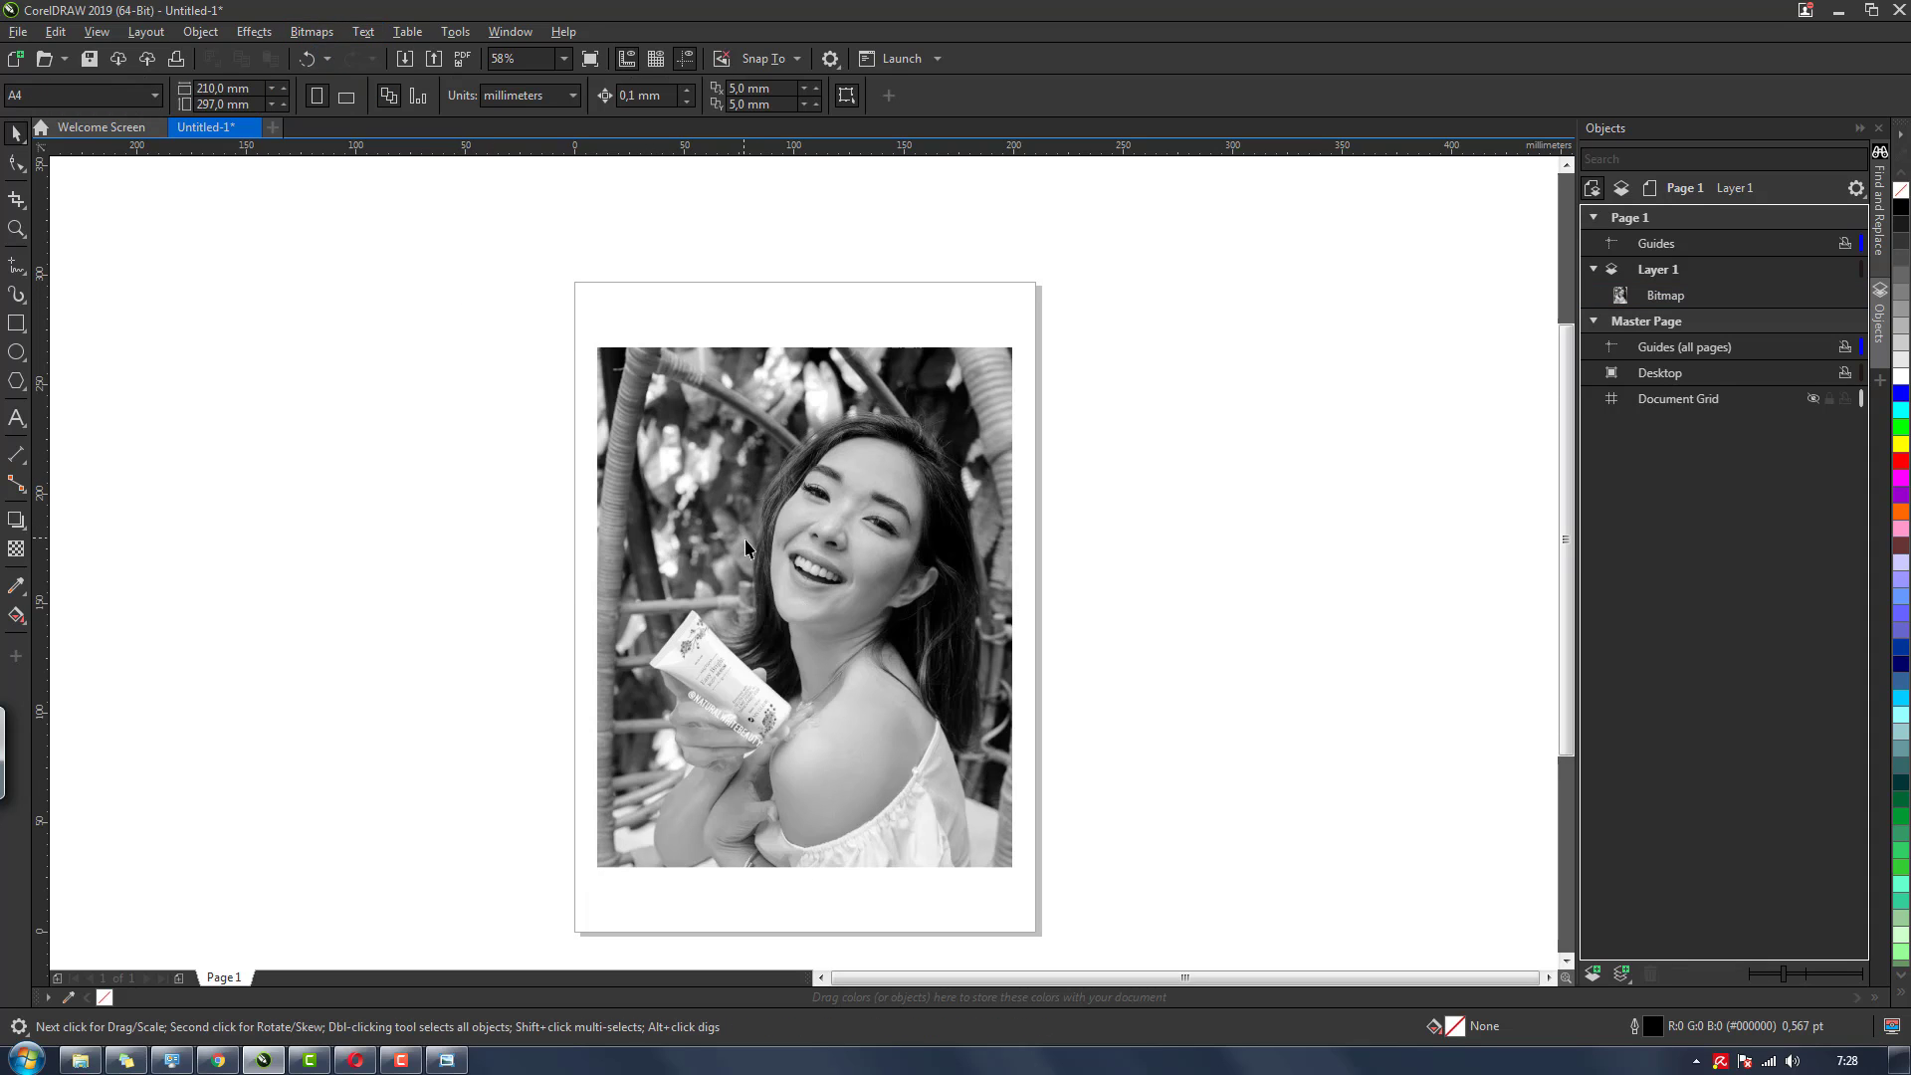
Start a Brightness/Contrast/Intensity adjustment on the portrait photo and set Intensity to 43
click(747, 547)
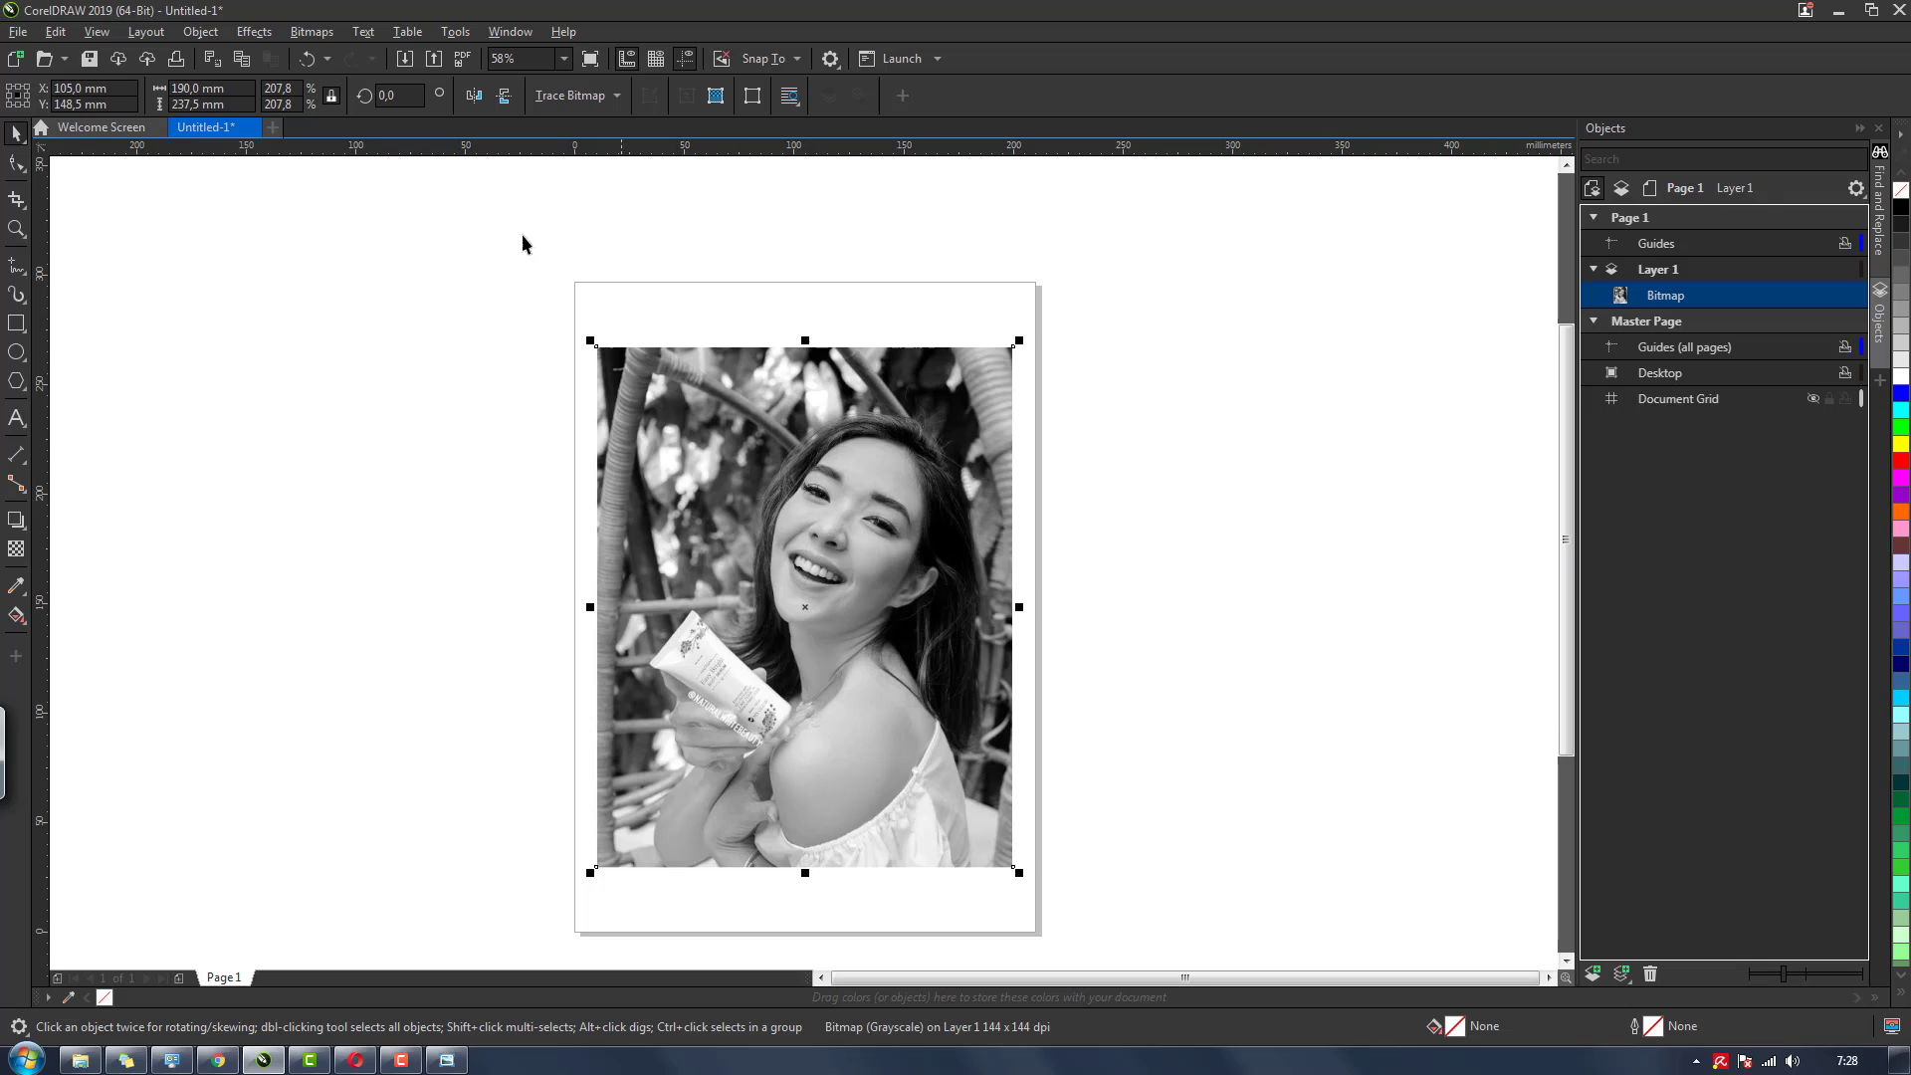
click(305, 35)
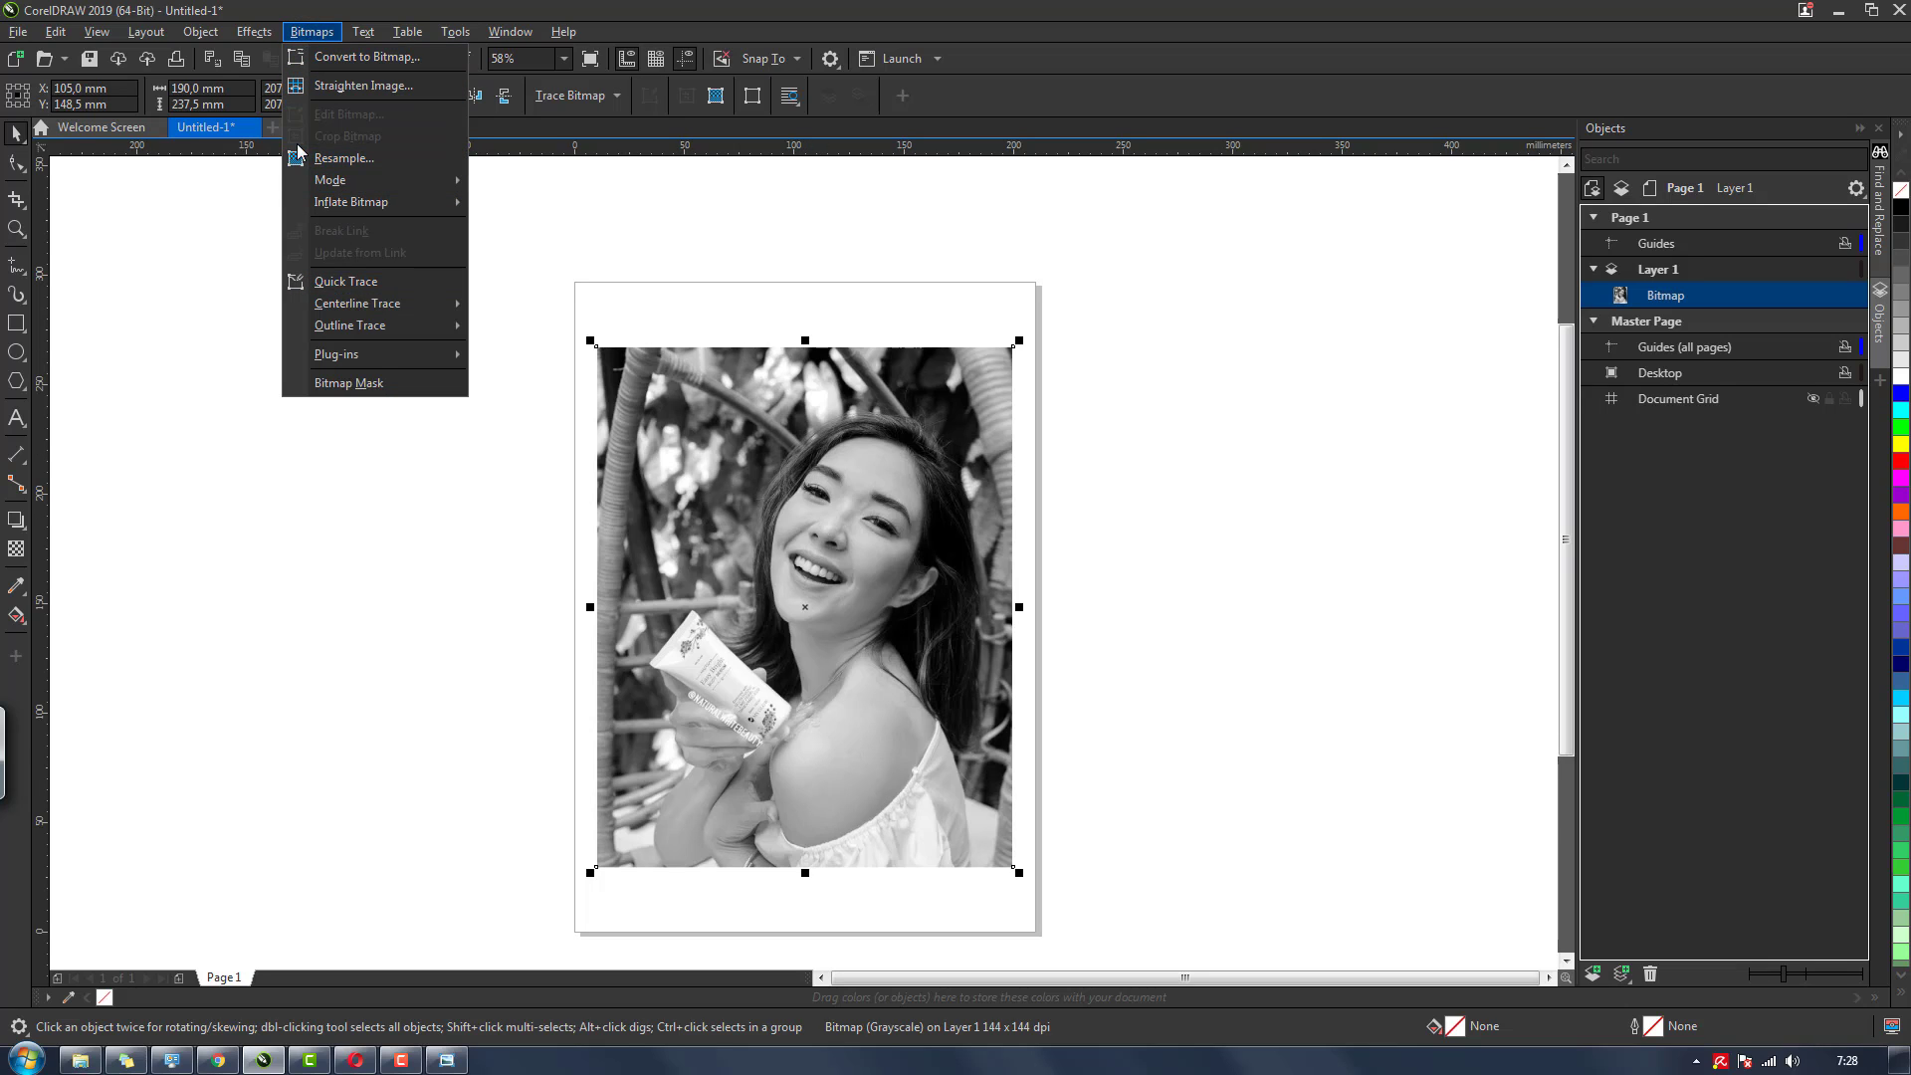
click(610, 222)
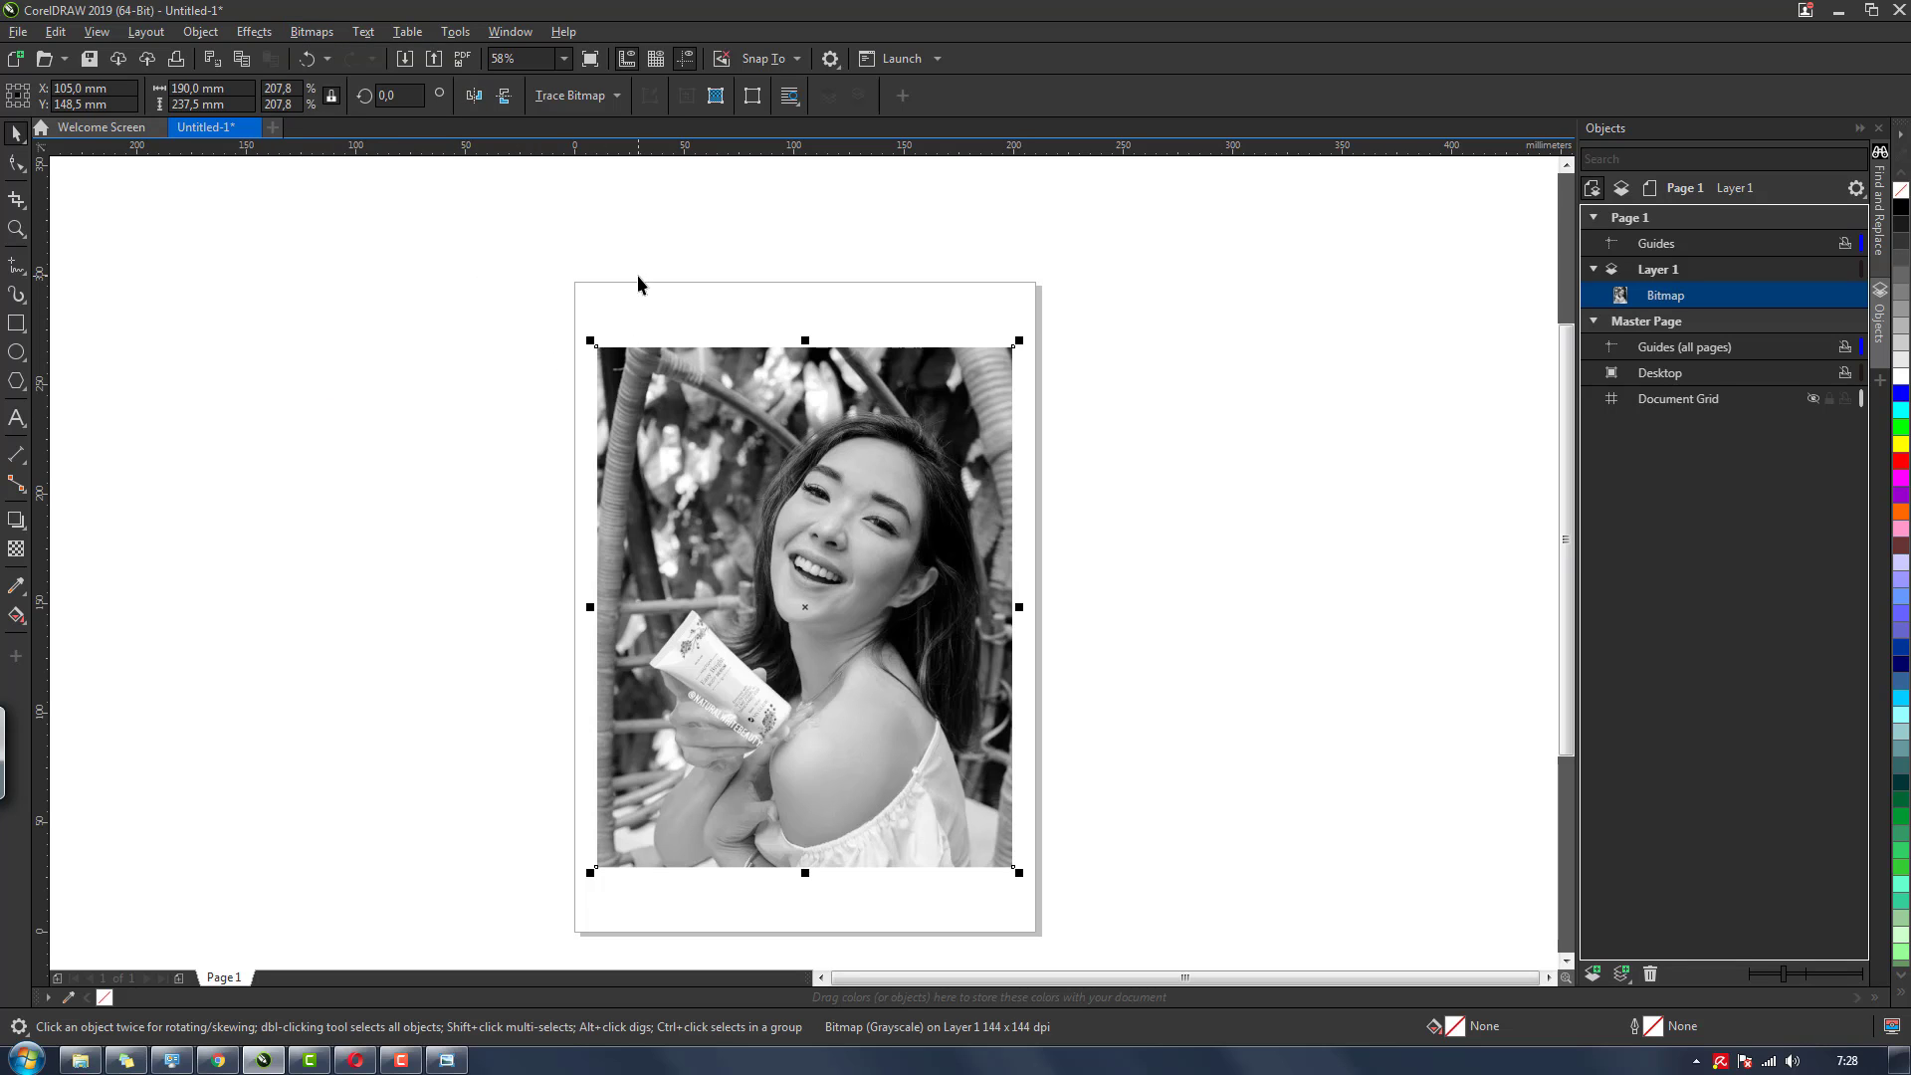
click(269, 33)
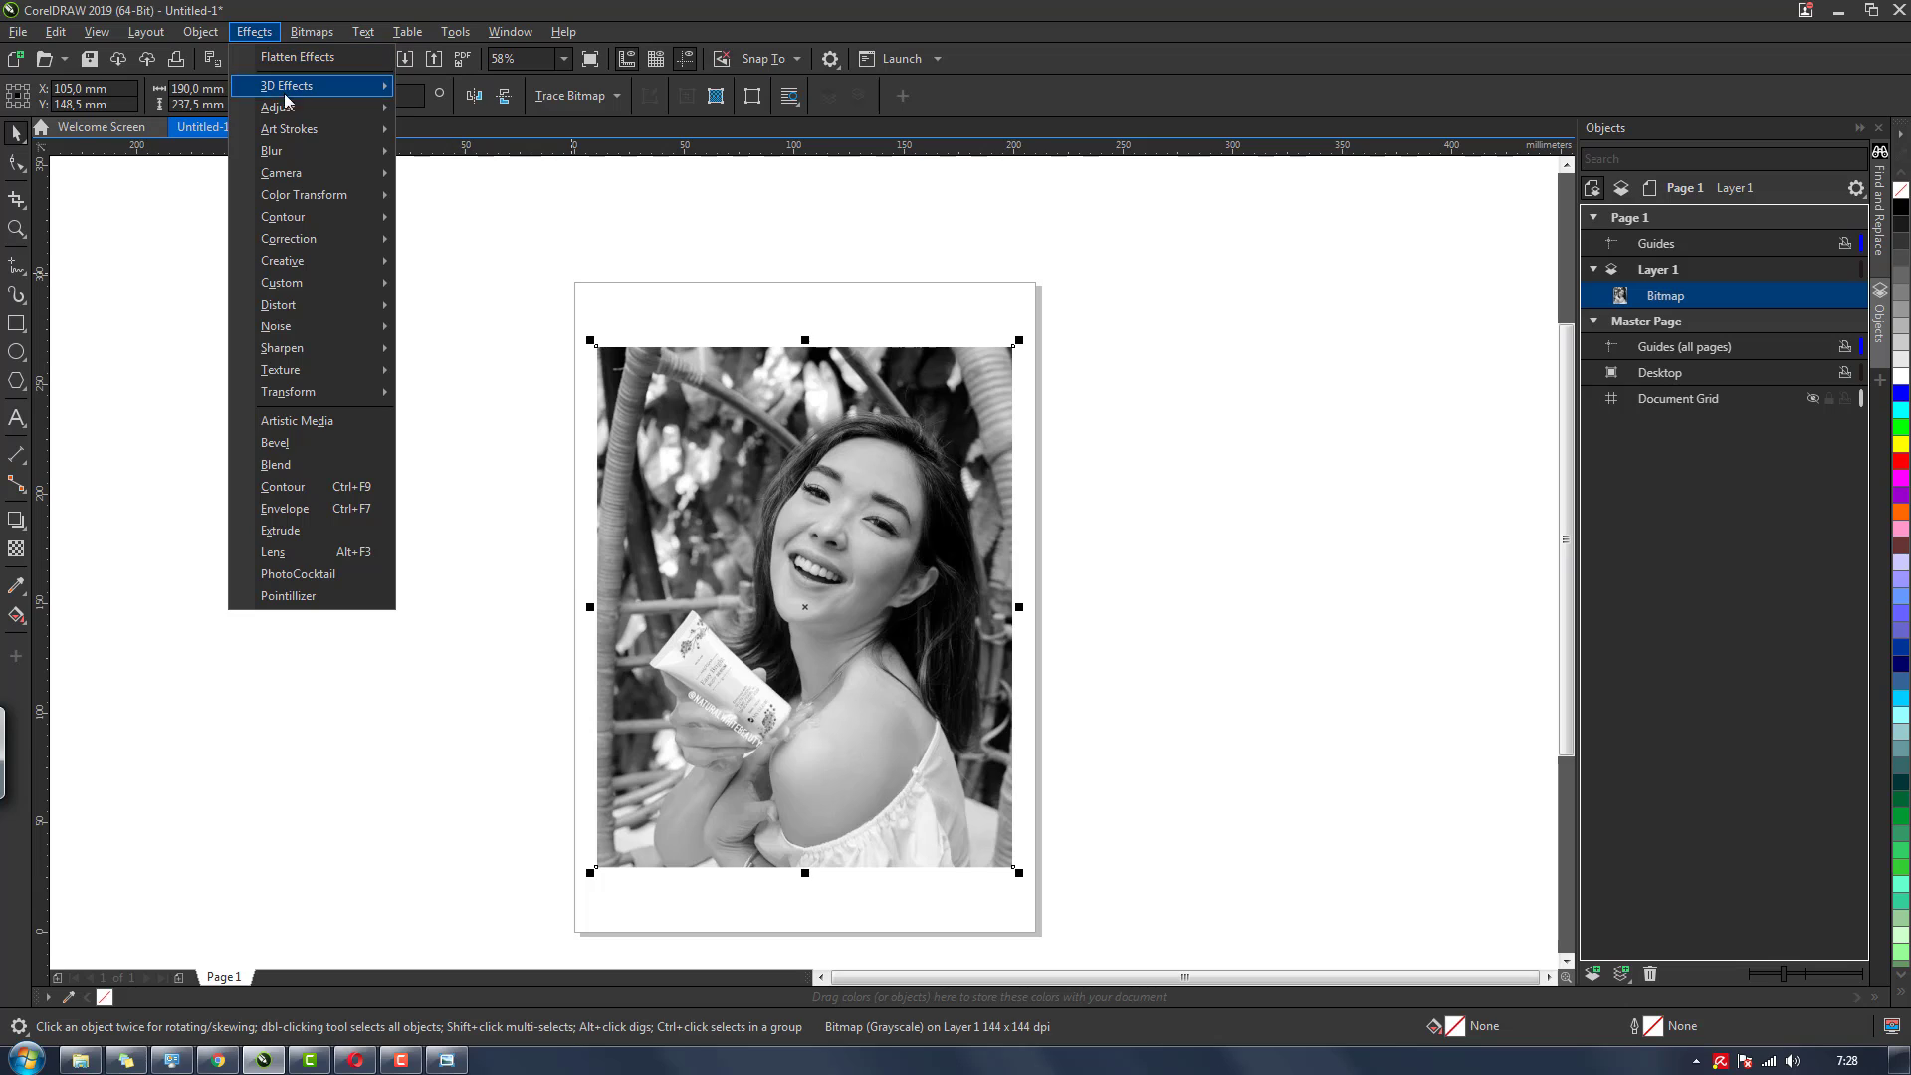
mouse_move(296, 108)
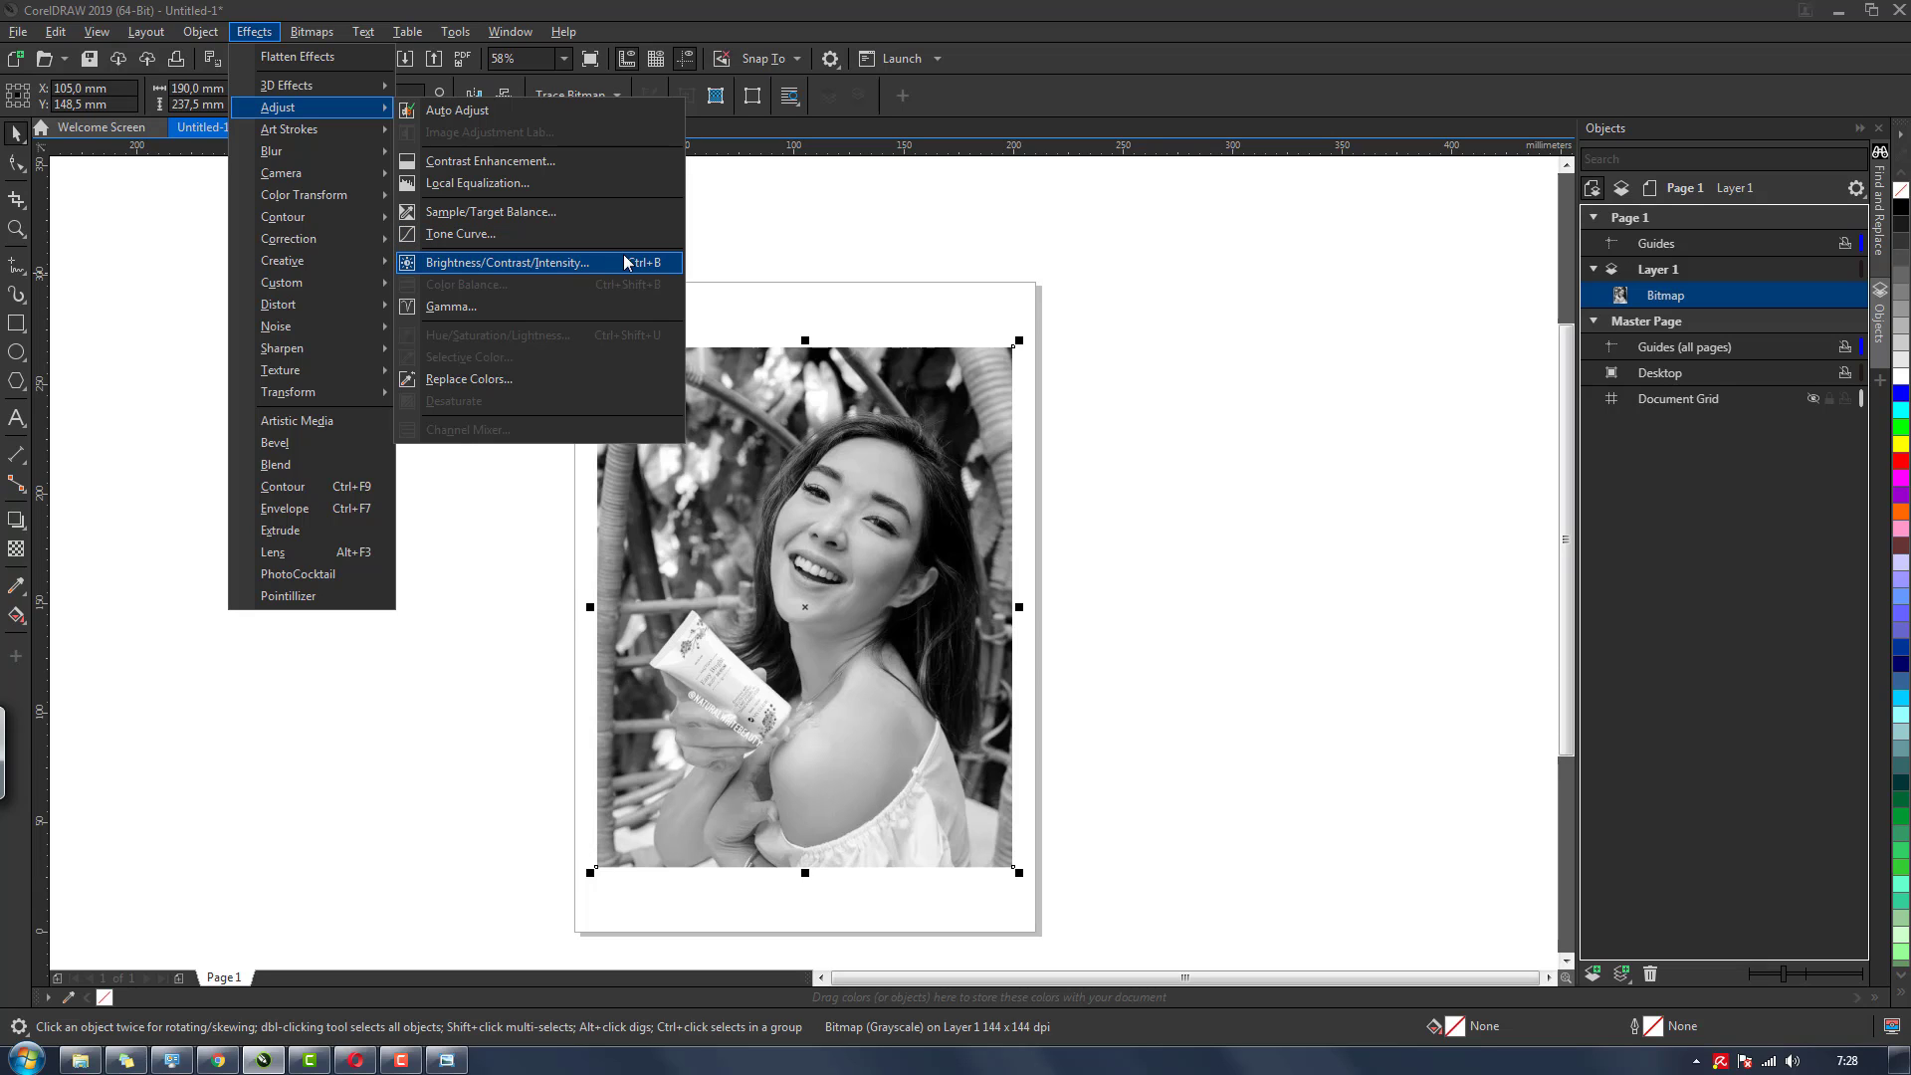
click(647, 264)
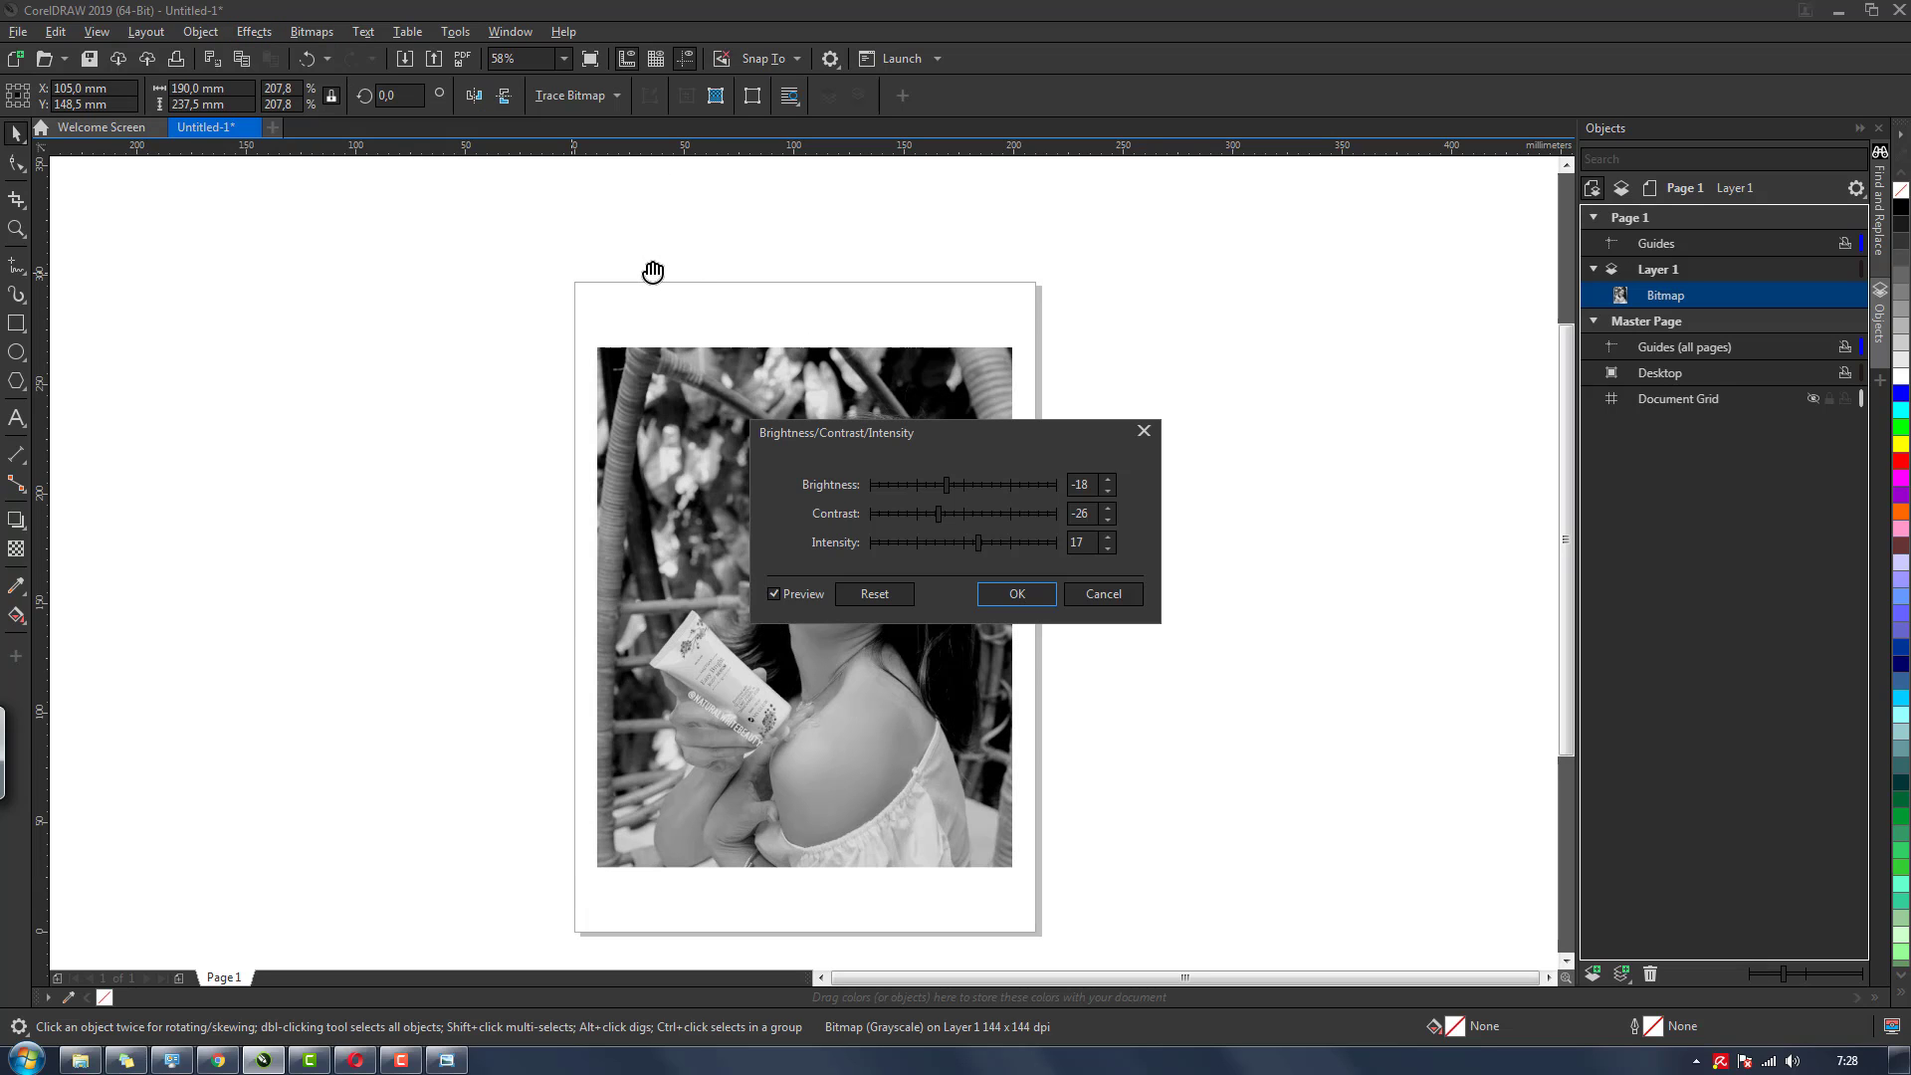
drag(934, 438, 1215, 430)
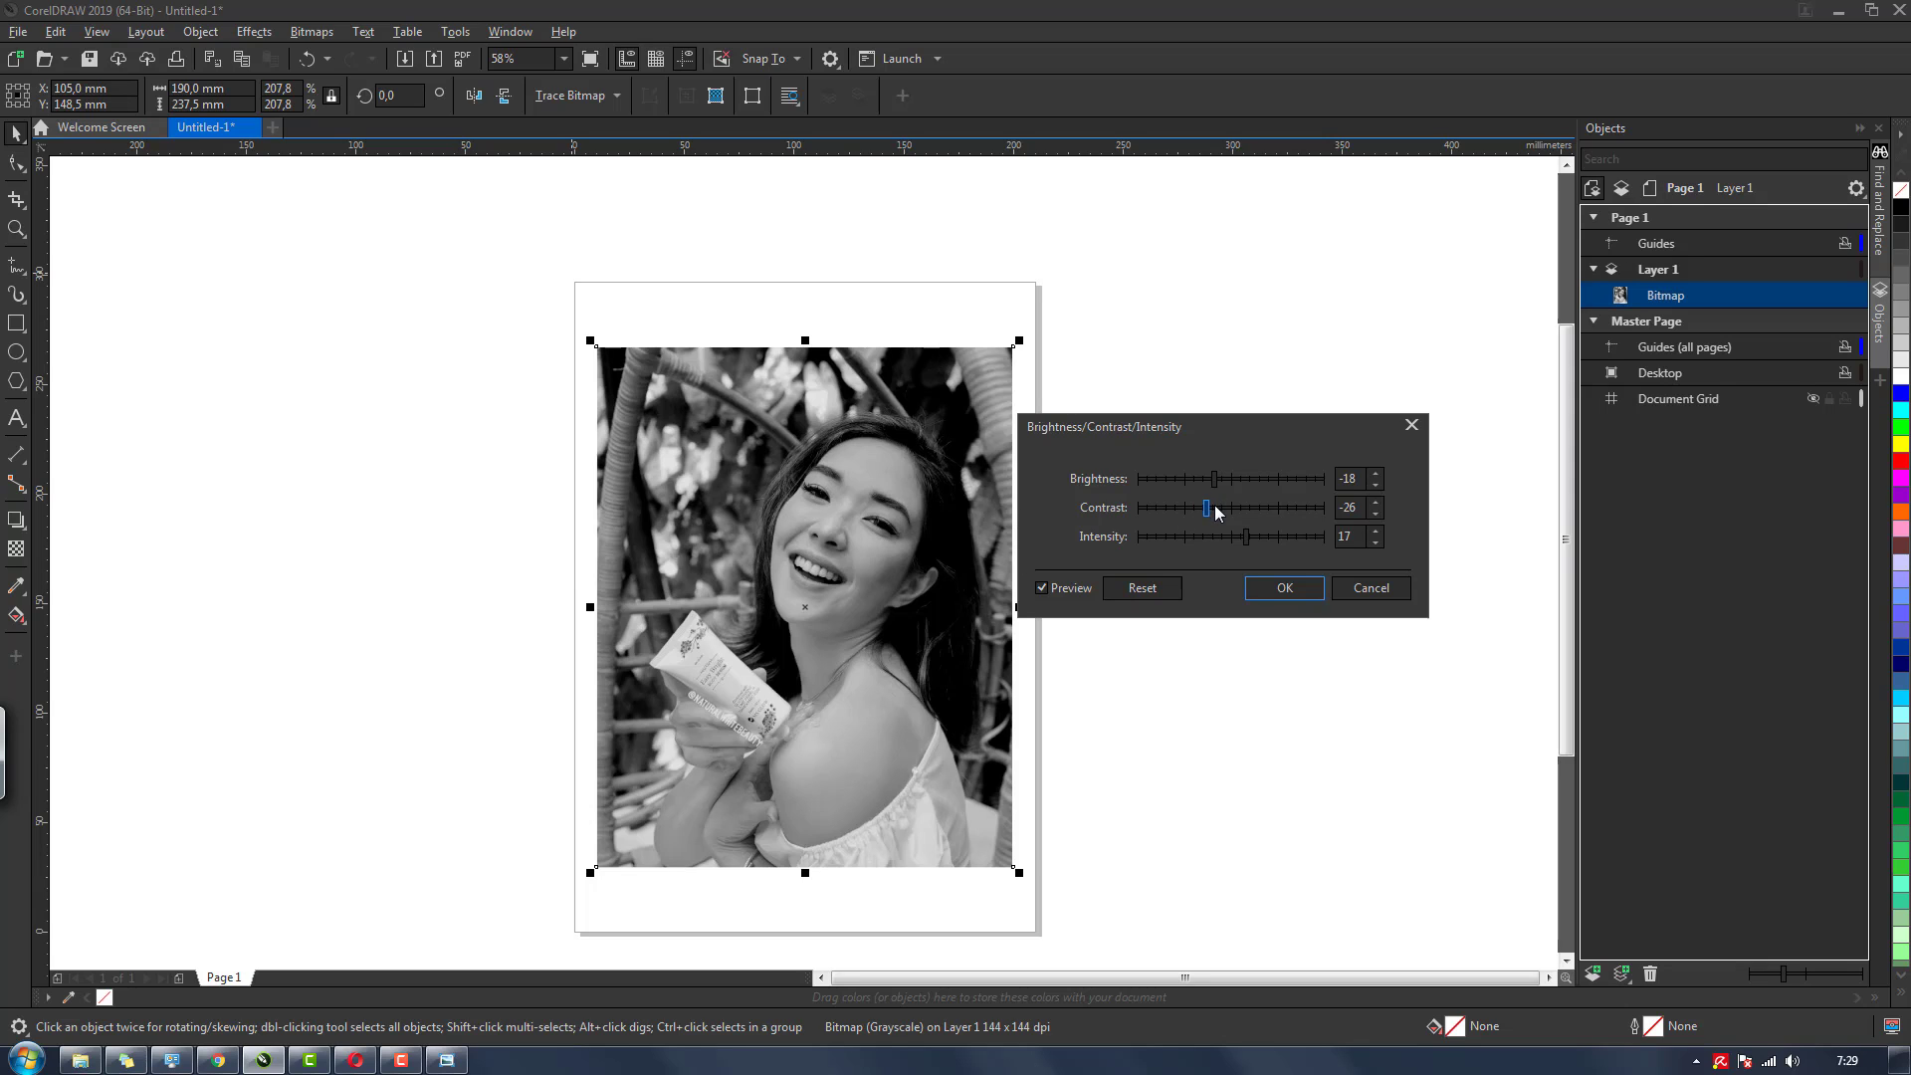
mouse_move(1215, 505)
mouse_down()
mouse_move(1250, 505)
mouse_move(1199, 505)
mouse_move(1218, 542)
mouse_up()
click(1271, 538)
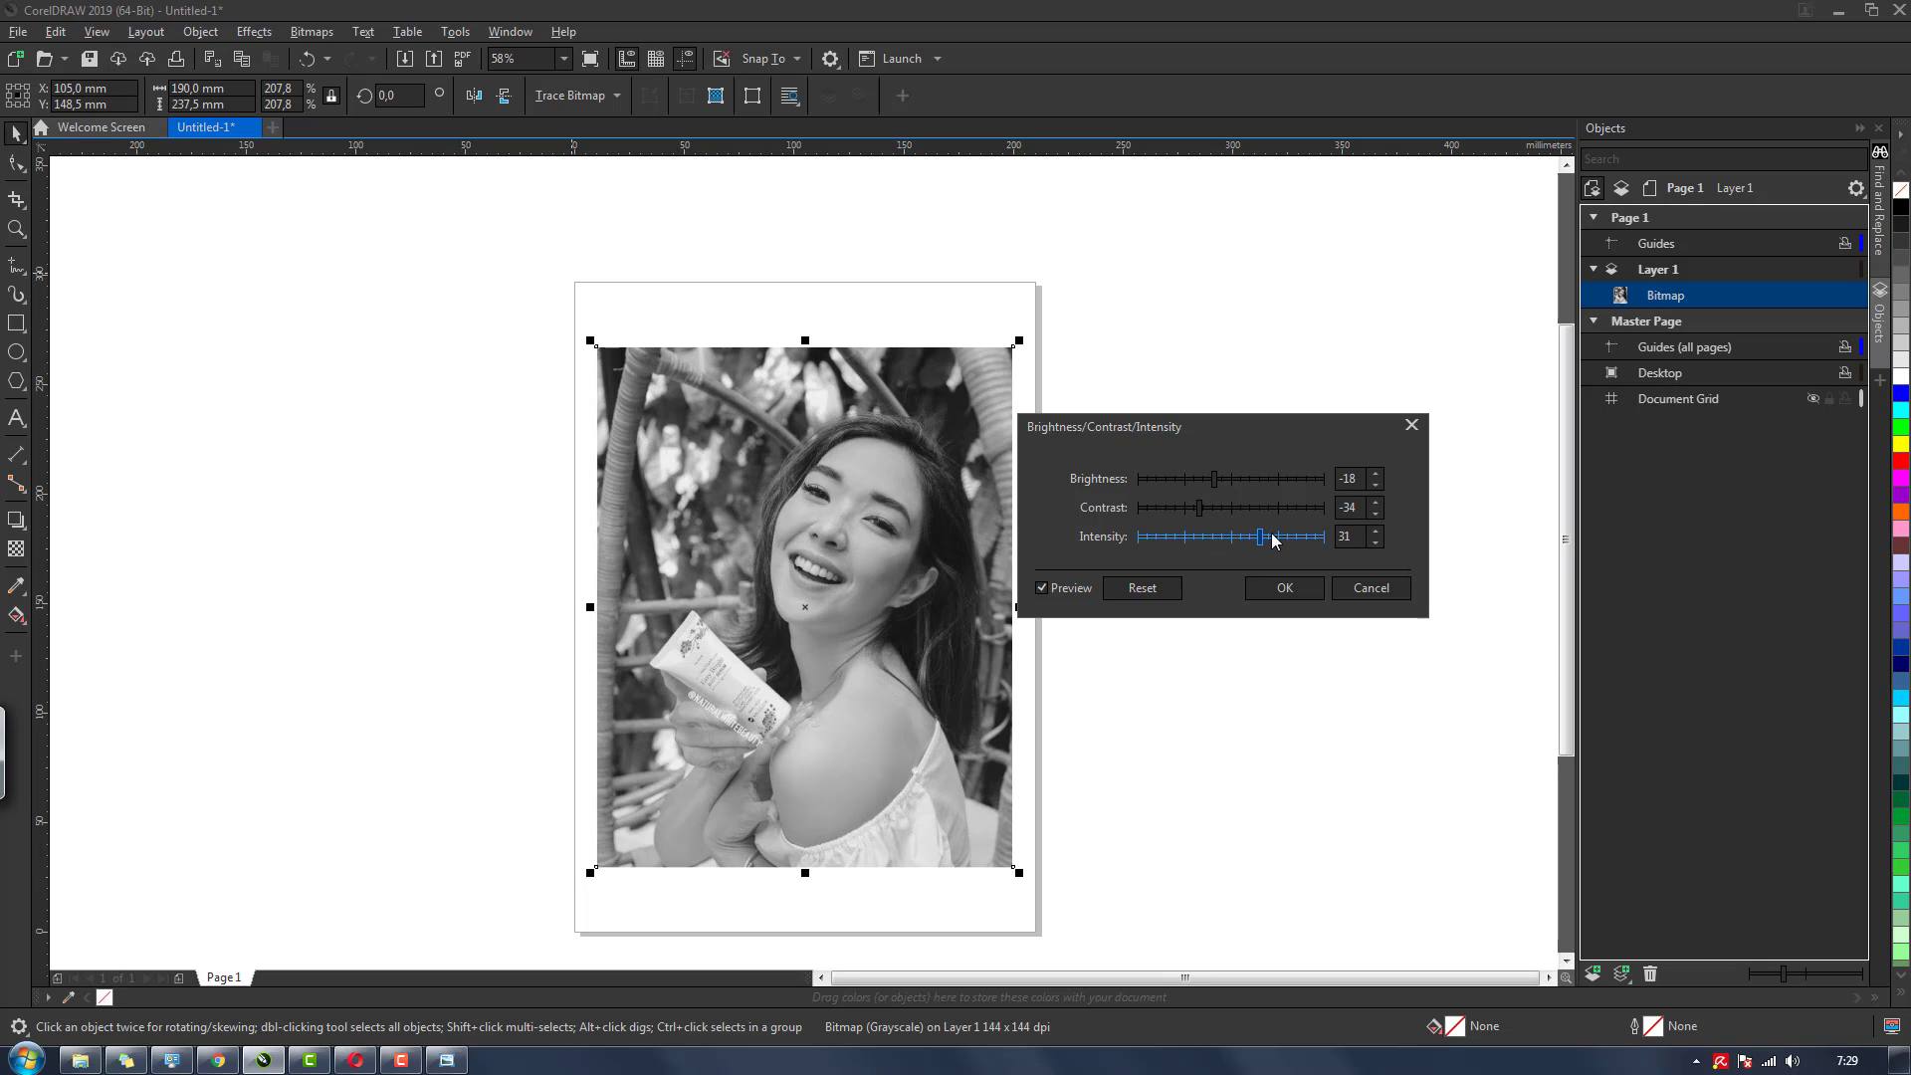
Set the photo adjustment's Brightness to -18 and Contrast to -23
mouse_move(1189, 477)
mouse_down()
mouse_move(1230, 486)
mouse_move(1212, 483)
mouse_up()
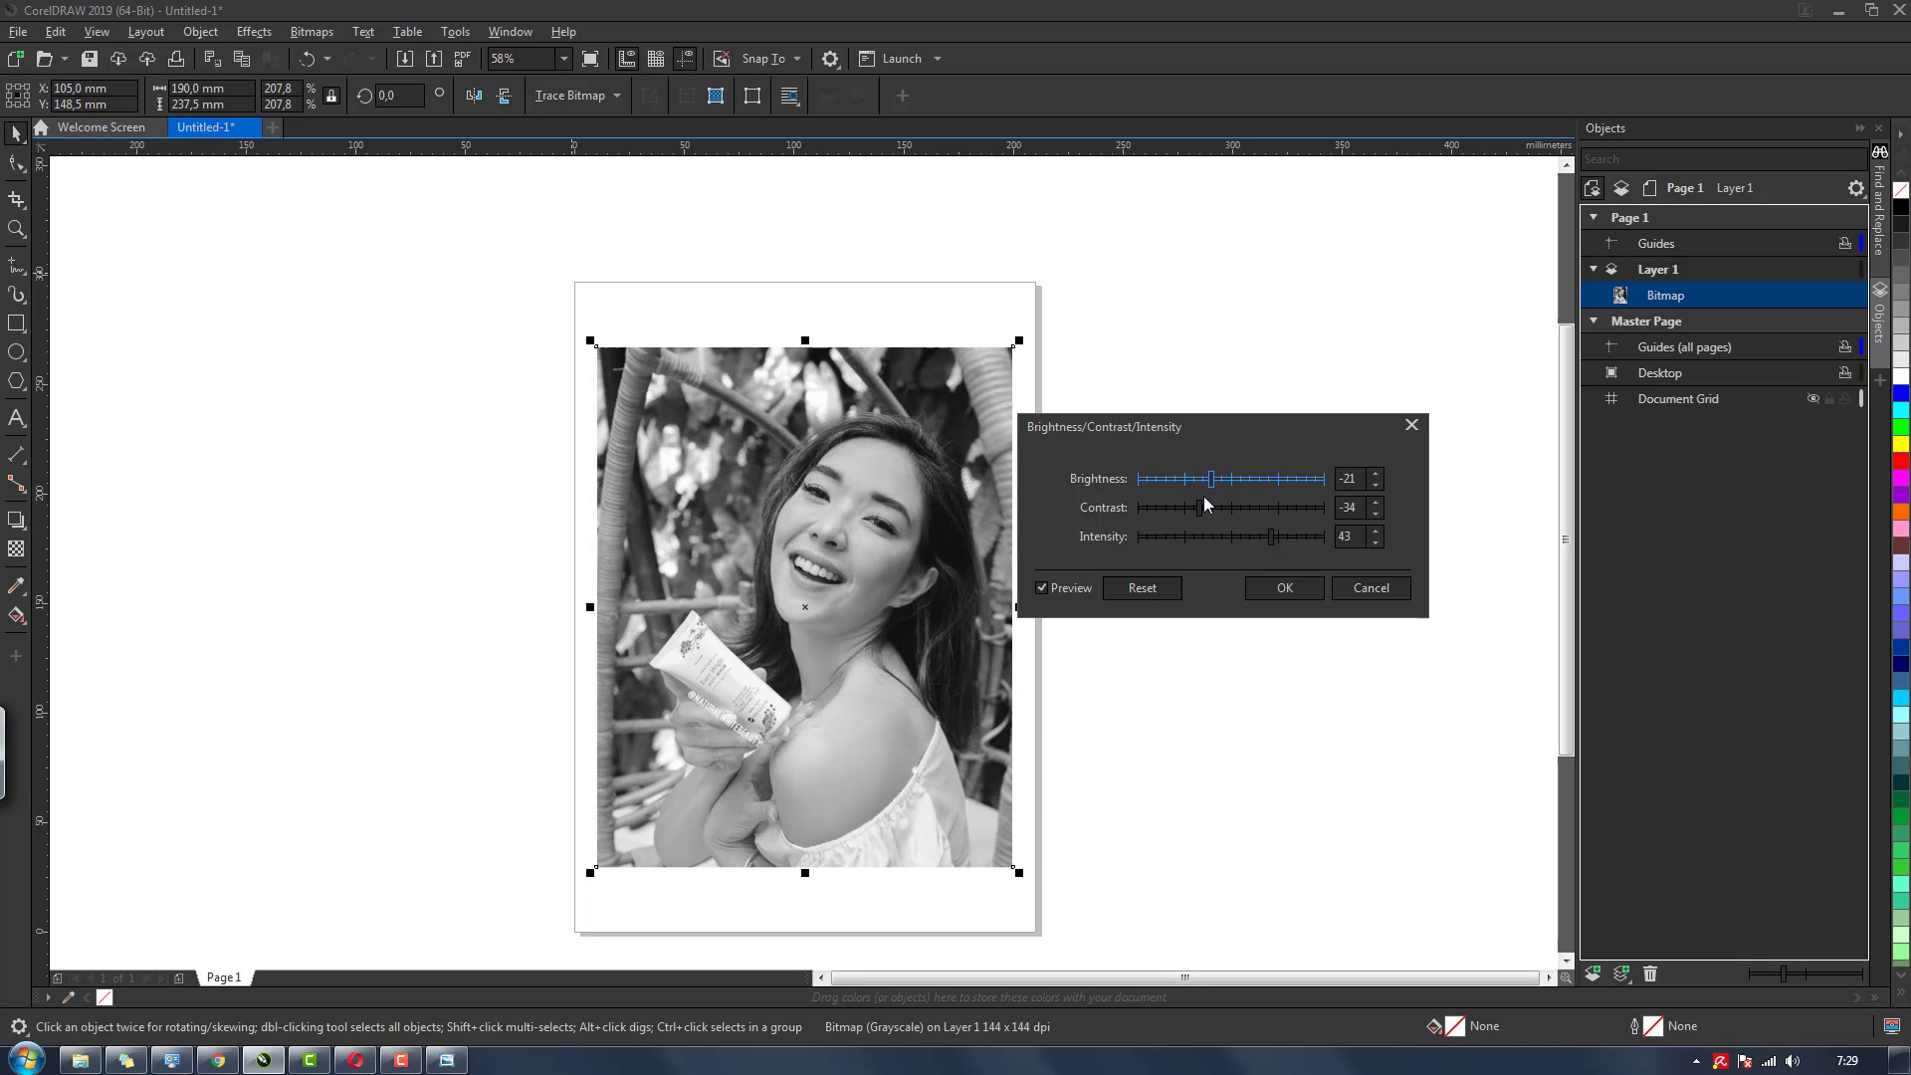
click(1208, 505)
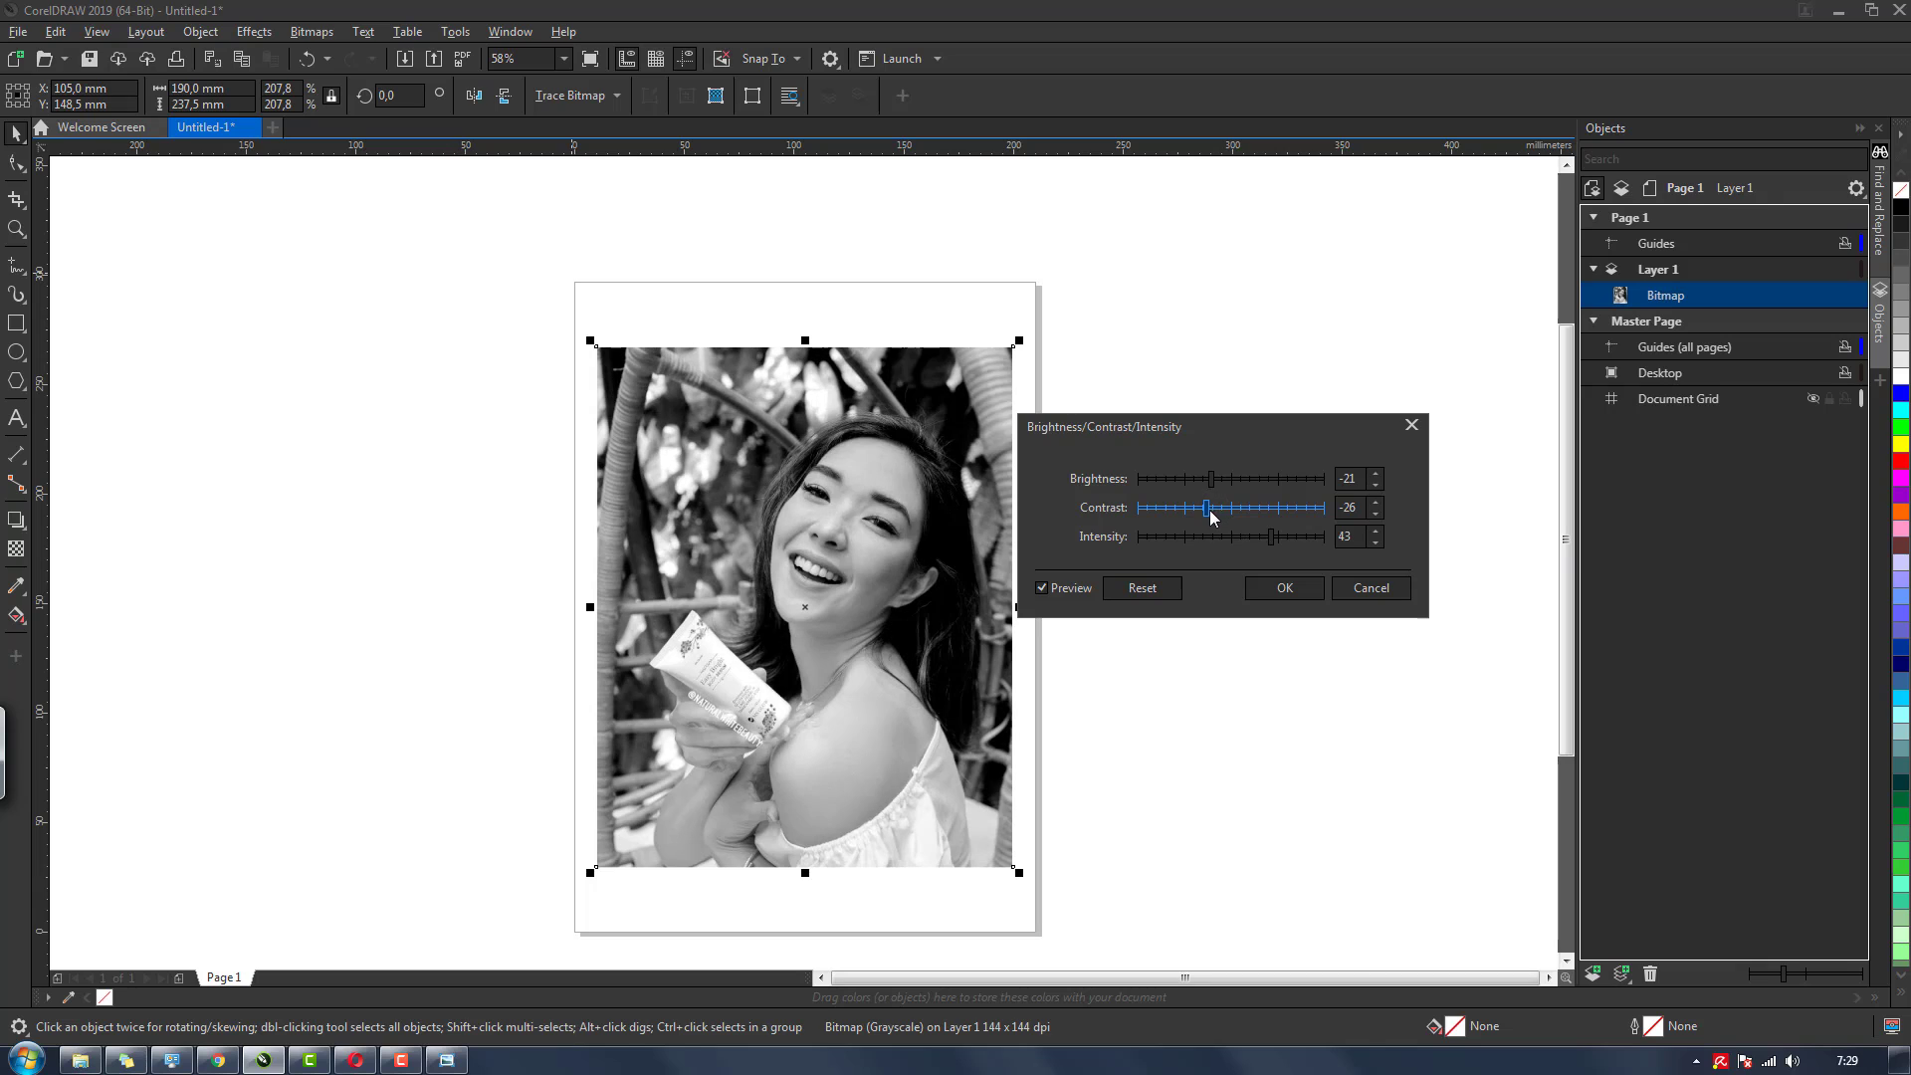
click(1209, 509)
drag(1211, 482, 1224, 482)
click(1211, 482)
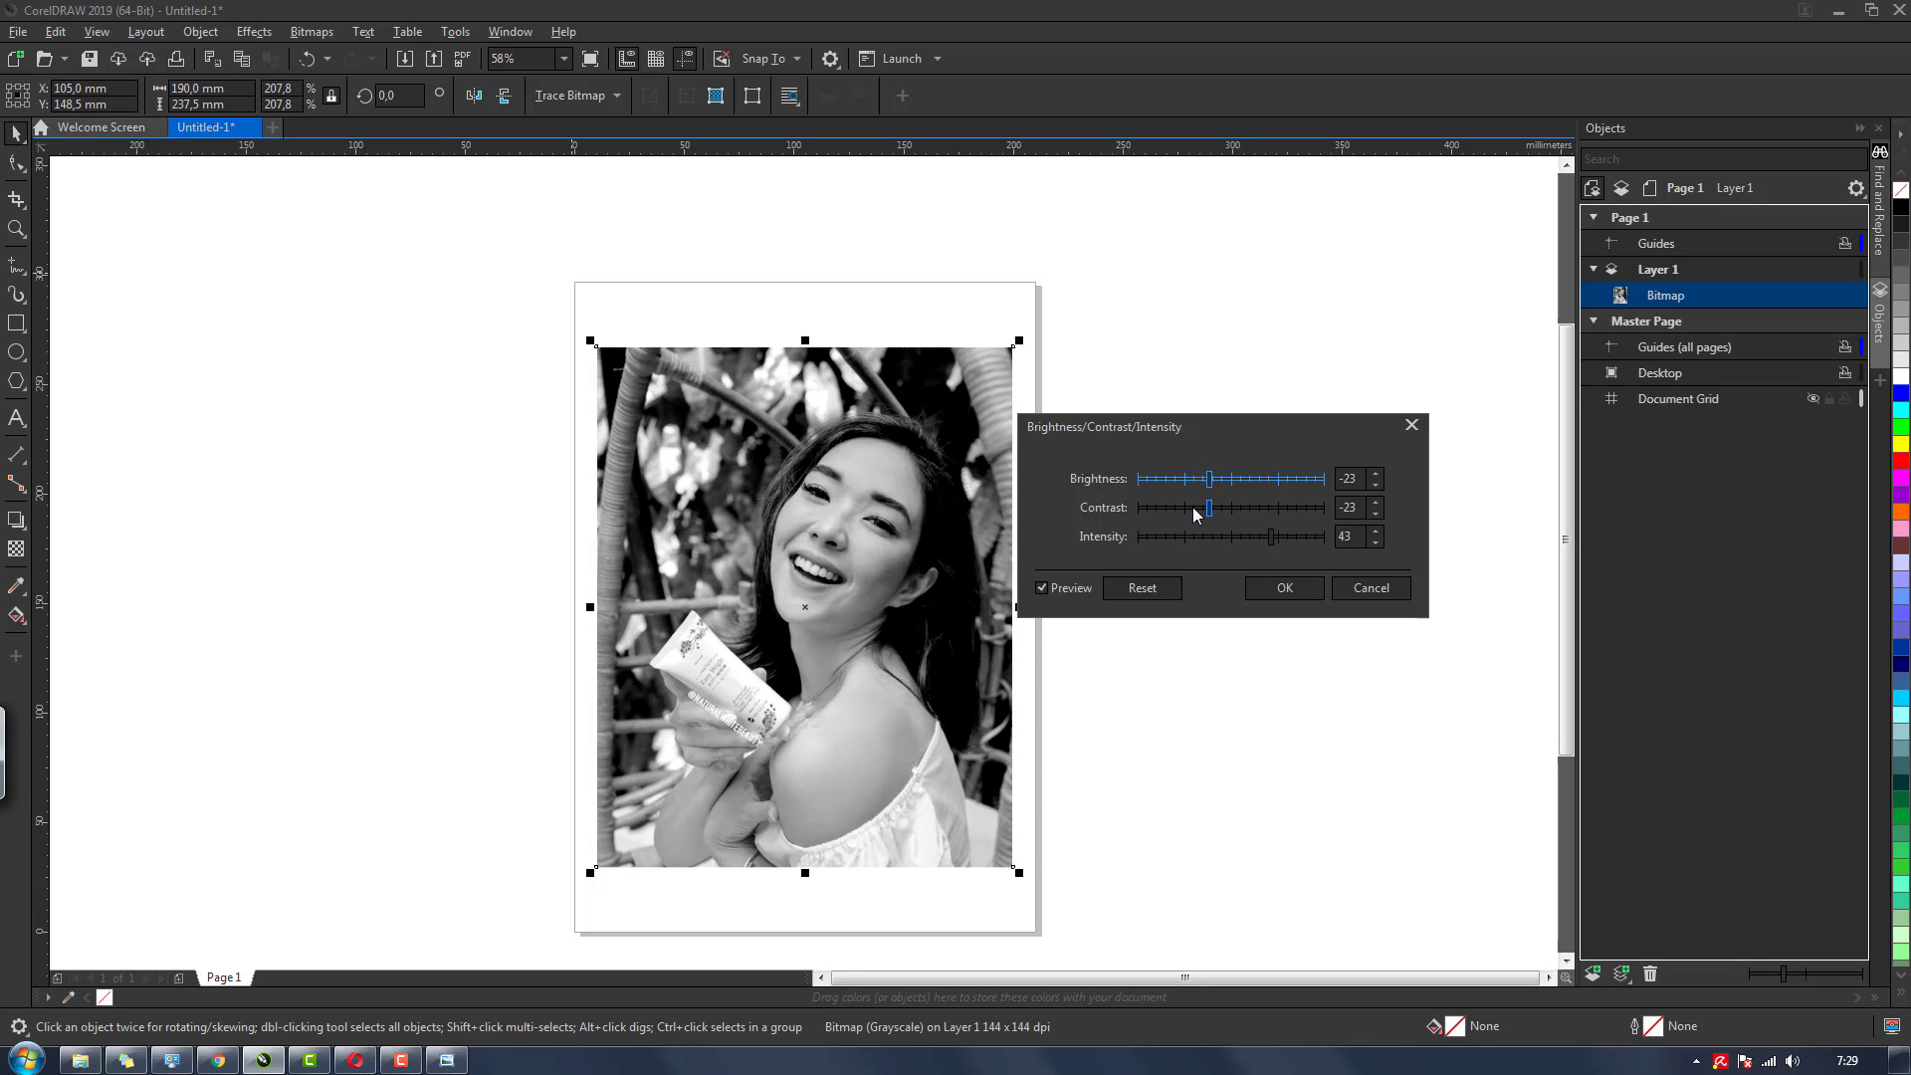
drag(1213, 485, 1216, 483)
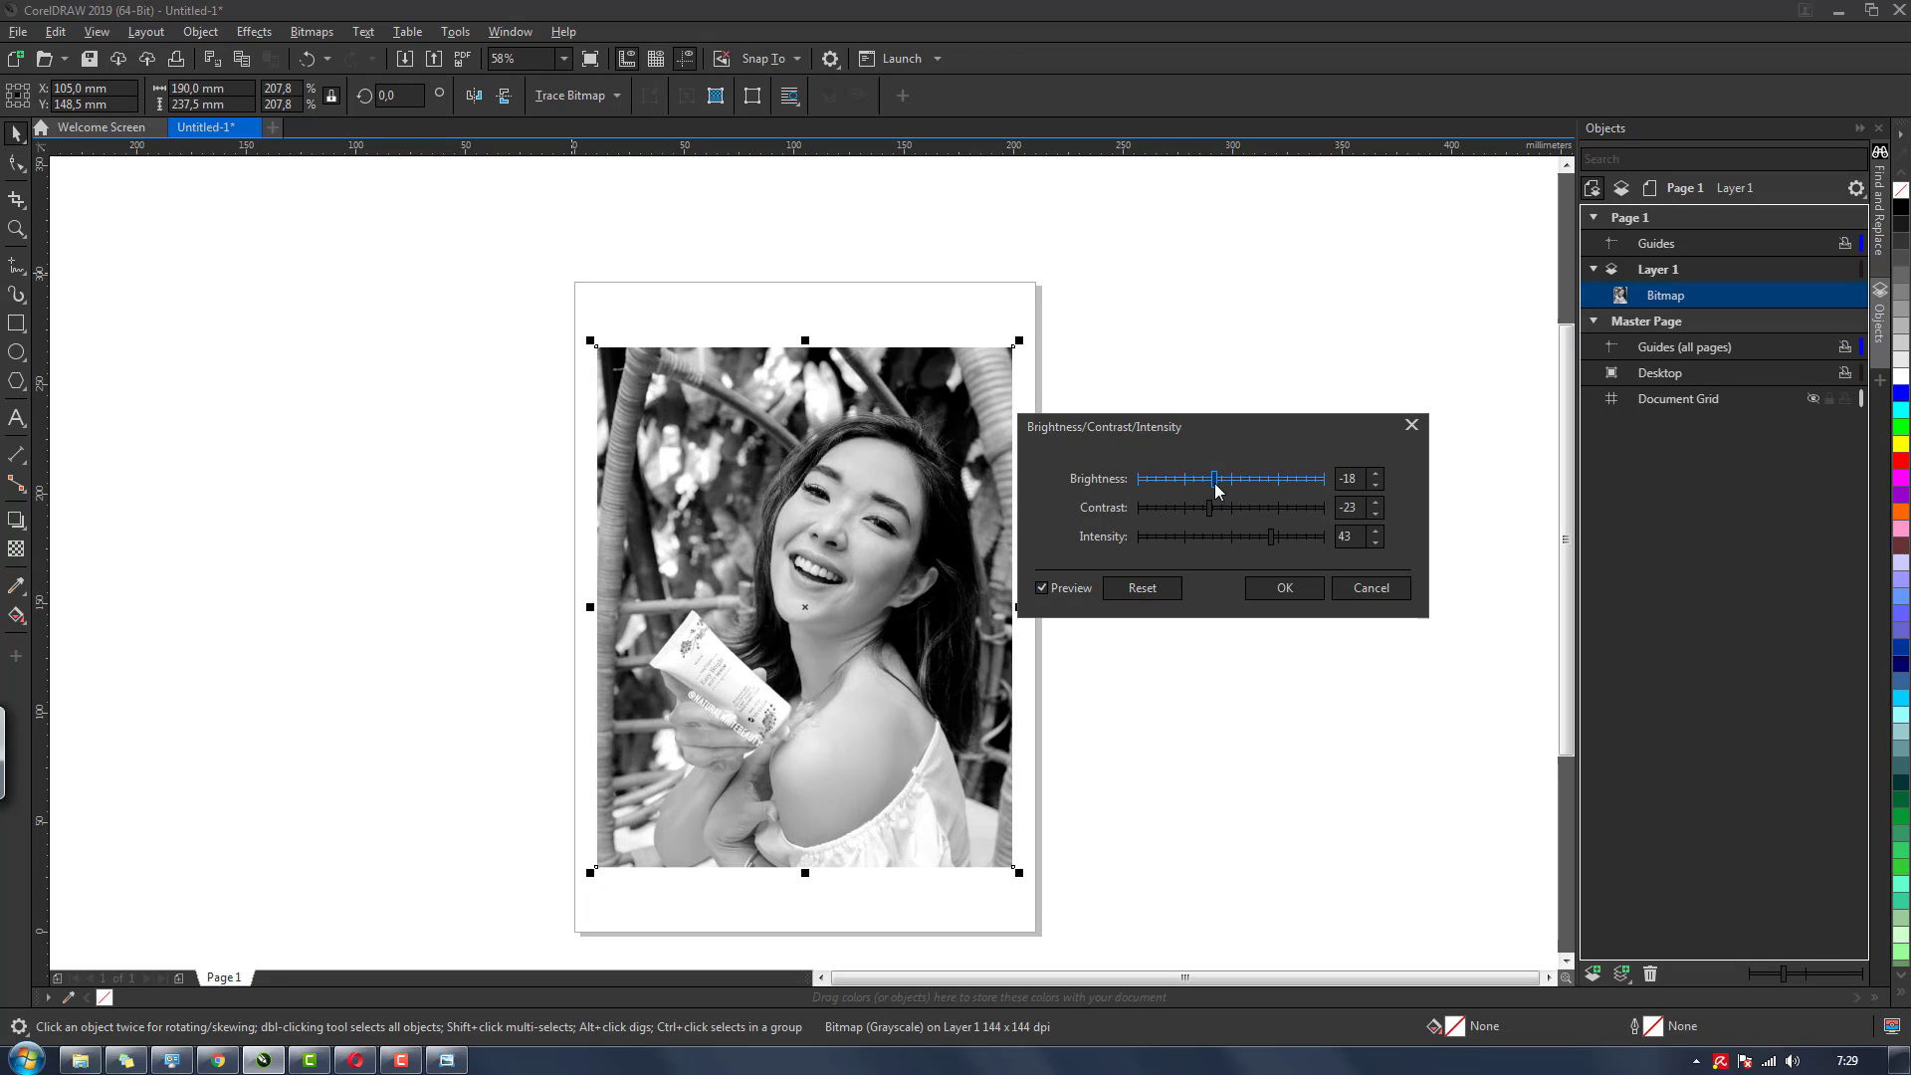
Compare the photo with and without the adjustment preview, then apply the brightness, contrast and intensity changes
click(1041, 587)
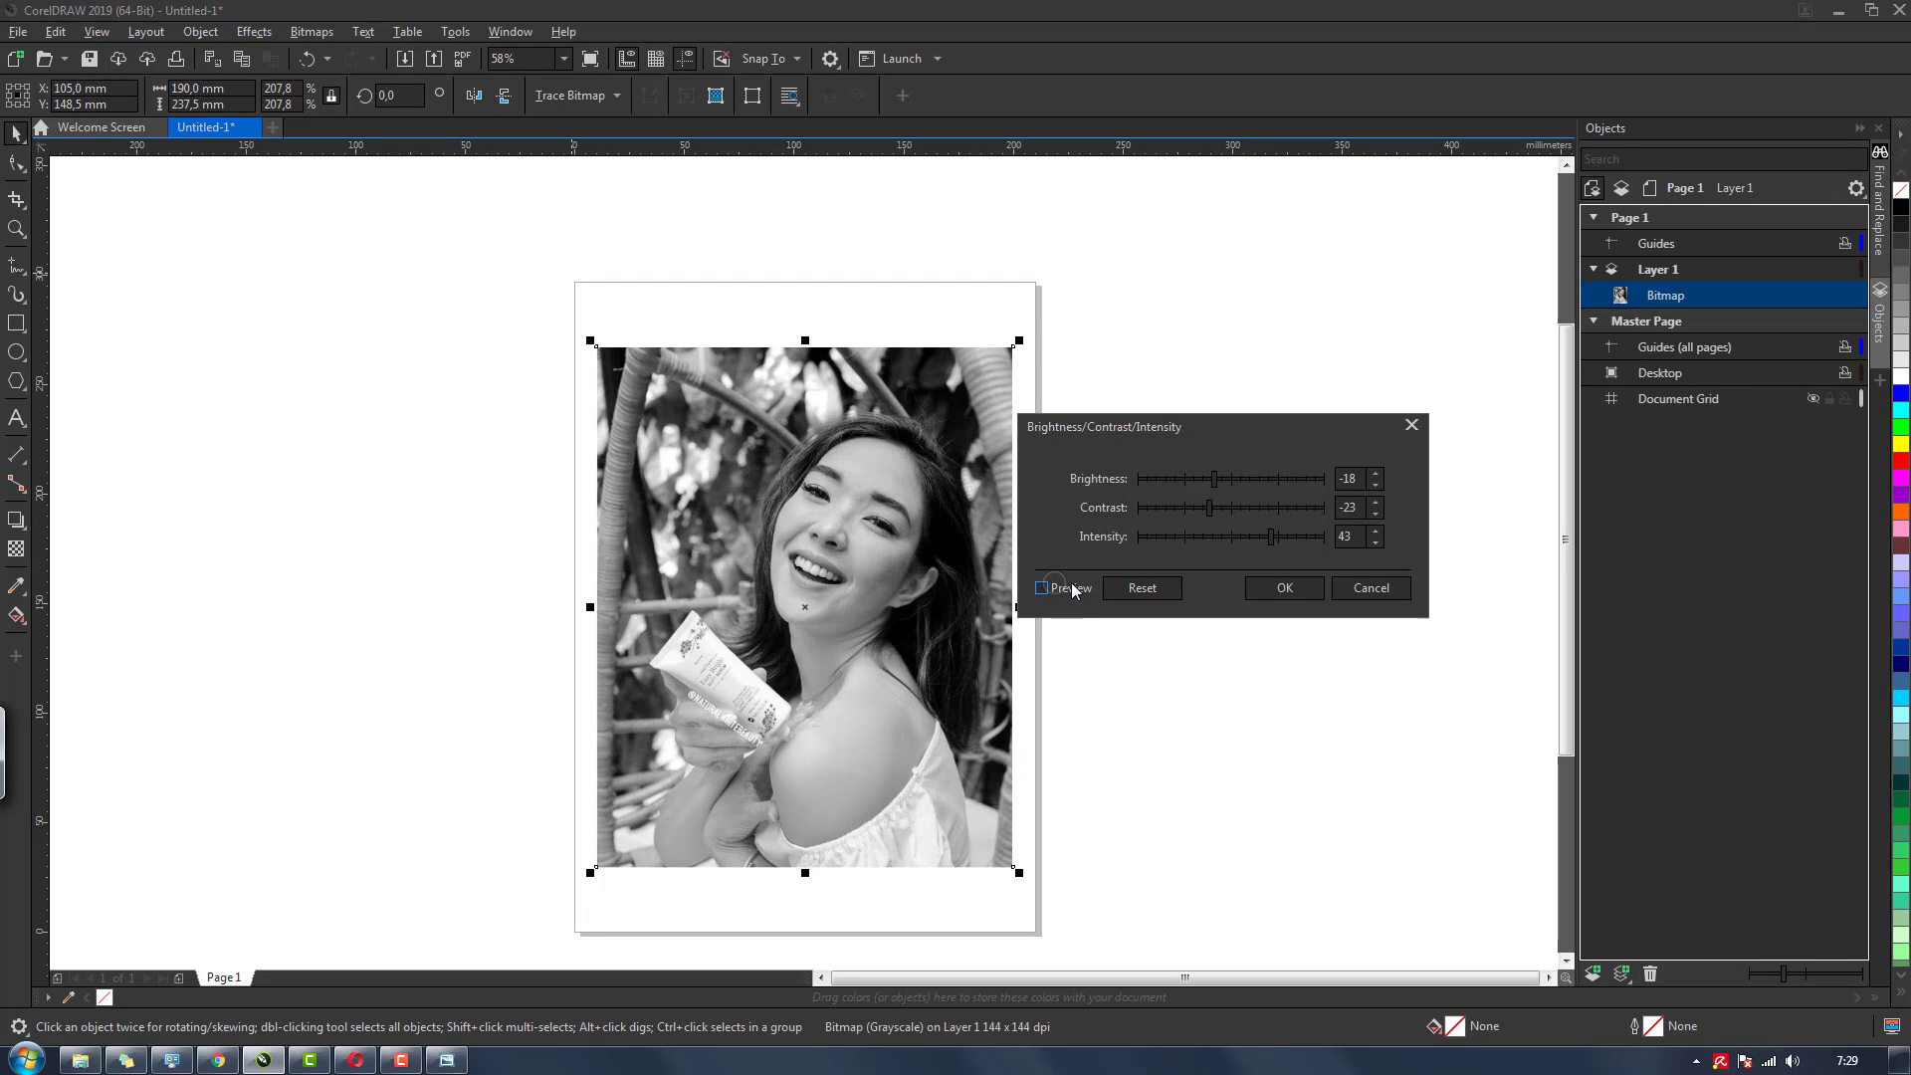
click(1079, 587)
click(1072, 585)
click(1063, 586)
click(1069, 590)
click(1068, 590)
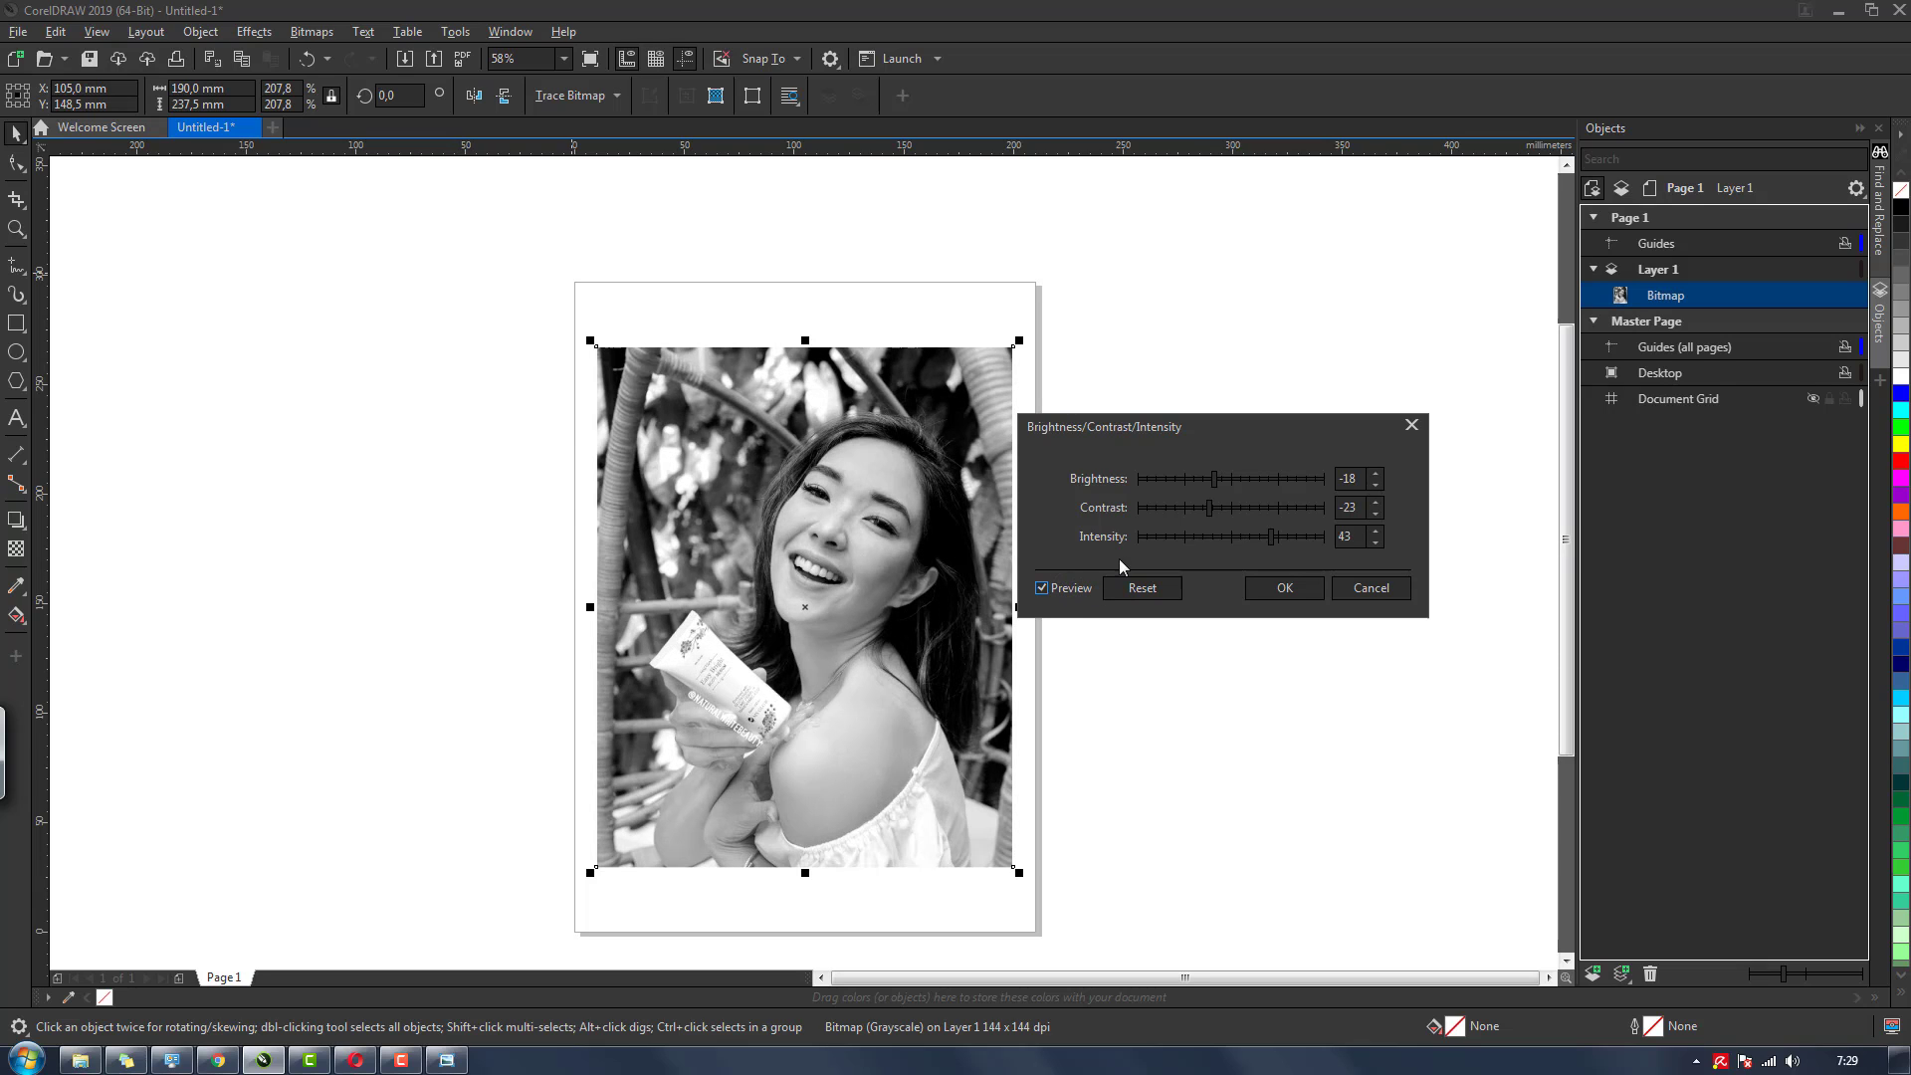
click(1271, 589)
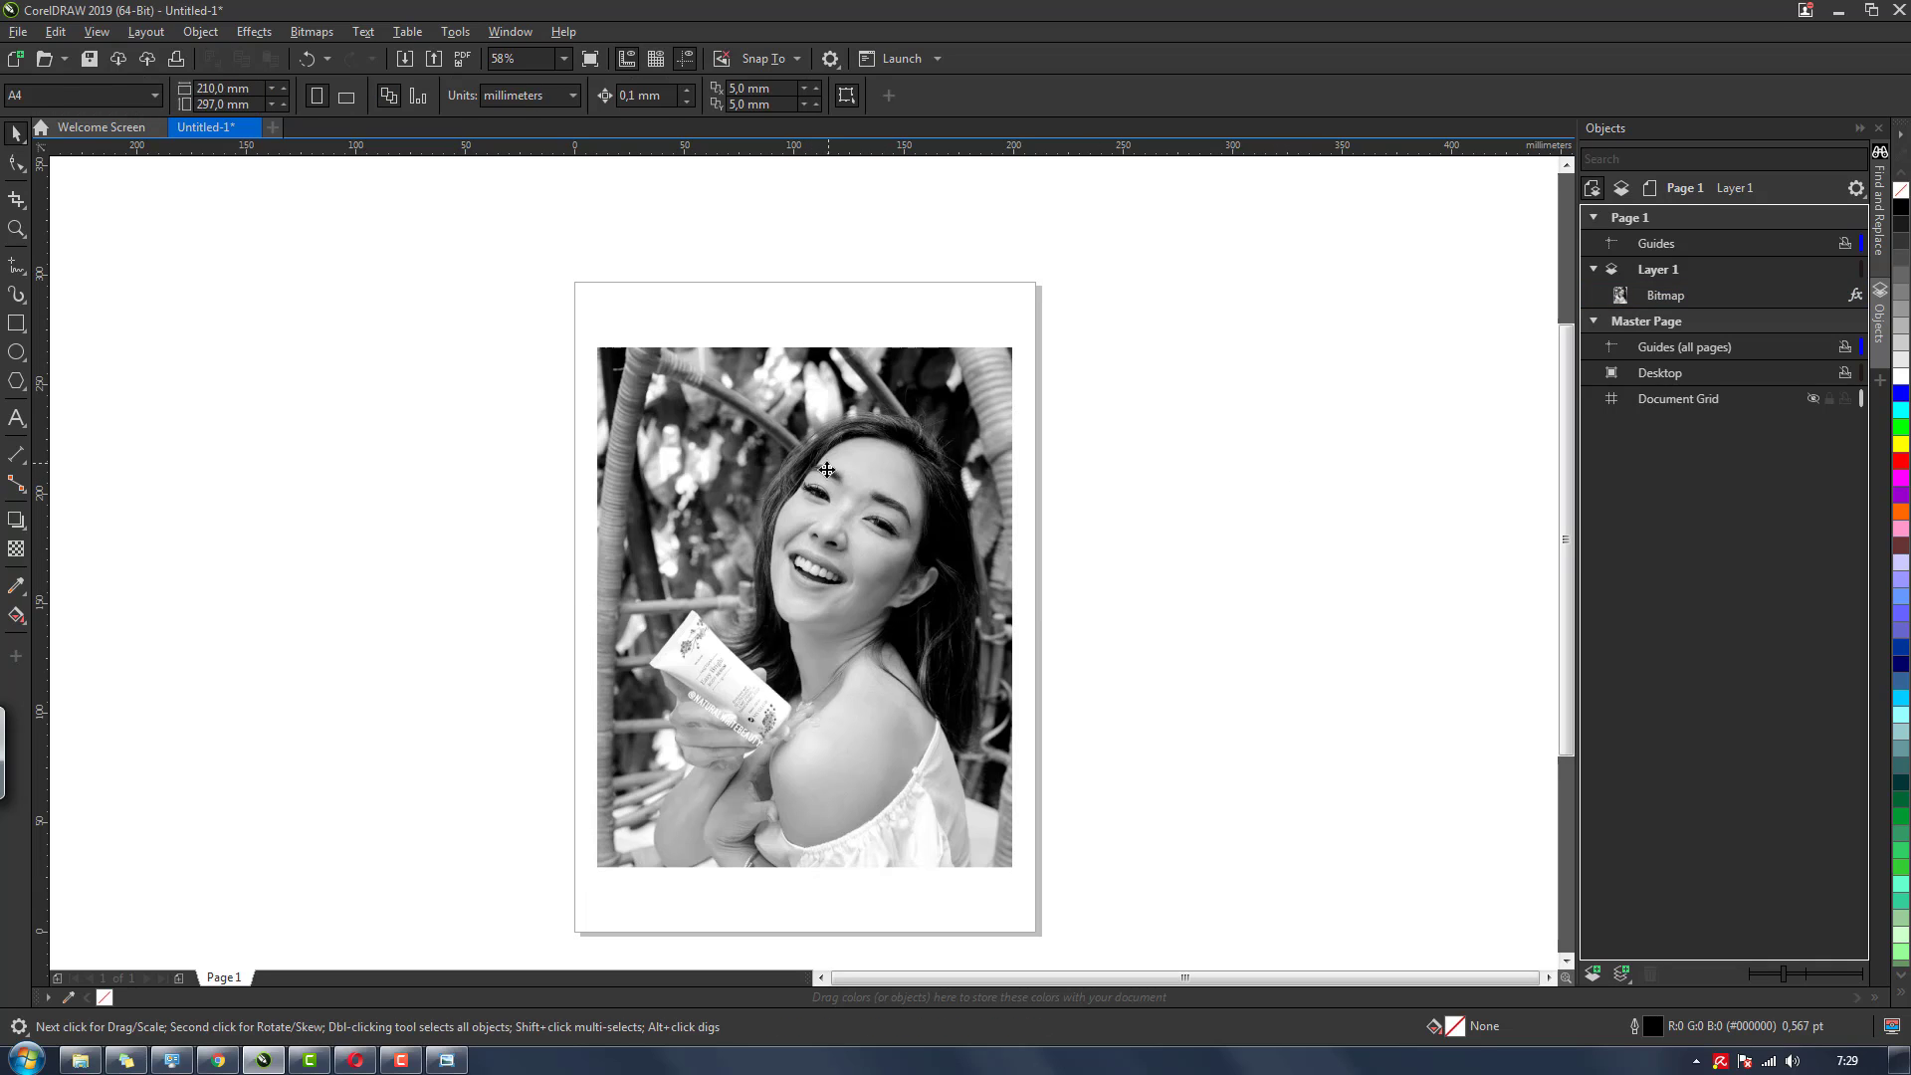
Examine the adjusted photo as a whole and the face and hair details up close
click(828, 470)
drag(1562, 505, 1561, 532)
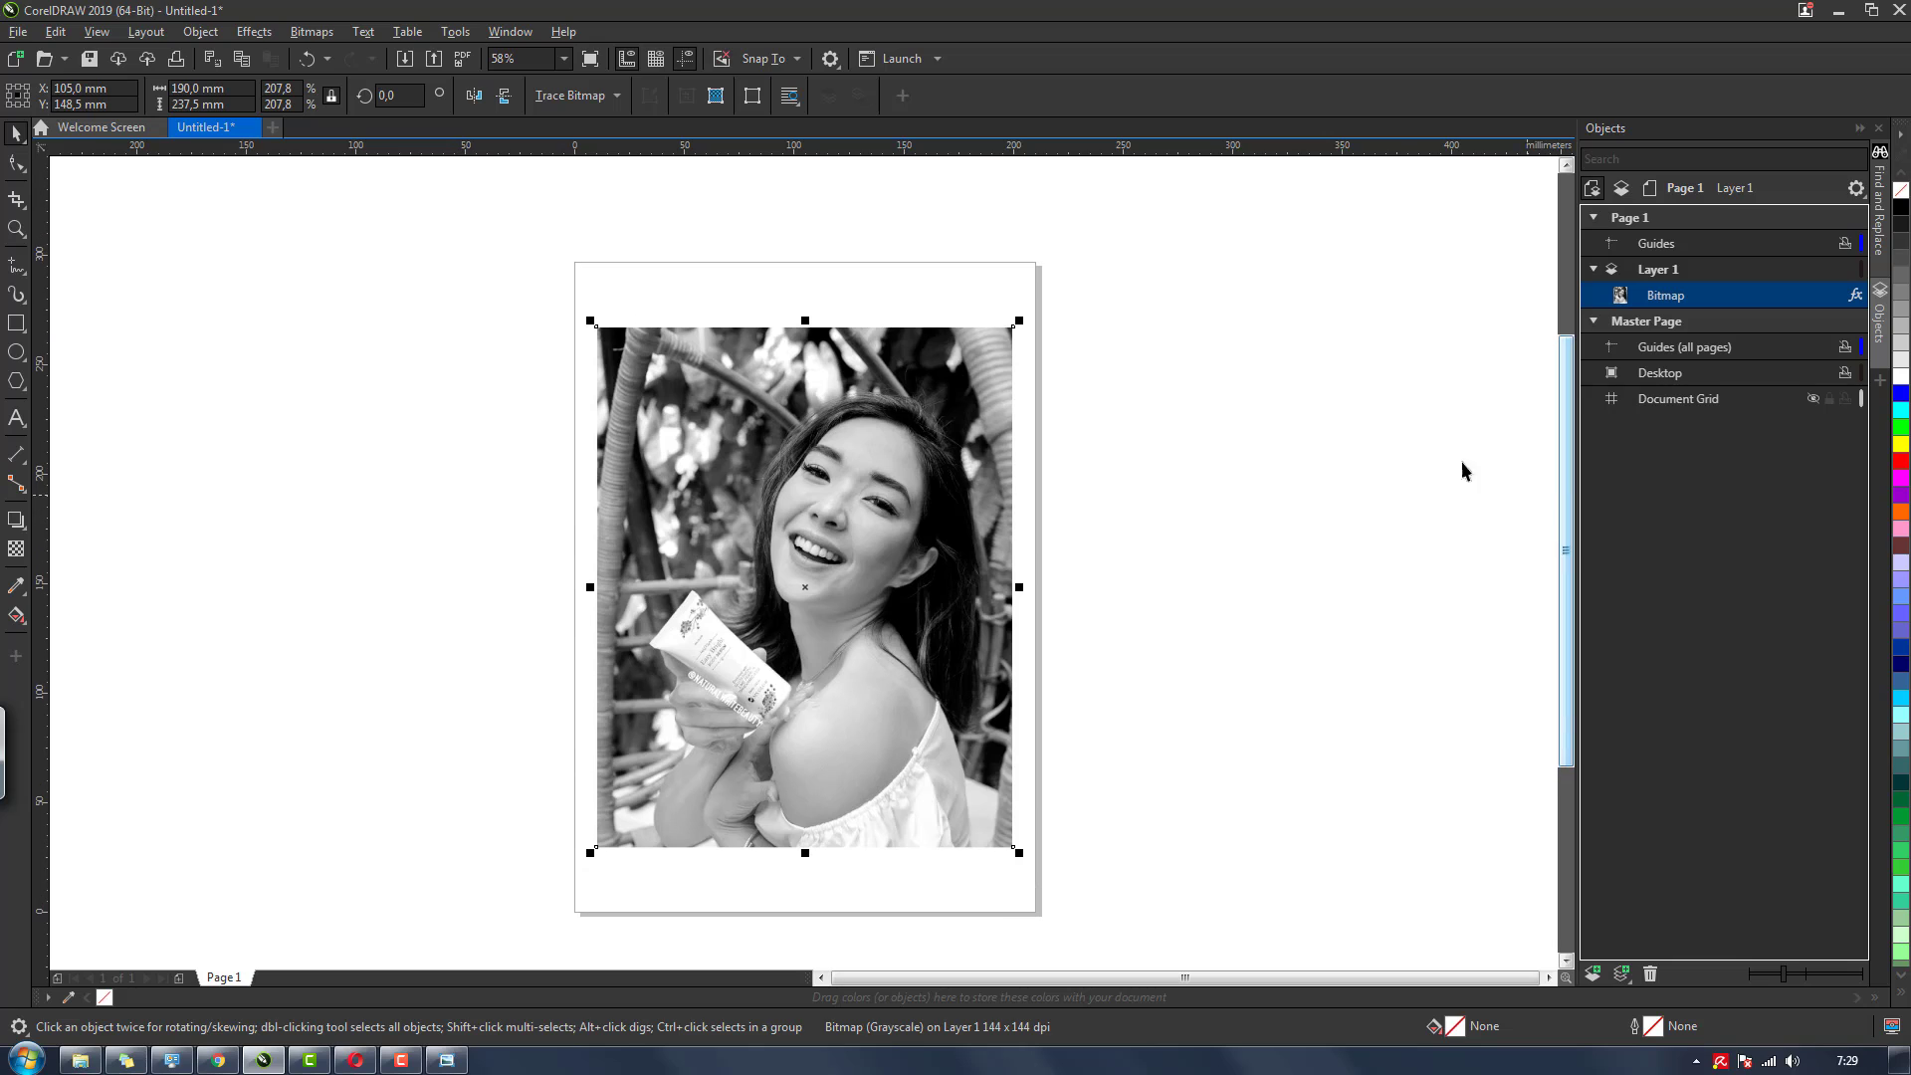
click(1299, 508)
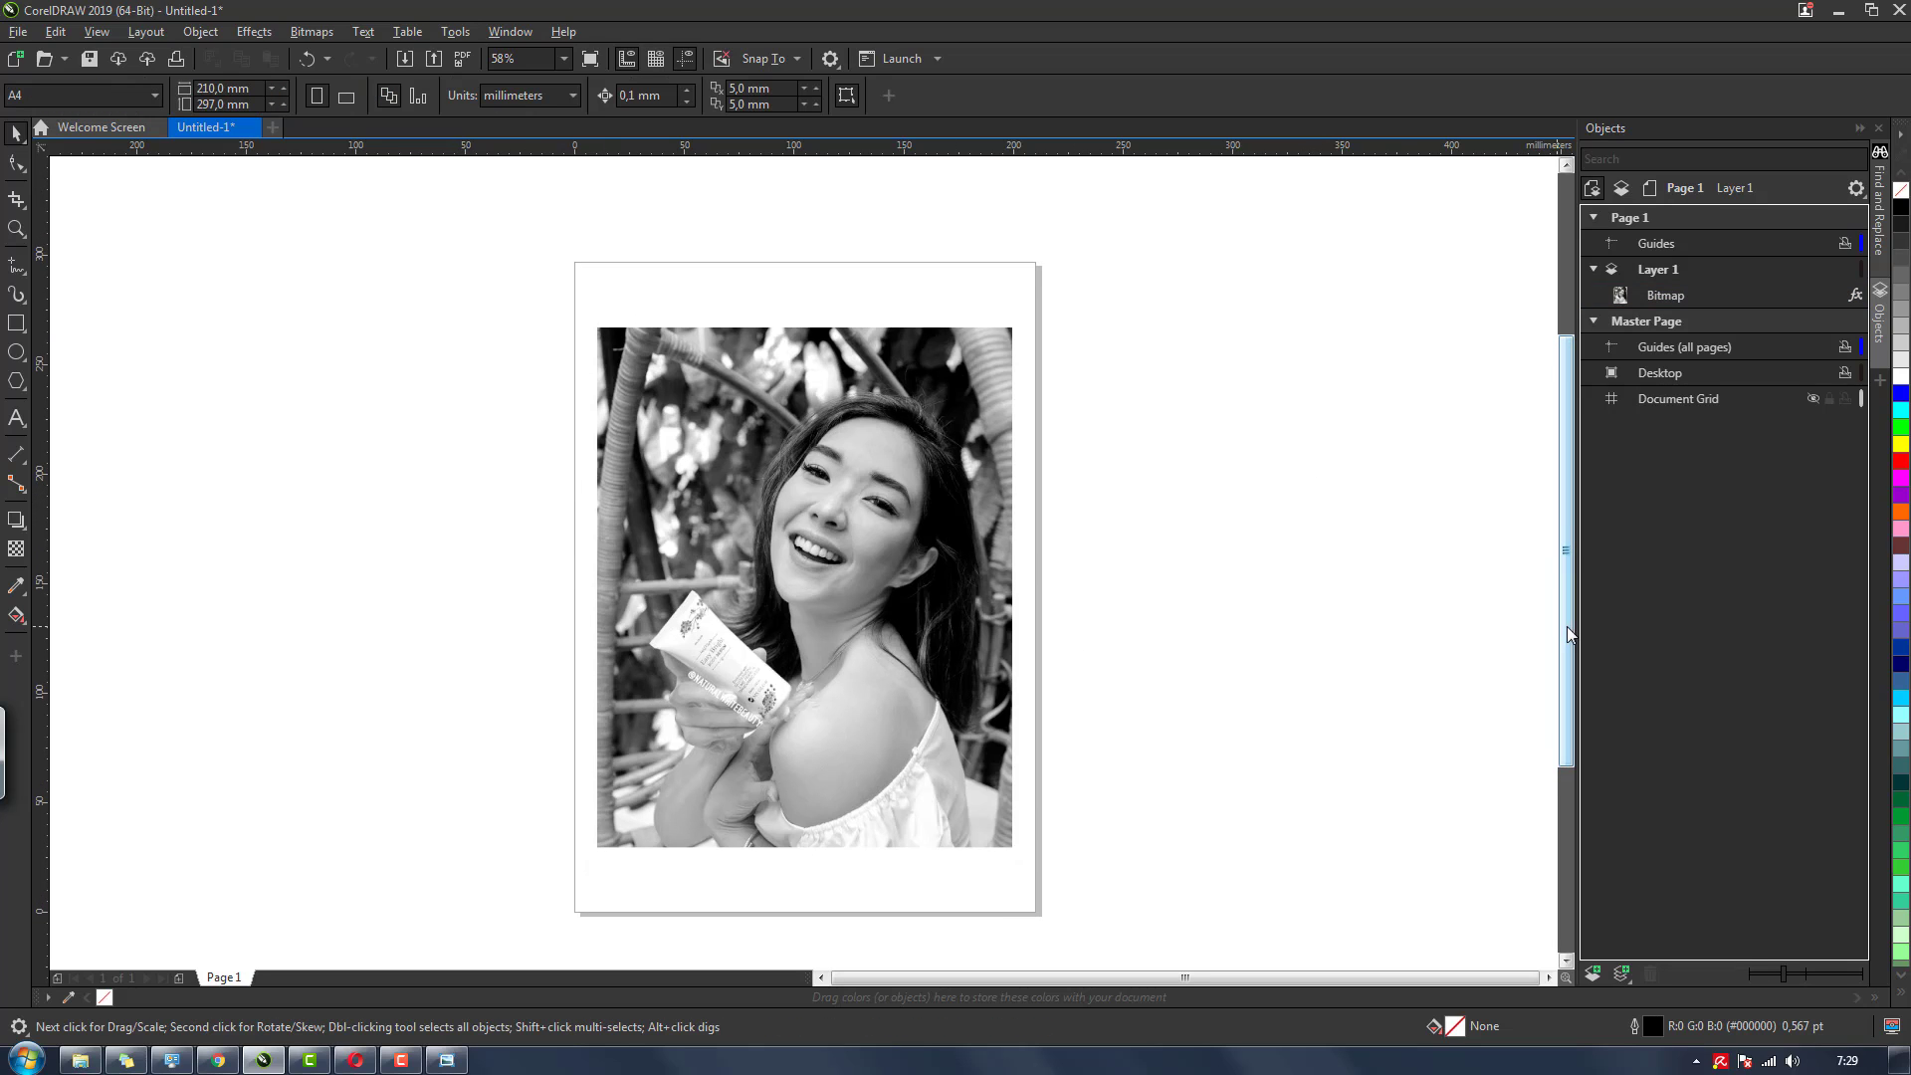
drag(1569, 635, 1484, 648)
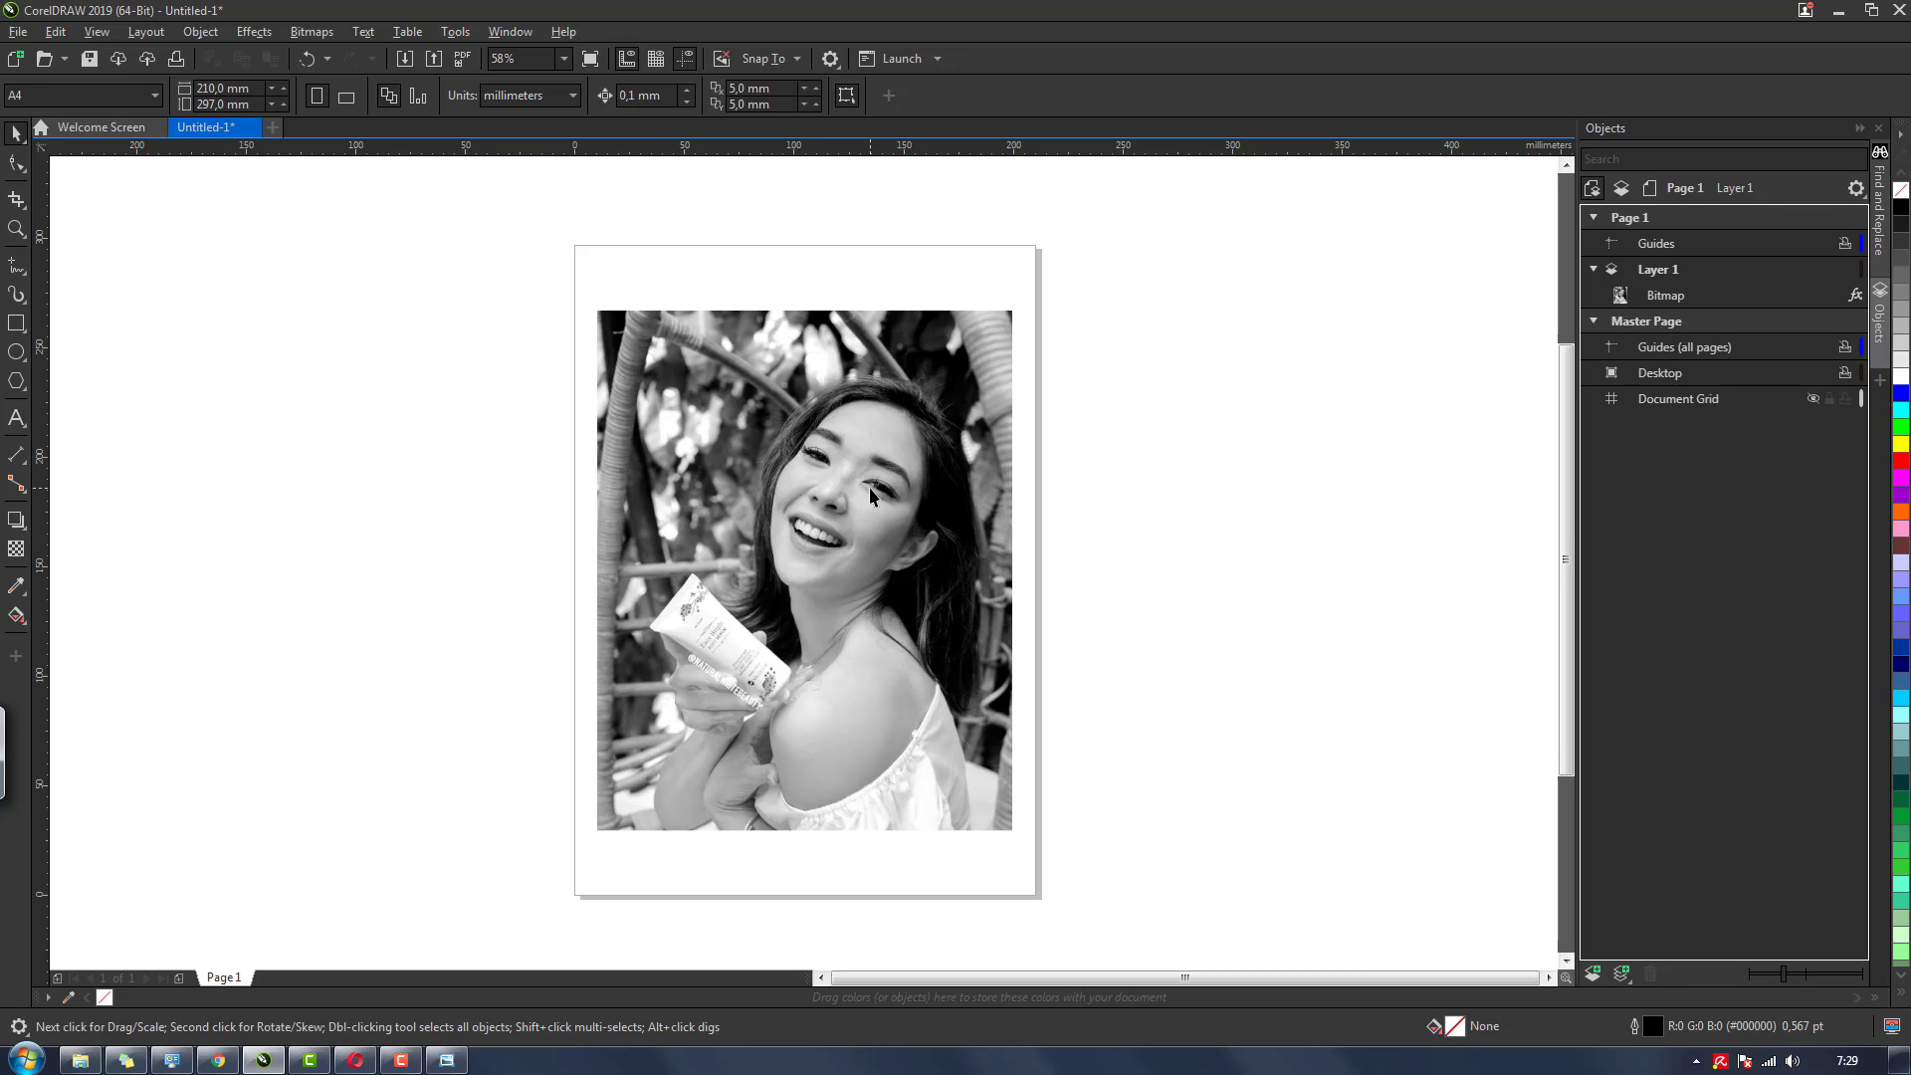
scroll(862, 479, up, 5)
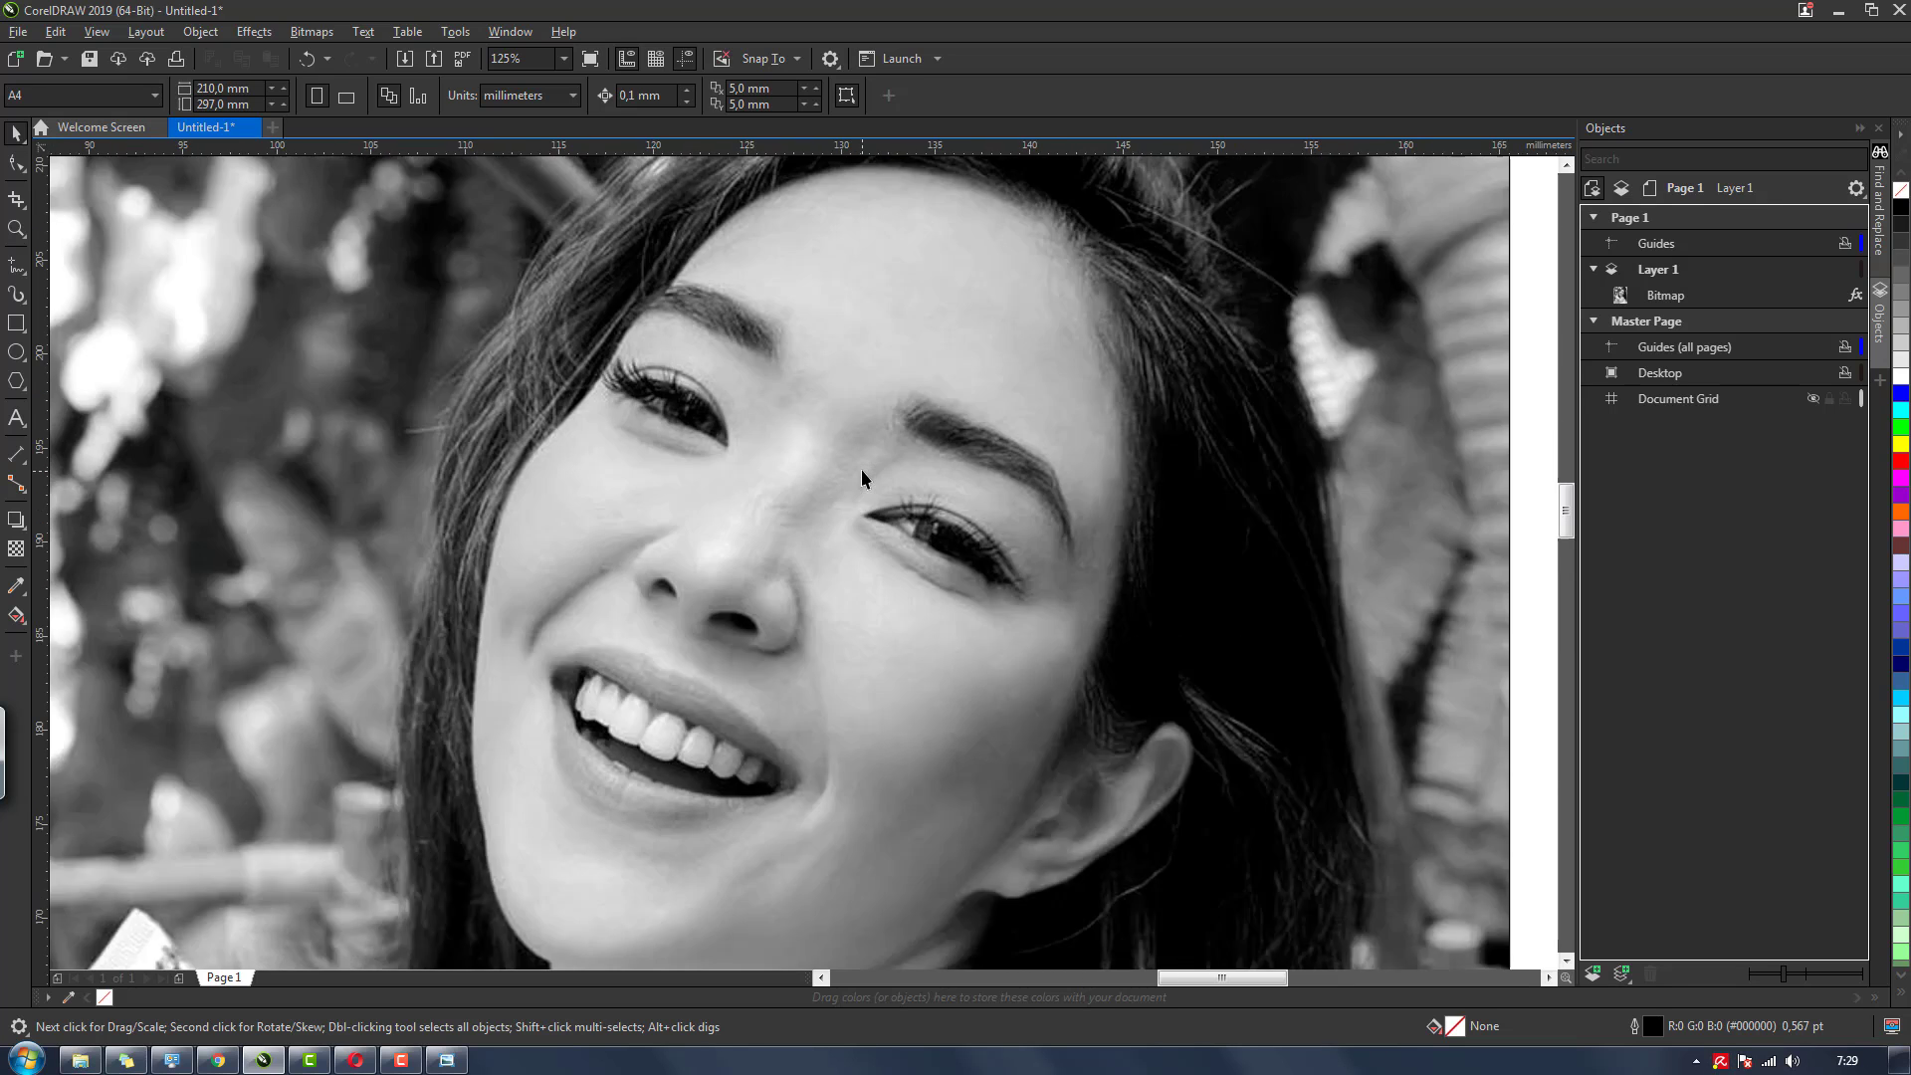
scroll(673, 540, down, 8)
scroll(756, 597, up, 5)
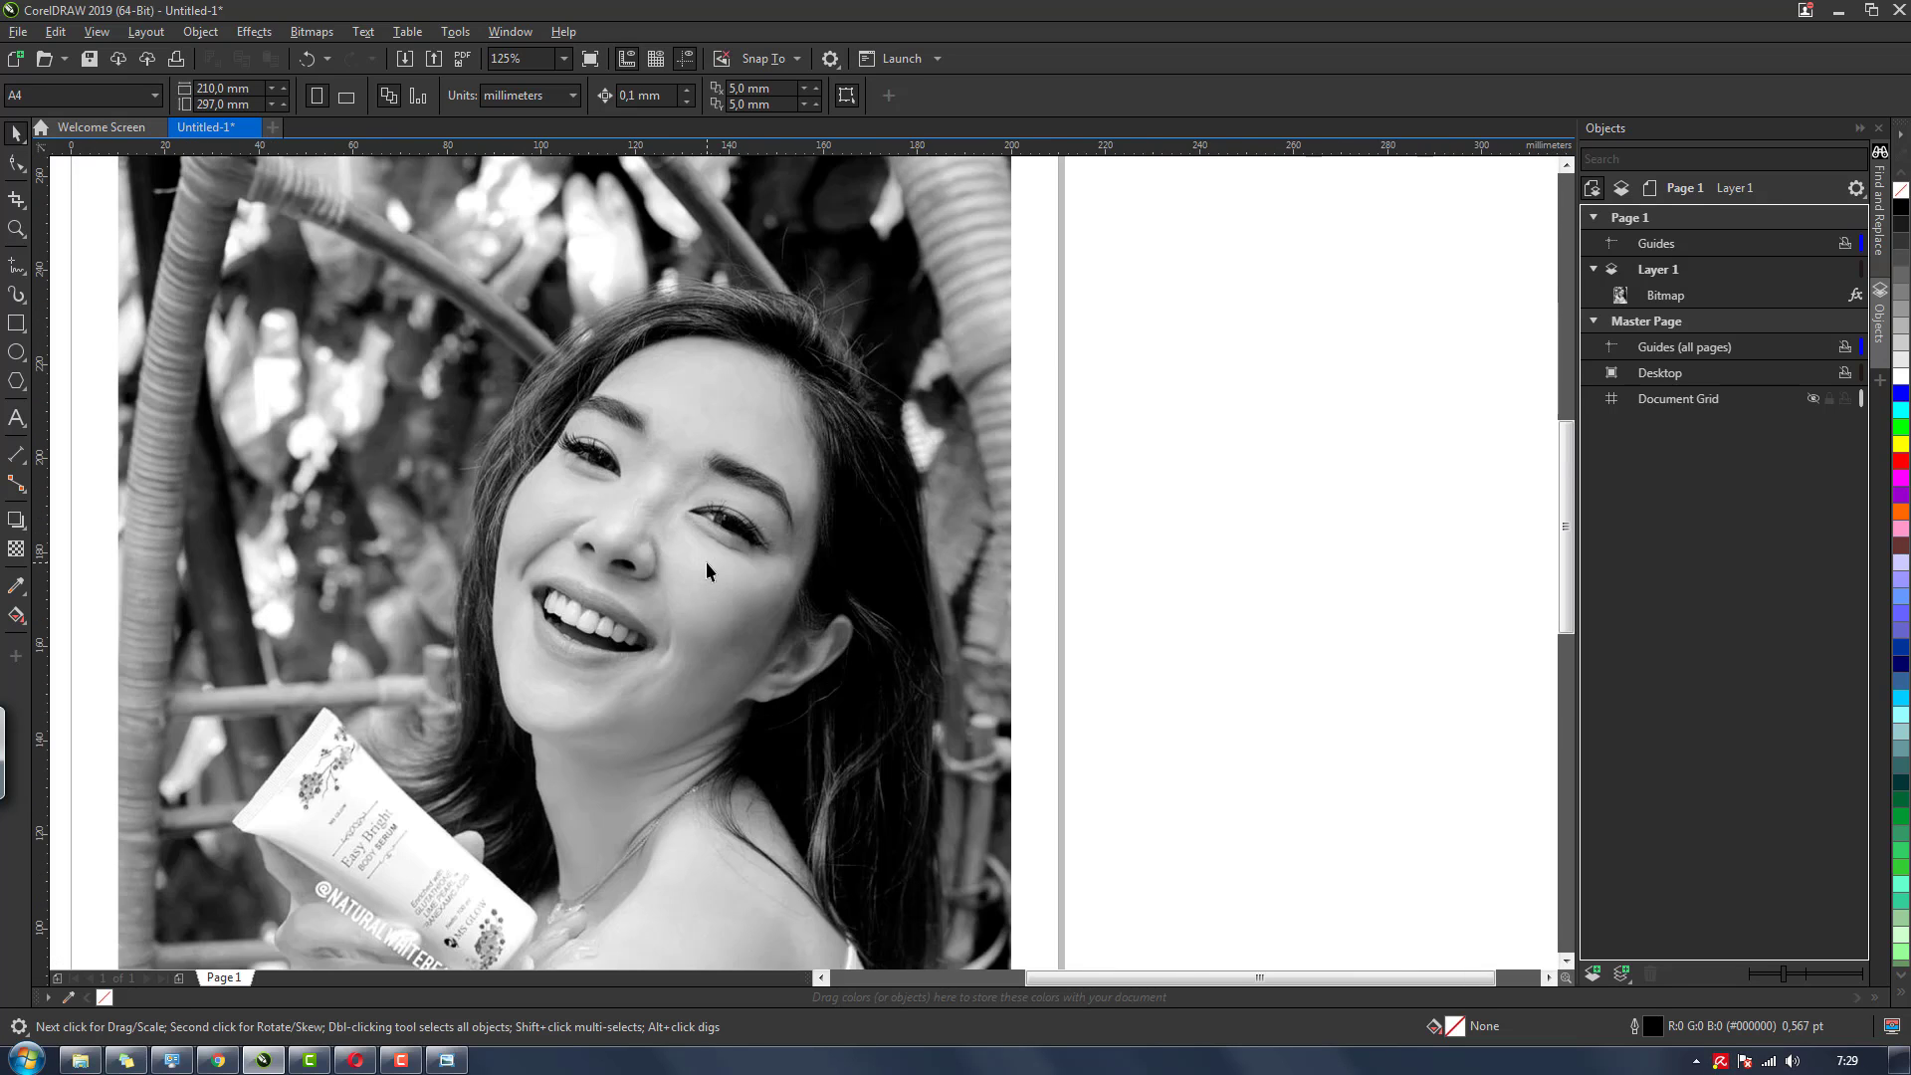
scroll(756, 597, down, 2)
scroll(757, 598, up, 2)
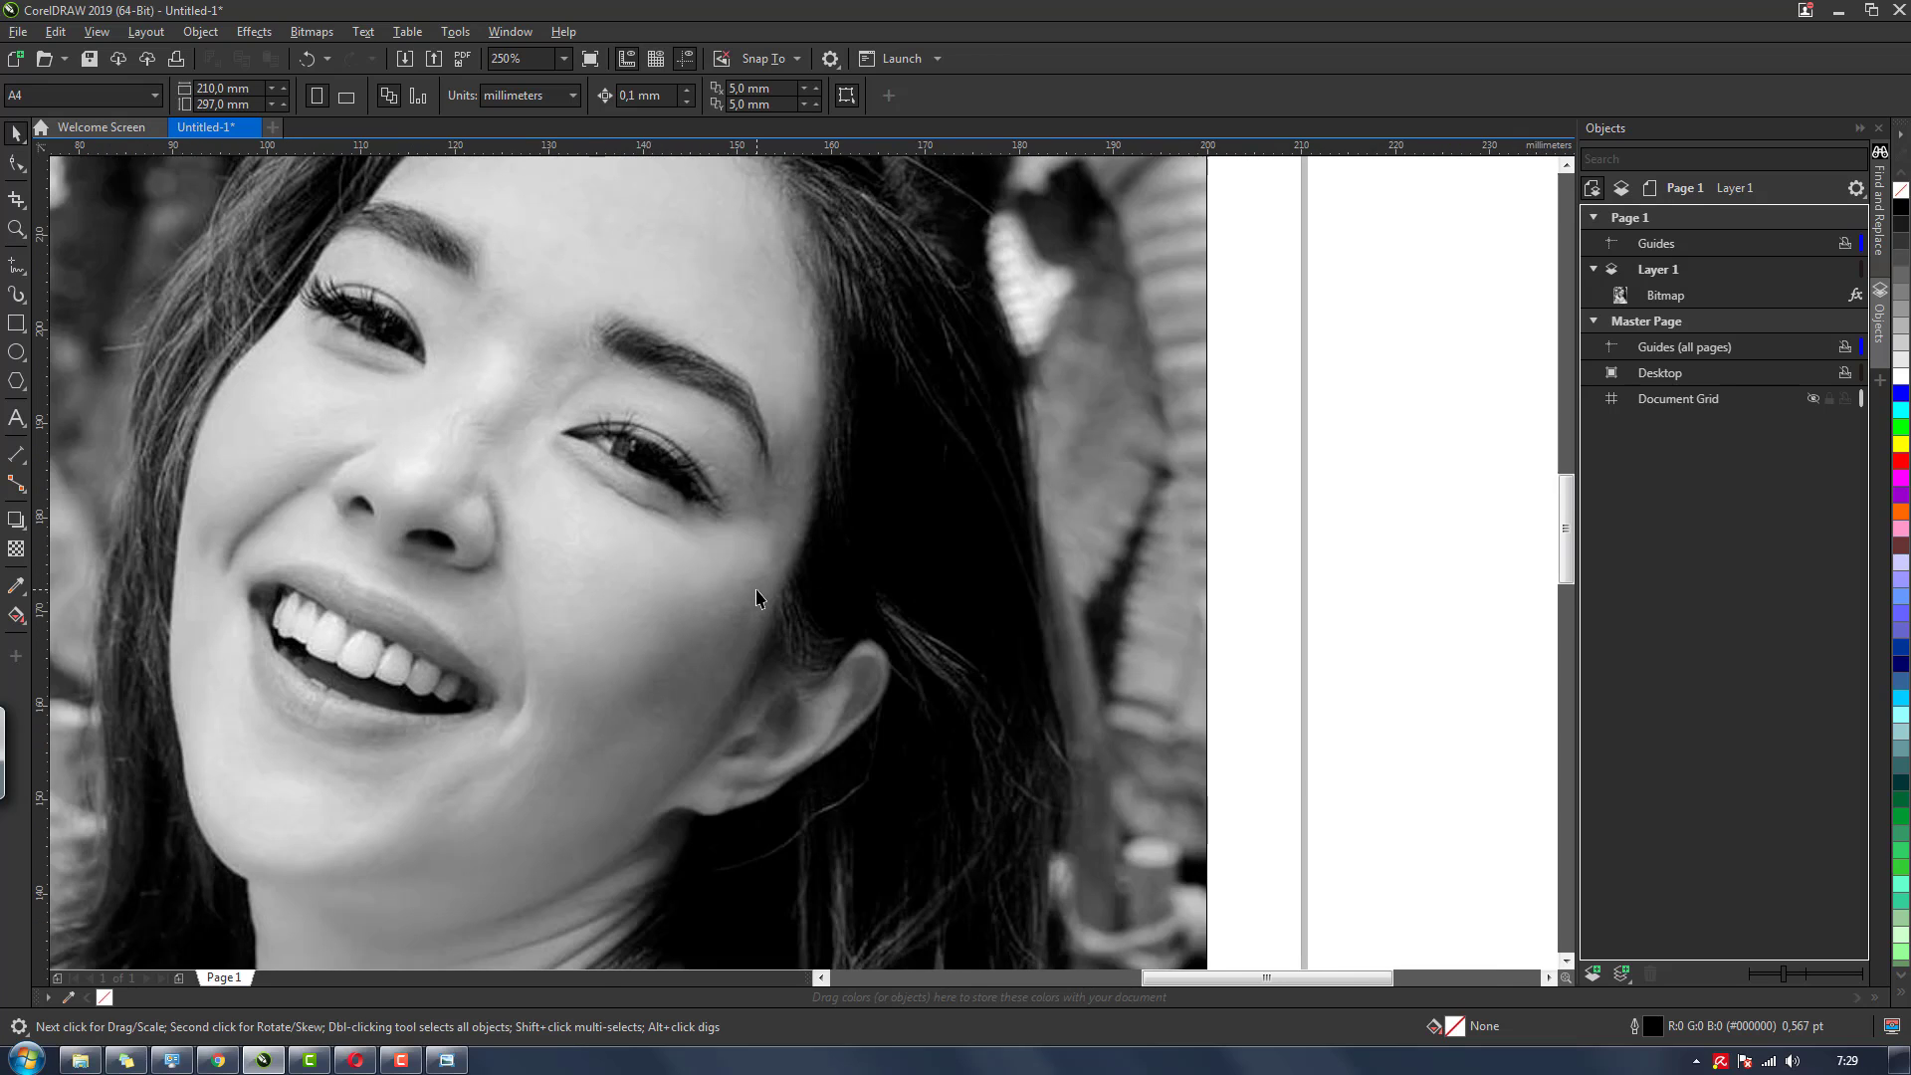
click(390, 456)
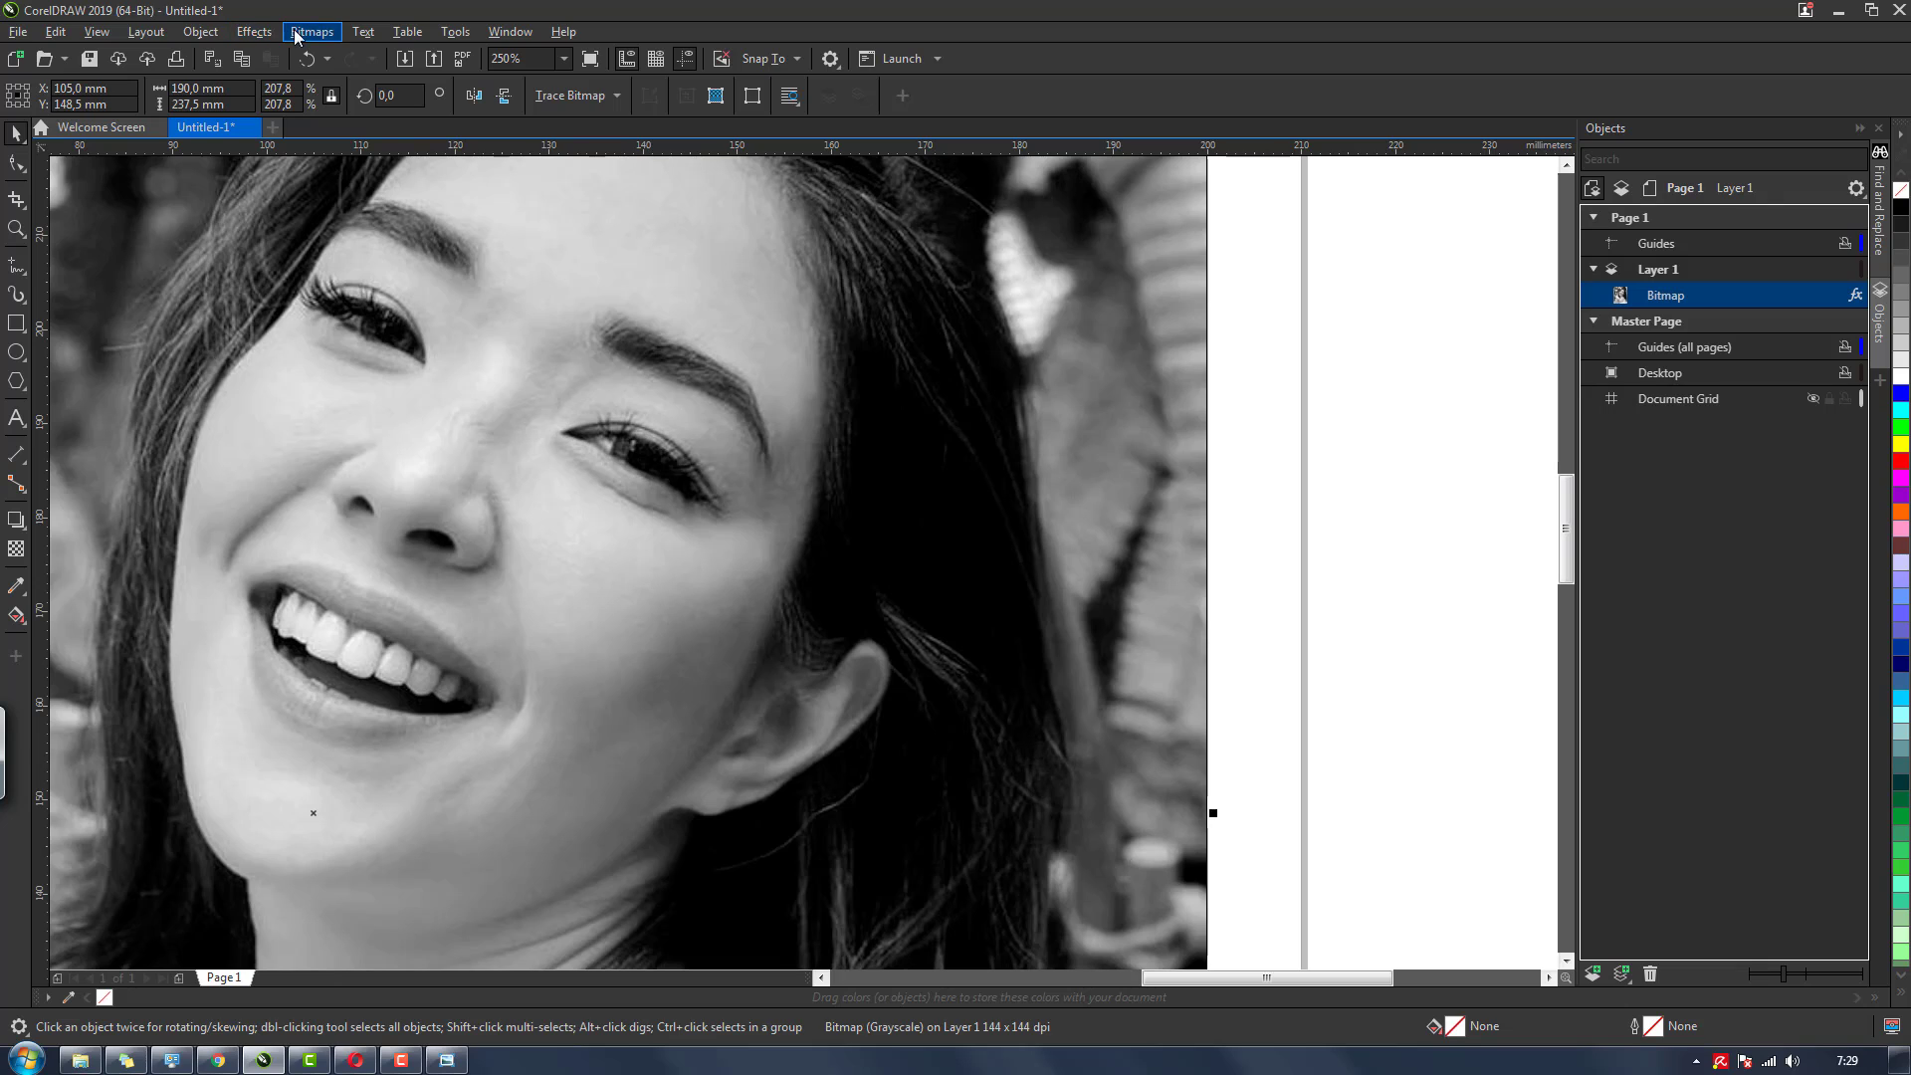
click(249, 32)
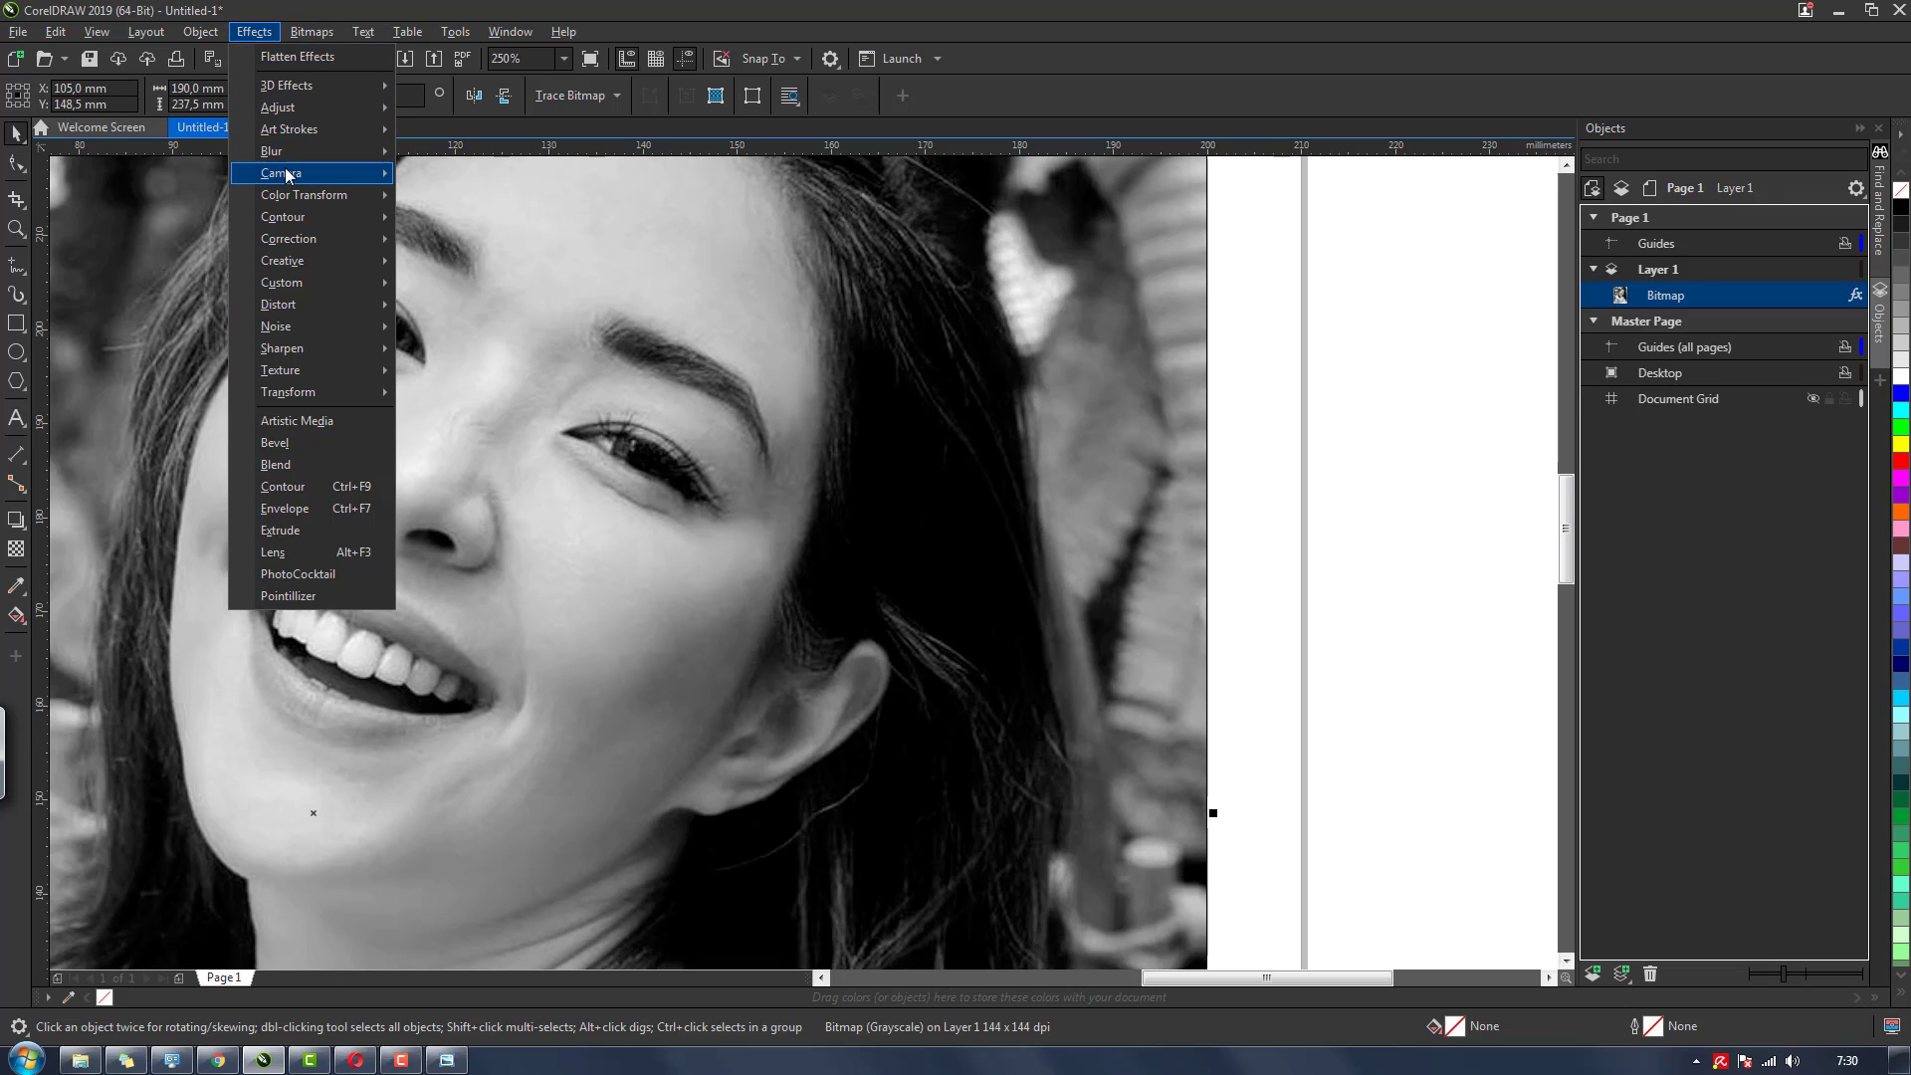
mouse_move(318, 203)
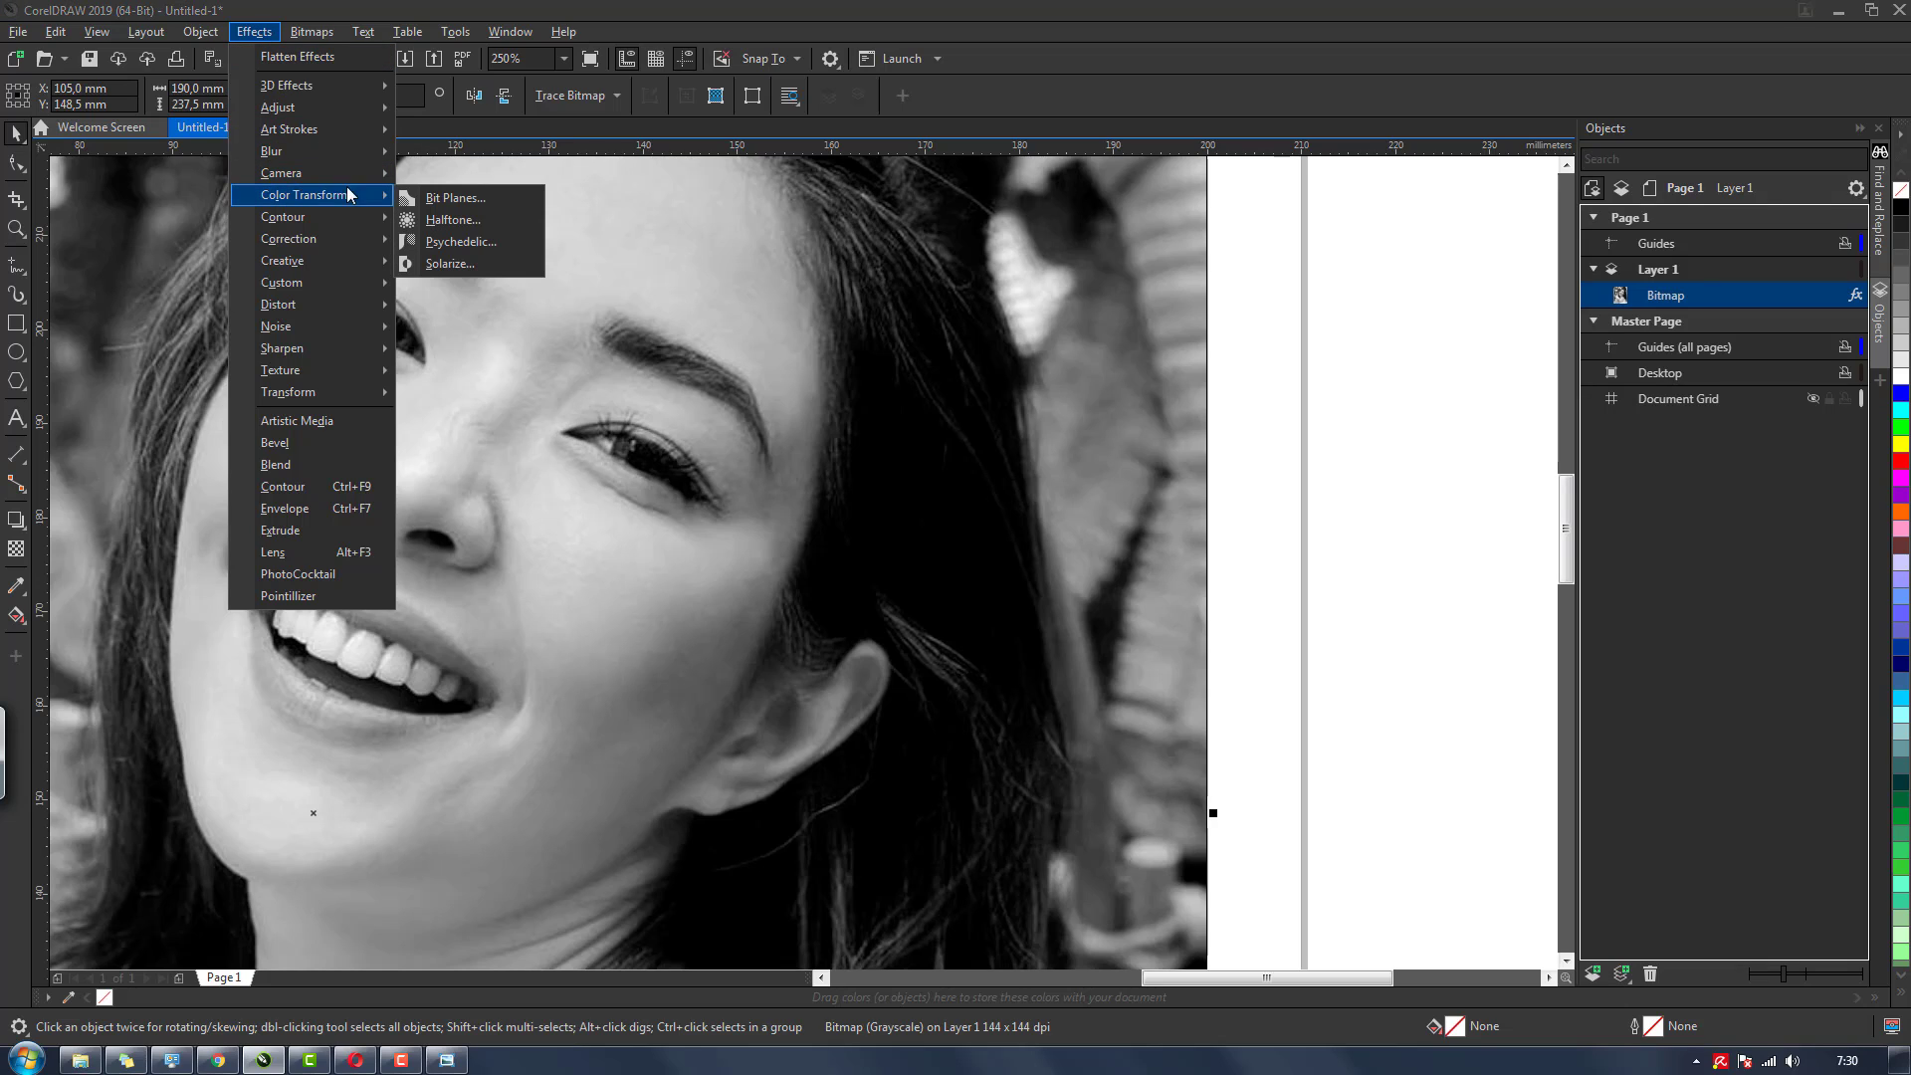
click(445, 220)
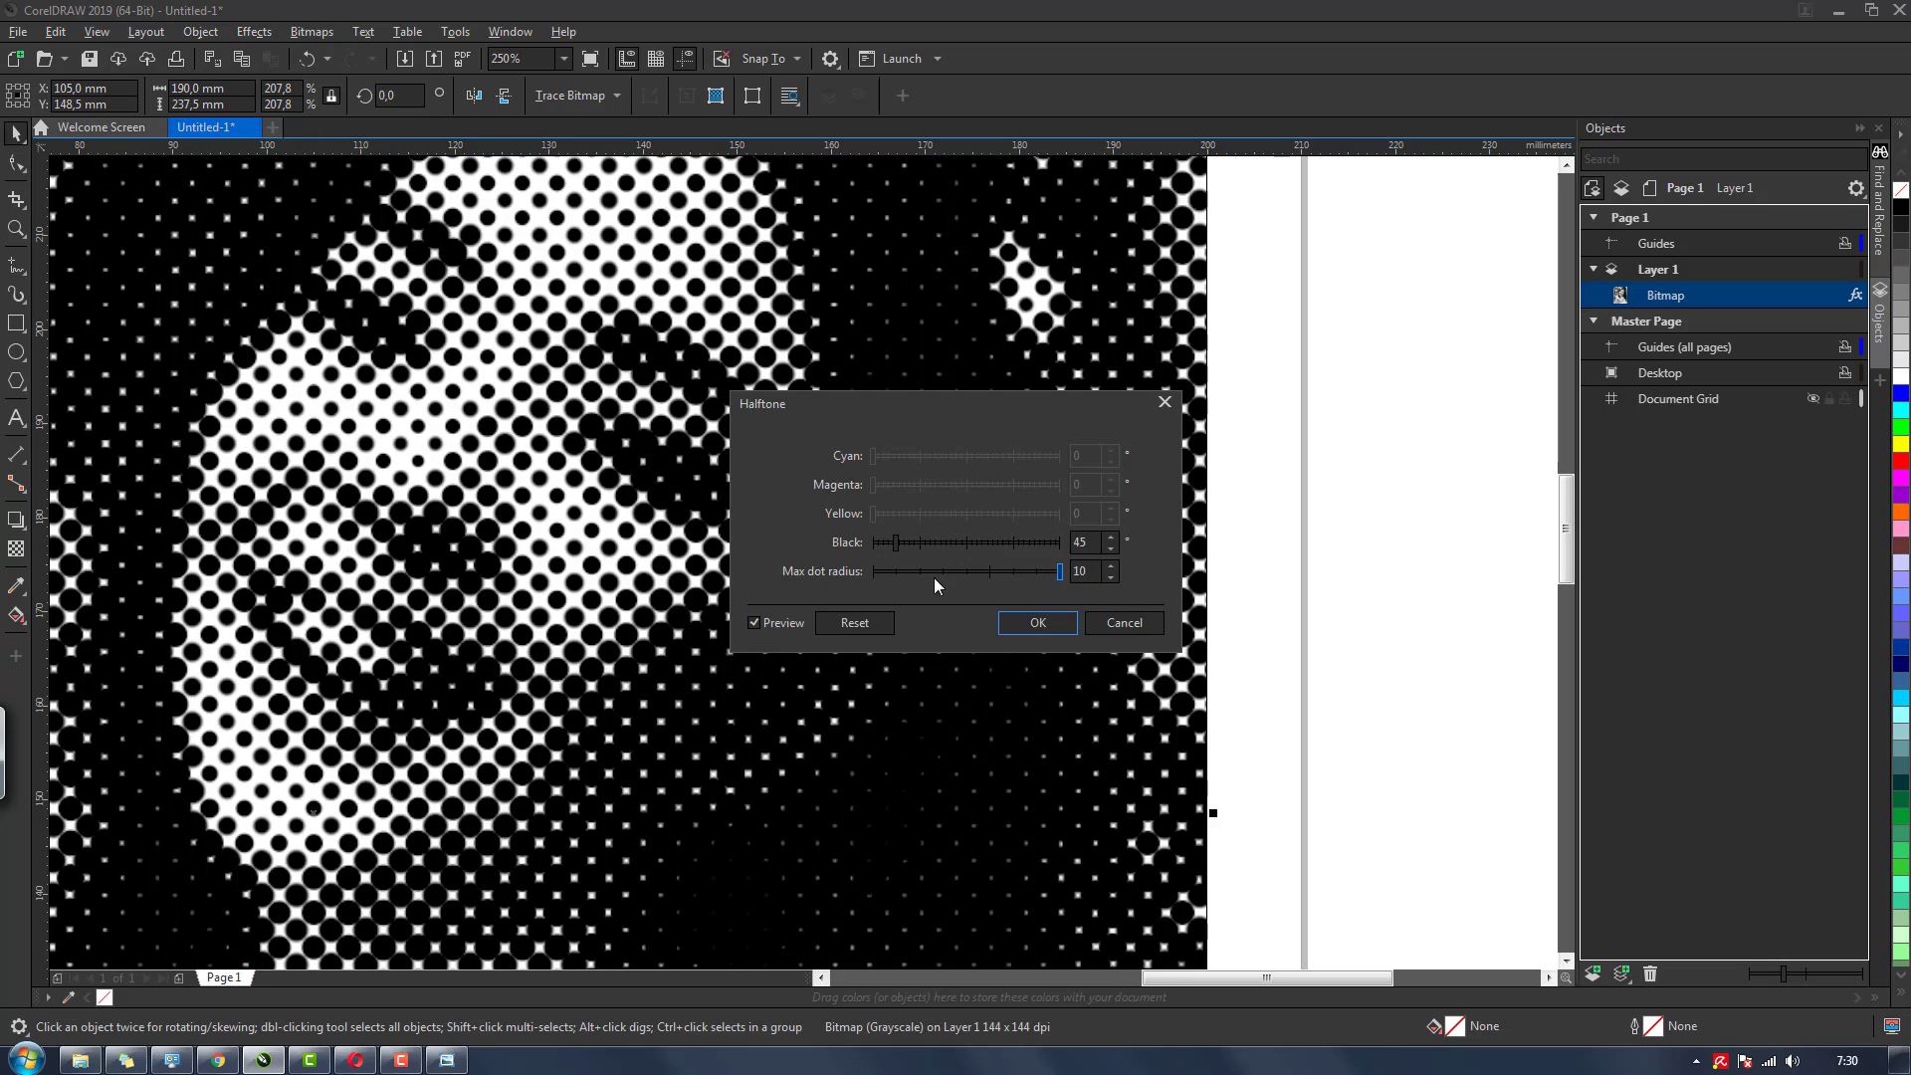
drag(989, 572, 943, 577)
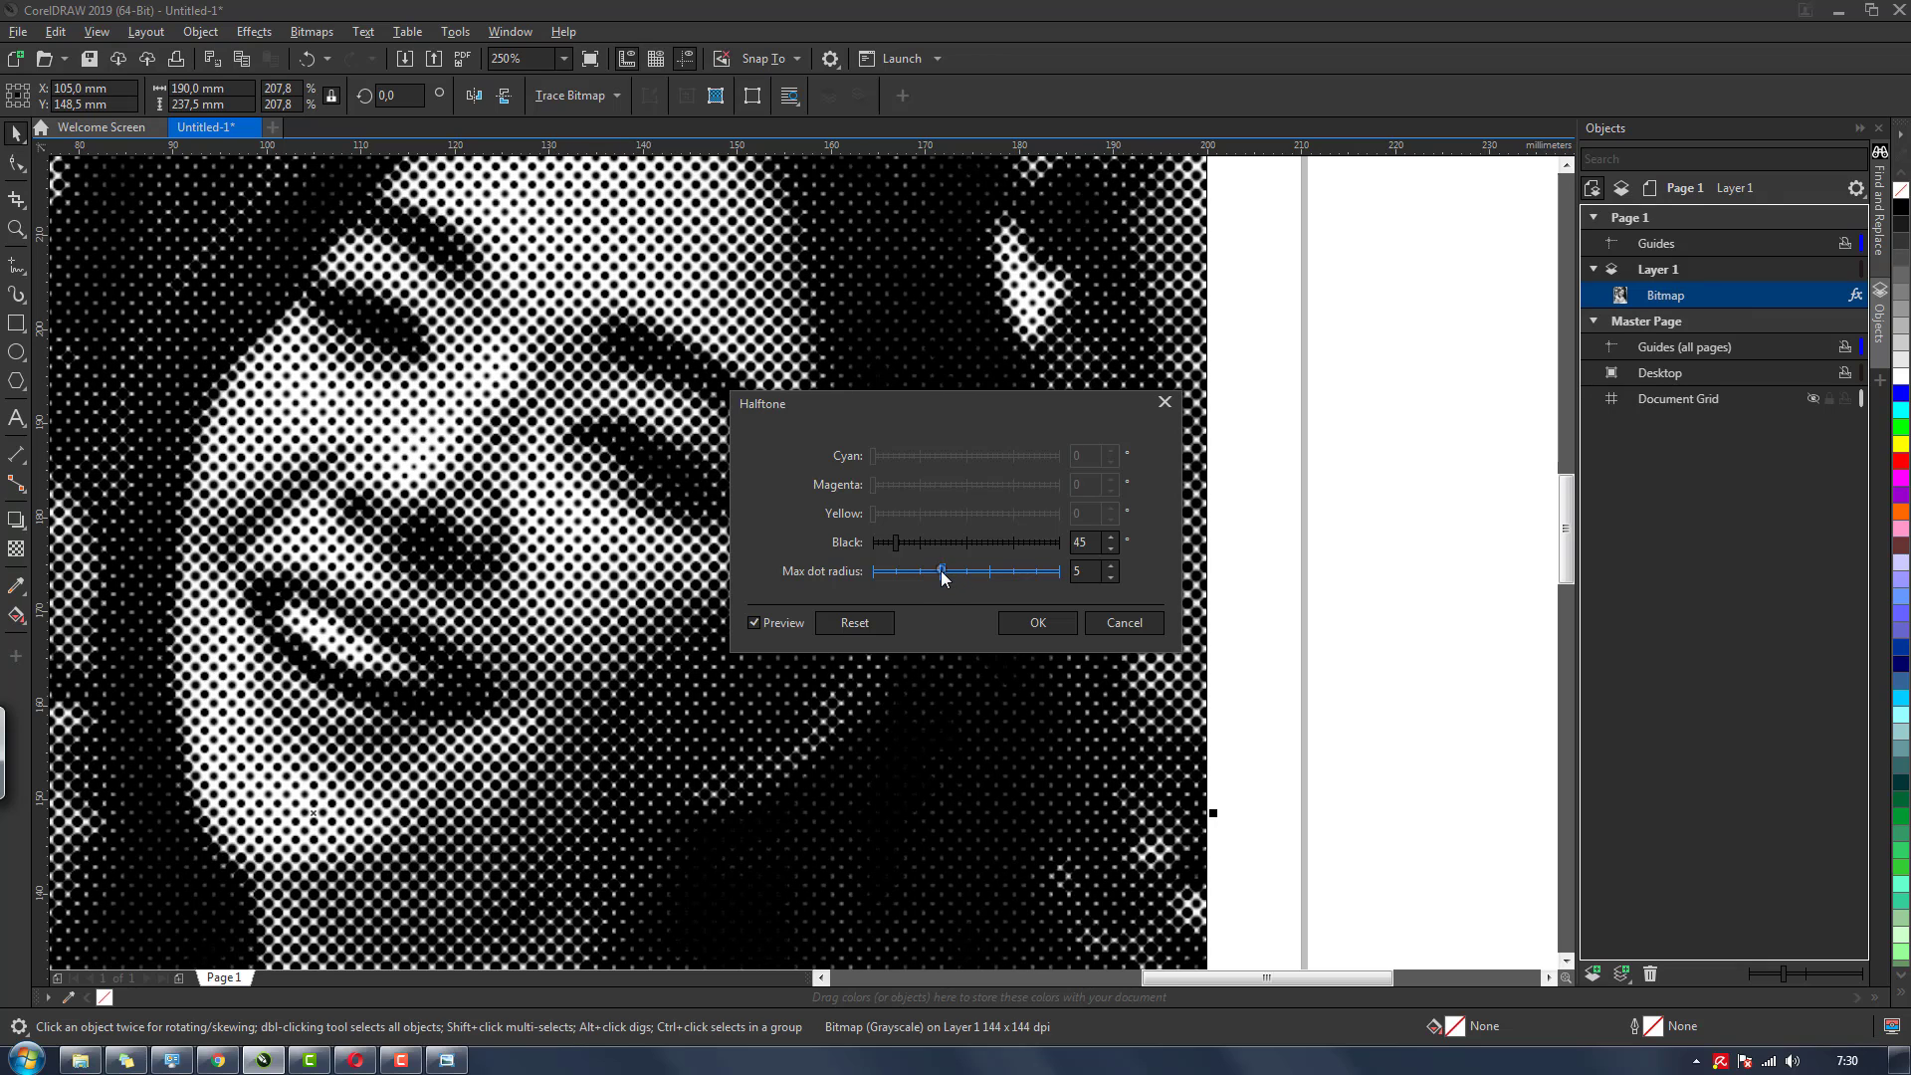
click(1121, 625)
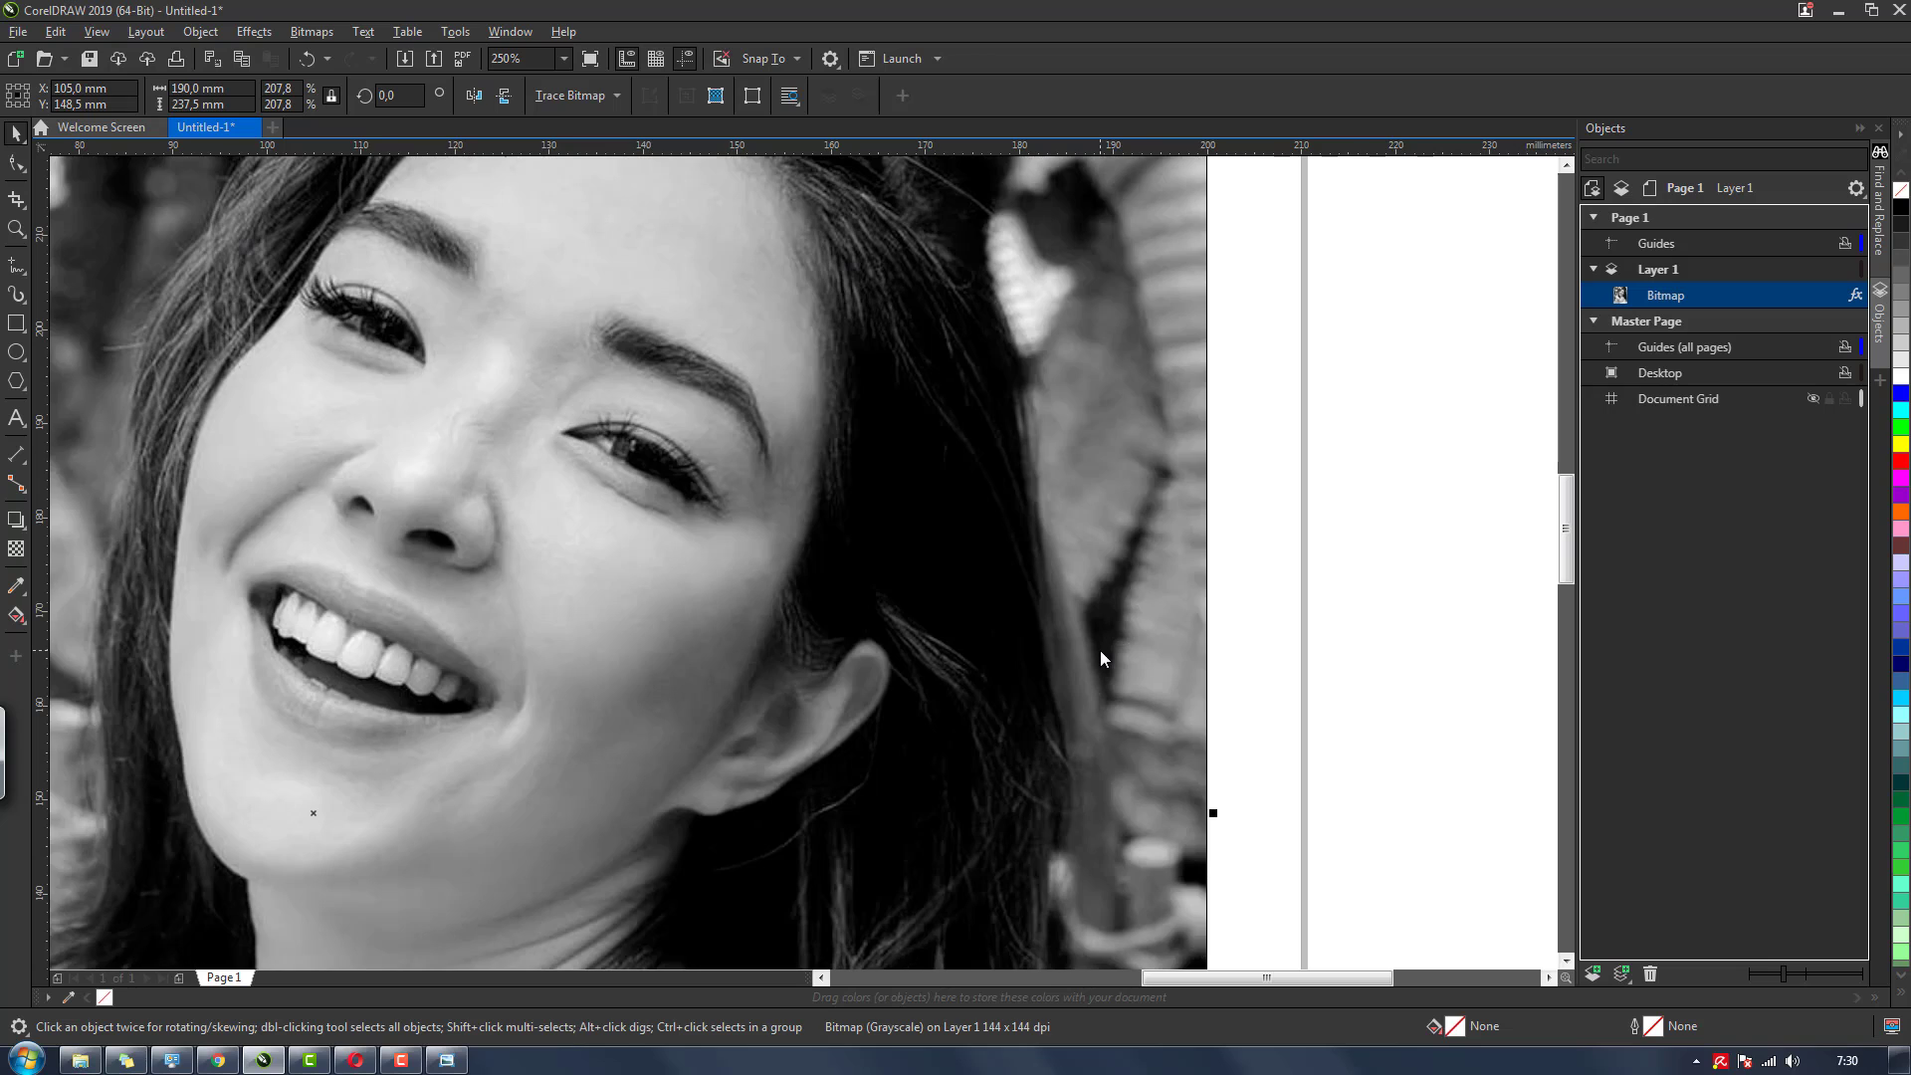
Fit the photo in the view and shift the view to show empty canvas beside the page
scroll(821, 580, down, 2)
scroll(821, 580, down, 2)
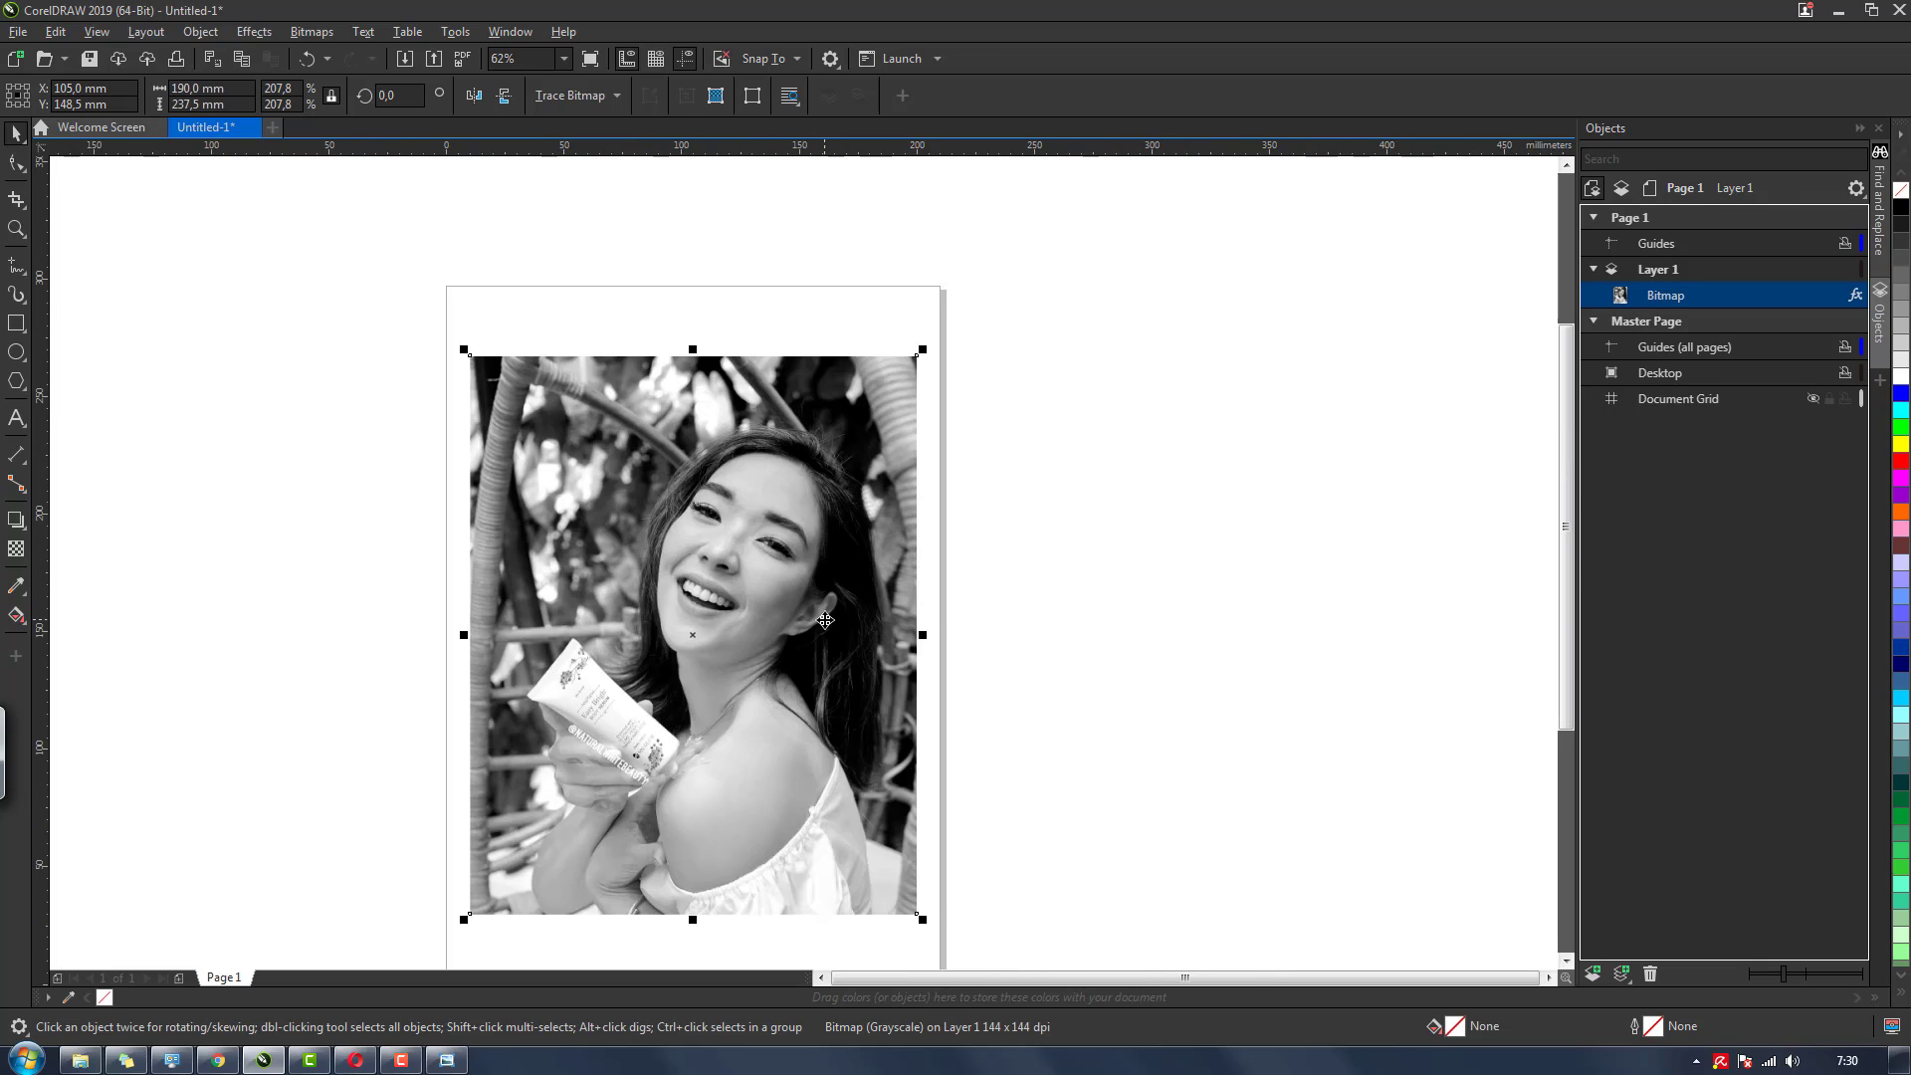
scroll(821, 580, up, 2)
scroll(822, 580, down, 2)
click(563, 59)
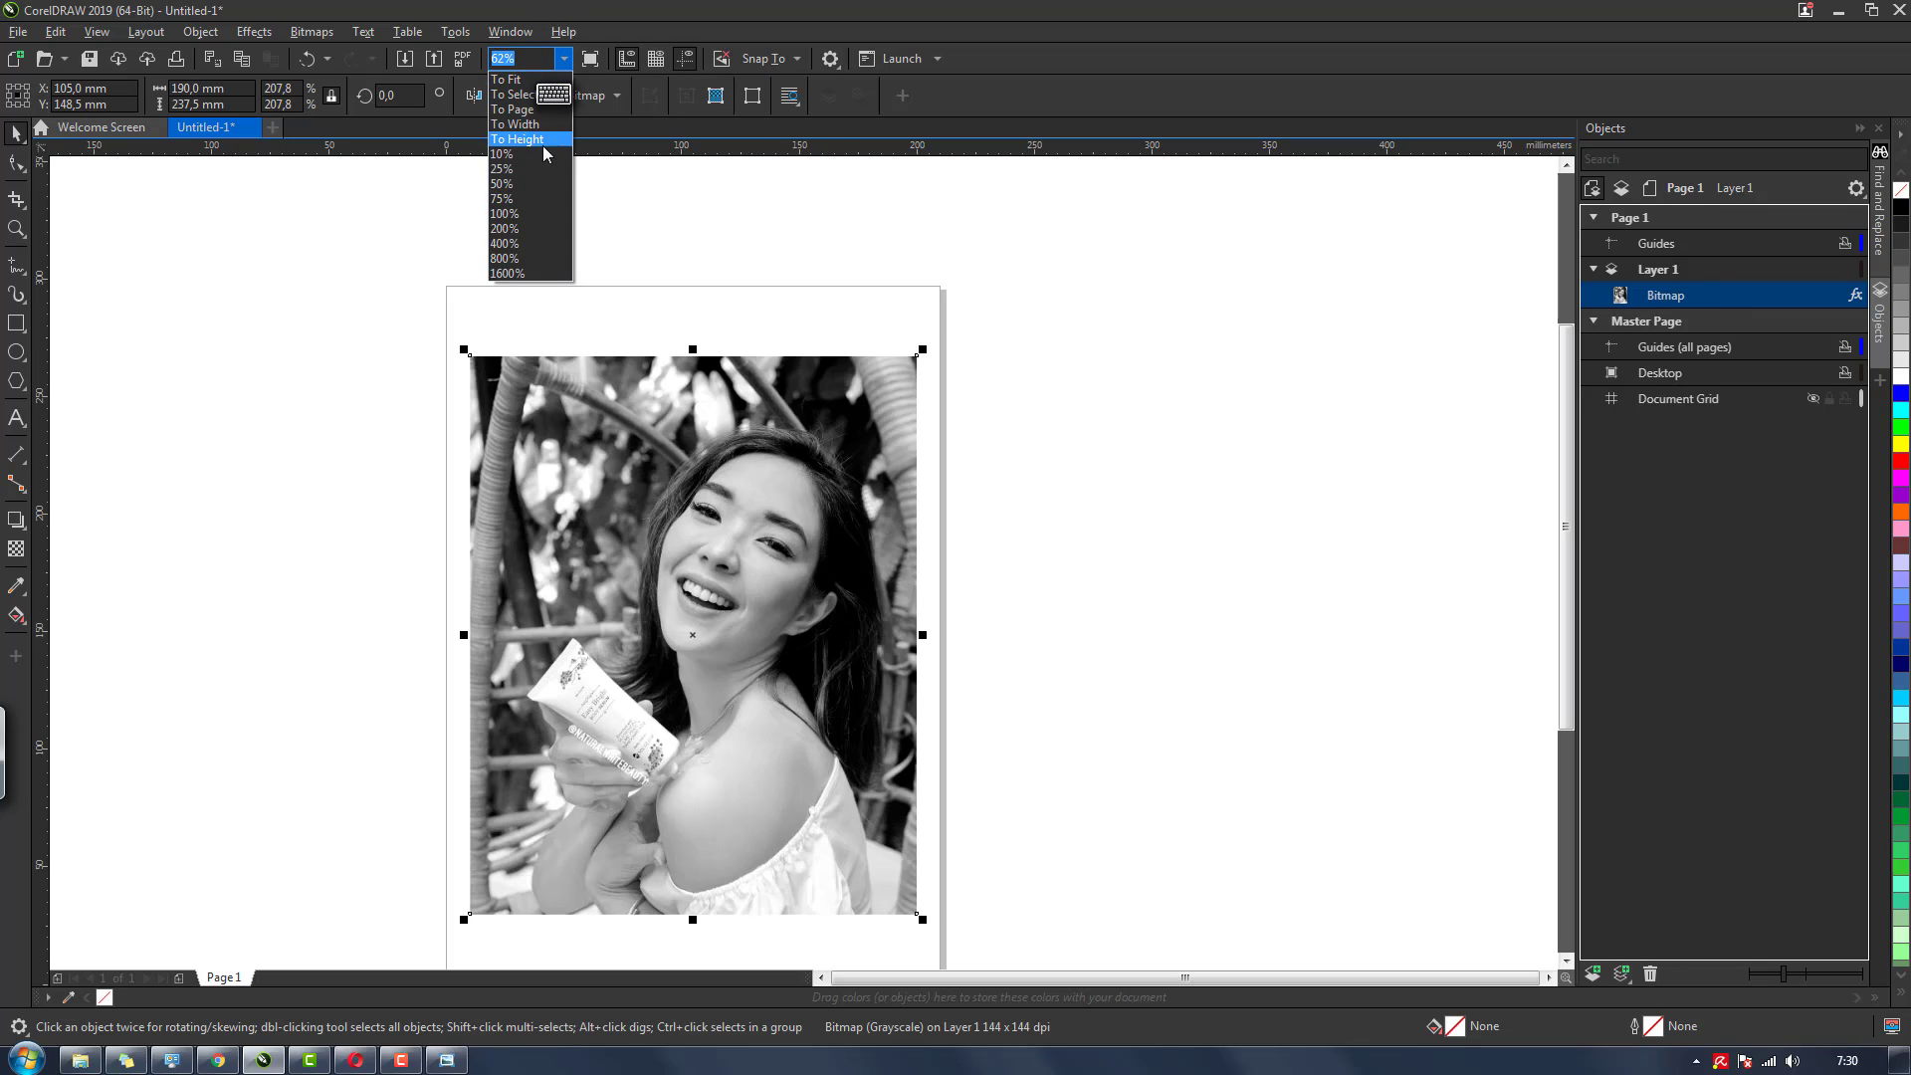
click(517, 108)
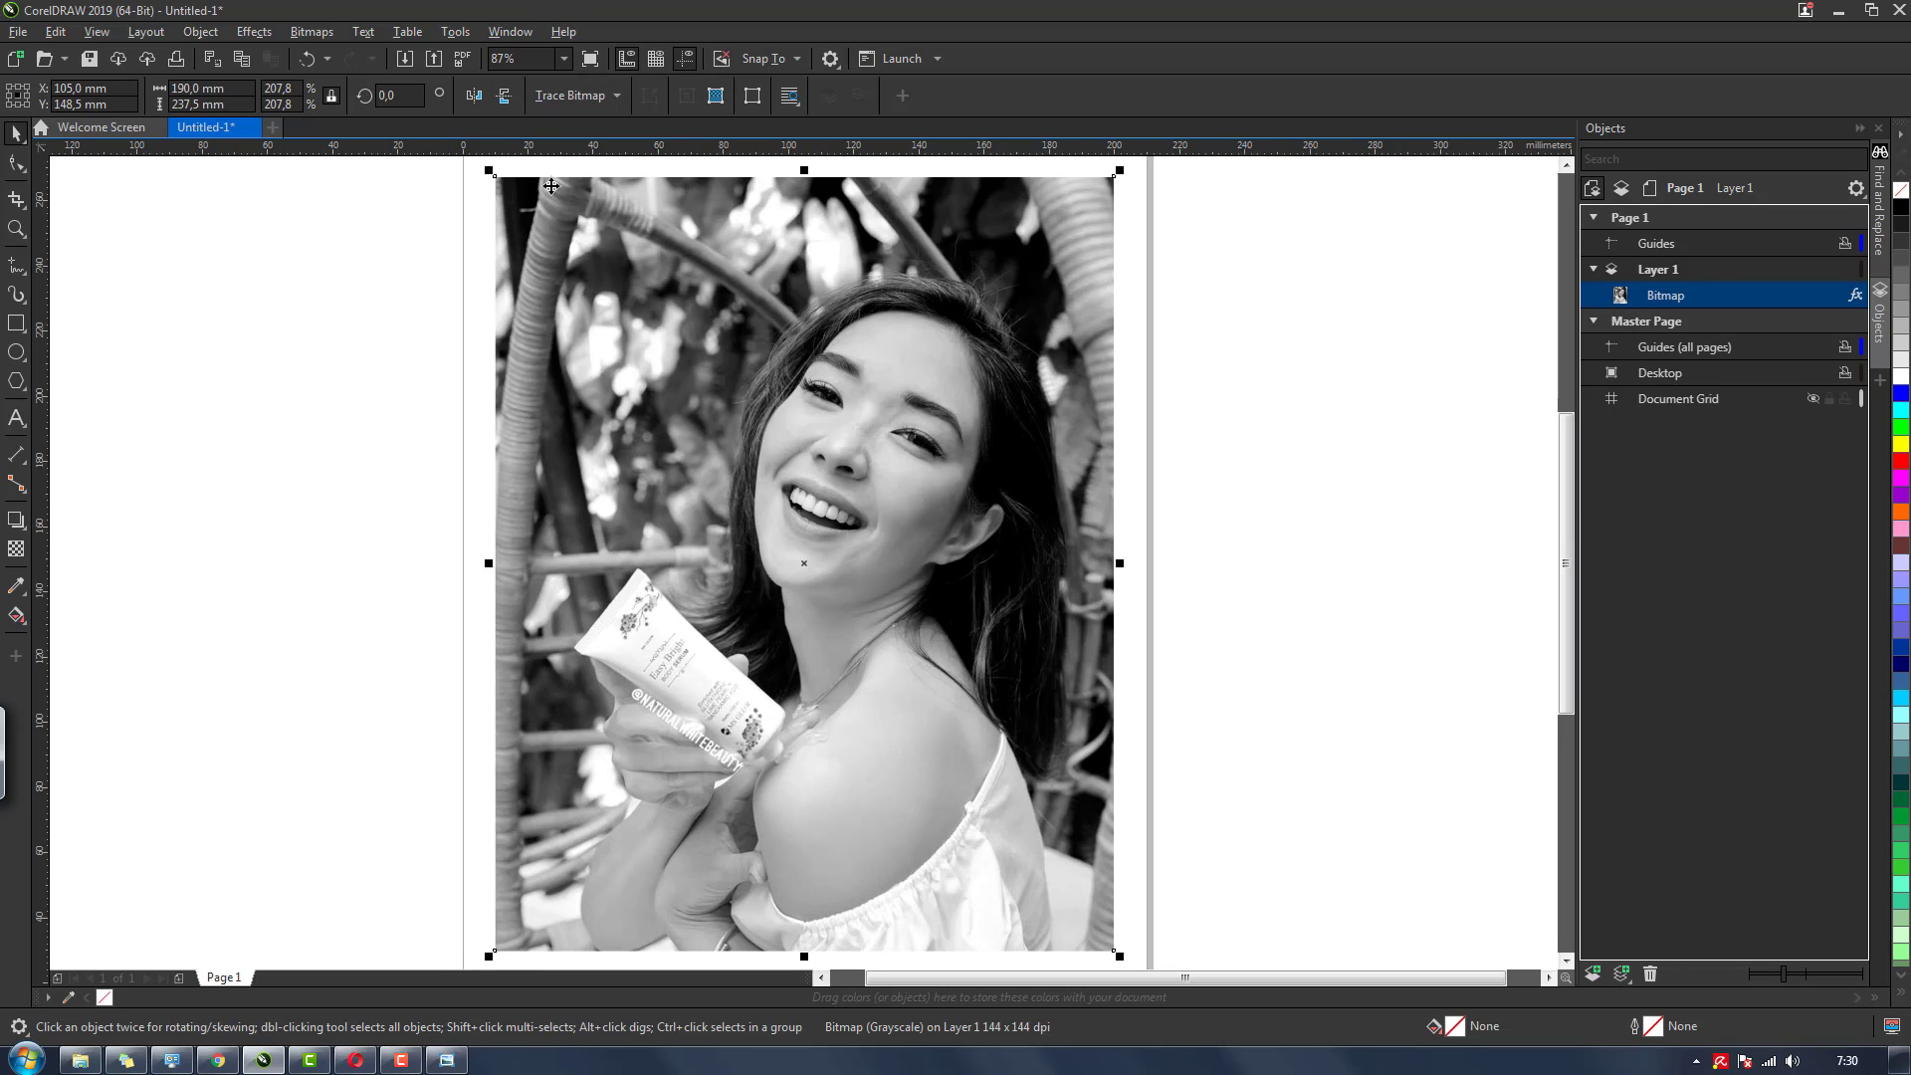
click(1186, 495)
click(1545, 978)
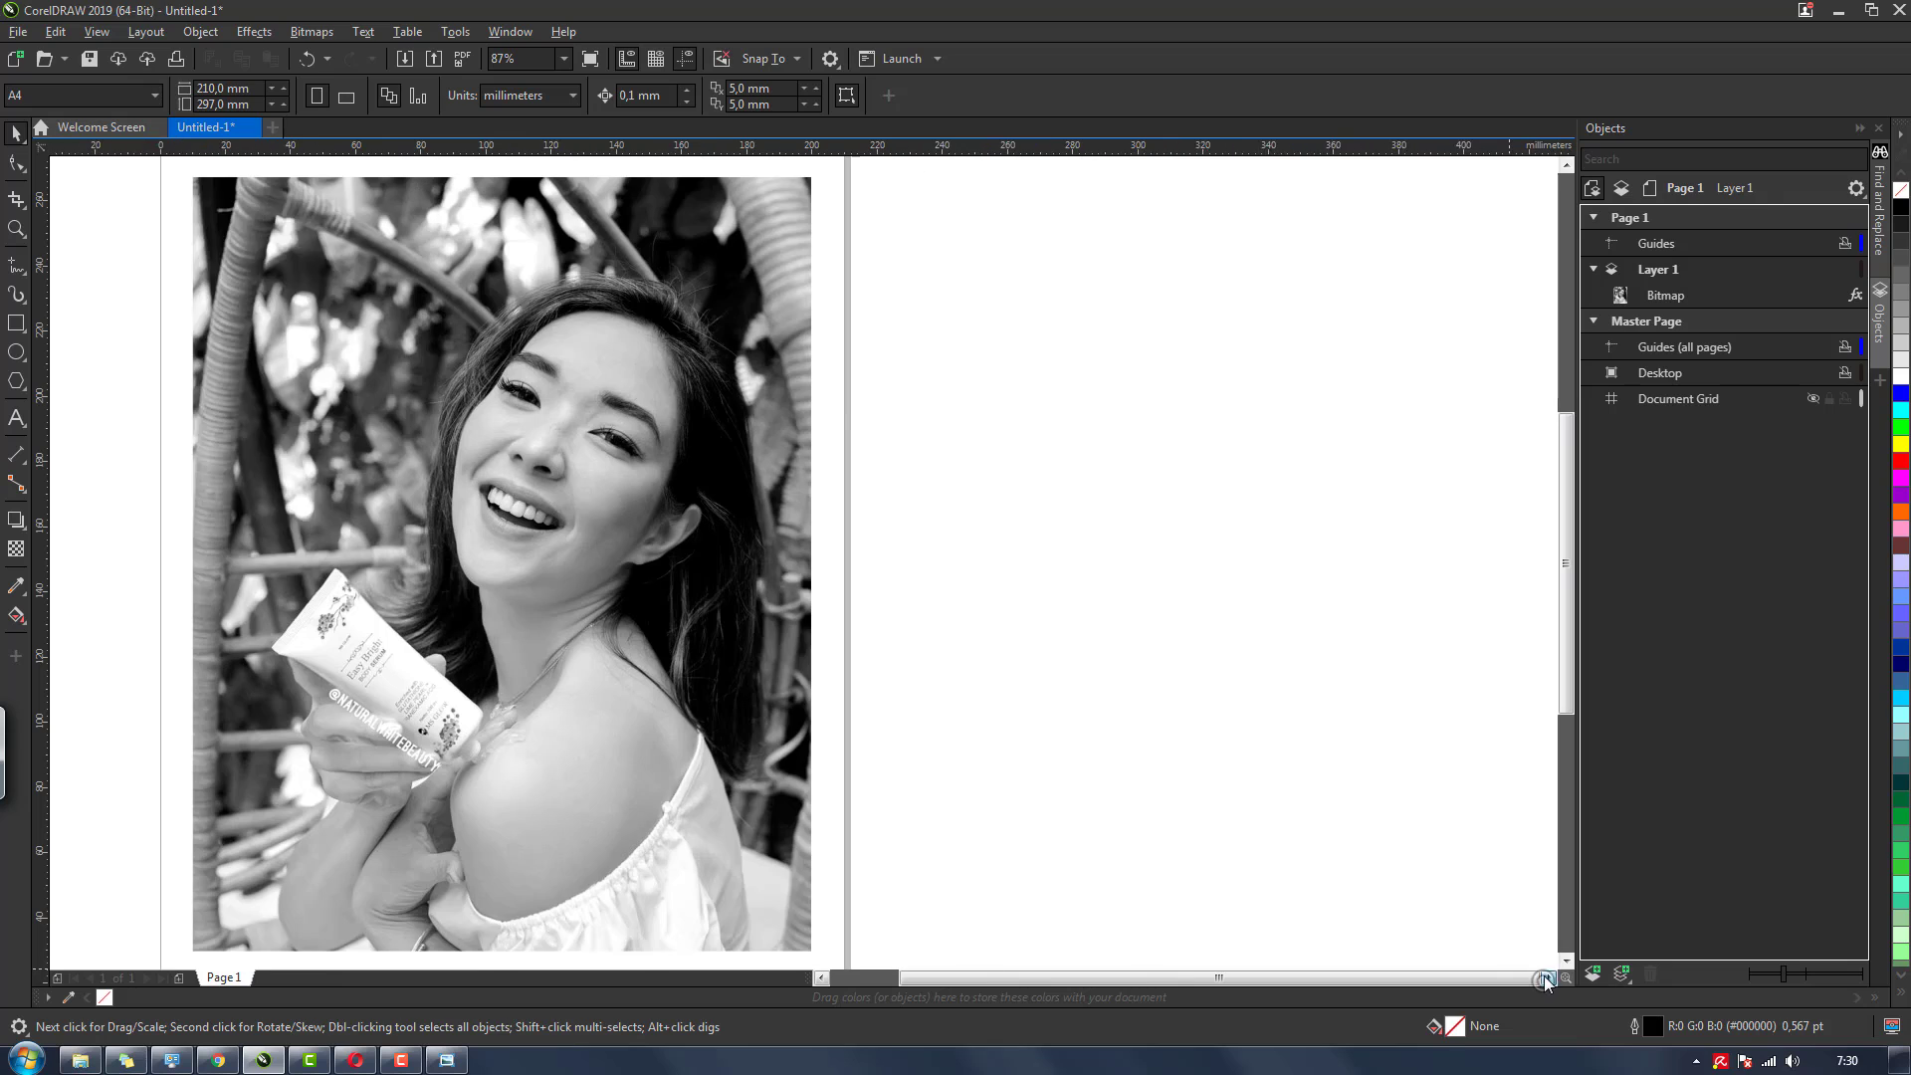
click(1545, 978)
click(823, 978)
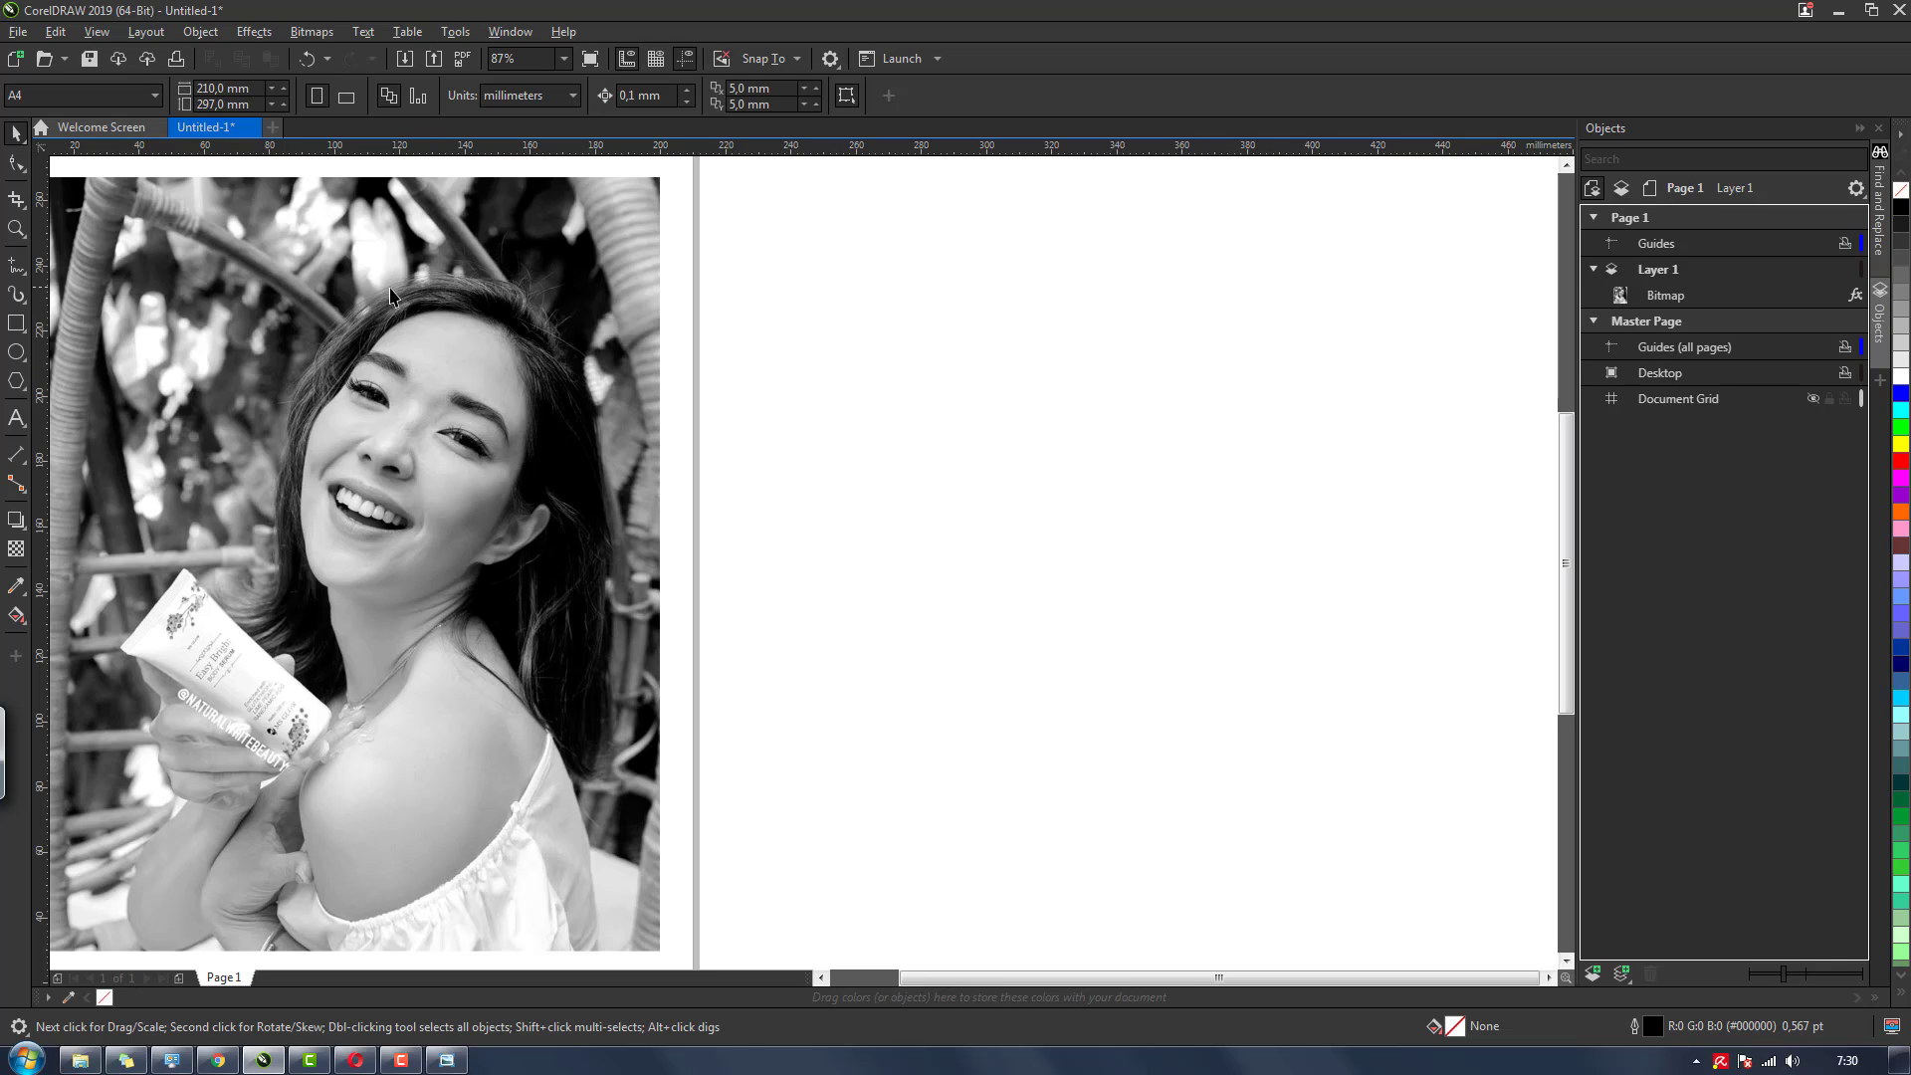
Start the Halftone effect on the photo with Black at 0° and Max dot radius at 3
click(402, 297)
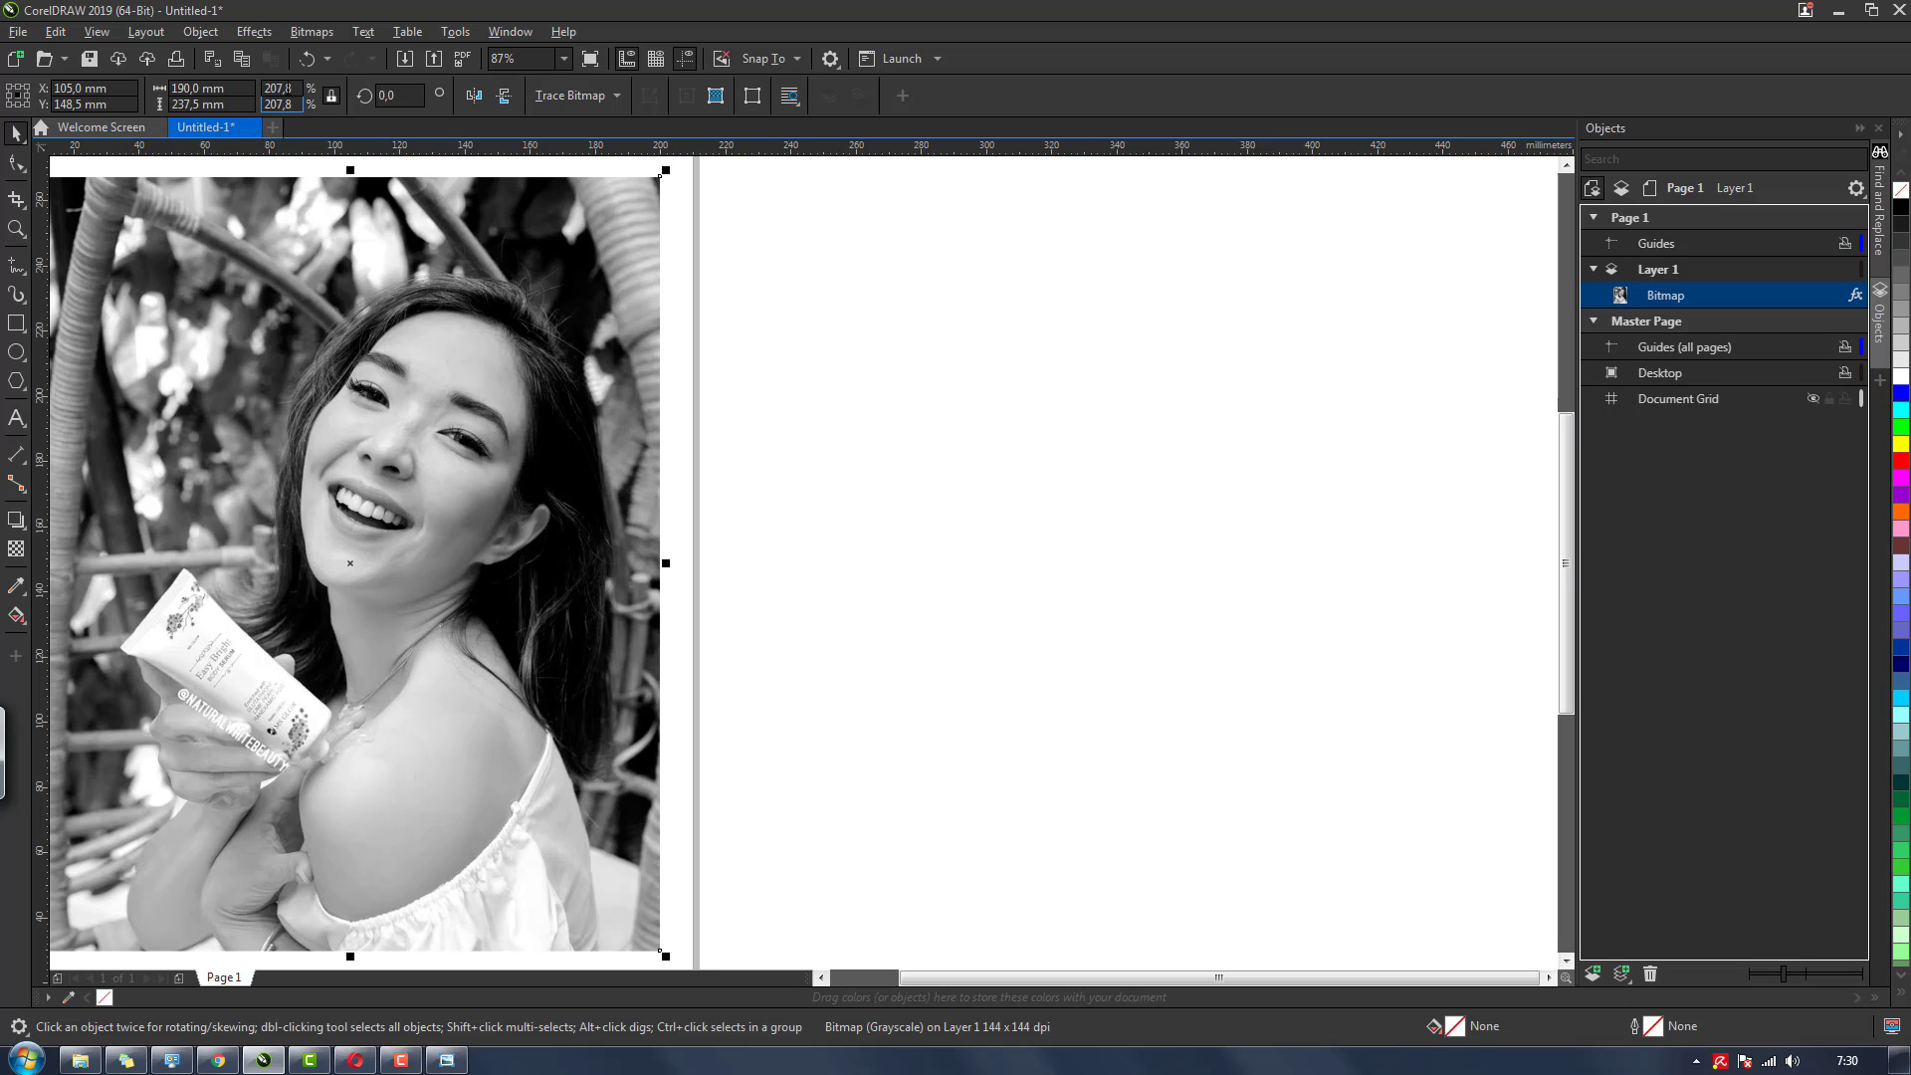
click(261, 32)
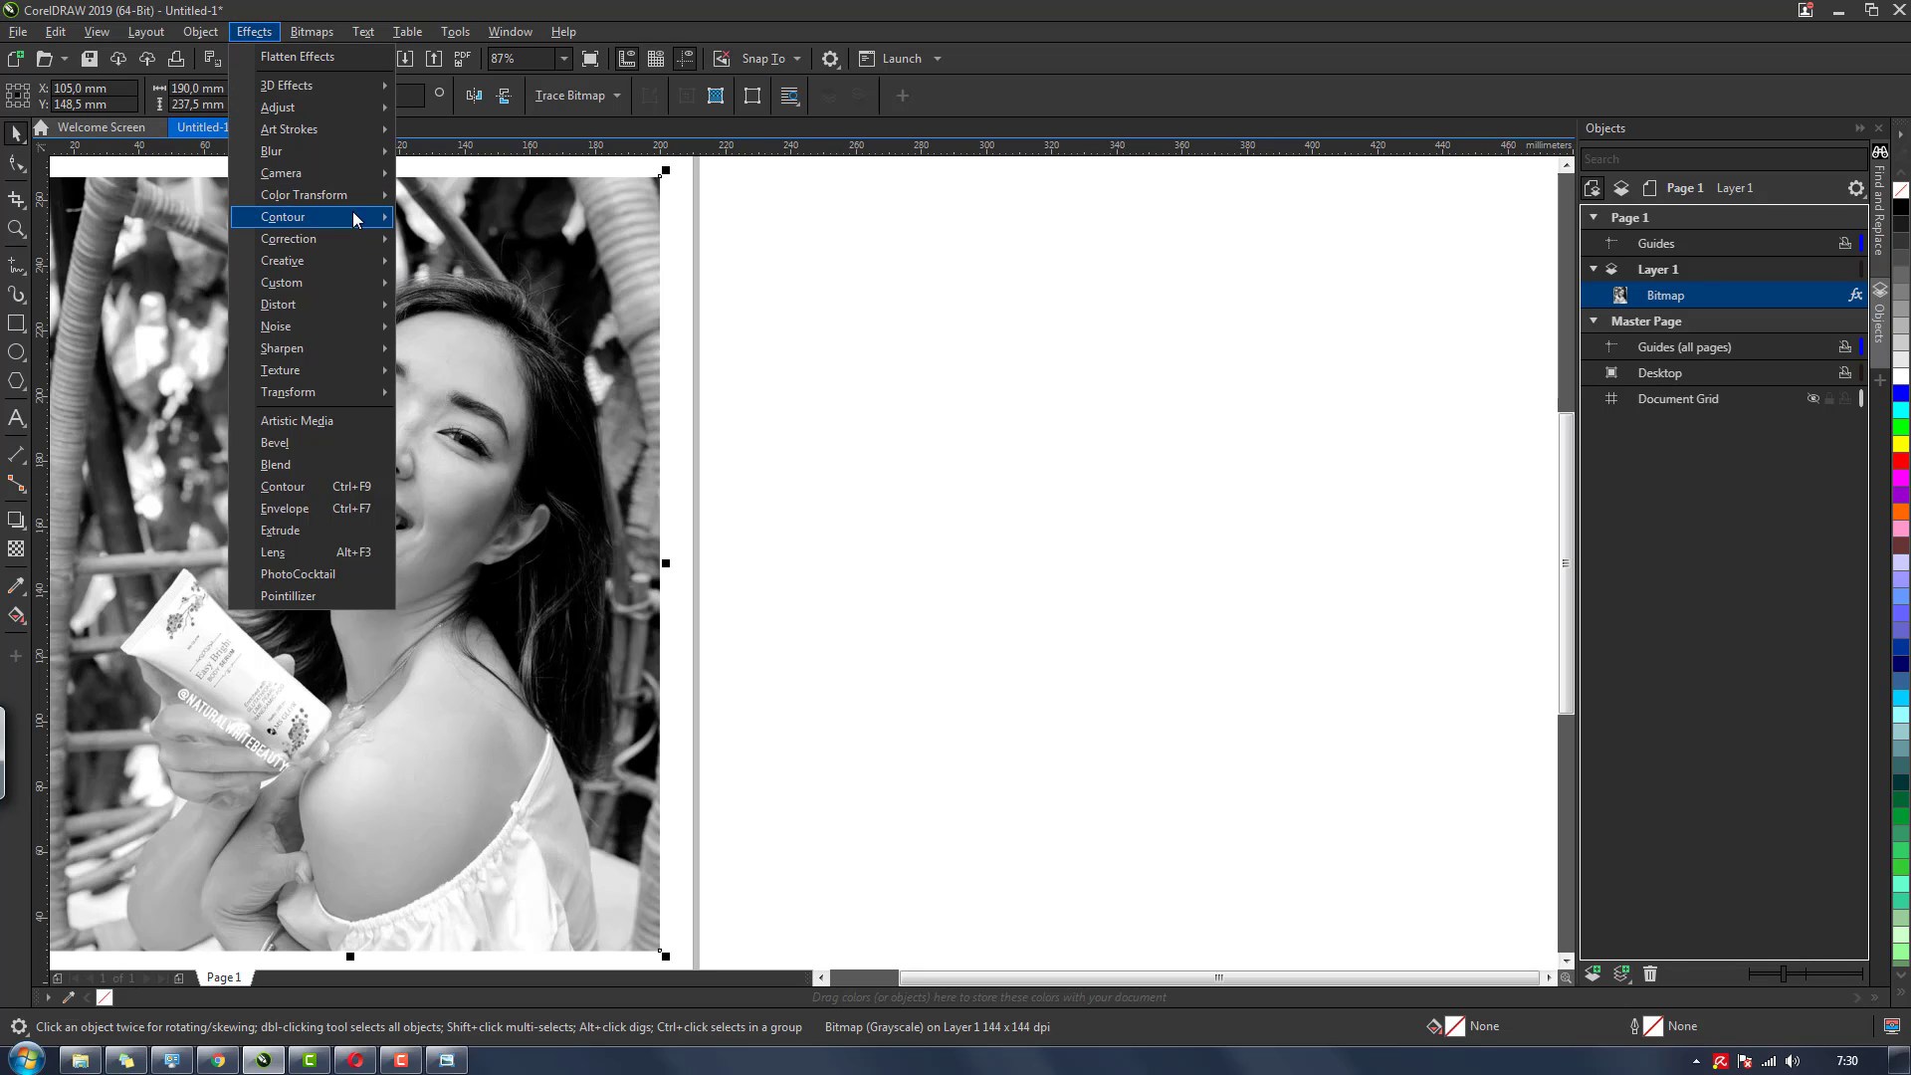
mouse_move(378, 200)
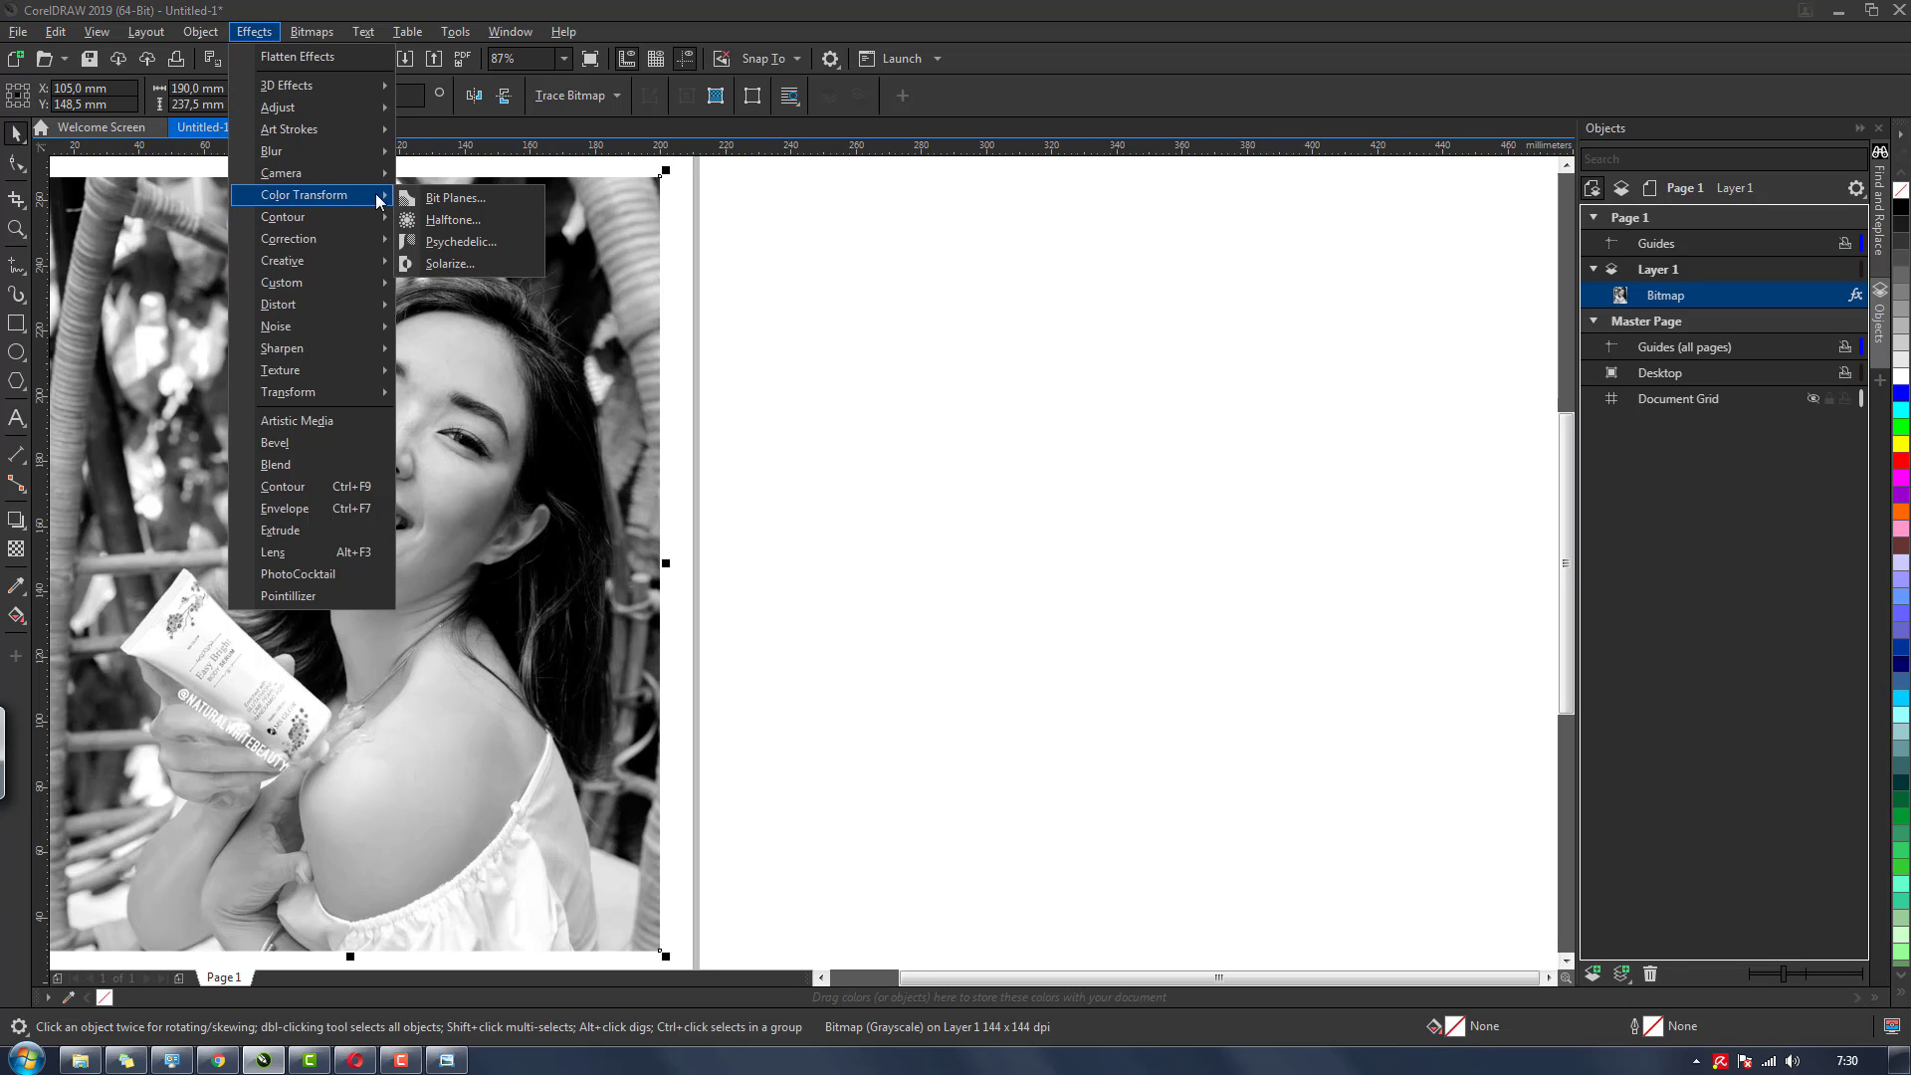
click(438, 221)
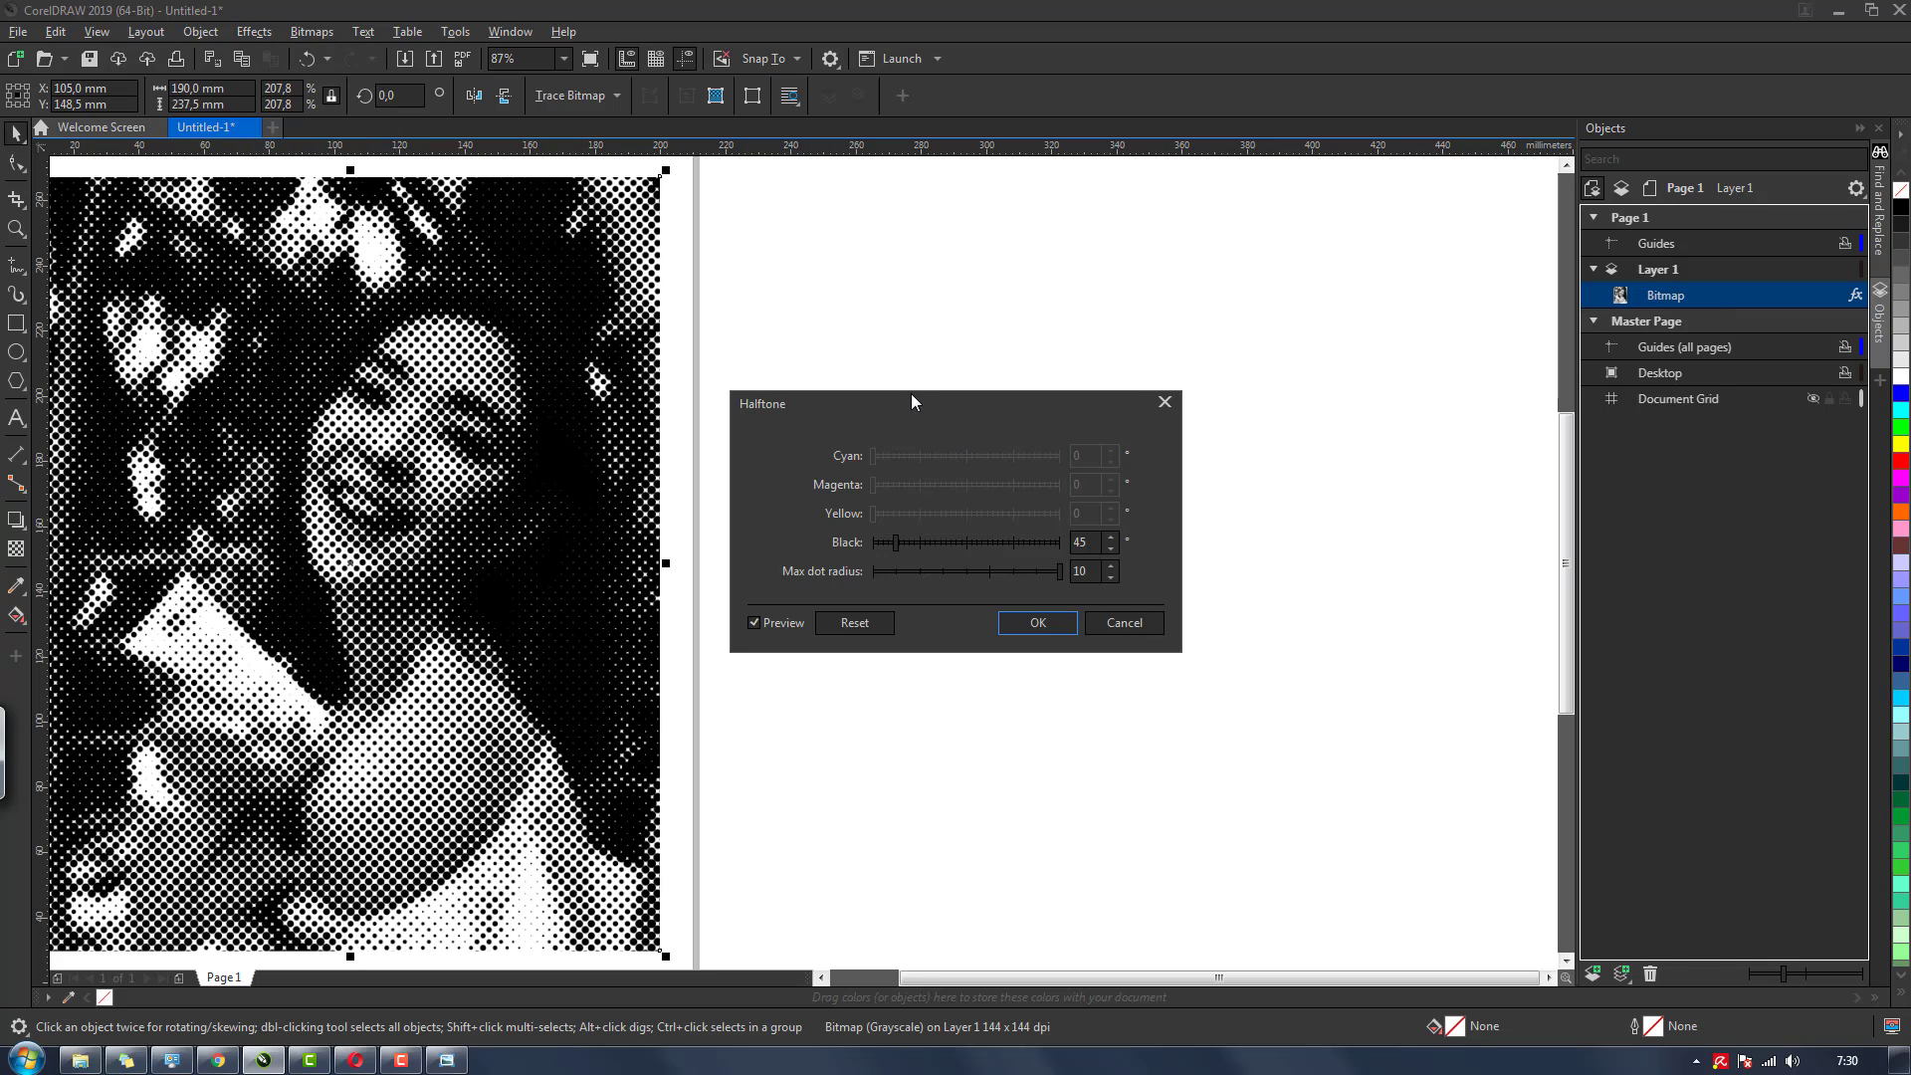
drag(902, 403, 908, 346)
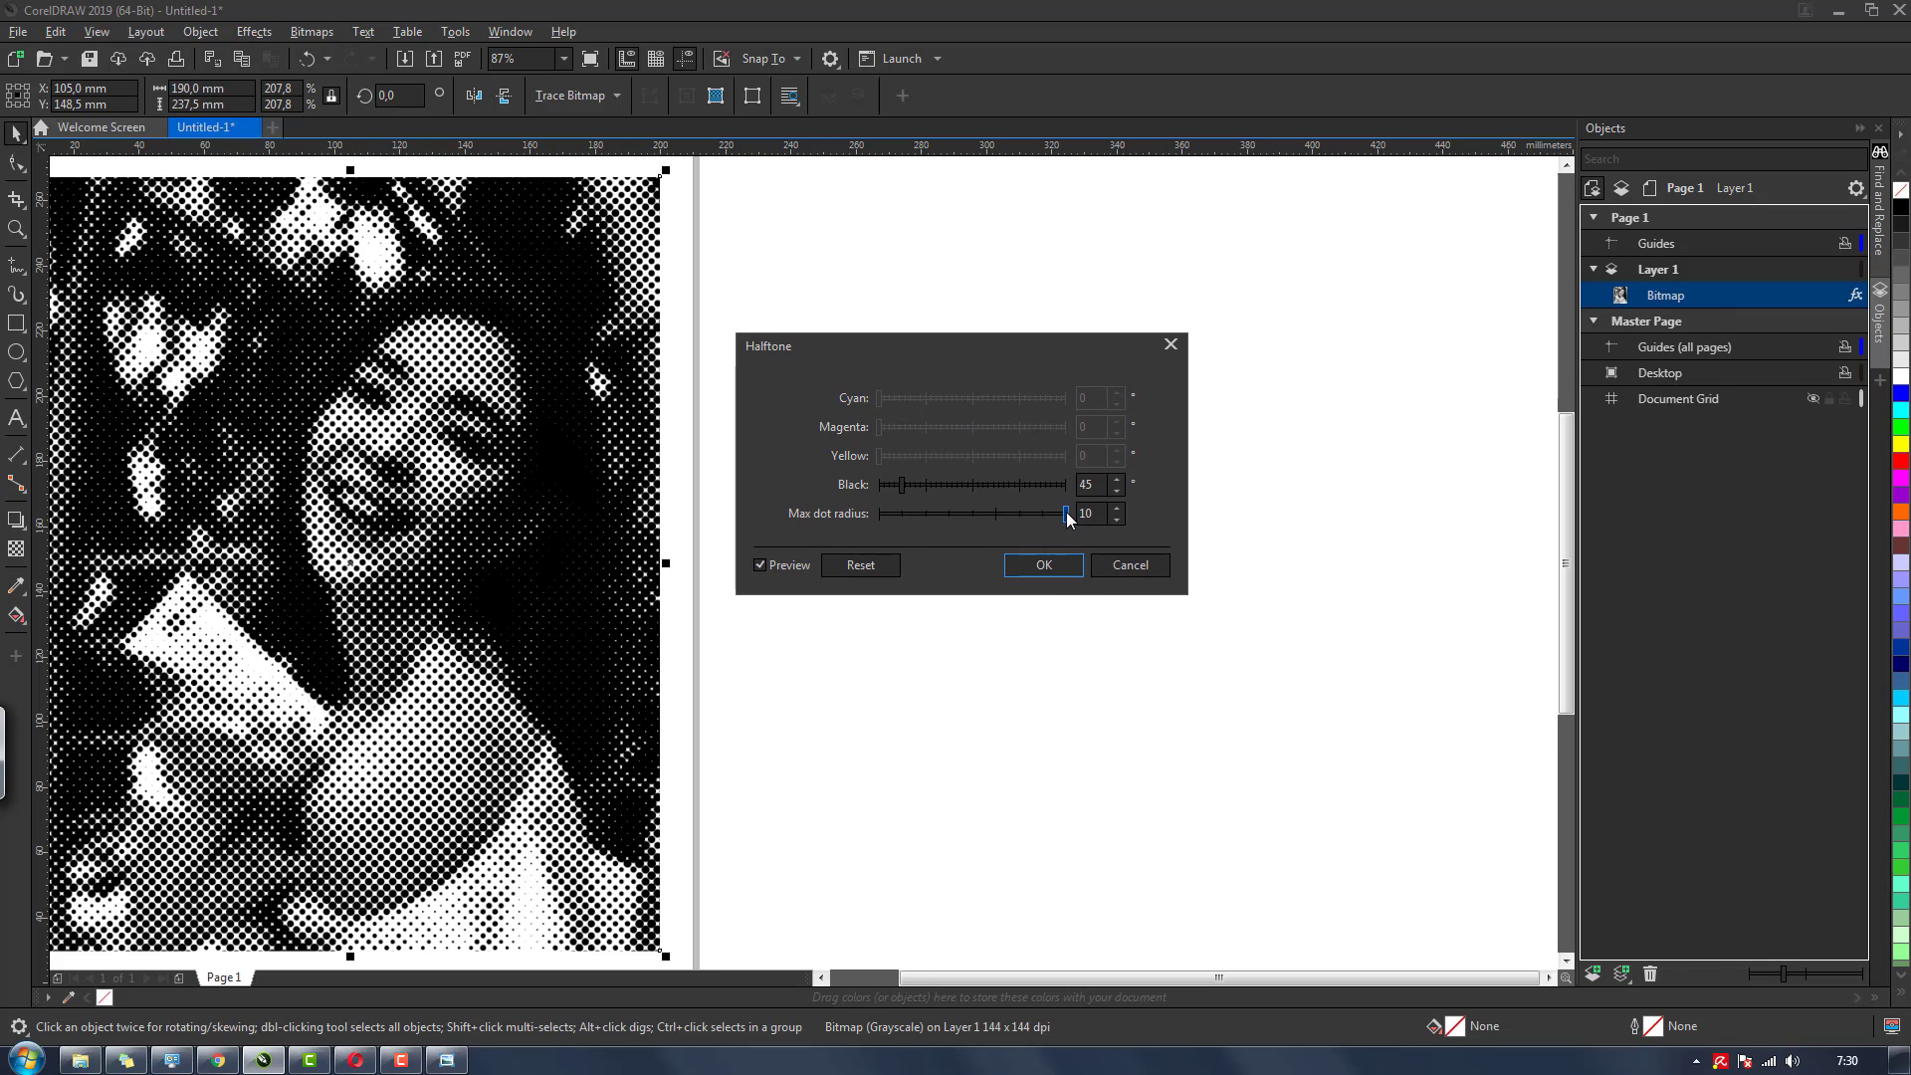
drag(1068, 518, 1019, 515)
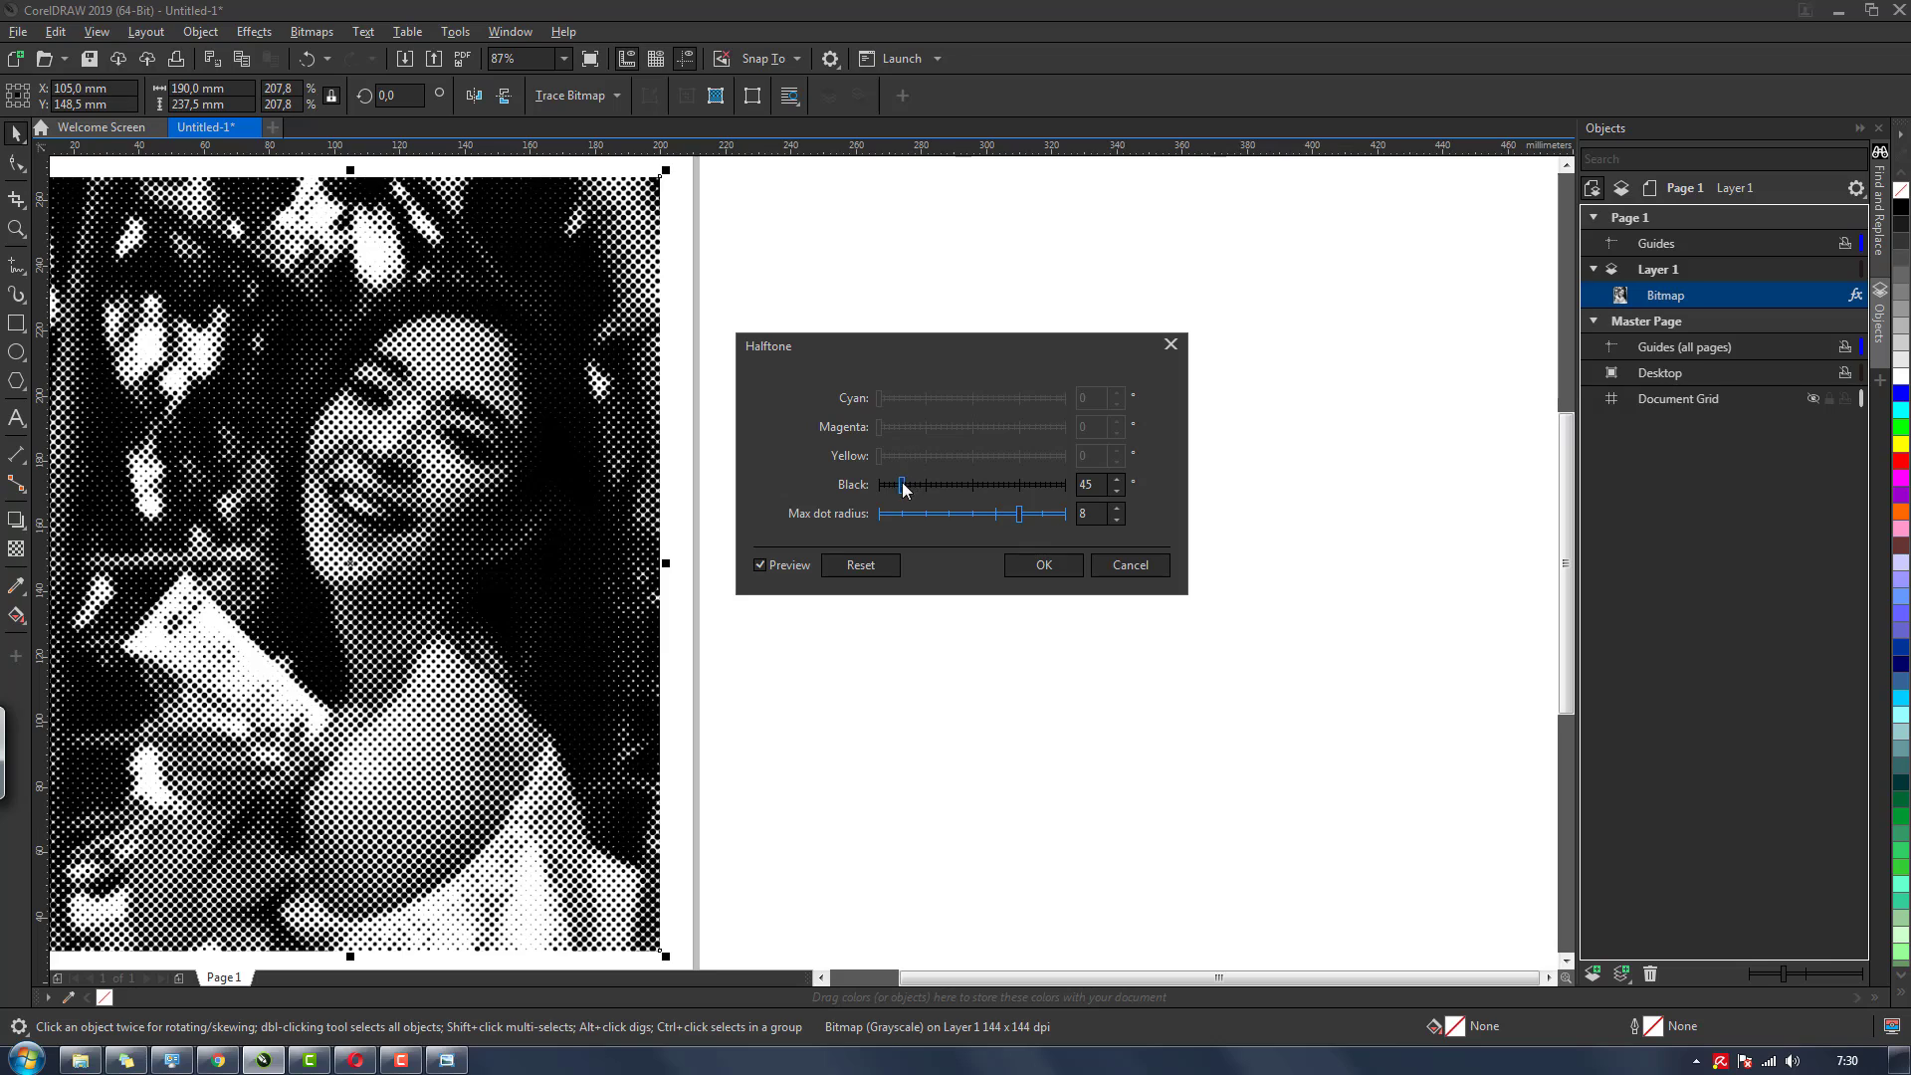
drag(903, 486, 928, 520)
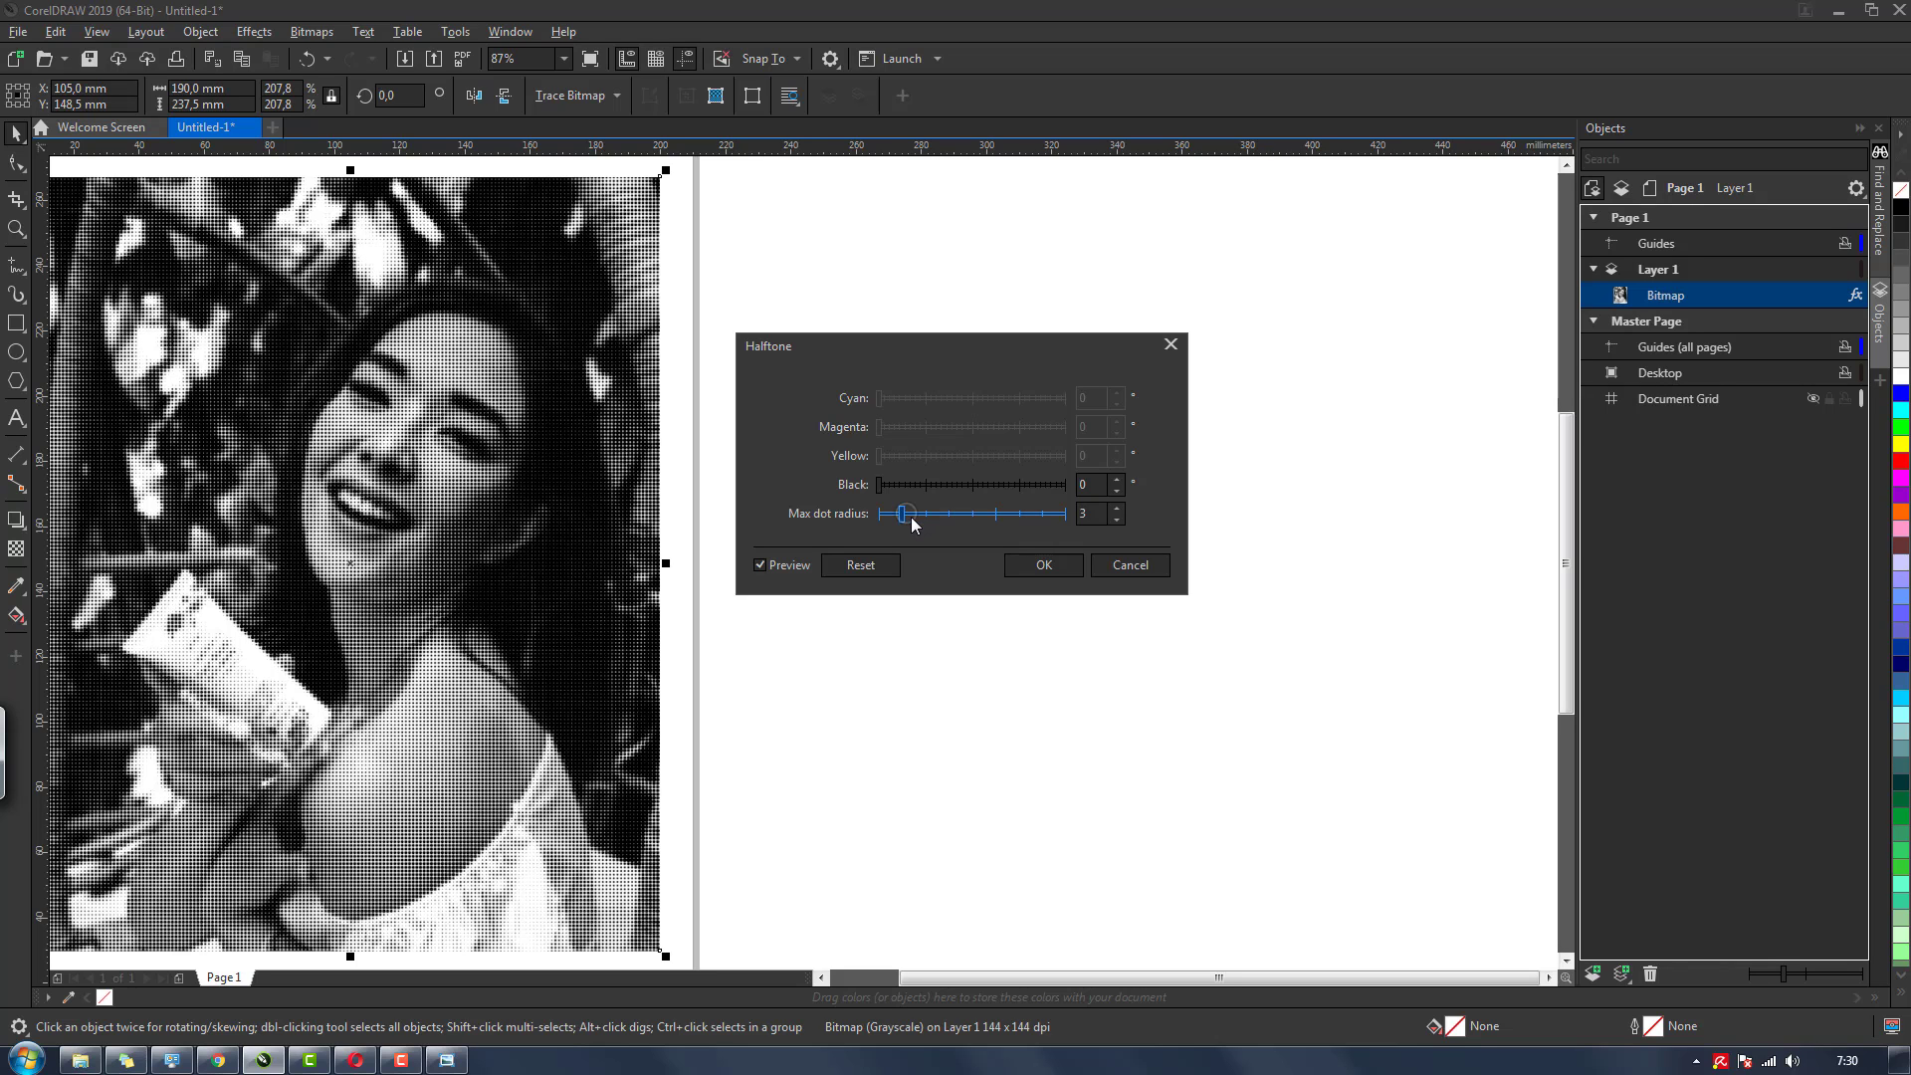
drag(911, 517, 926, 525)
click(906, 517)
Compare the photo with and without the halftone preview, set Black to 80°, and apply the effect
click(759, 566)
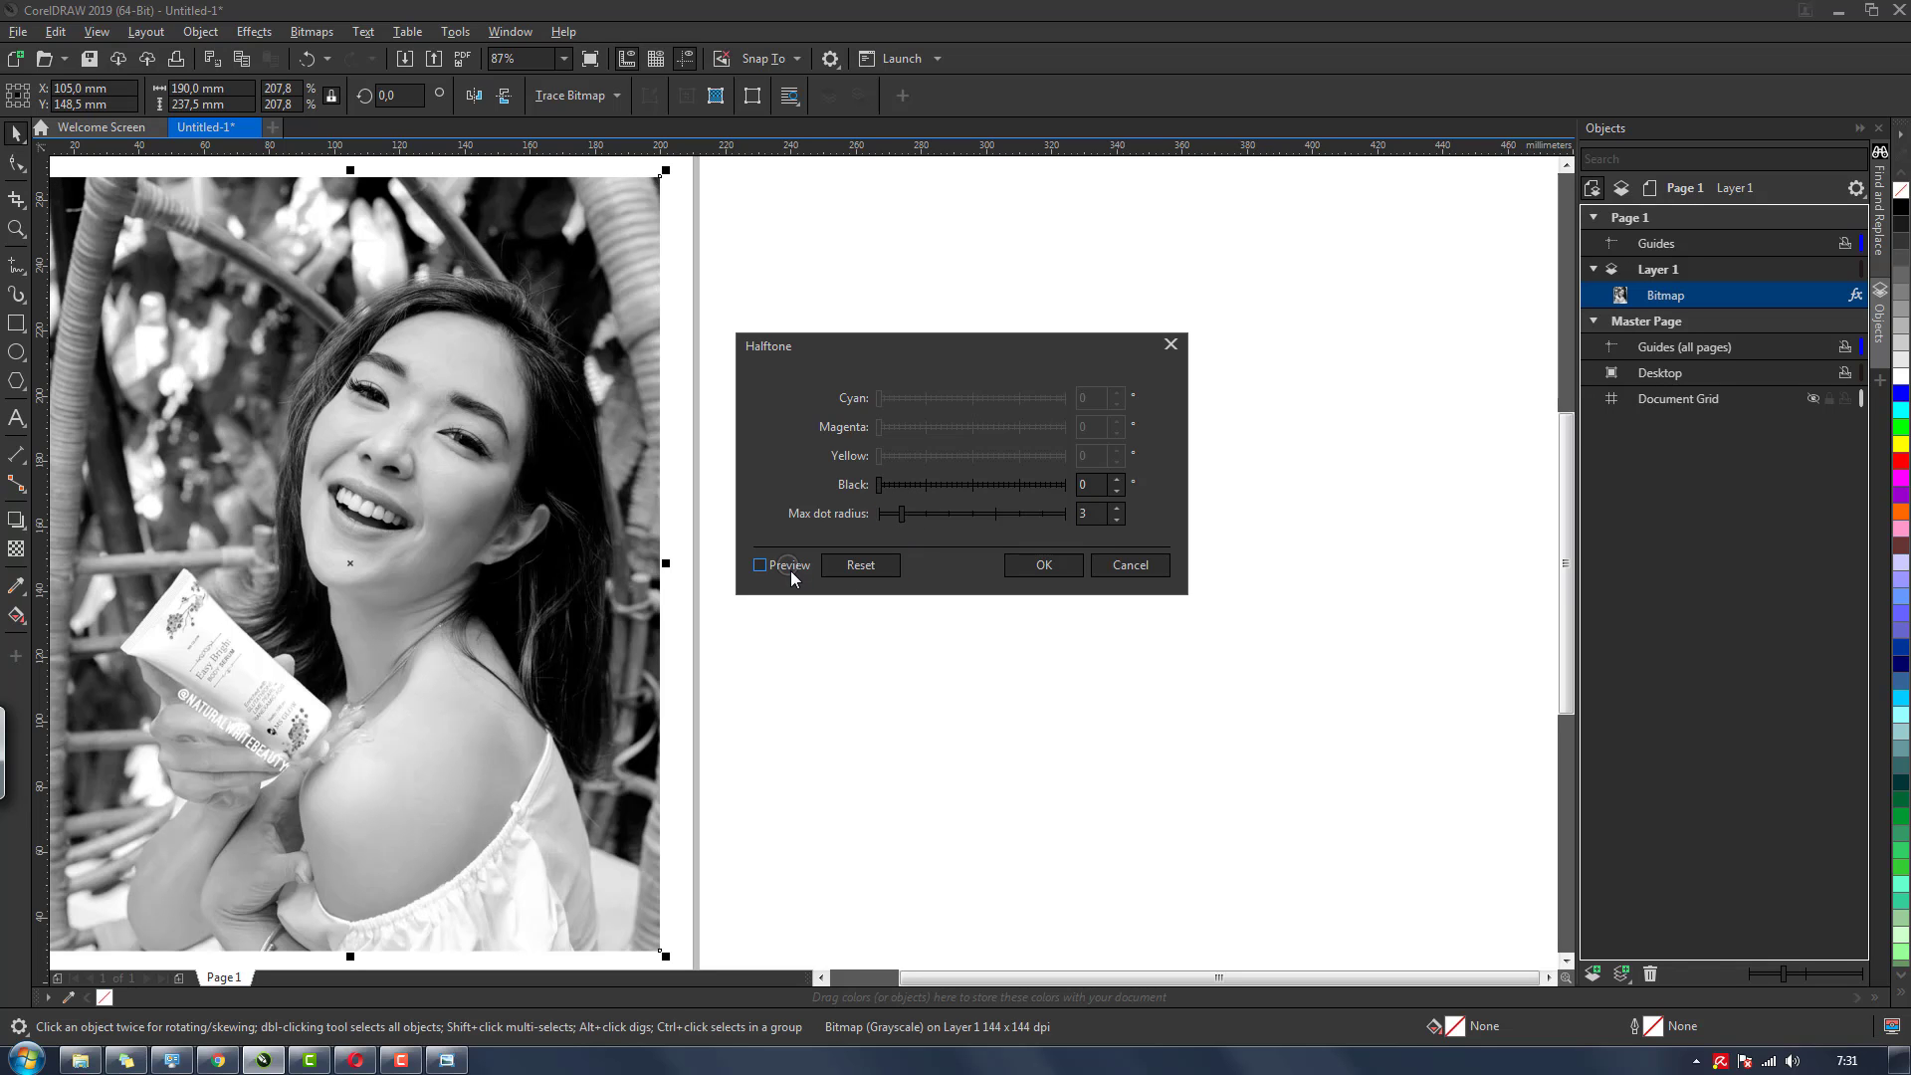
click(790, 570)
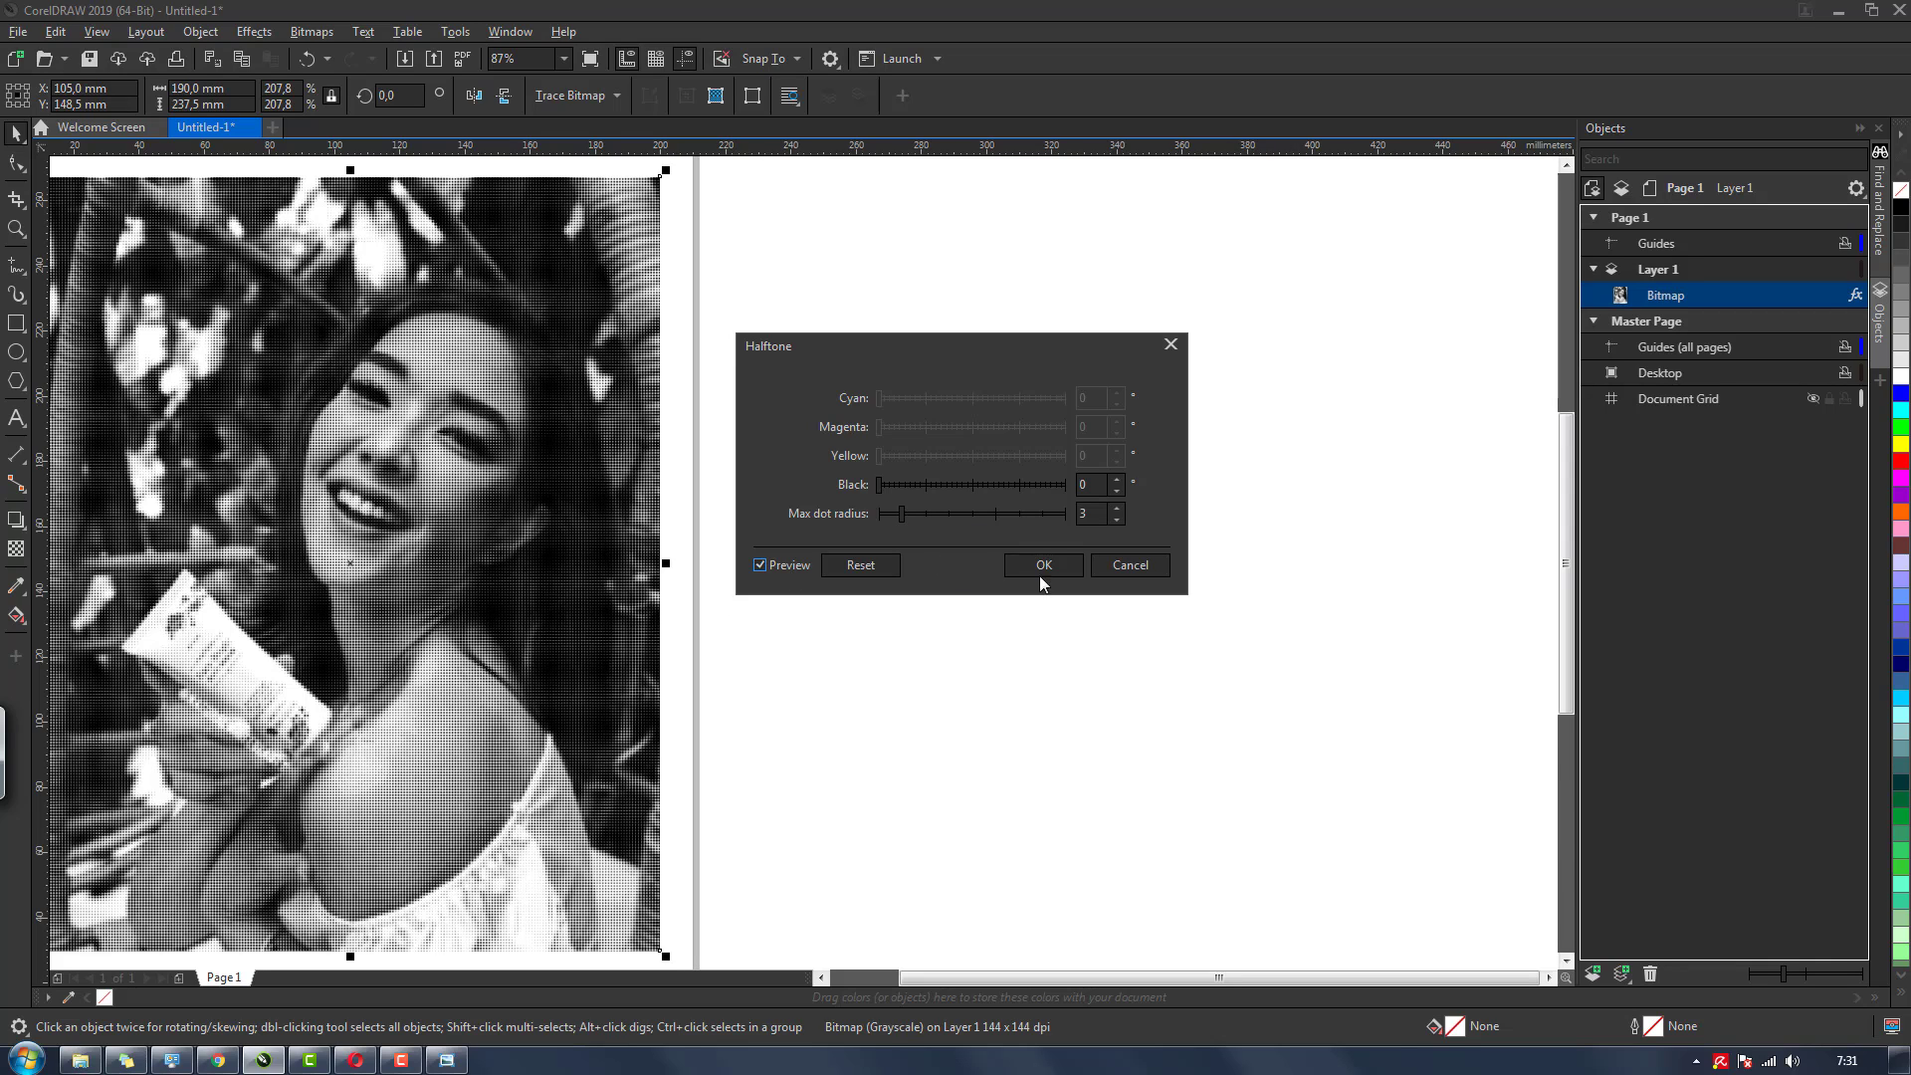
click(886, 482)
mouse_move(976, 486)
mouse_down()
mouse_move(1077, 487)
mouse_move(947, 482)
mouse_up()
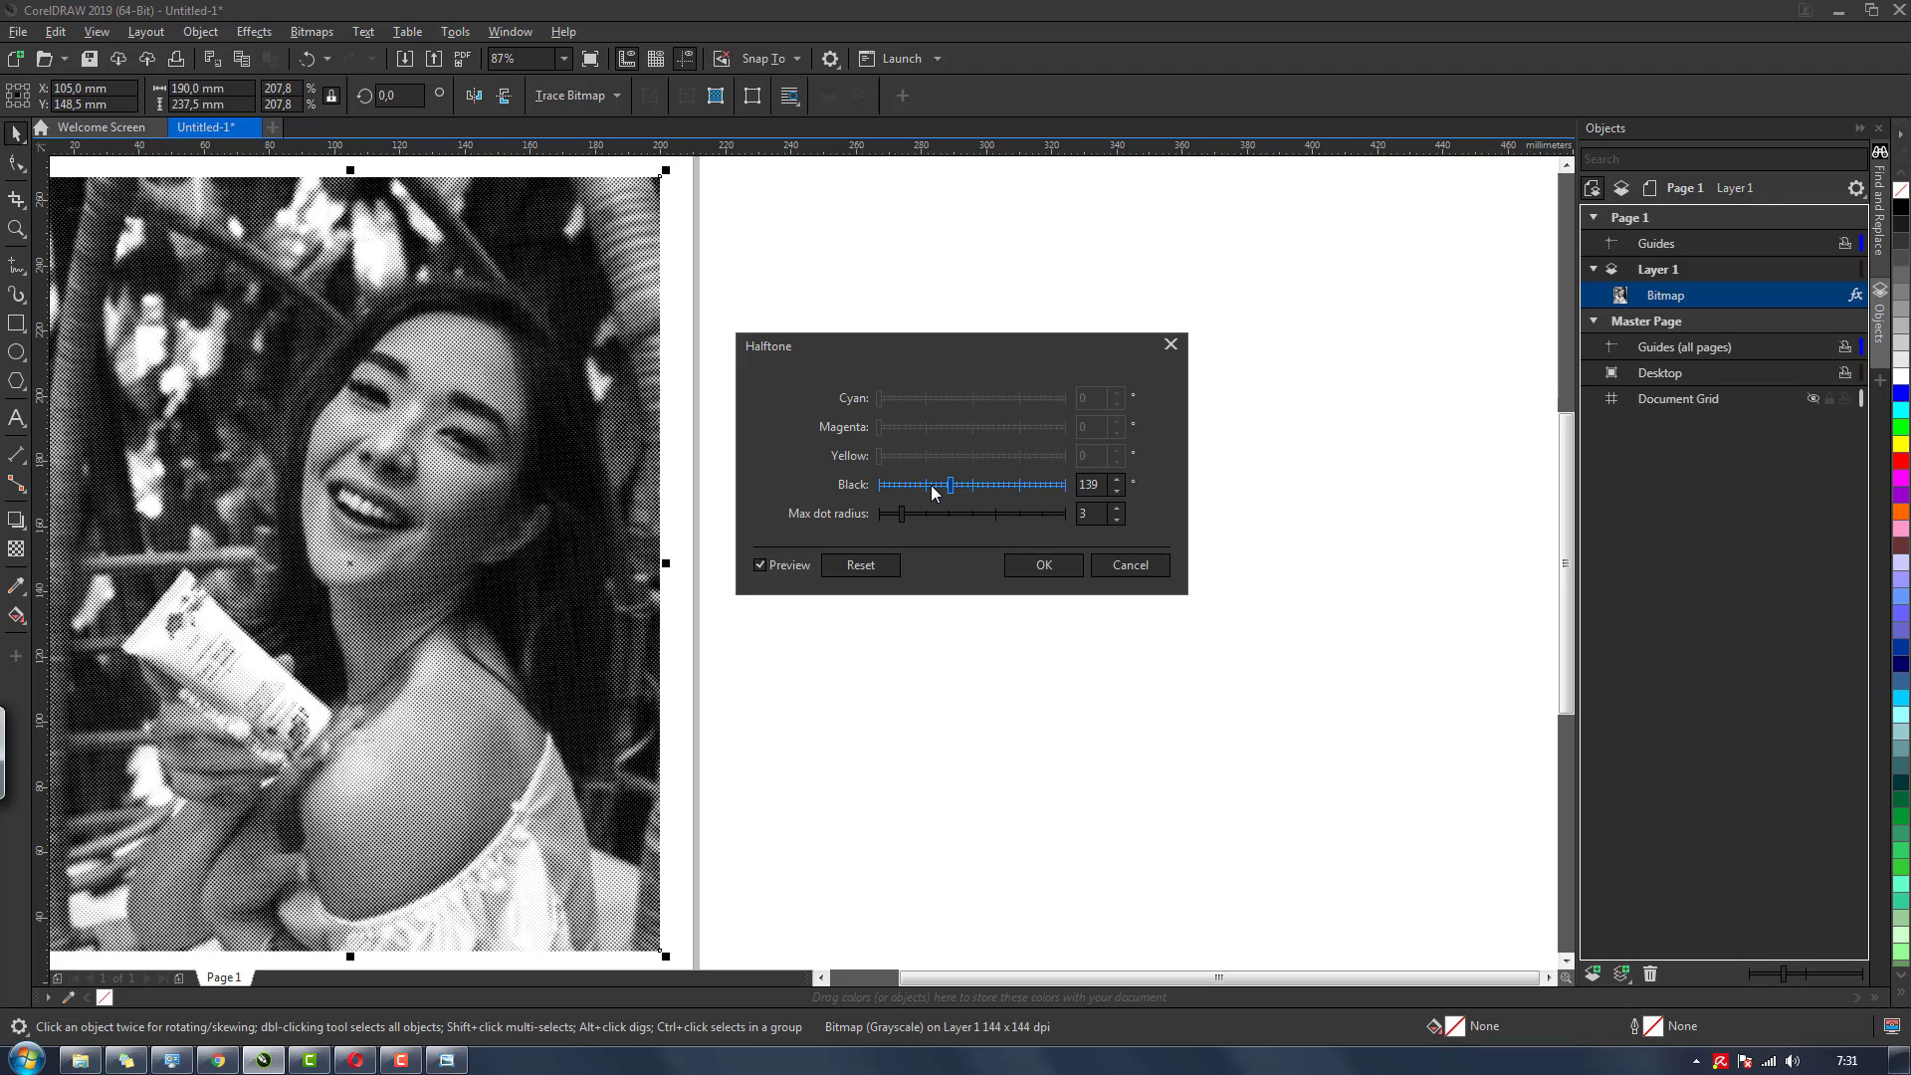
click(930, 484)
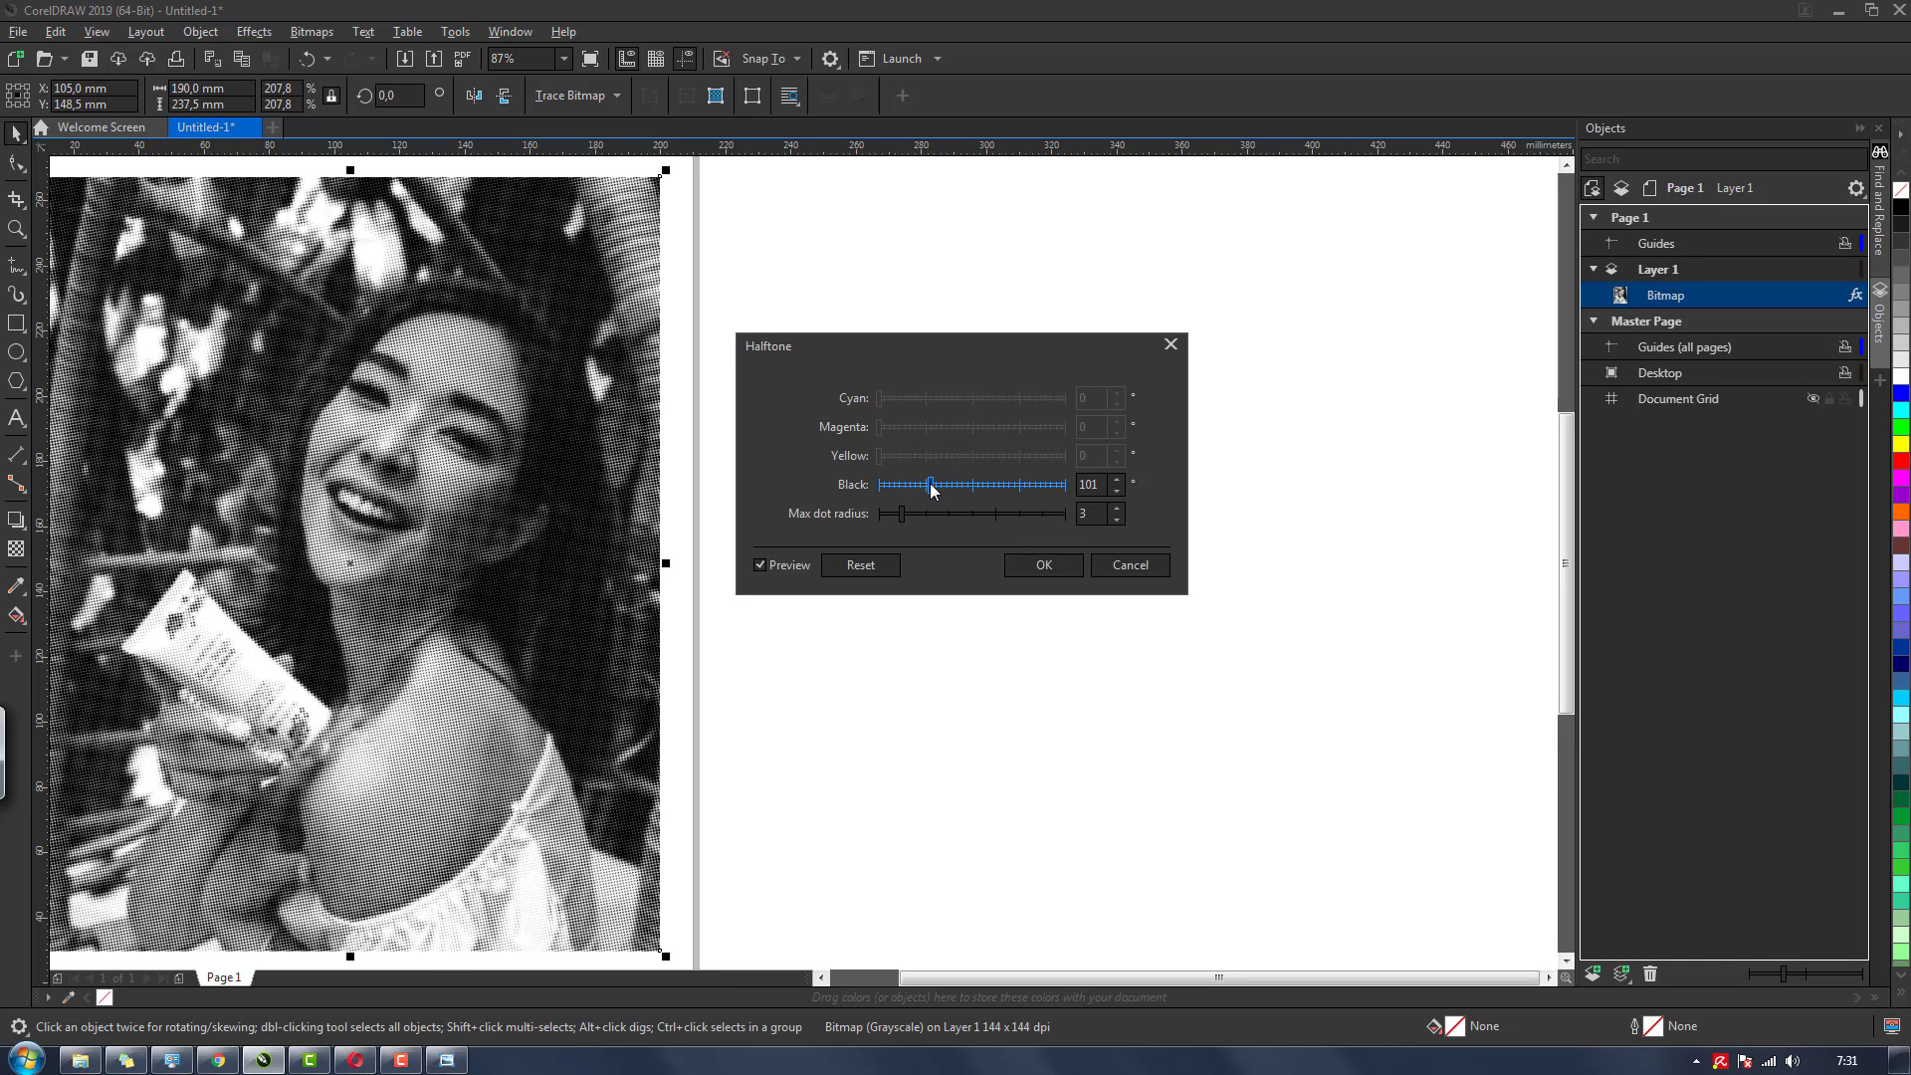
drag(931, 485, 921, 484)
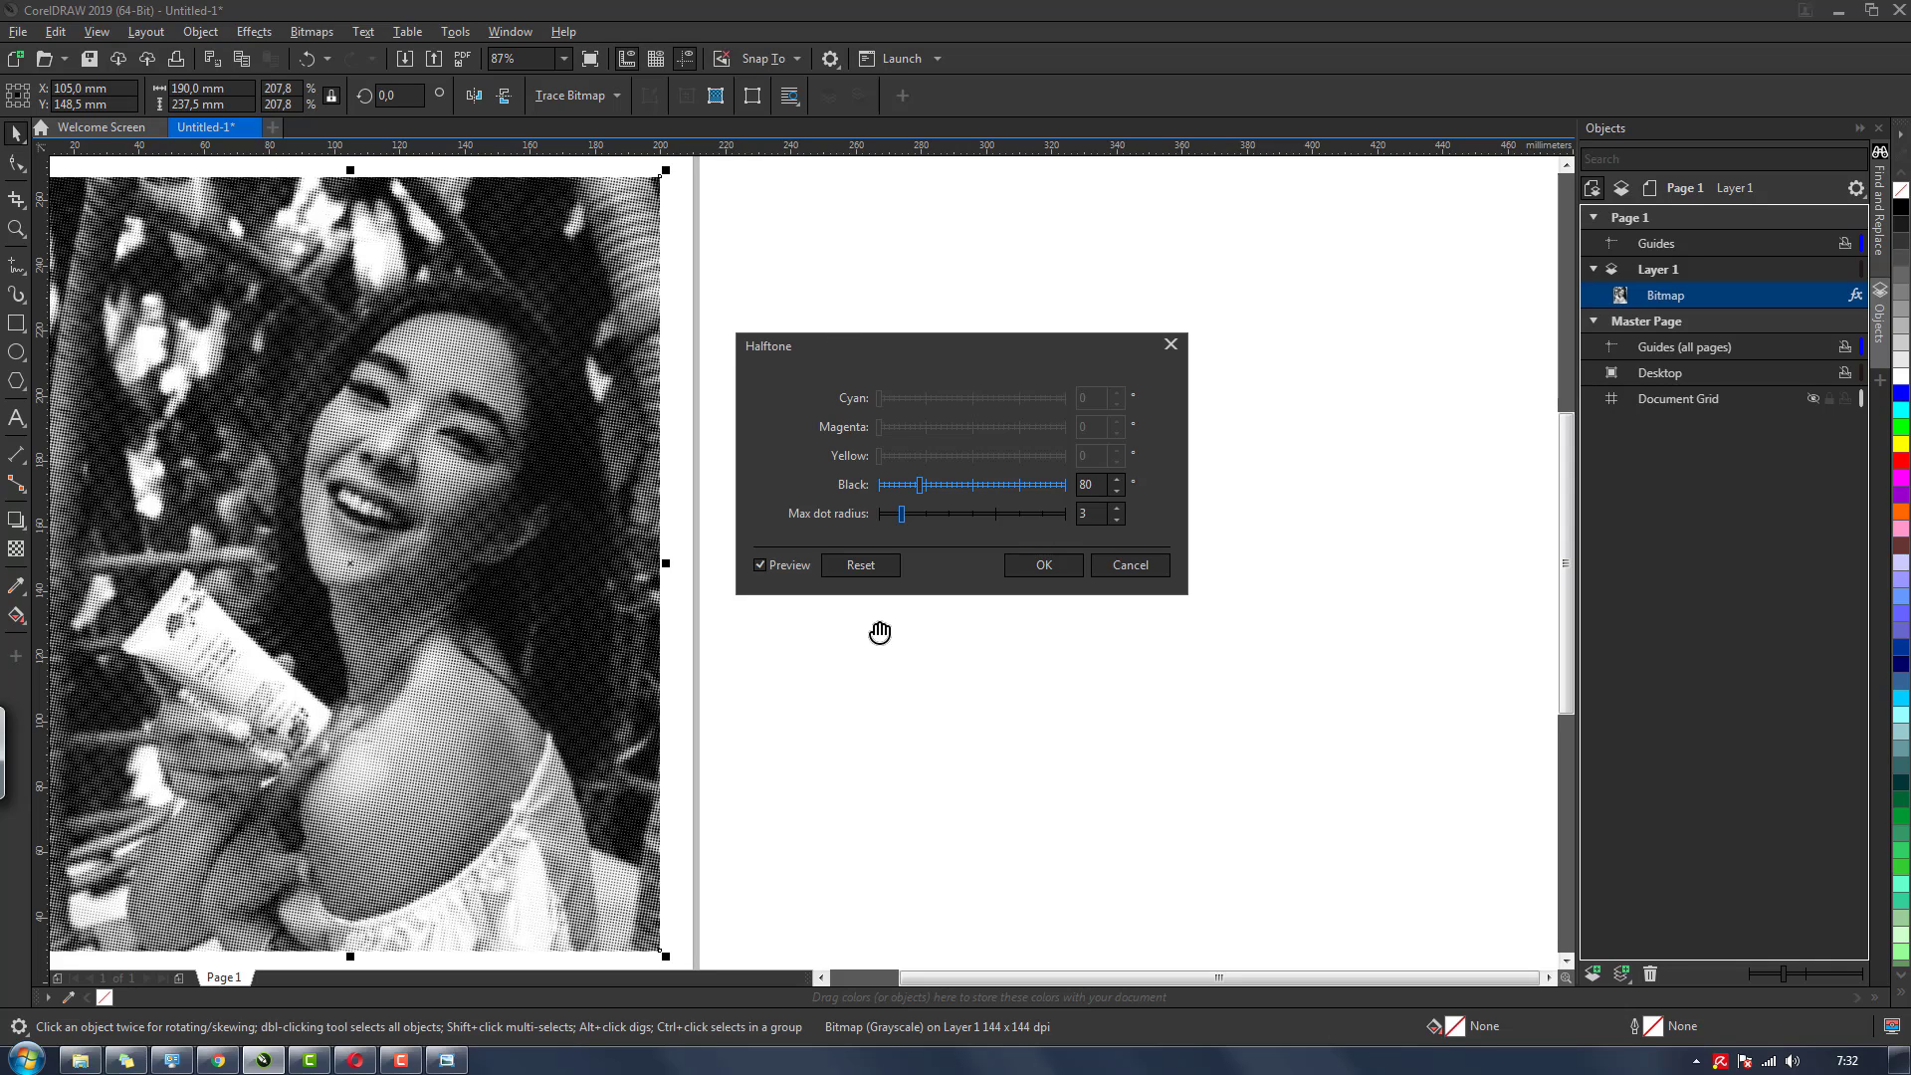
click(1035, 567)
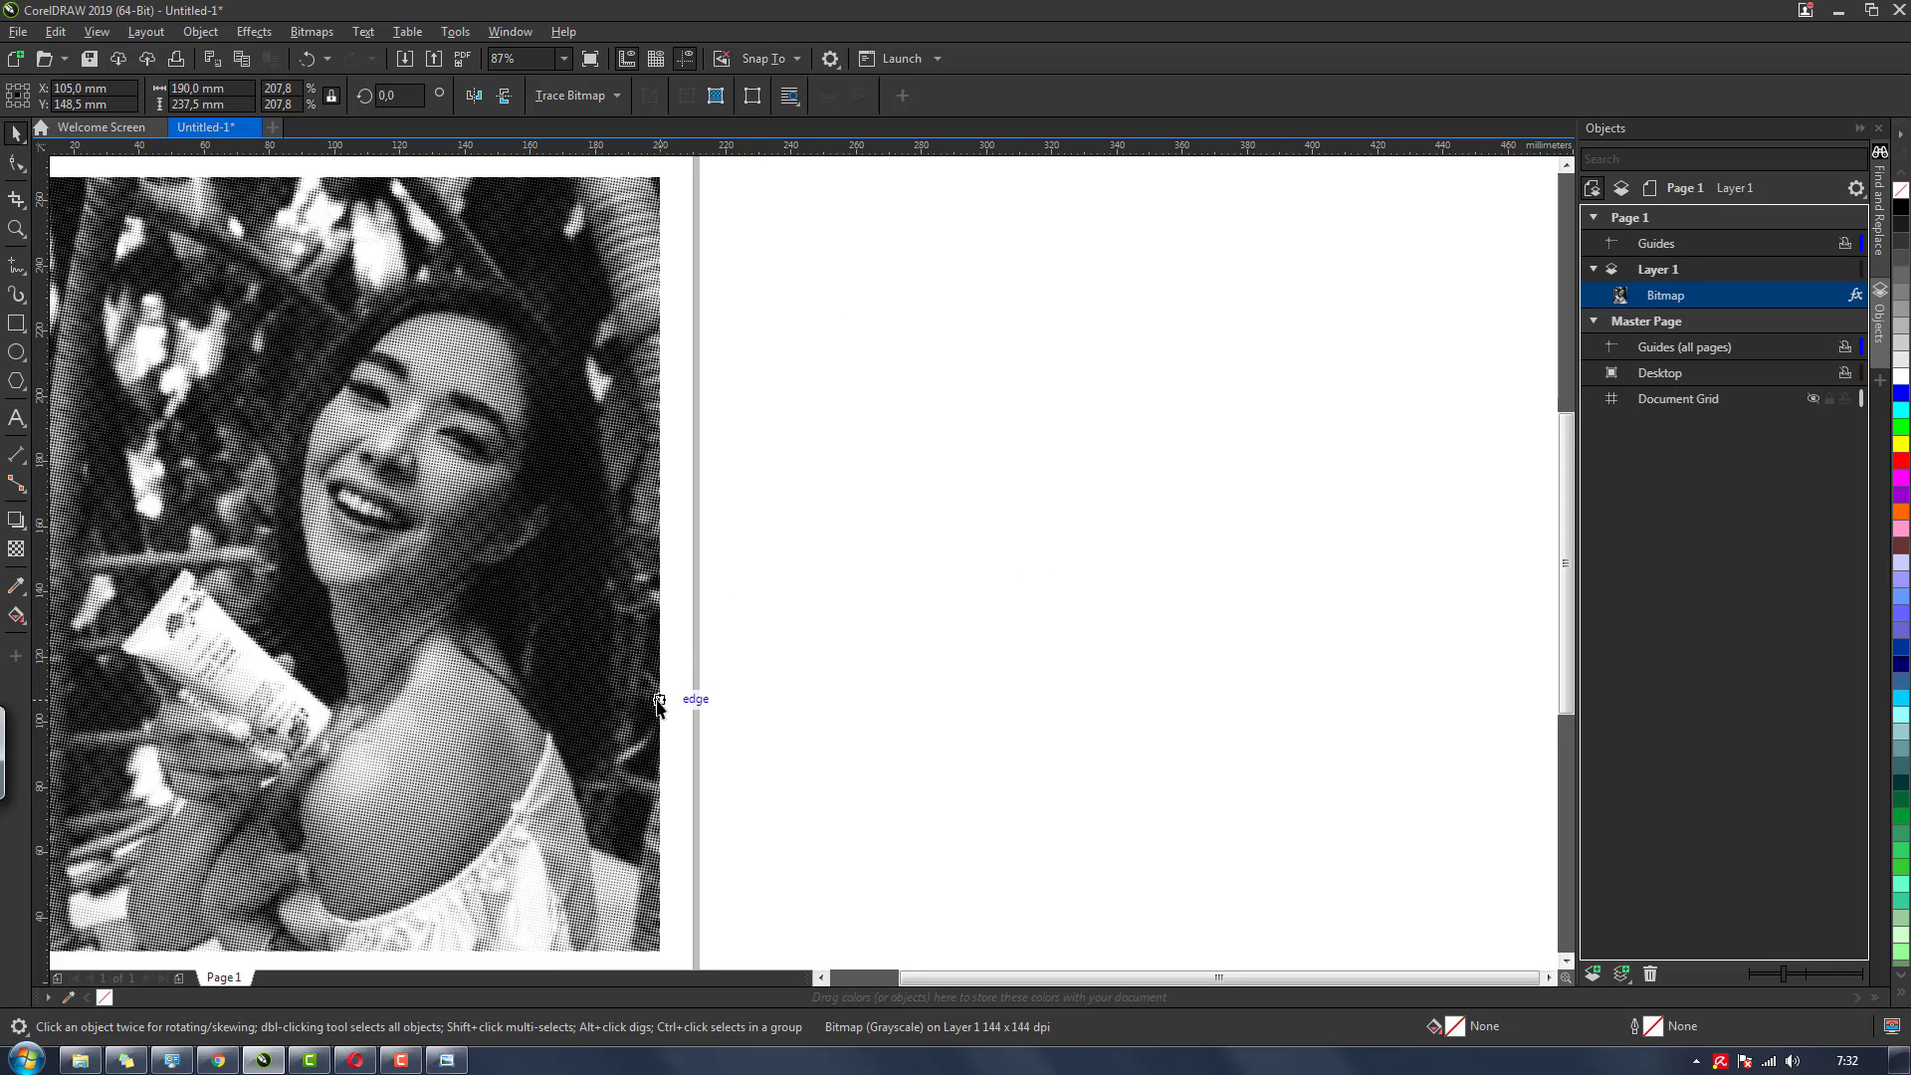
Examine the halftone dots on the face up close and the photo as a whole on the page
scroll(692, 615, down, 2)
scroll(520, 573, up, 2)
scroll(669, 484, up, 1)
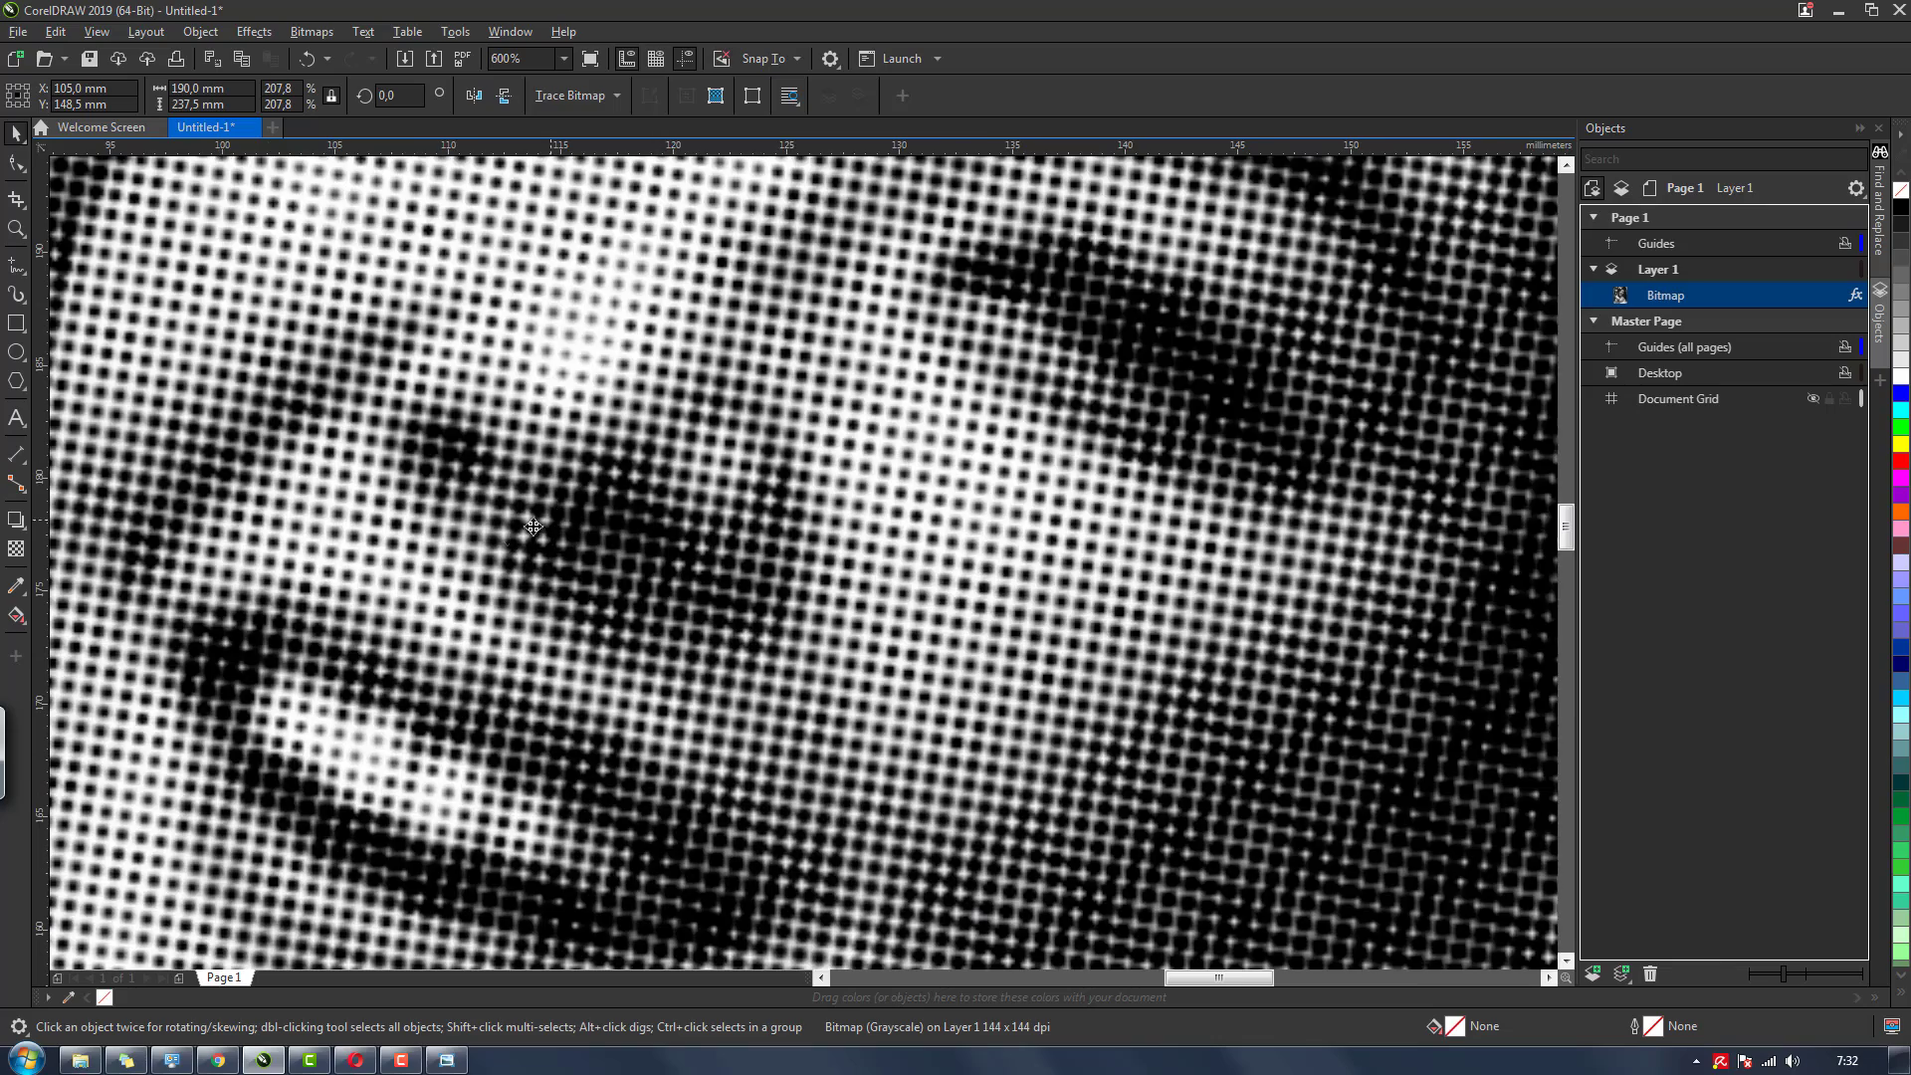
scroll(657, 517, down, 3)
scroll(652, 538, up, 1)
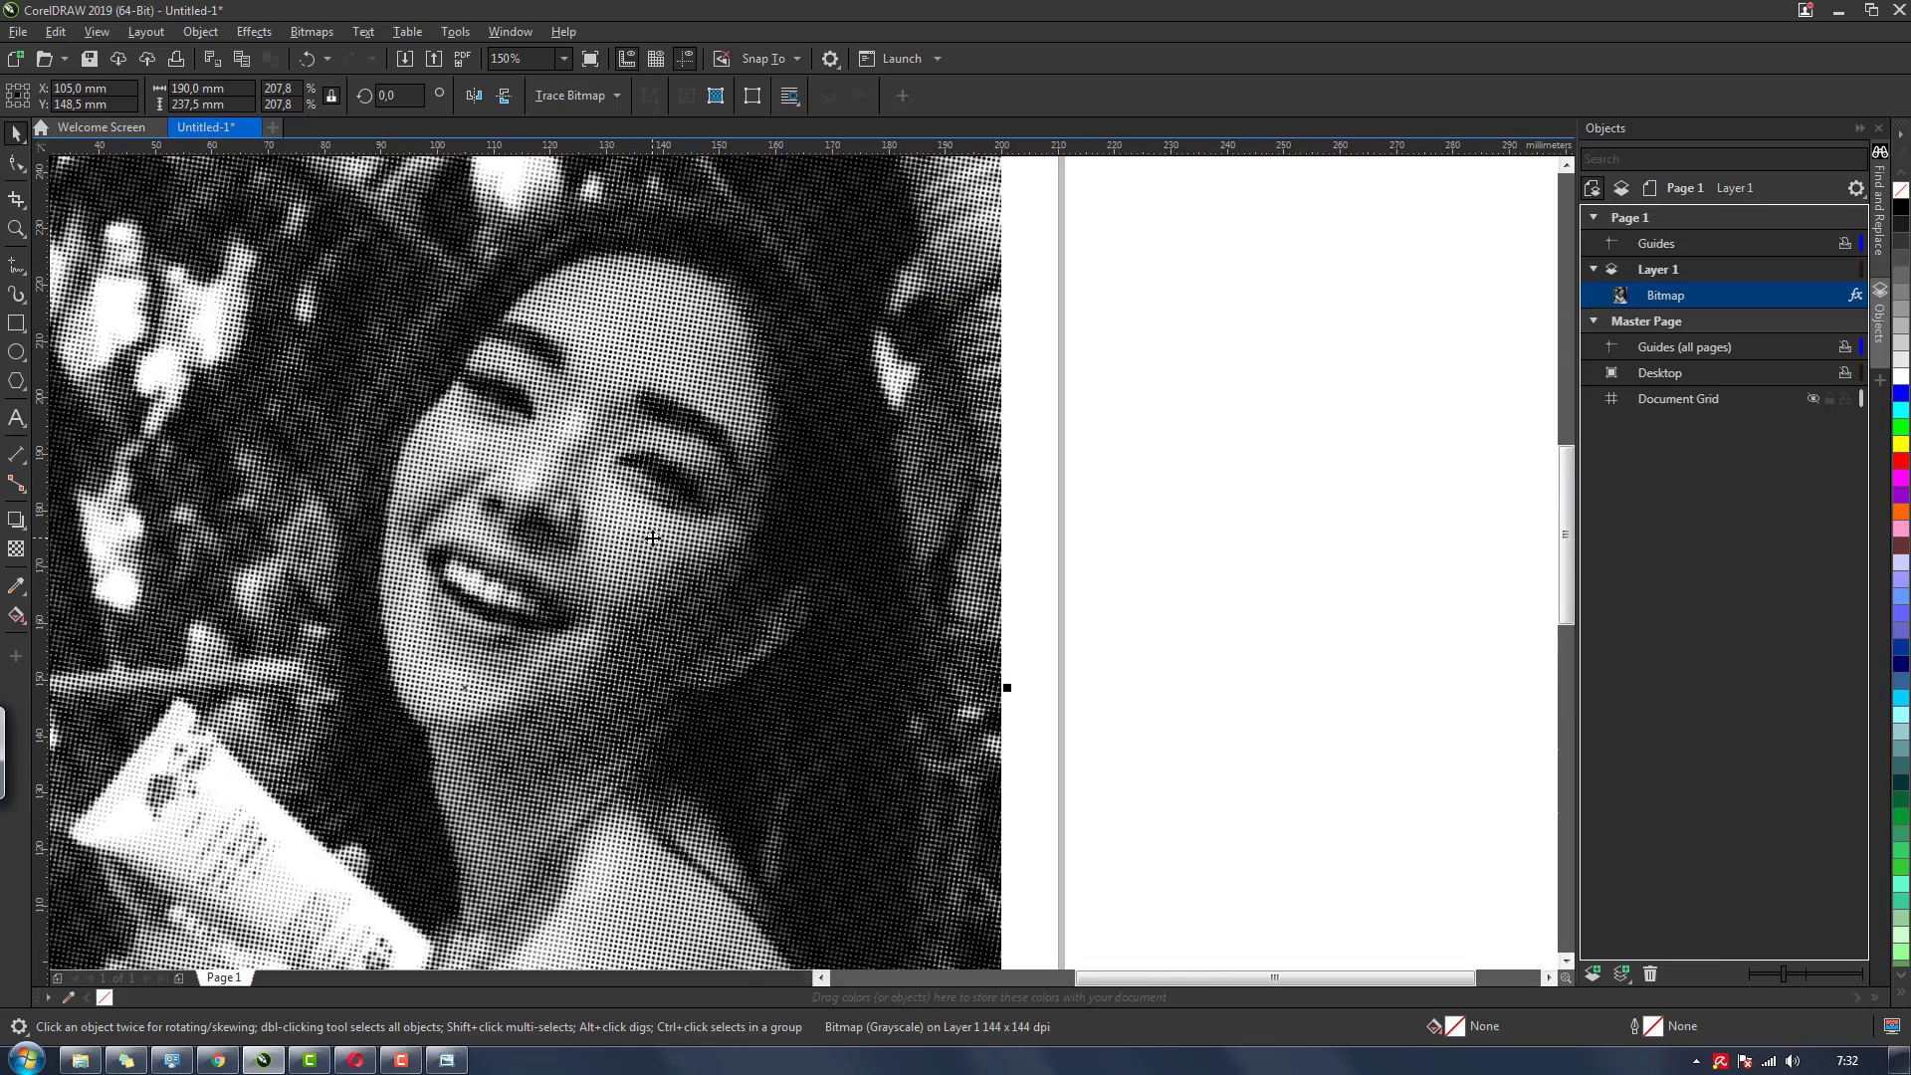
scroll(652, 538, down, 1)
click(1017, 569)
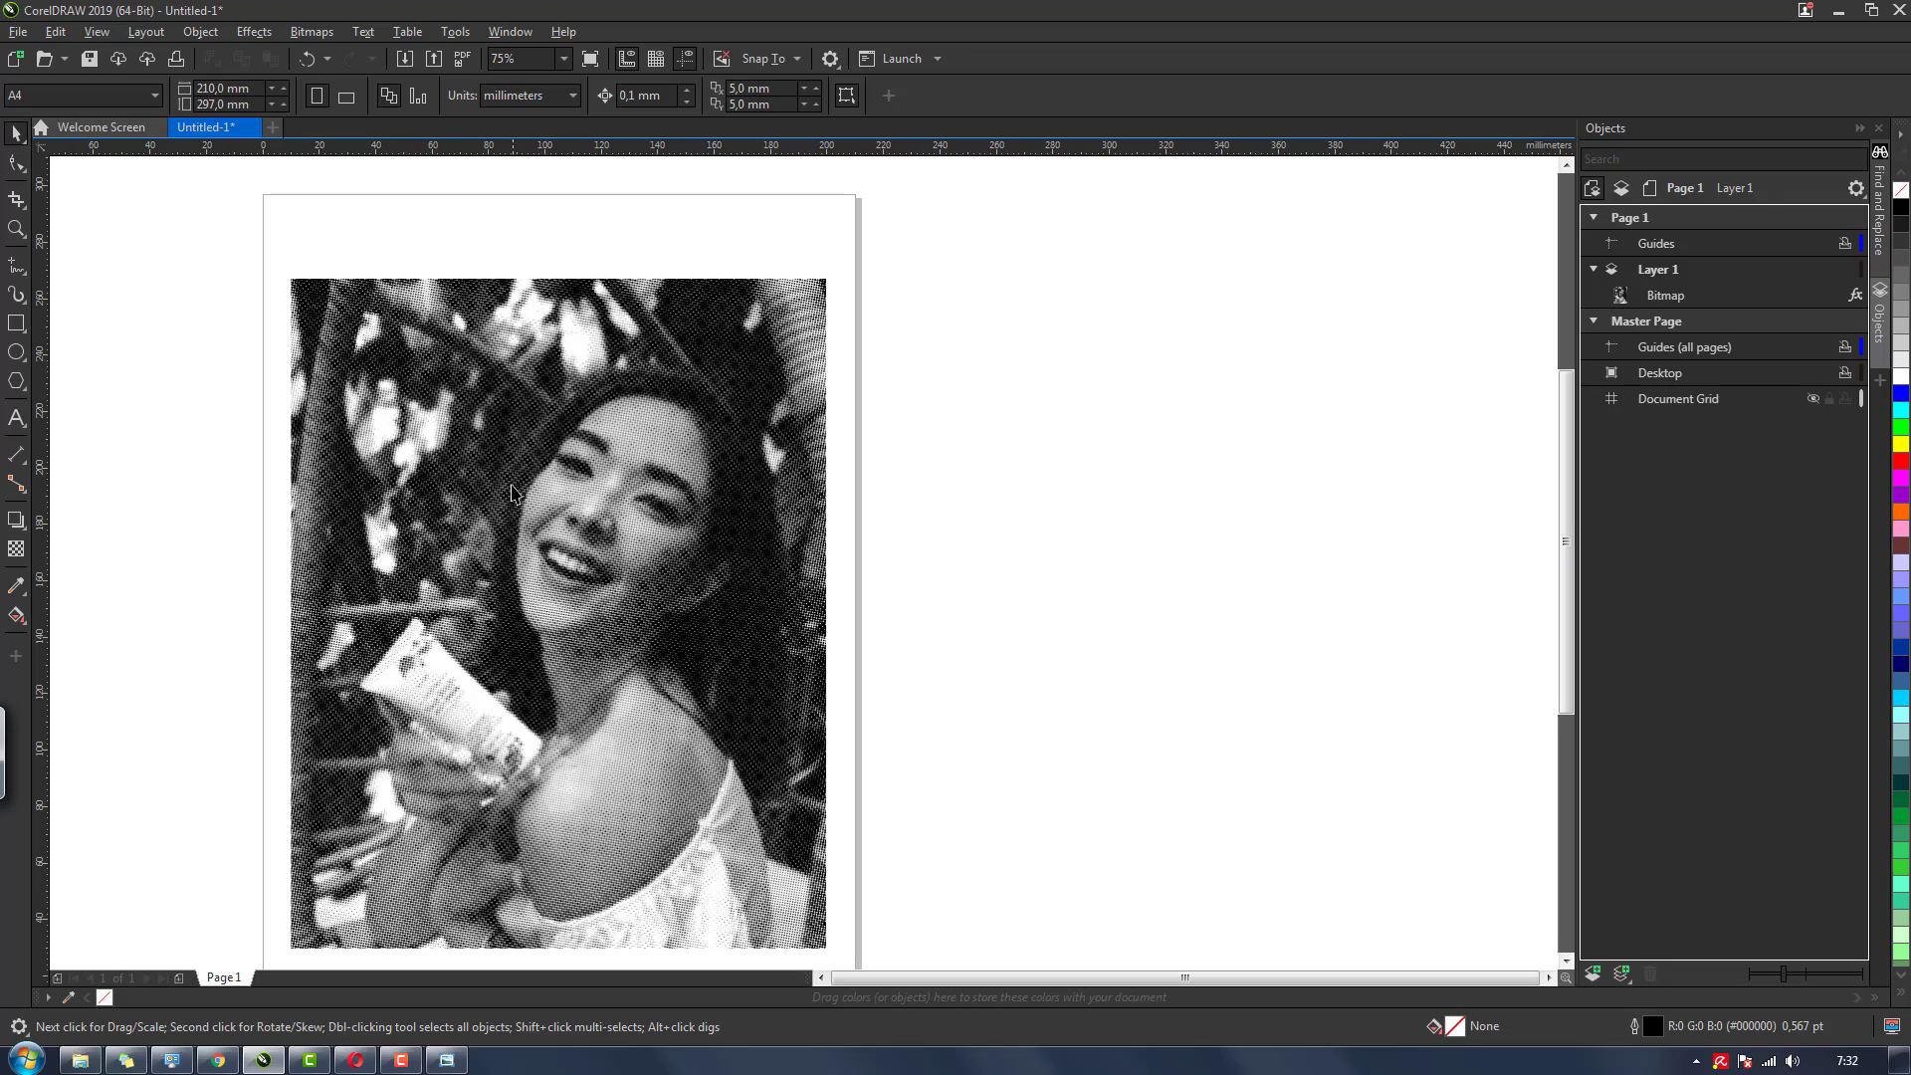
drag(1568, 559, 1568, 570)
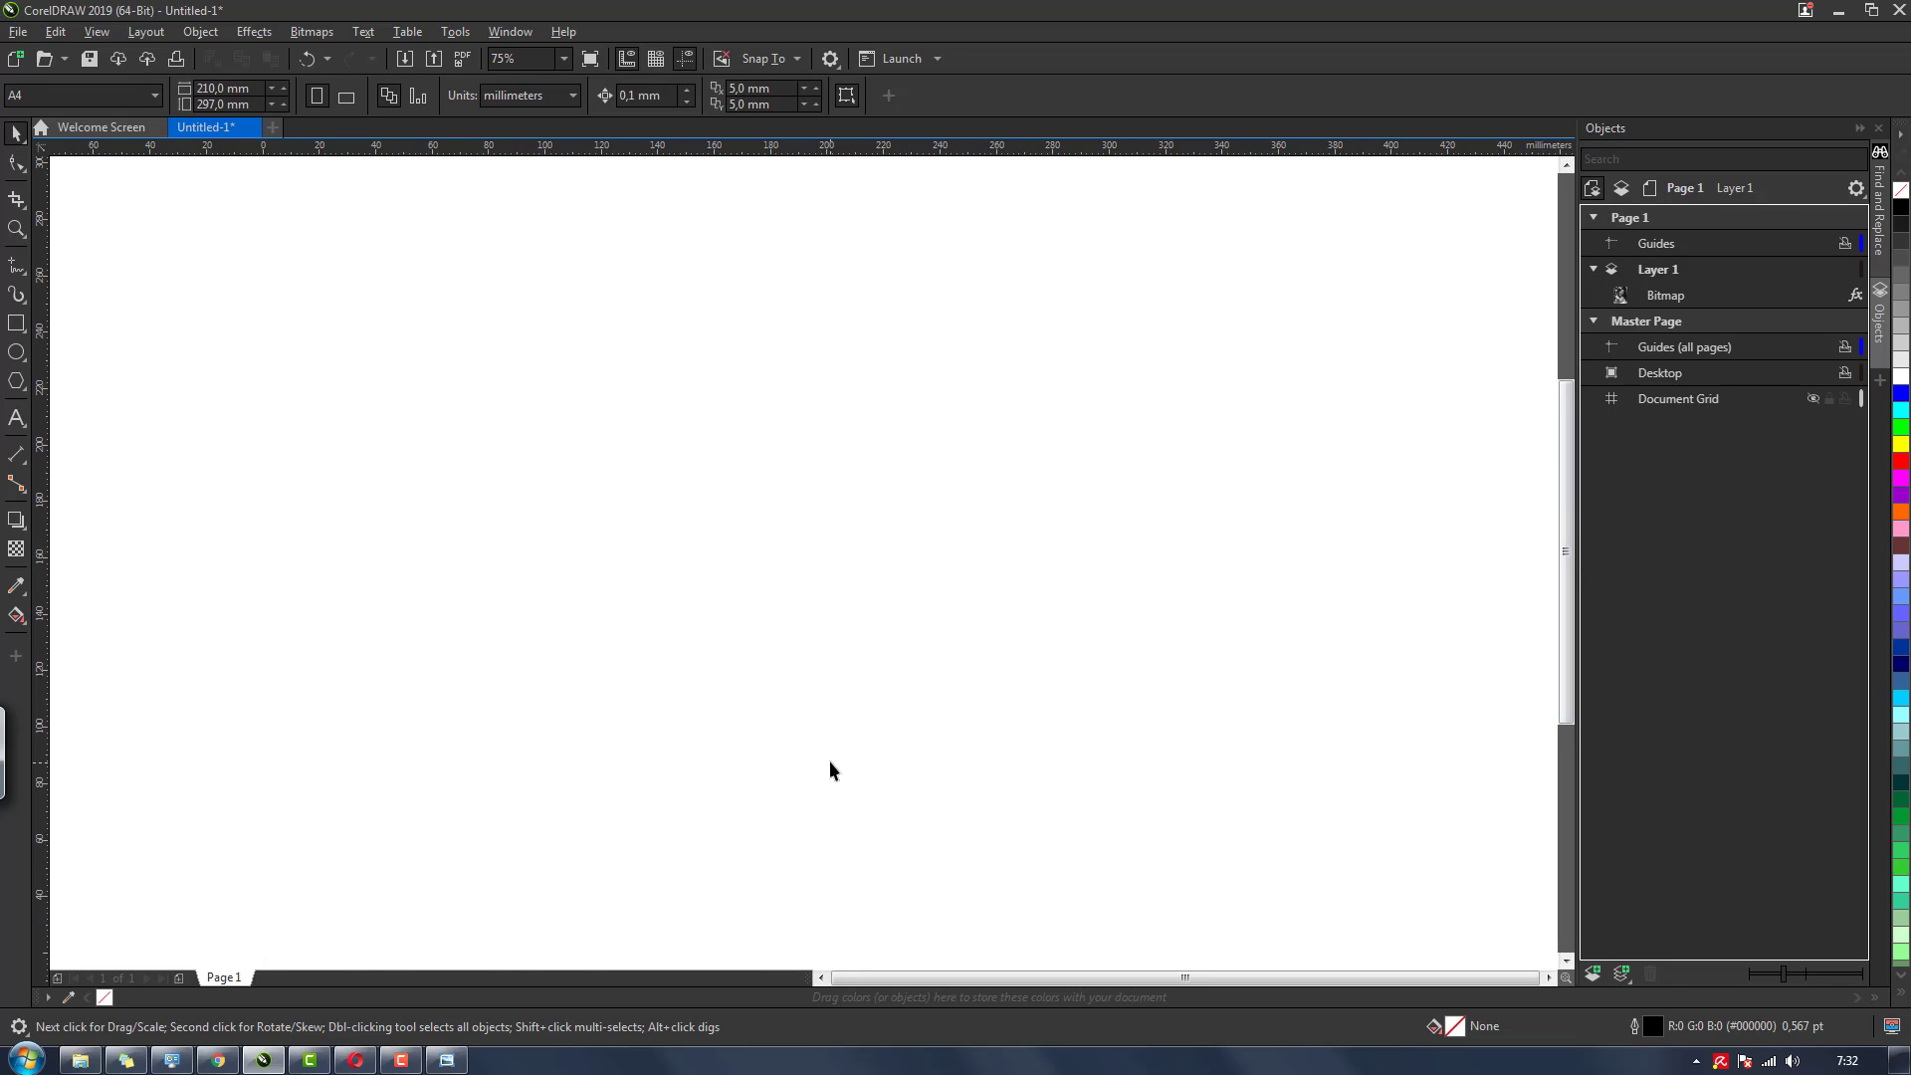
scroll(805, 704, down, 3)
scroll(778, 705, up, 2)
scroll(797, 657, up, 1)
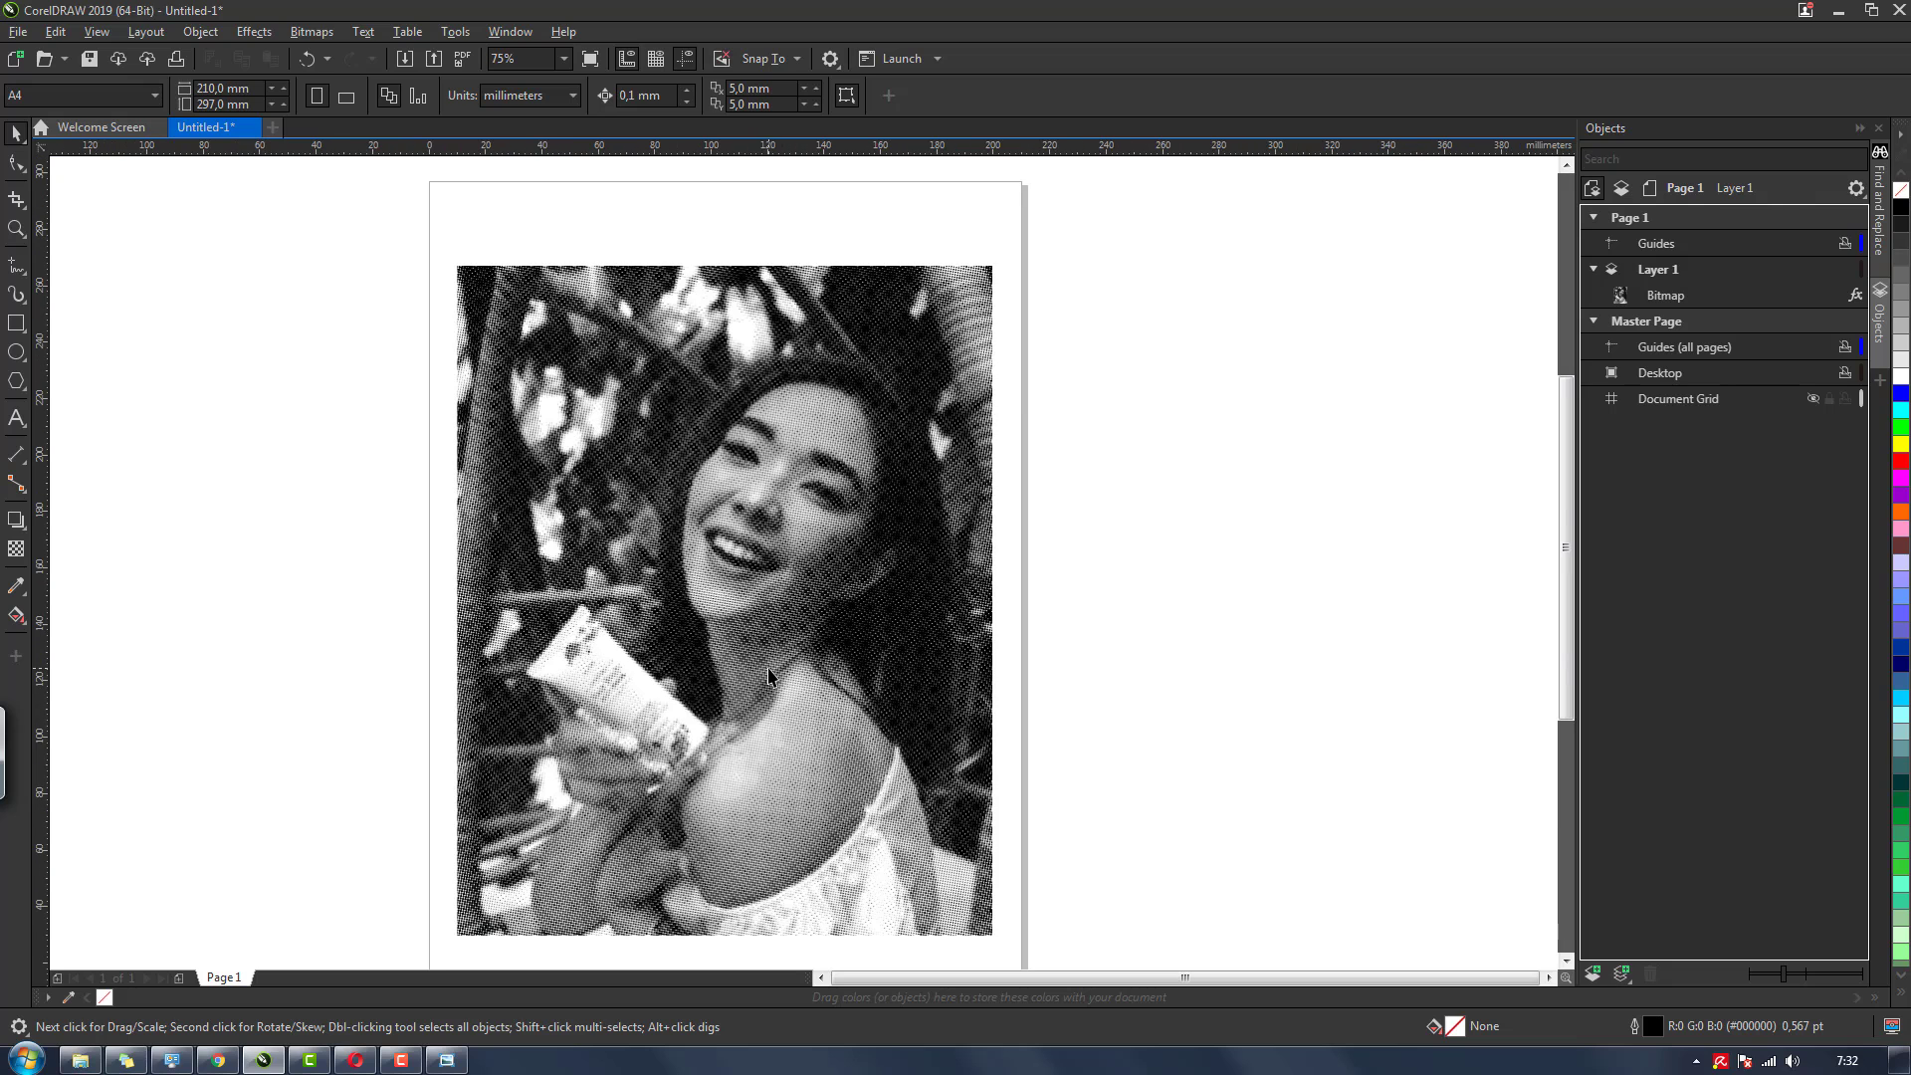
Convert the halftone photo to a 300 dpi bitmap with anti-aliasing and a transparent background
click(667, 458)
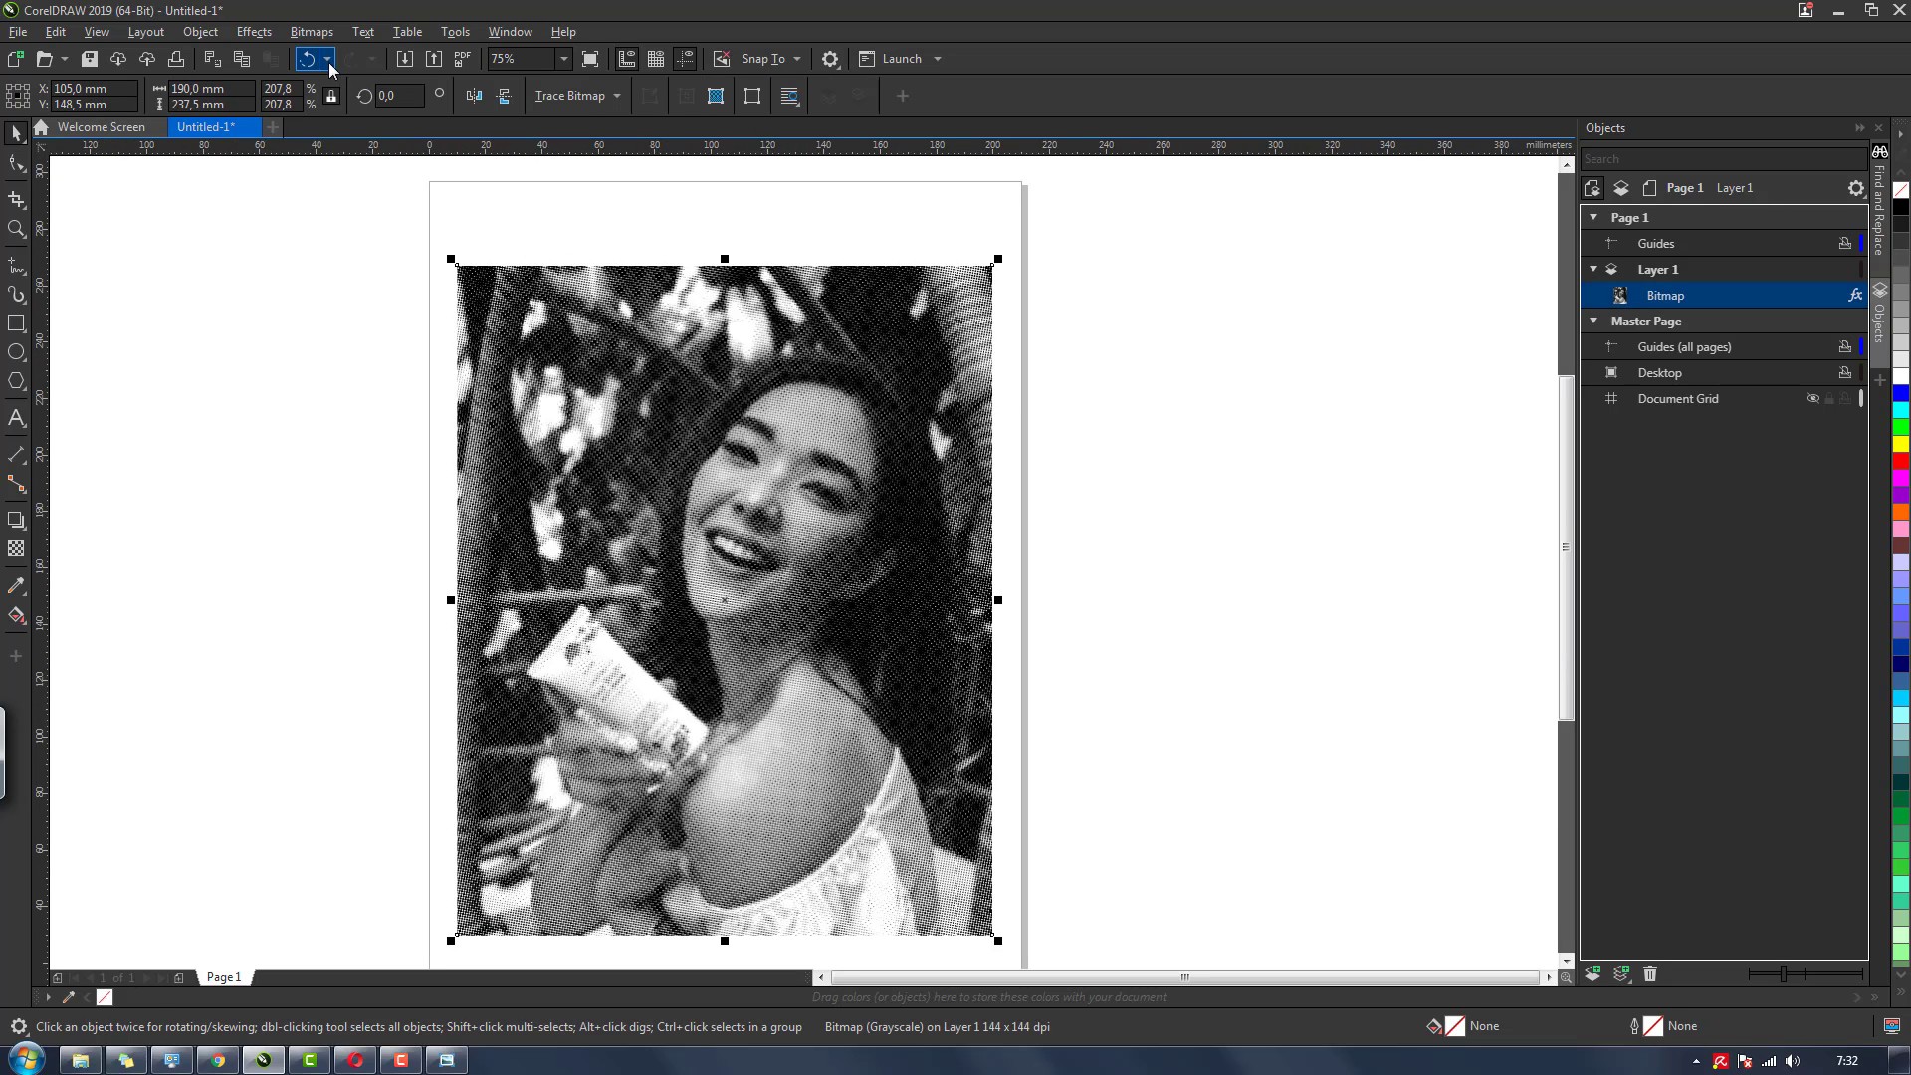
click(316, 33)
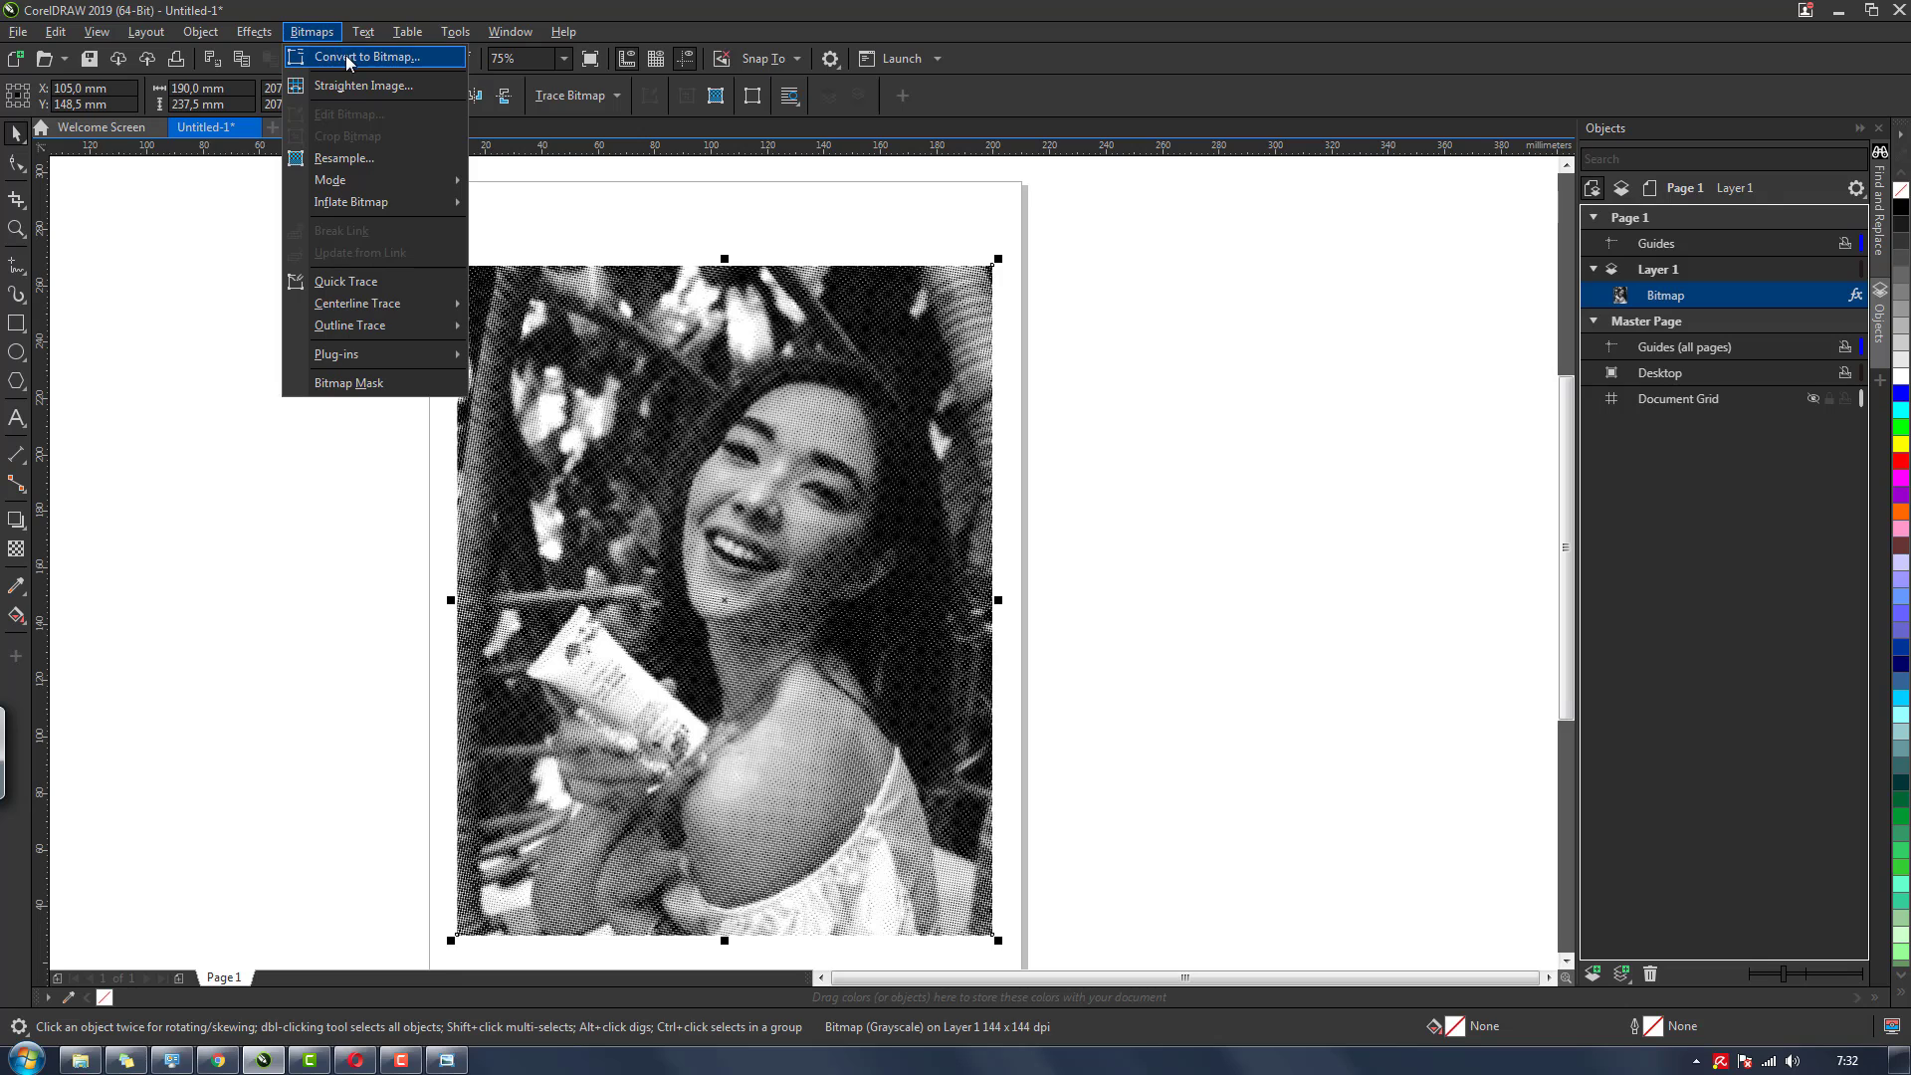
click(345, 56)
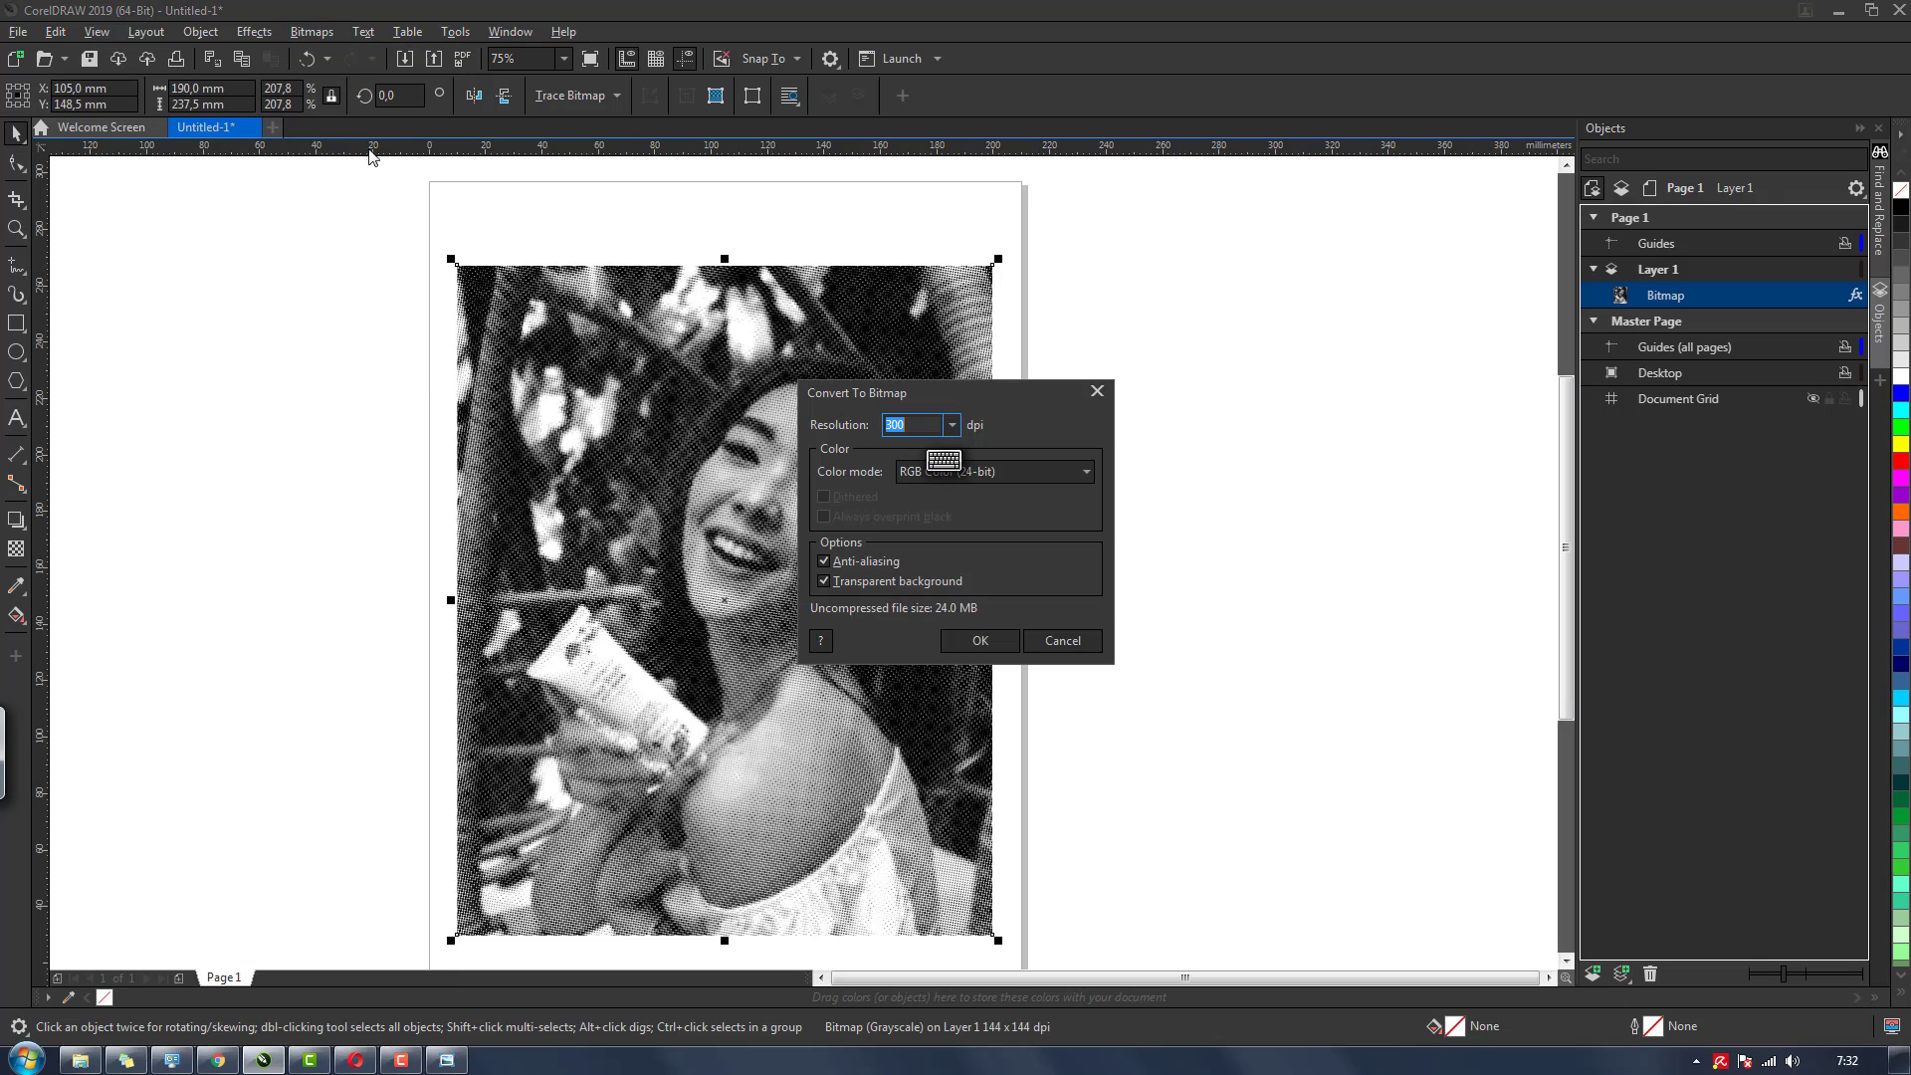
click(972, 643)
click(1041, 571)
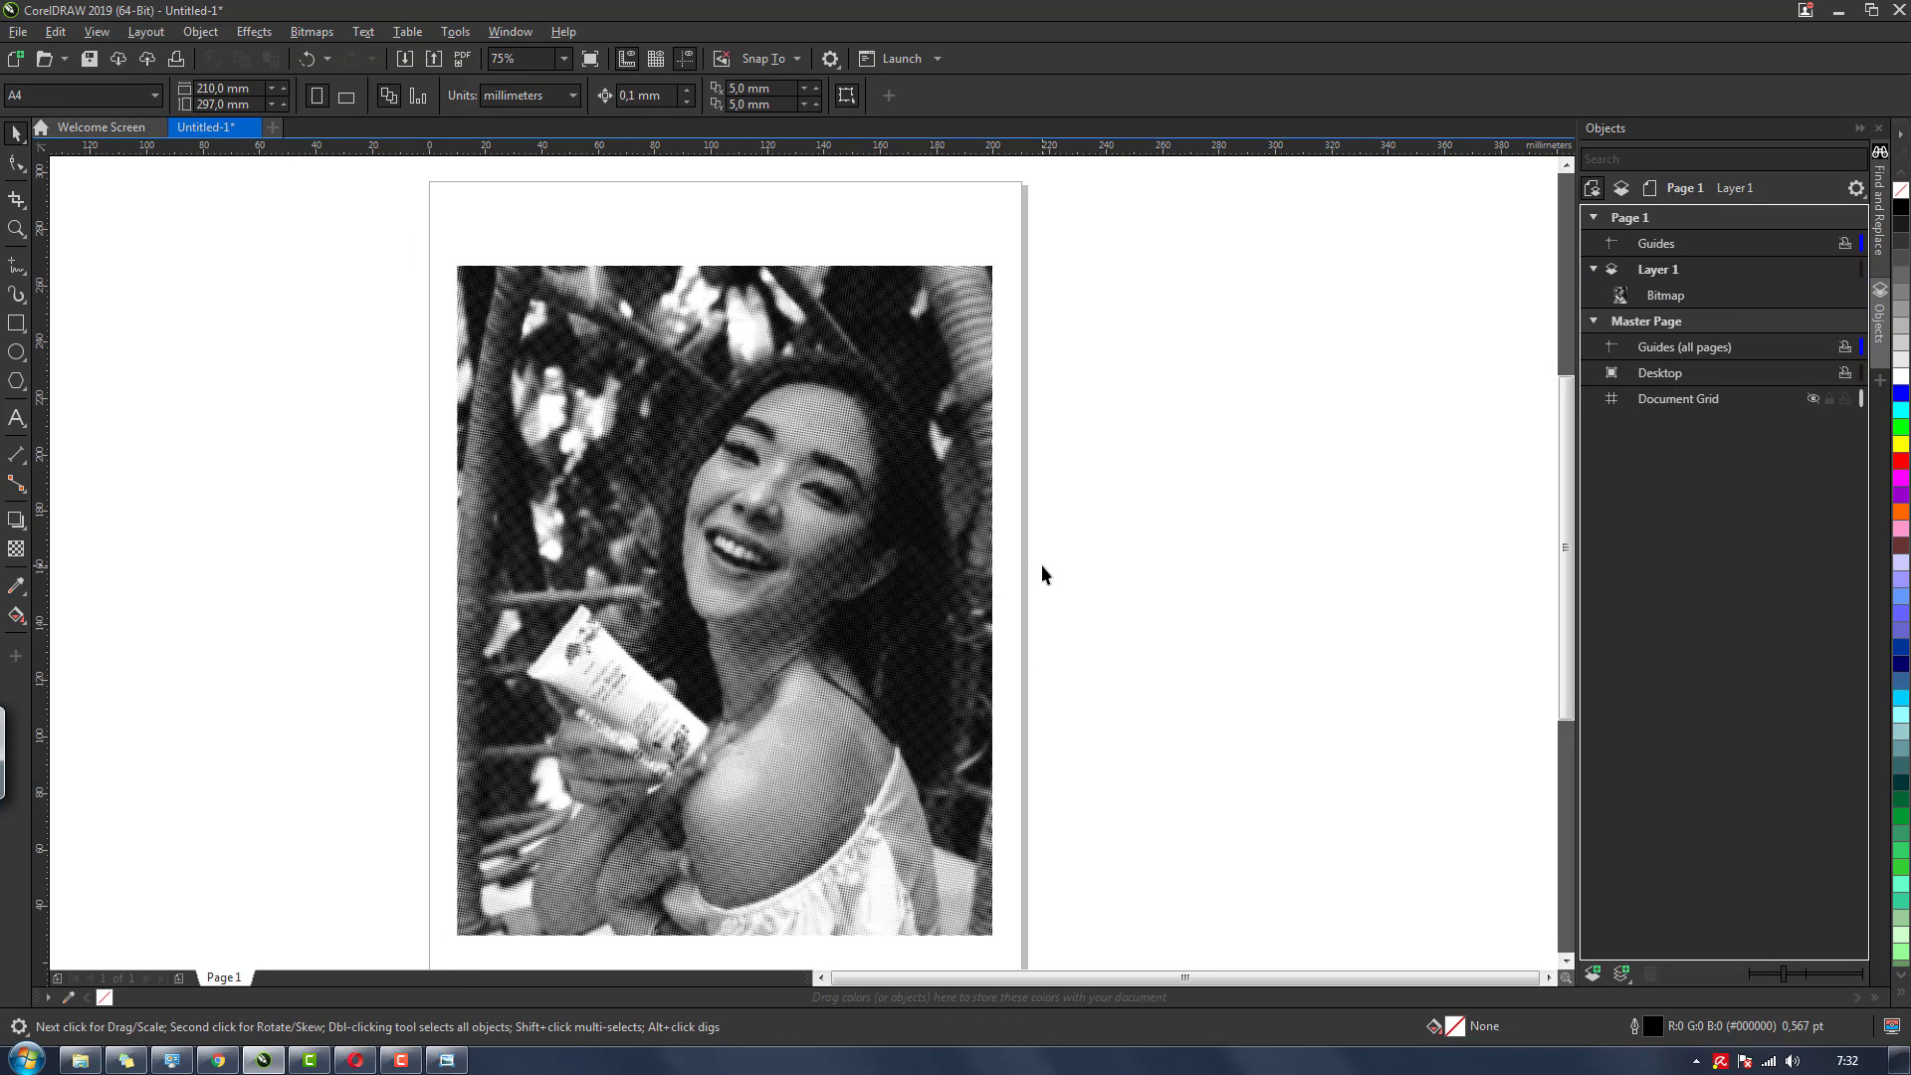
Inspect the converted halftone and add the portrait subject's name as artistic text on the empty canvas beside the page
scroll(737, 557, up, 4)
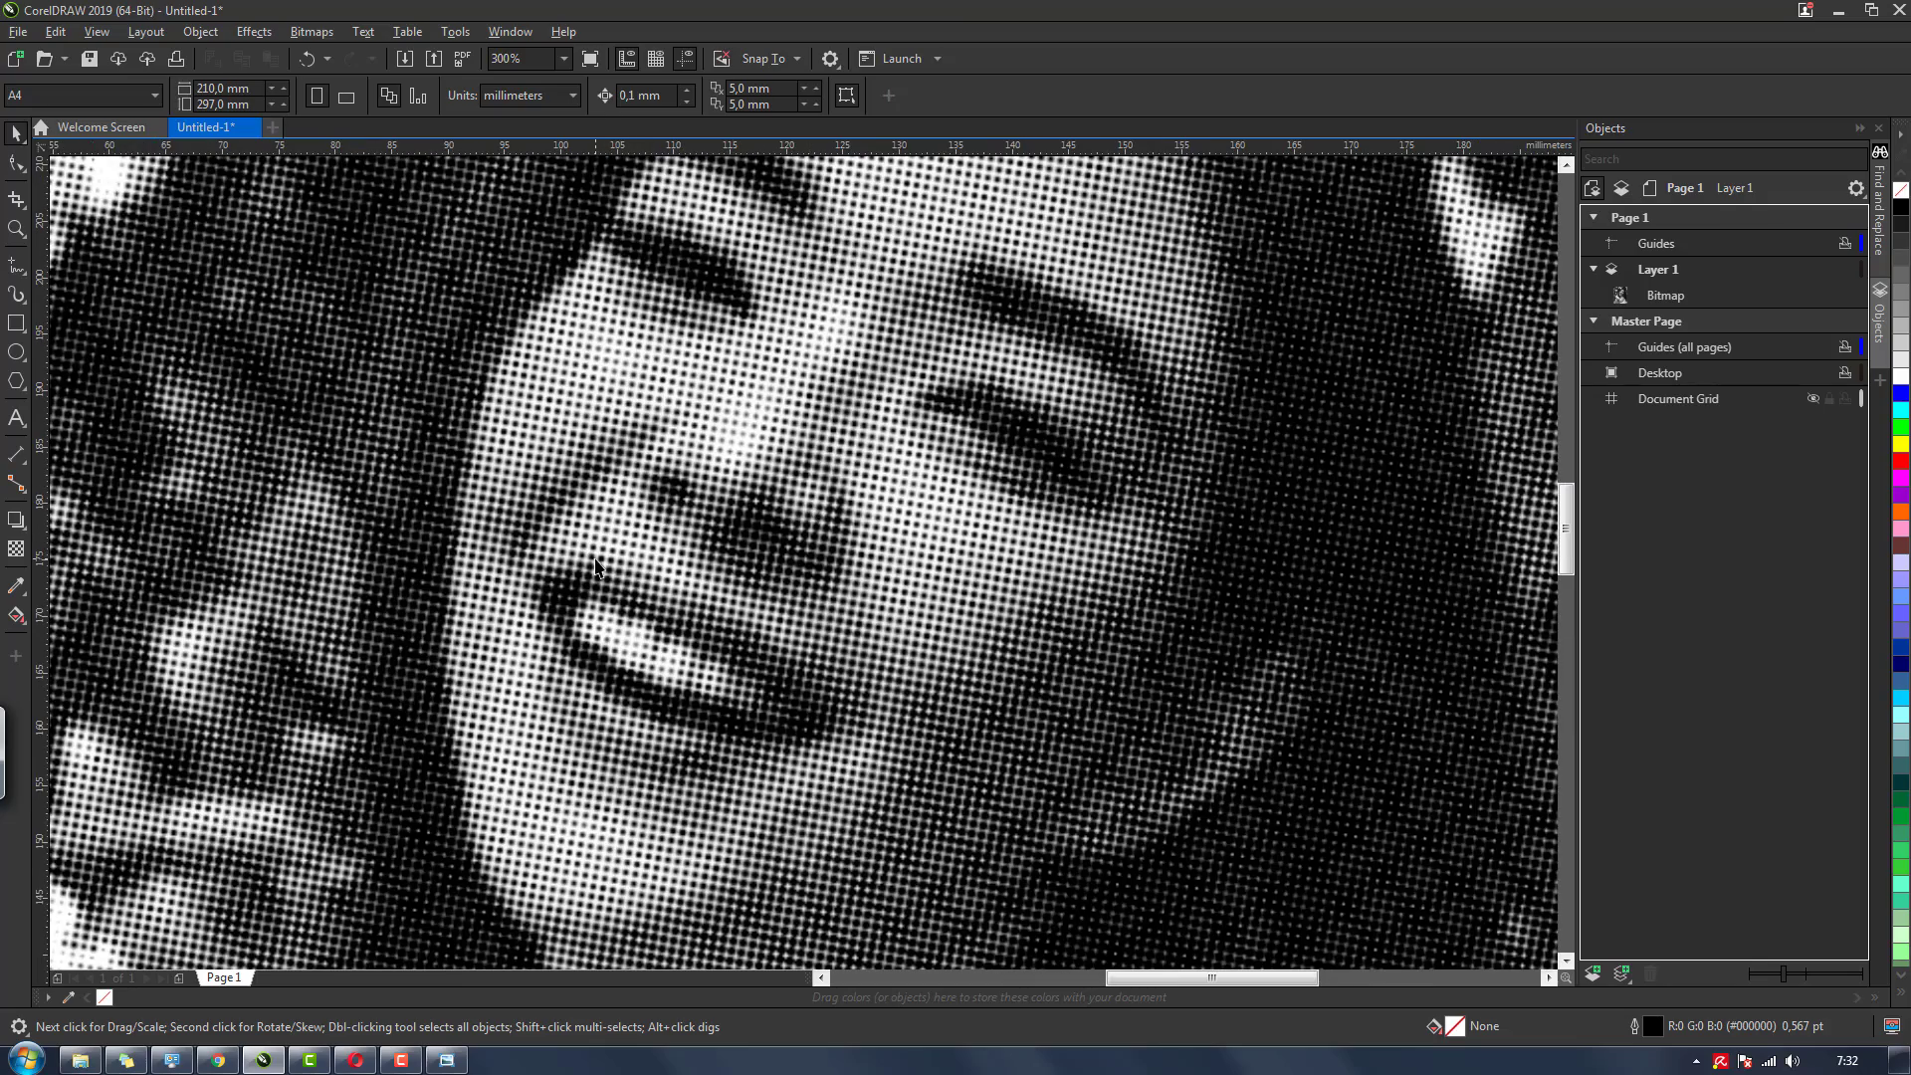
scroll(596, 565, down, 5)
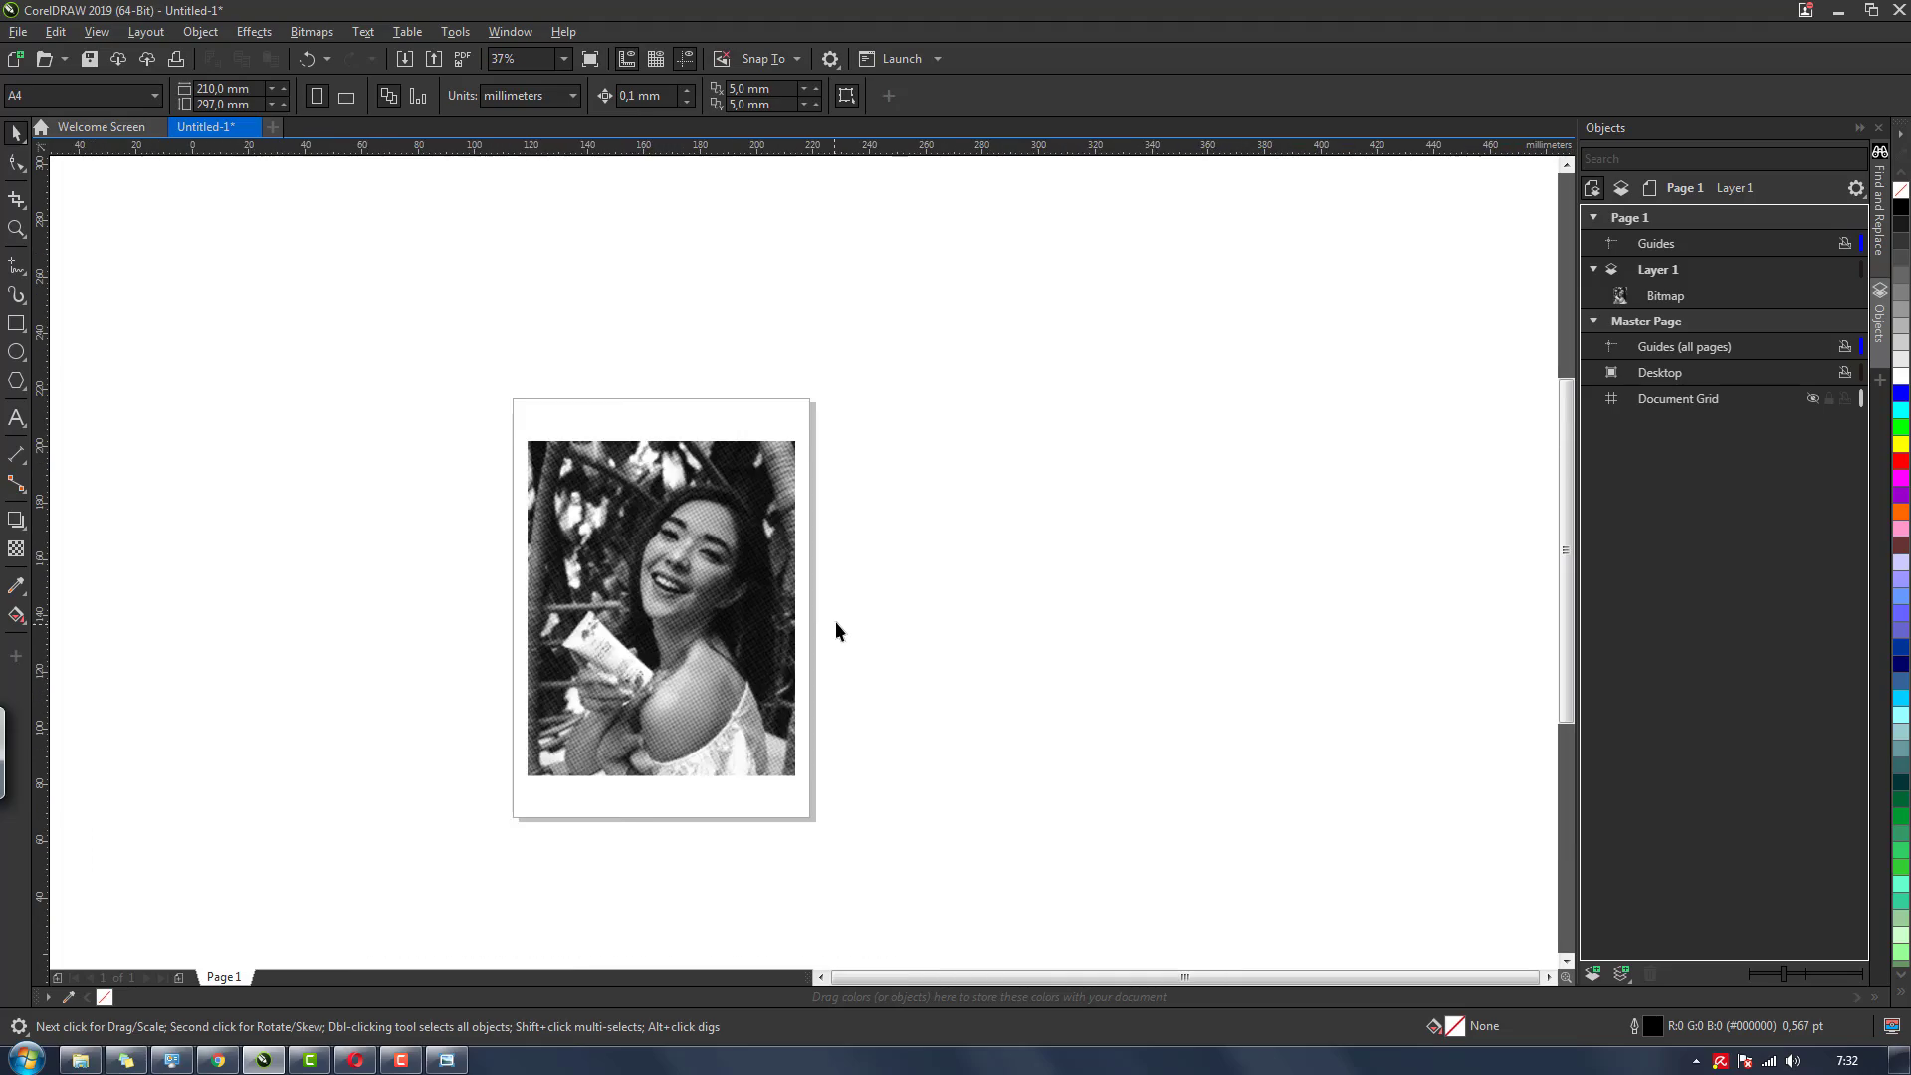
scroll(834, 621, up, 2)
scroll(1555, 515, down, 1)
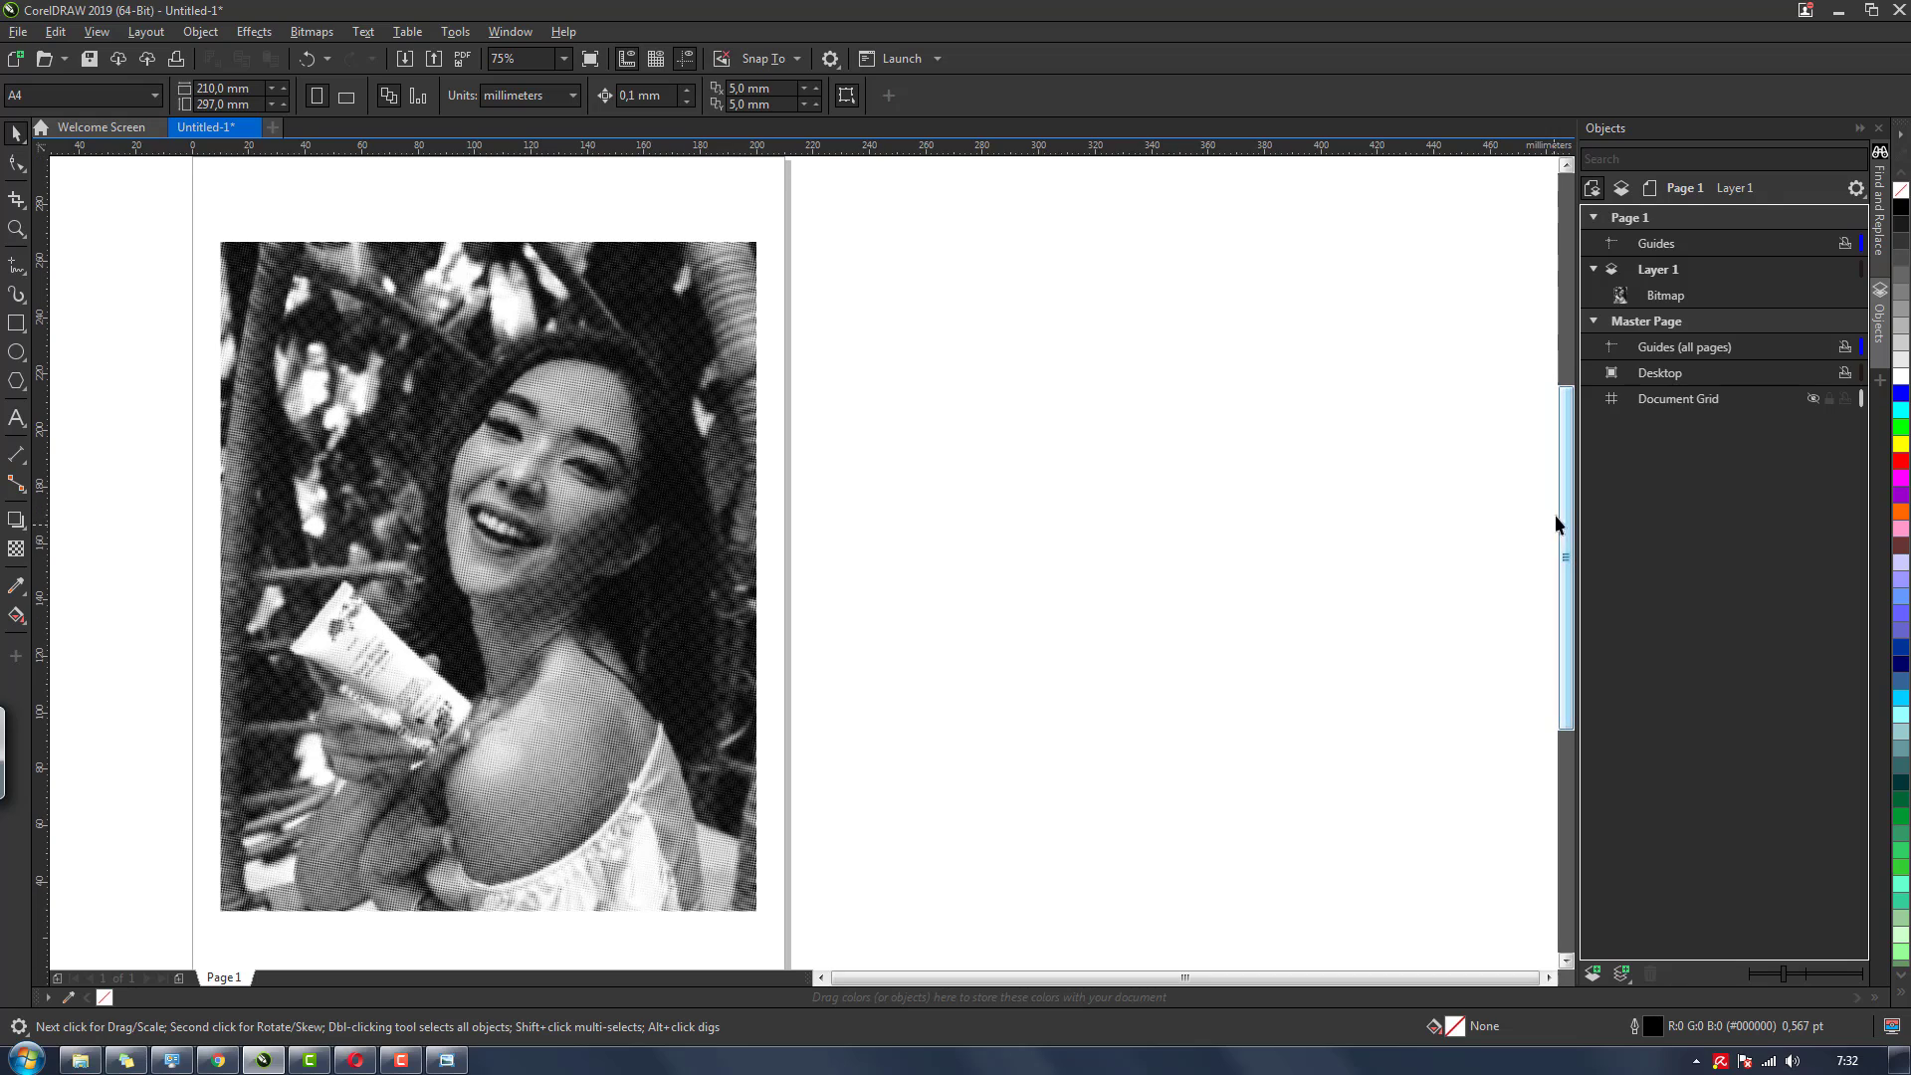
click(822, 976)
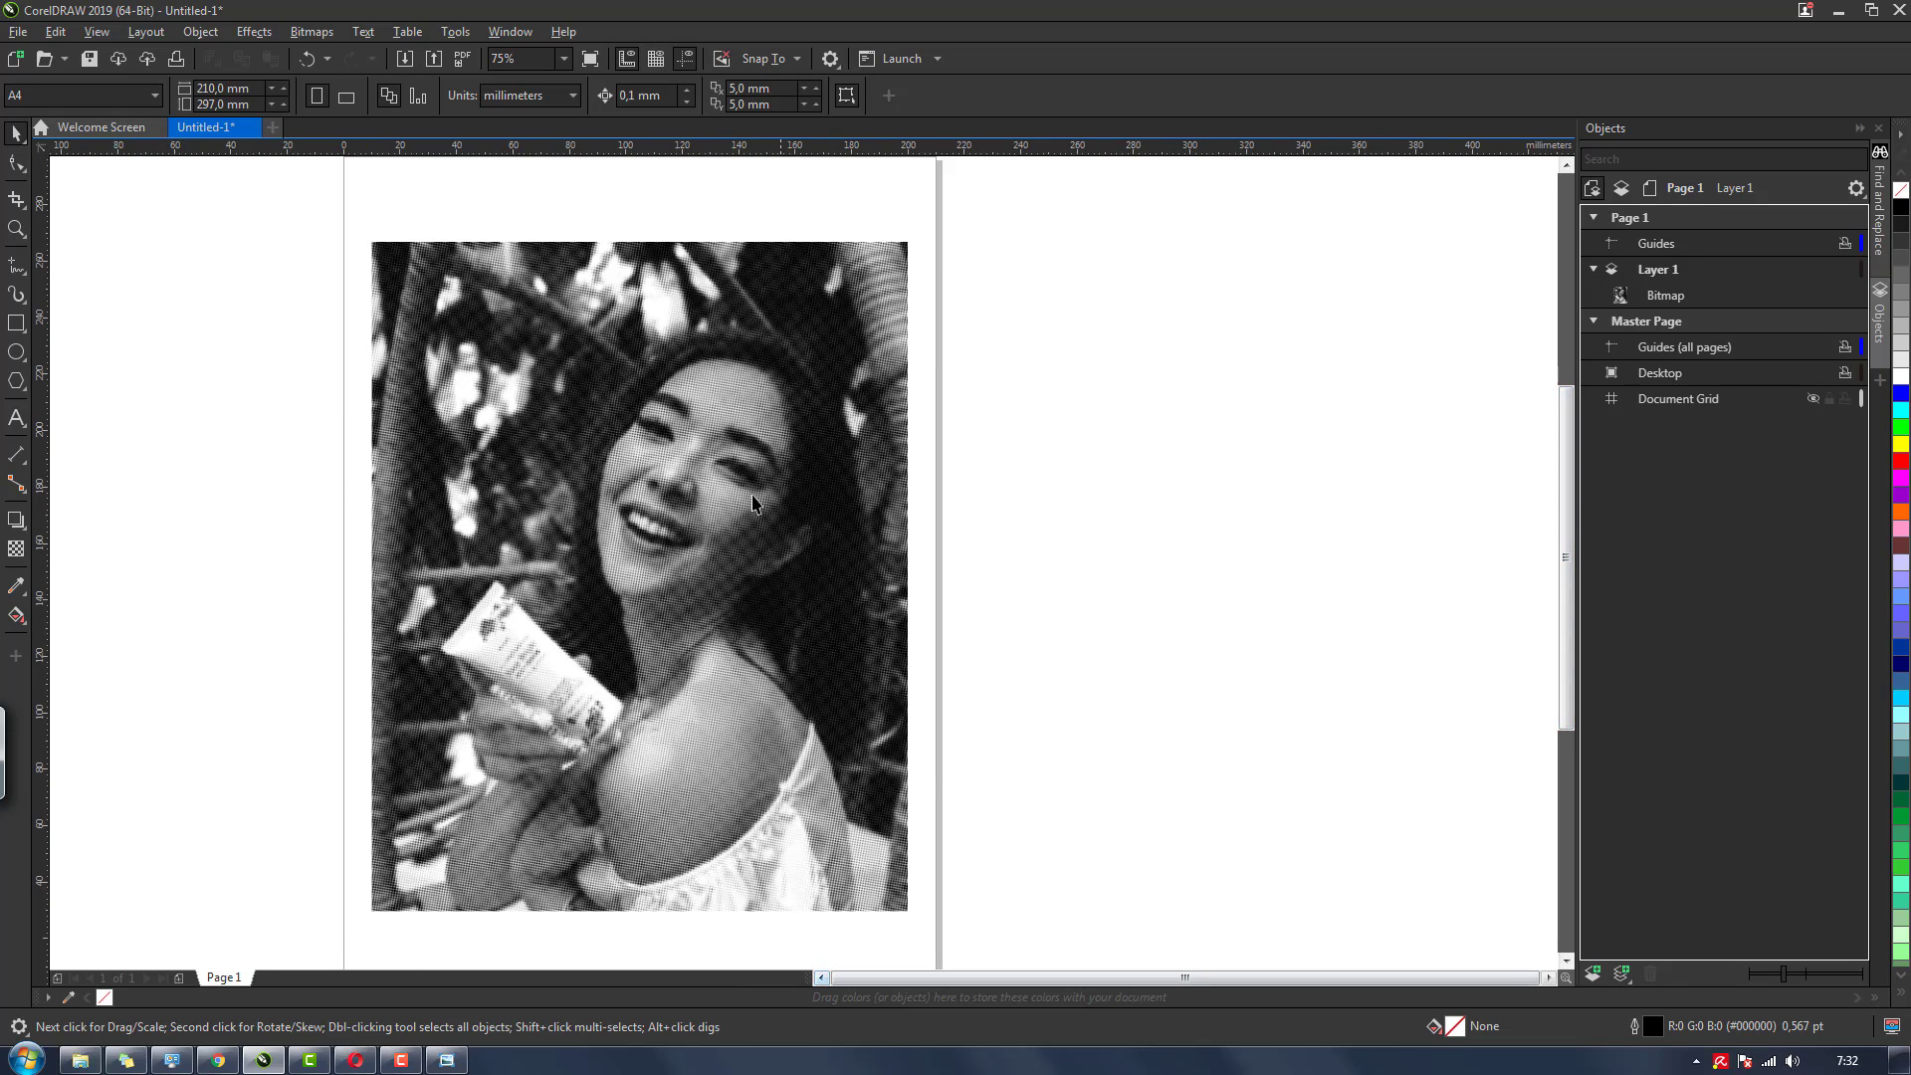
scroll(1555, 571, down, 1)
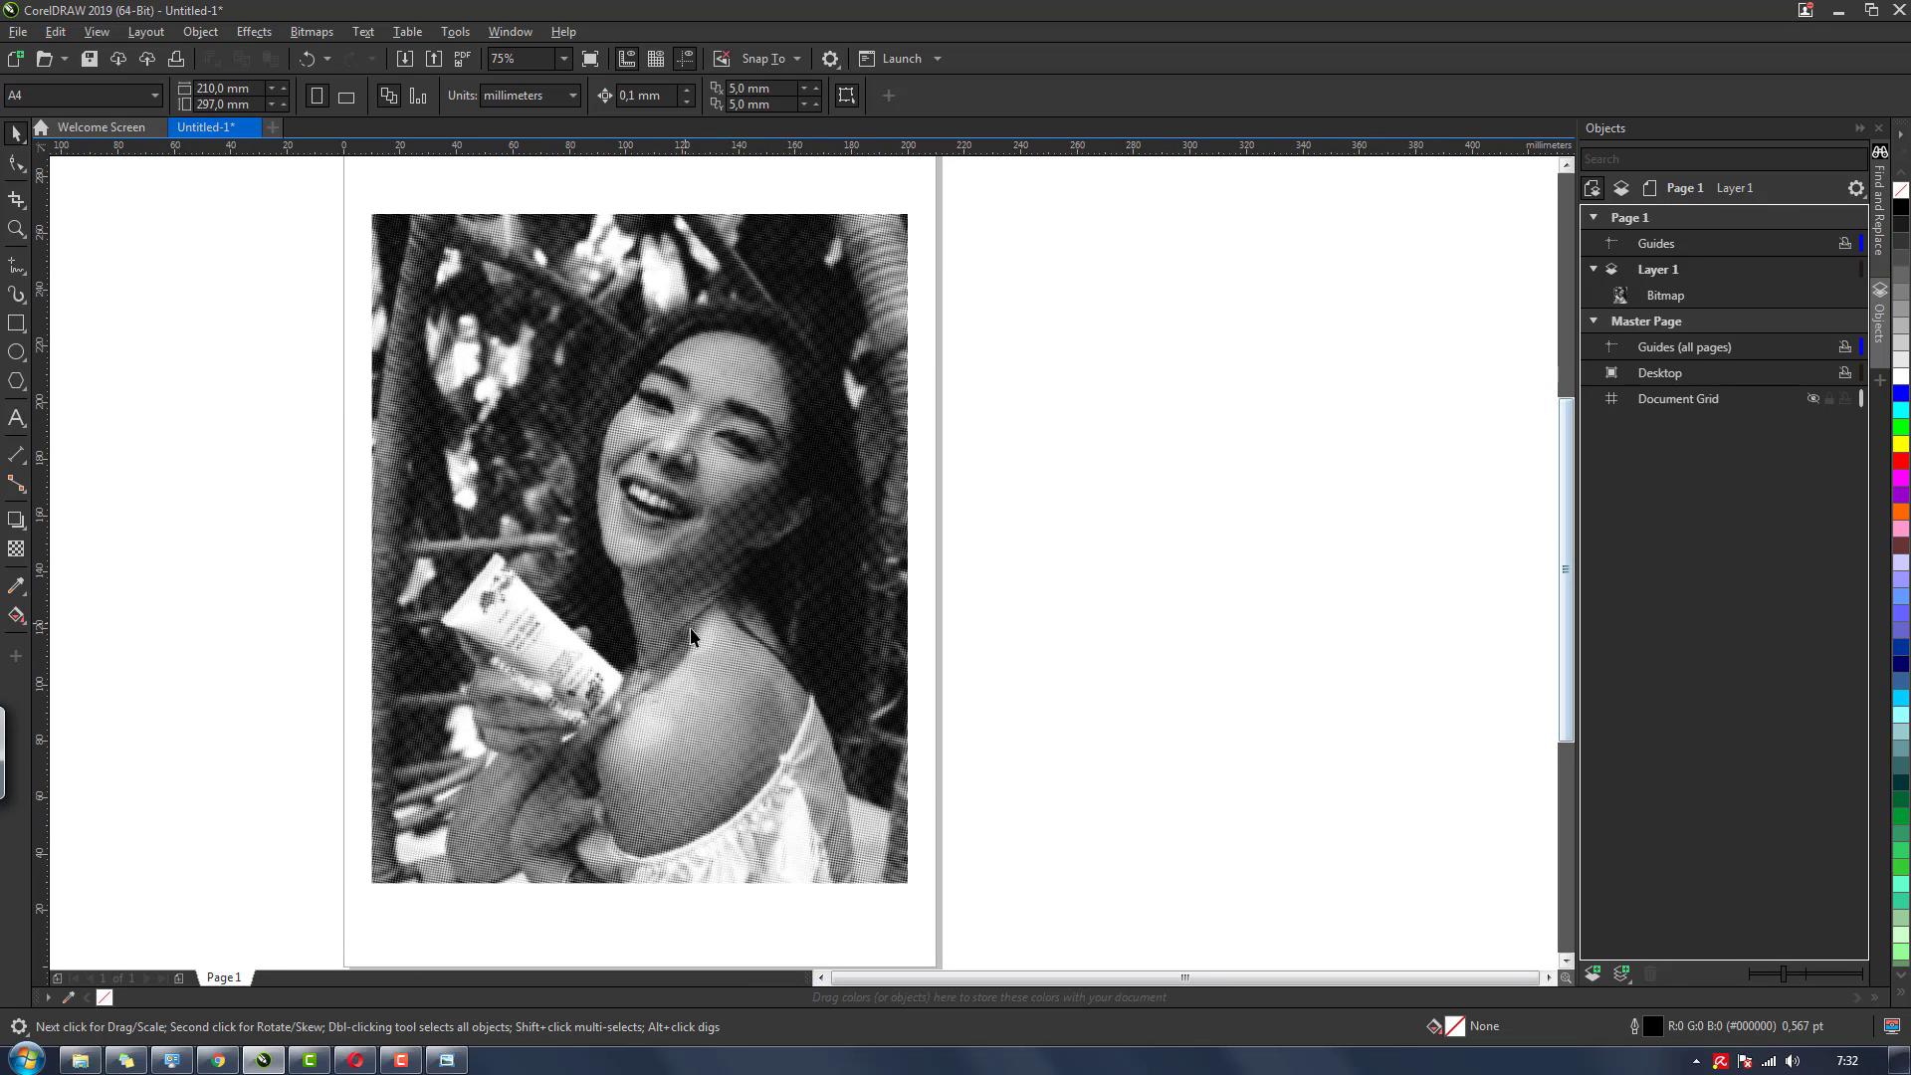
click(25, 419)
click(980, 627)
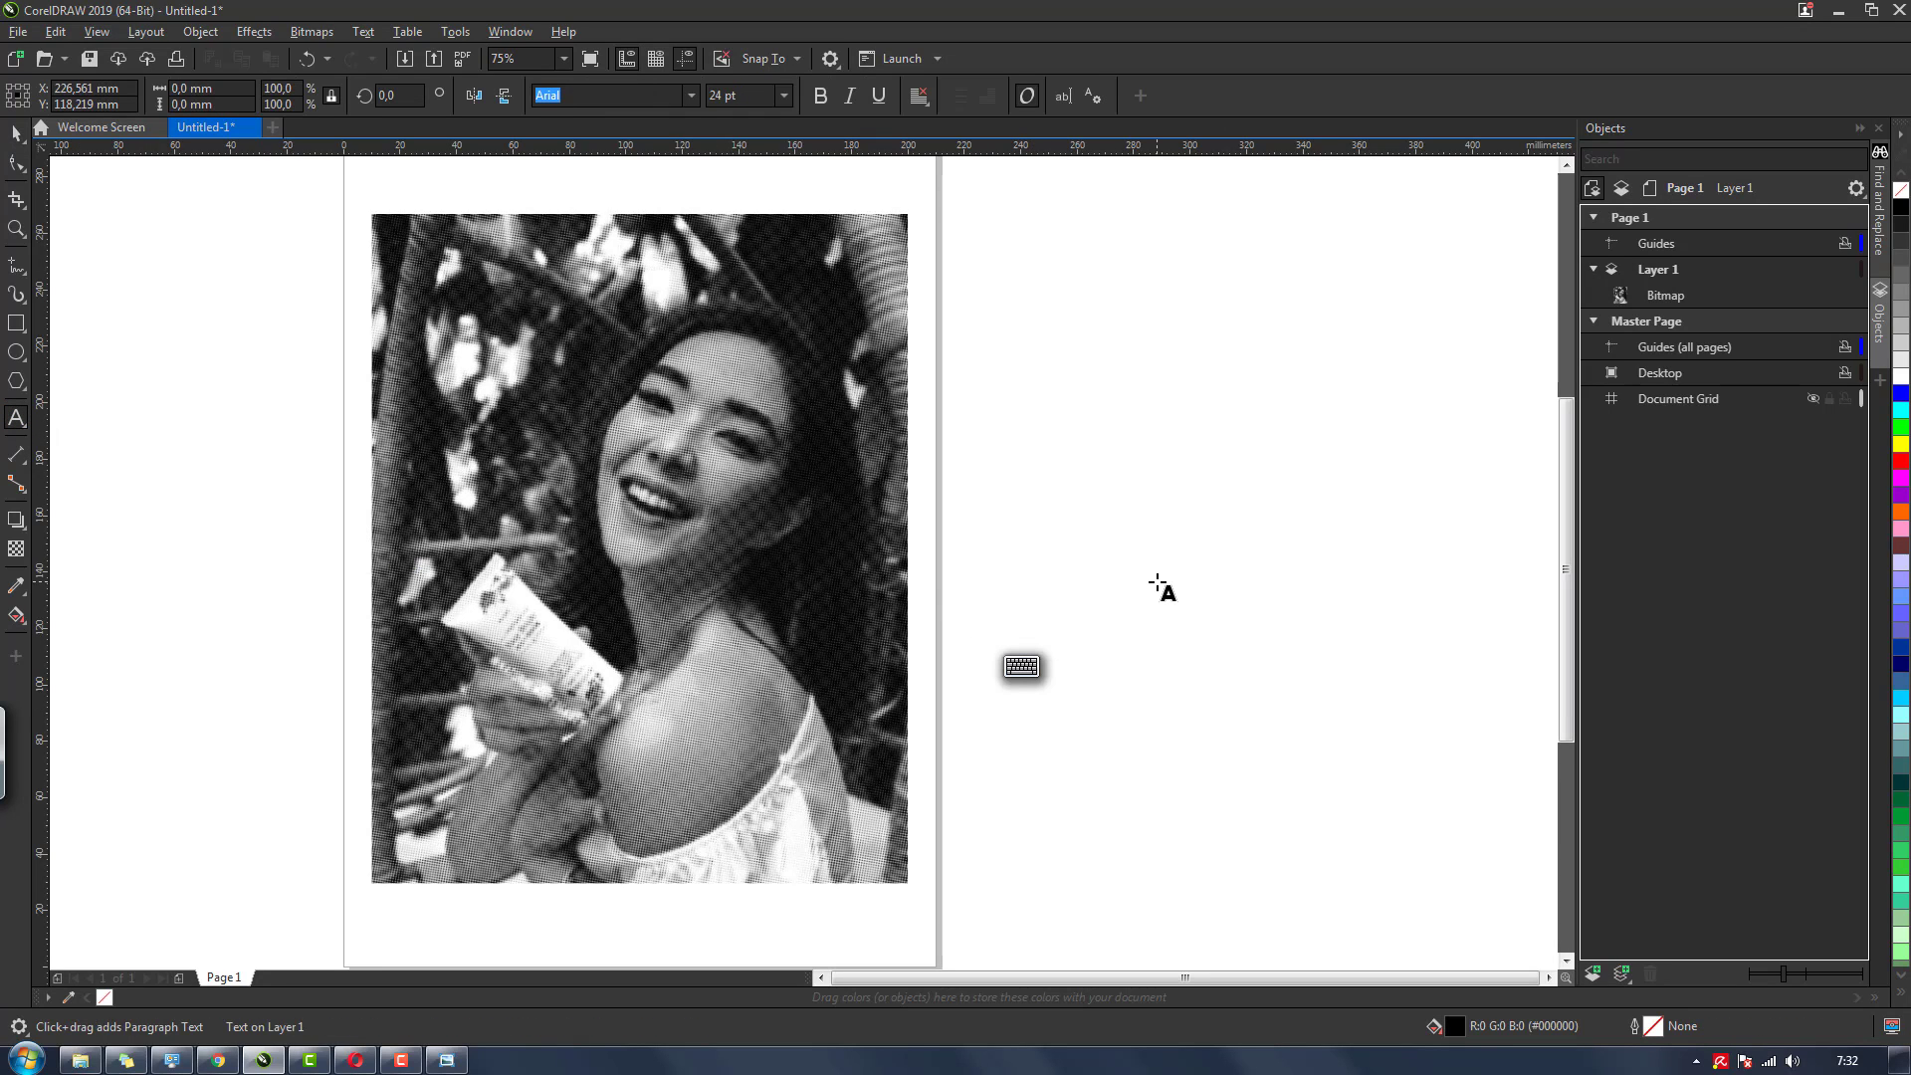
text(M)
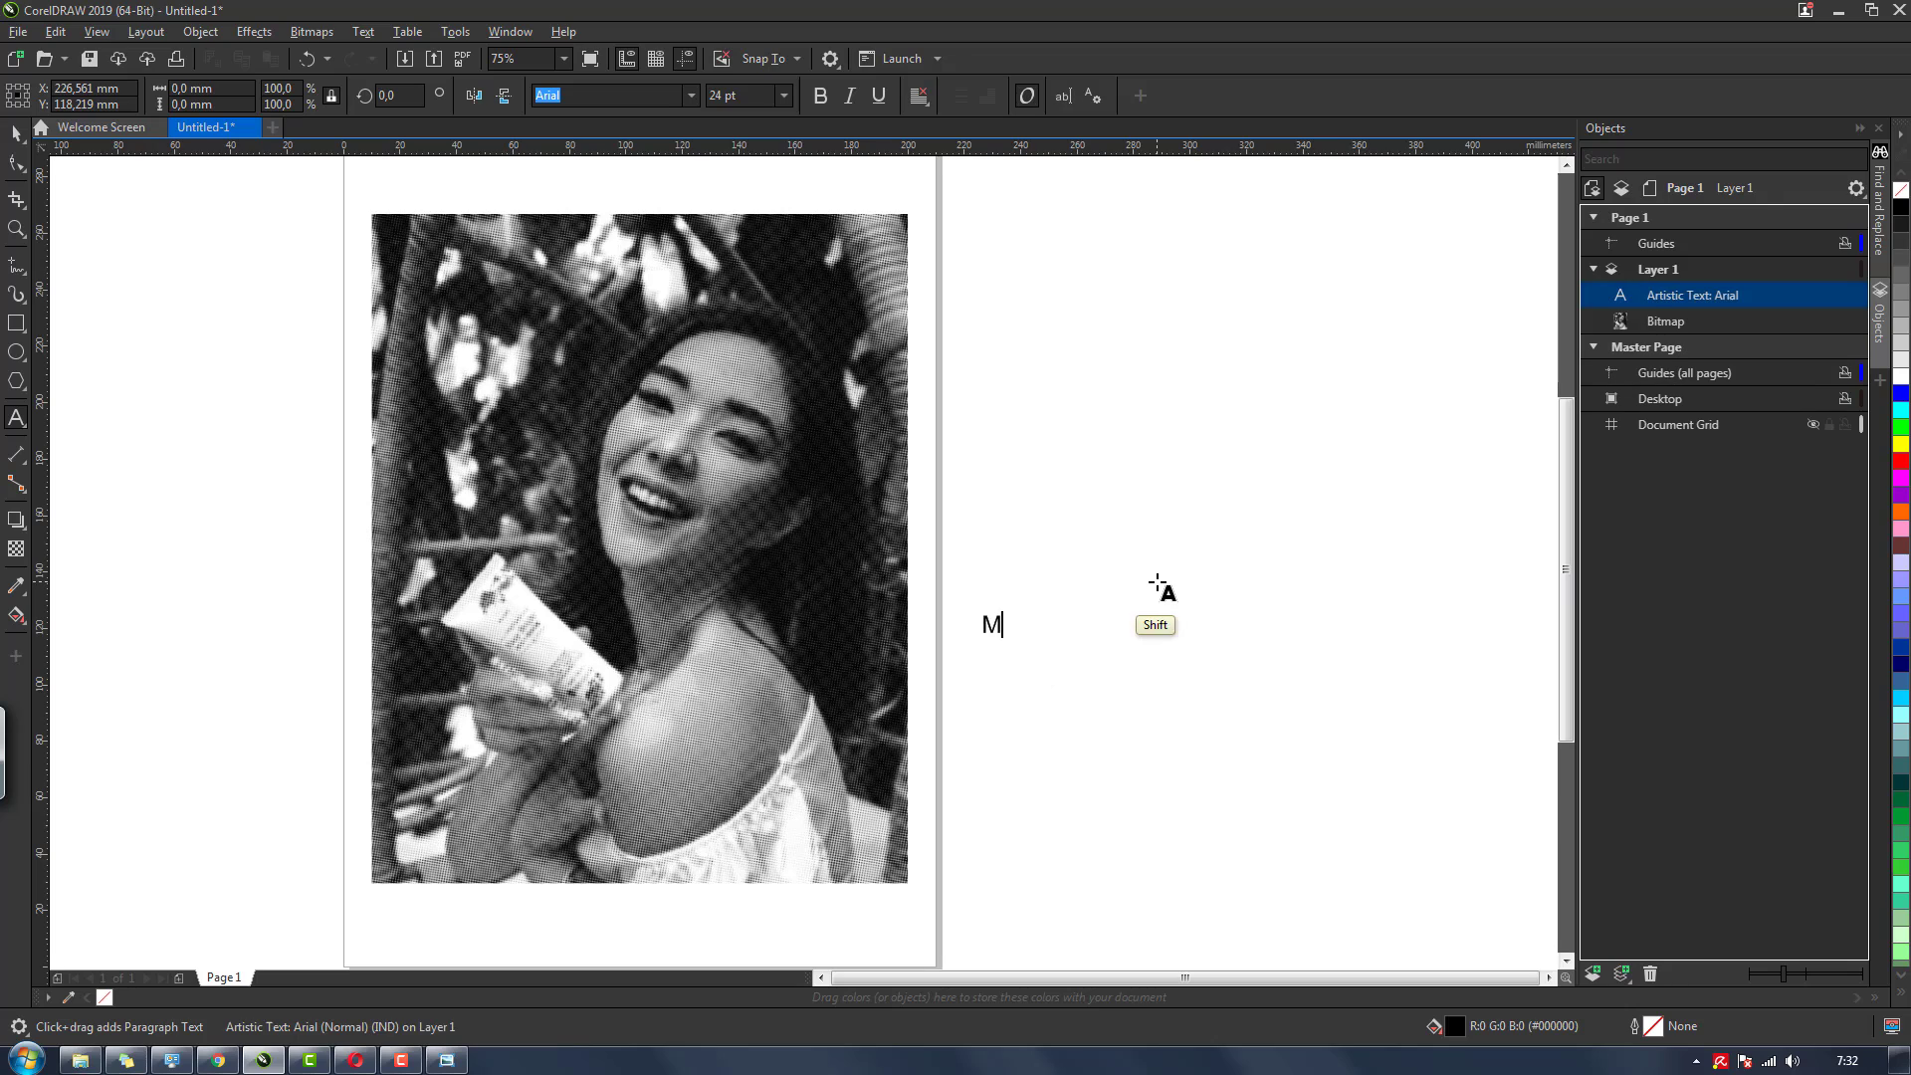
text(ama Gisel)
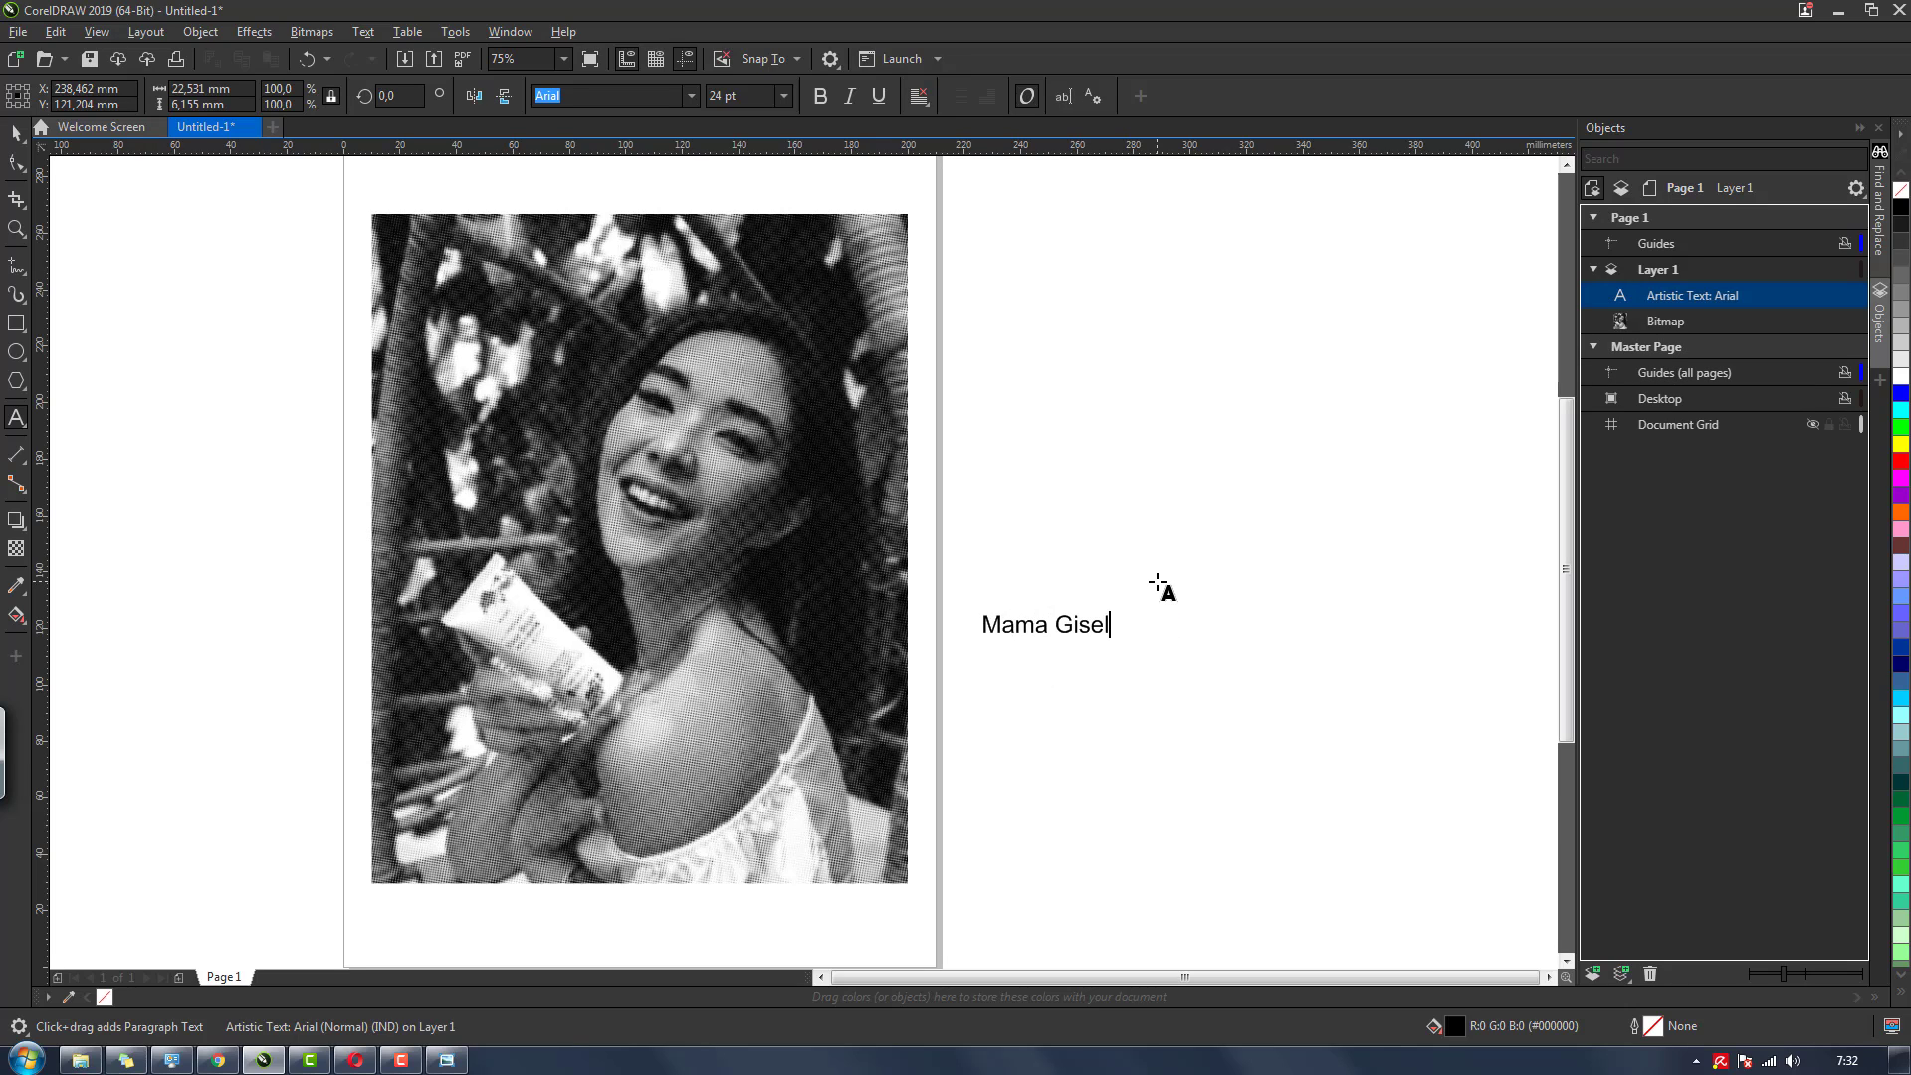
key(Escape)
click(15, 132)
Set the name text in Cooper Black, enlarge it to about 80 mm wide, and place it in the photo's lower-right corner
click(690, 95)
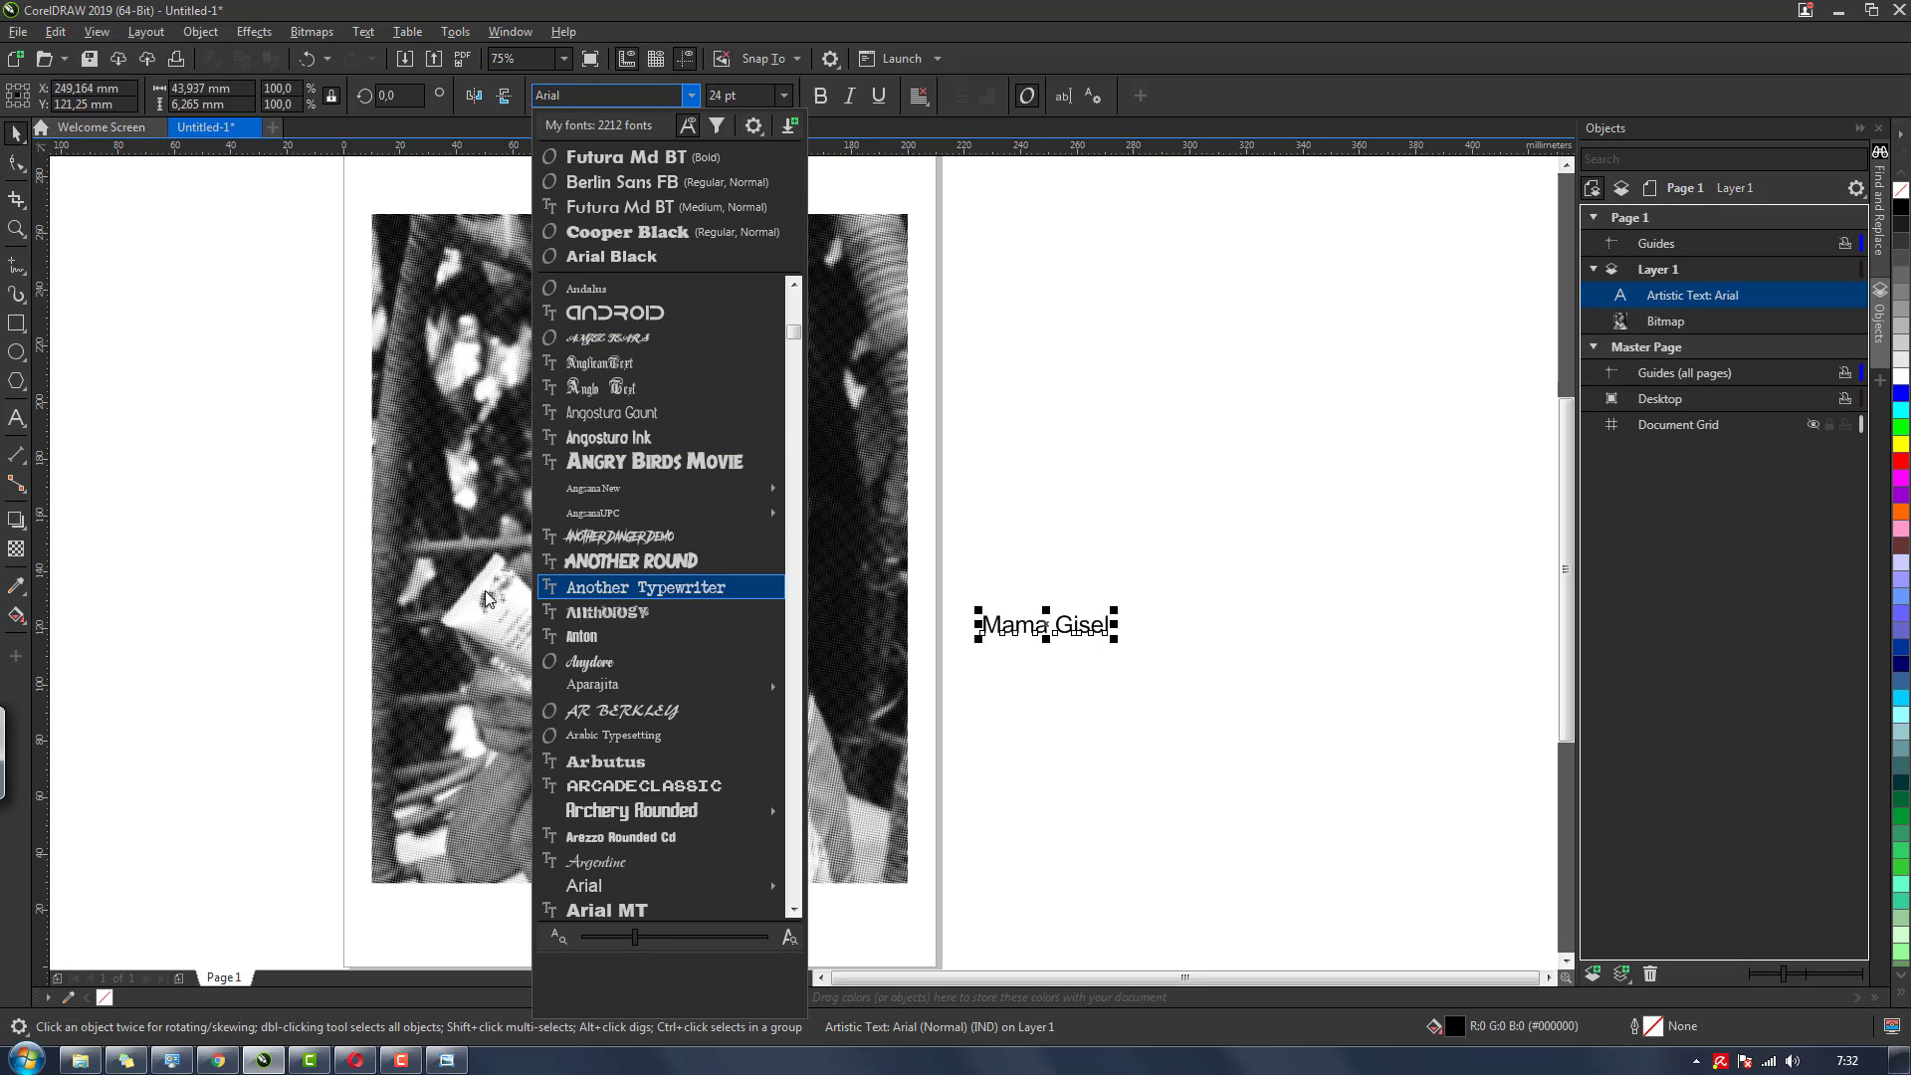
click(627, 232)
drag(1045, 627, 866, 862)
click(876, 856)
click(866, 853)
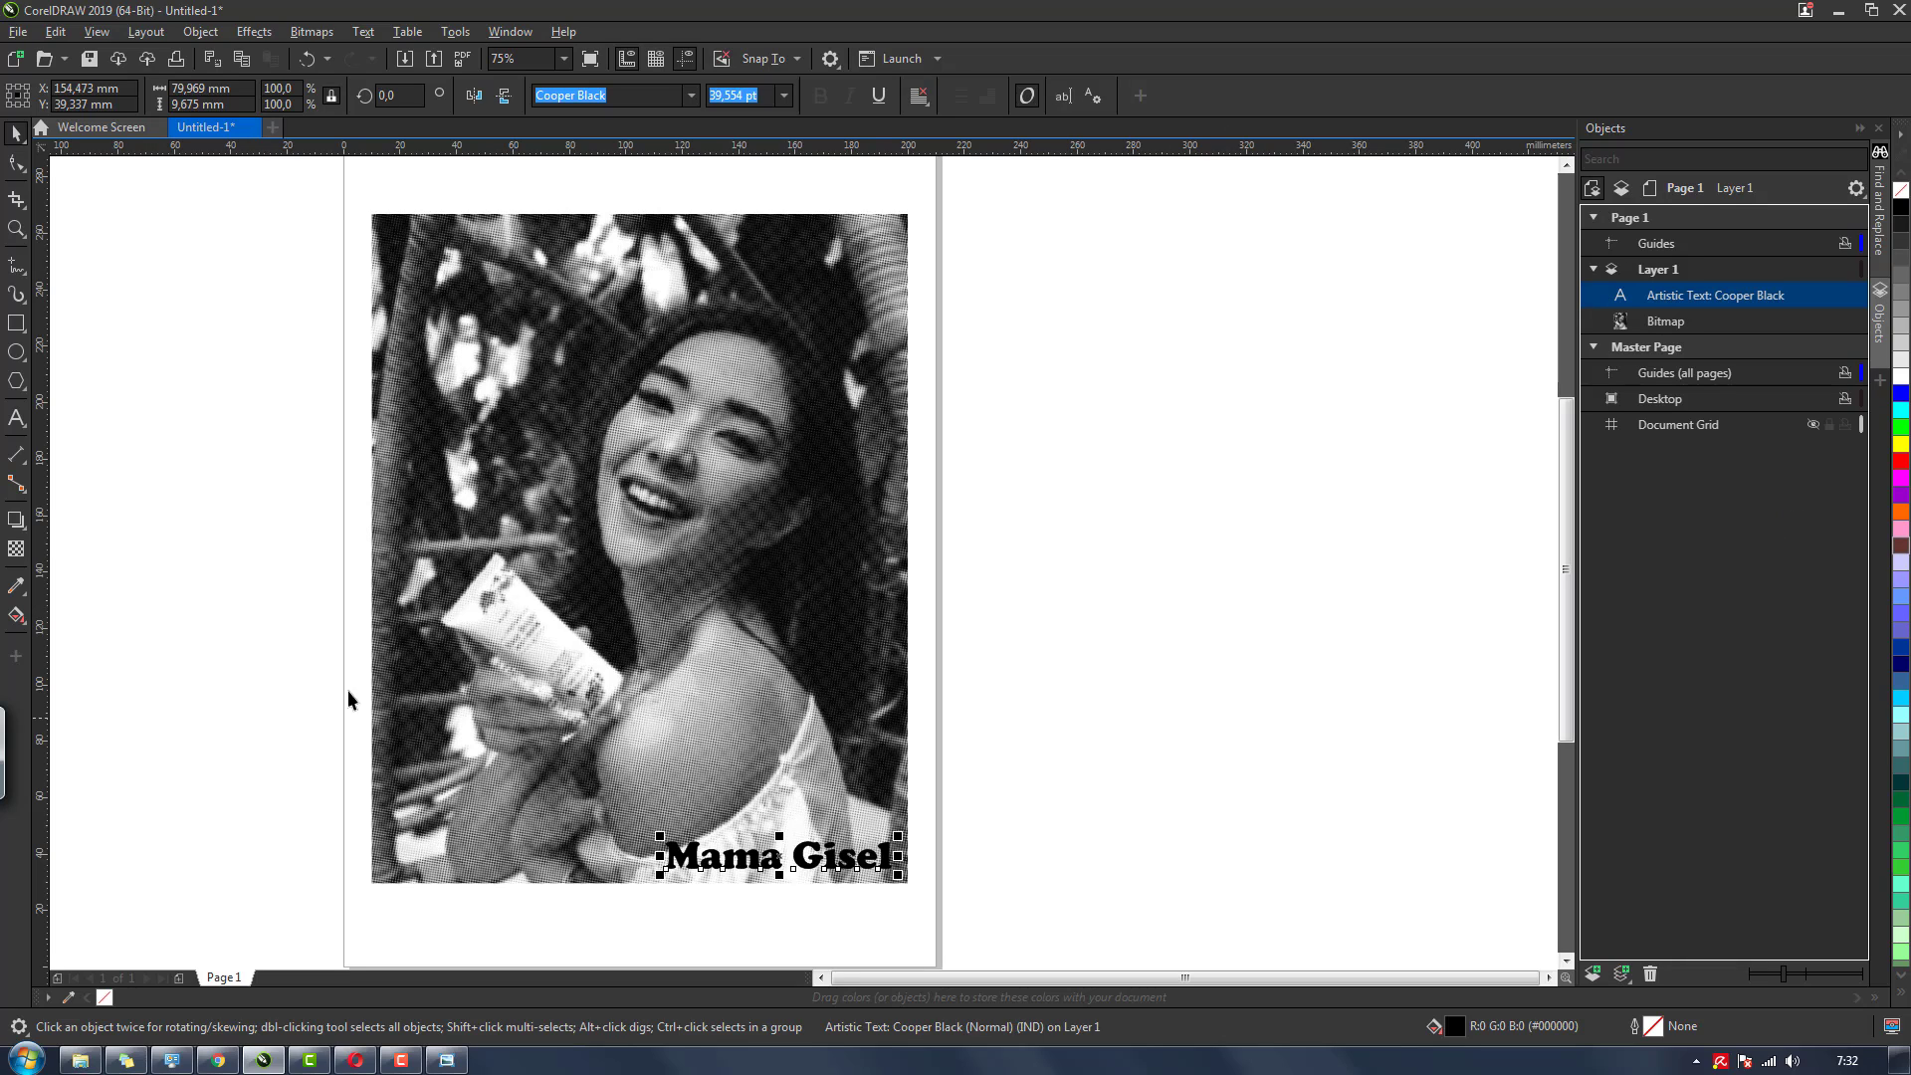
Add a one-step outside contour of about 2 mm around the name text
click(23, 525)
click(80, 537)
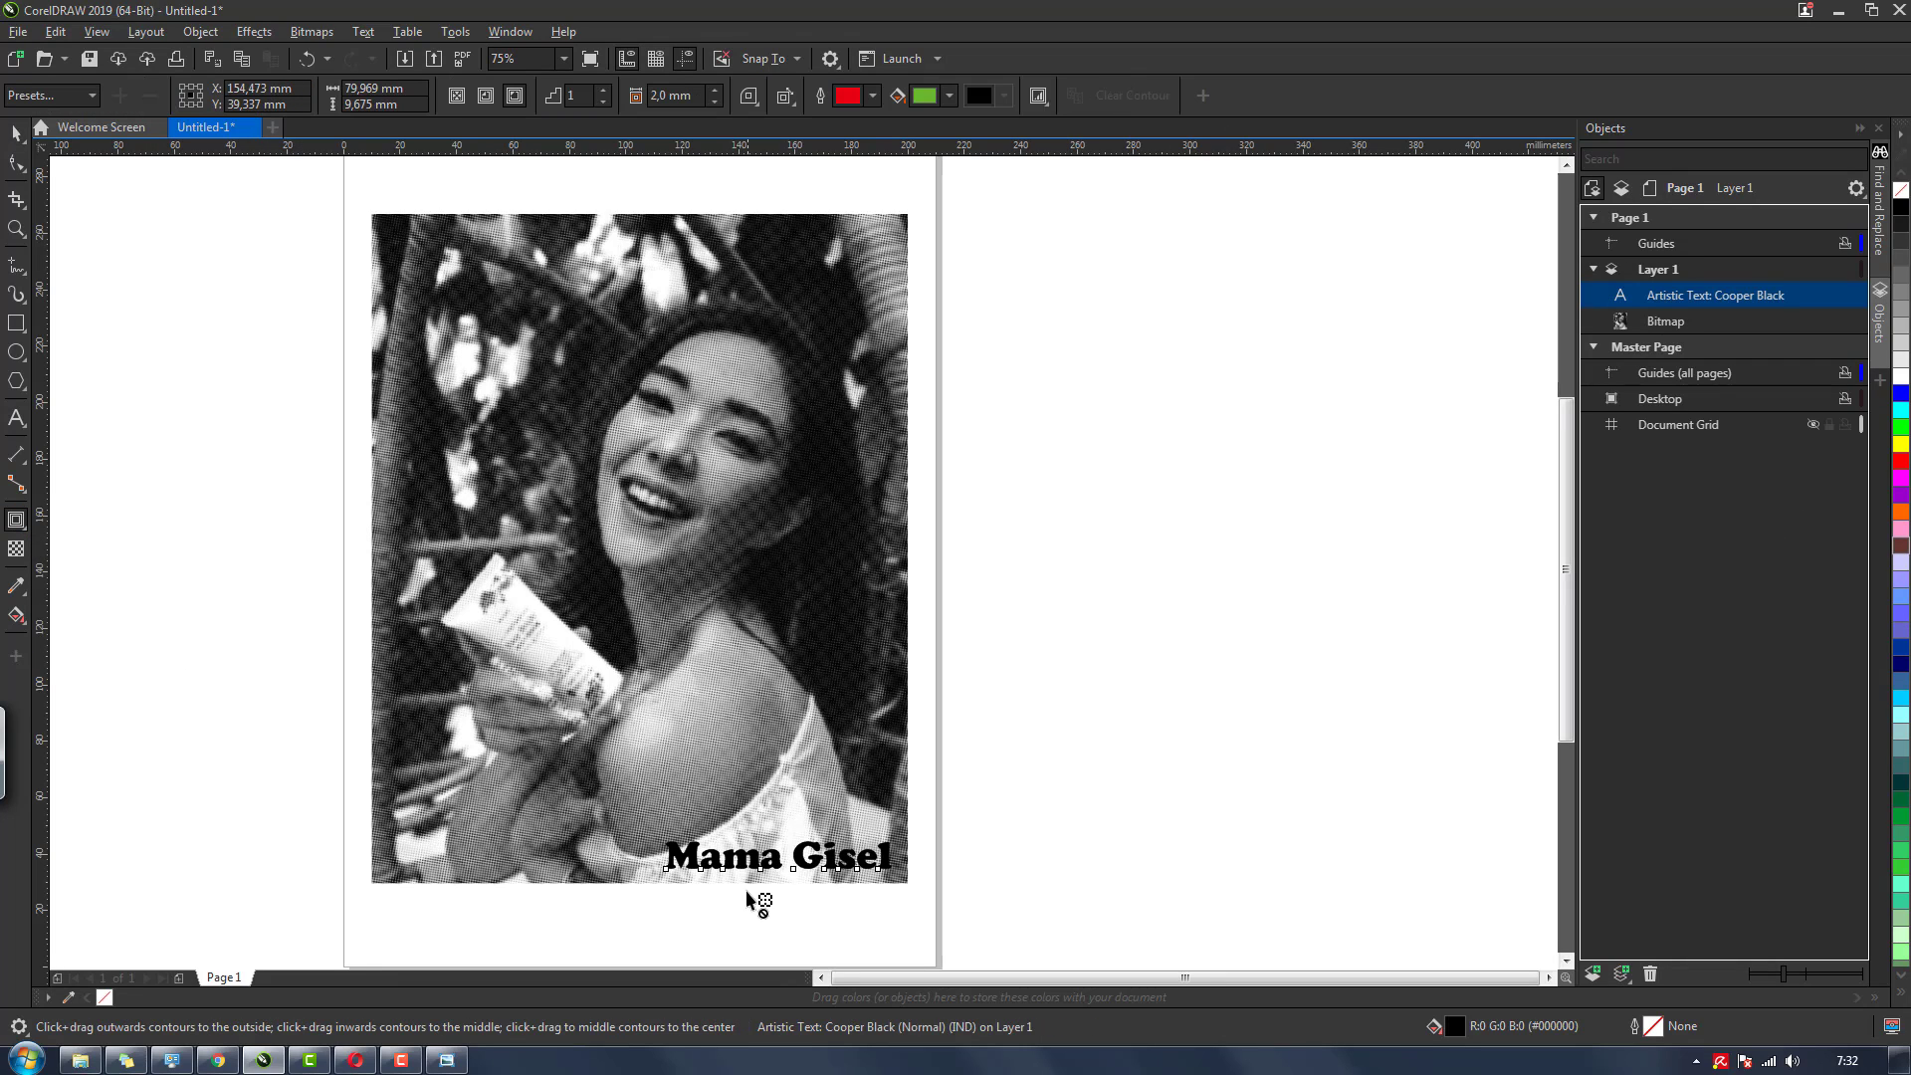
drag(779, 868, 762, 886)
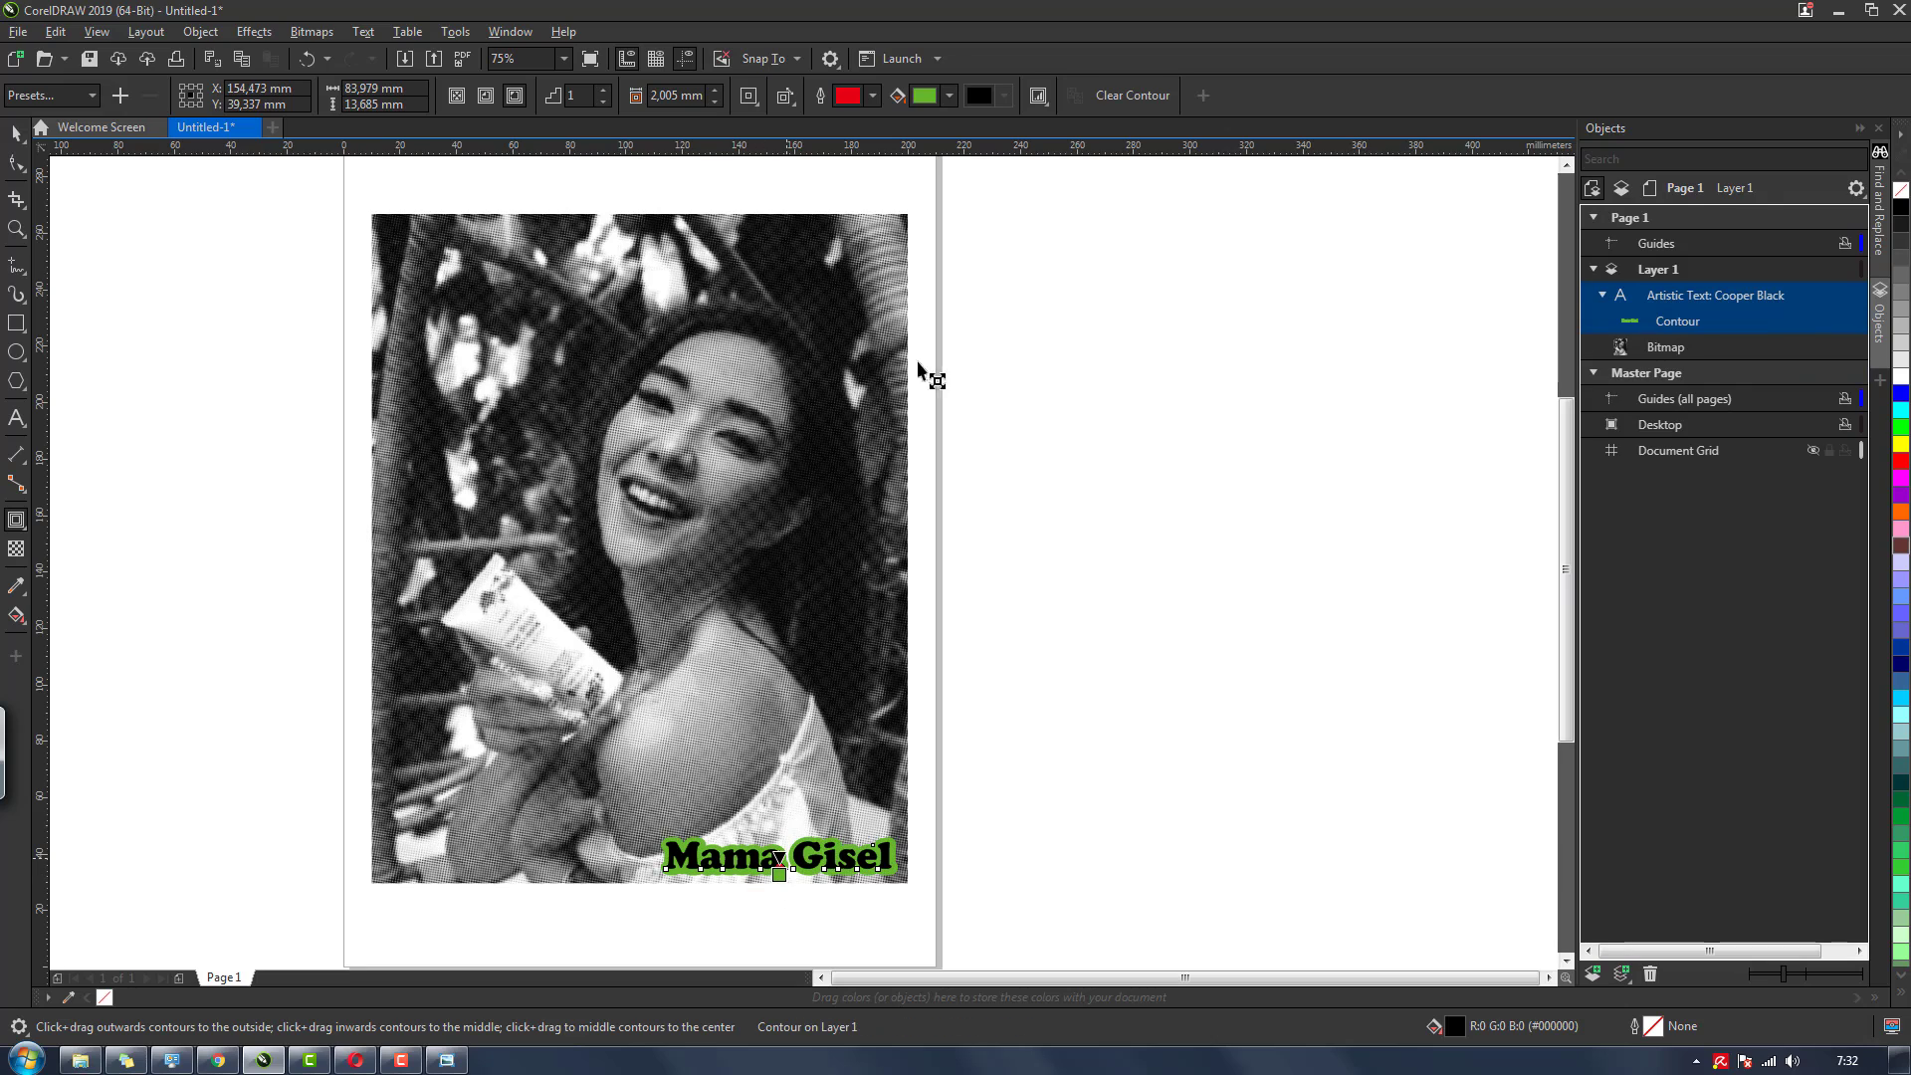
Set the fill of the name text's contour to white and reduce its offset to 1 mm
click(934, 98)
click(1096, 400)
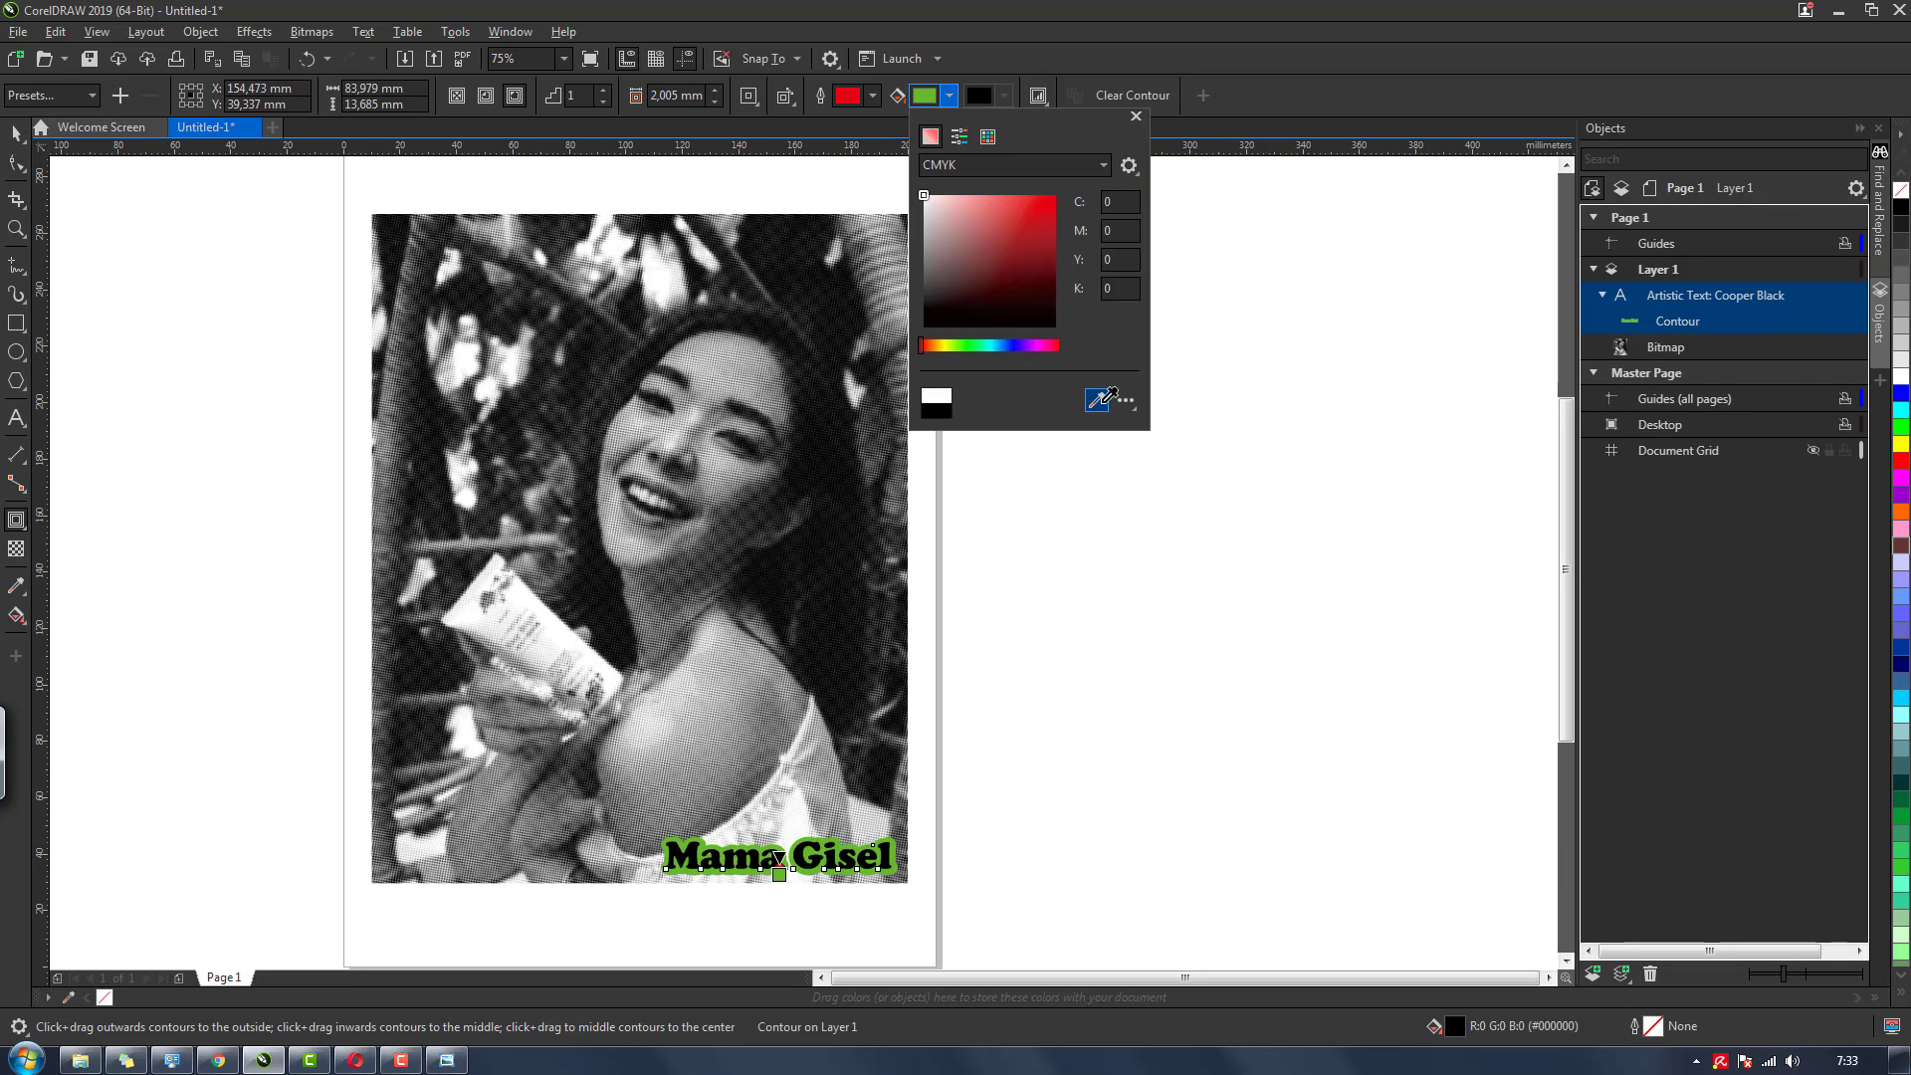
click(1077, 494)
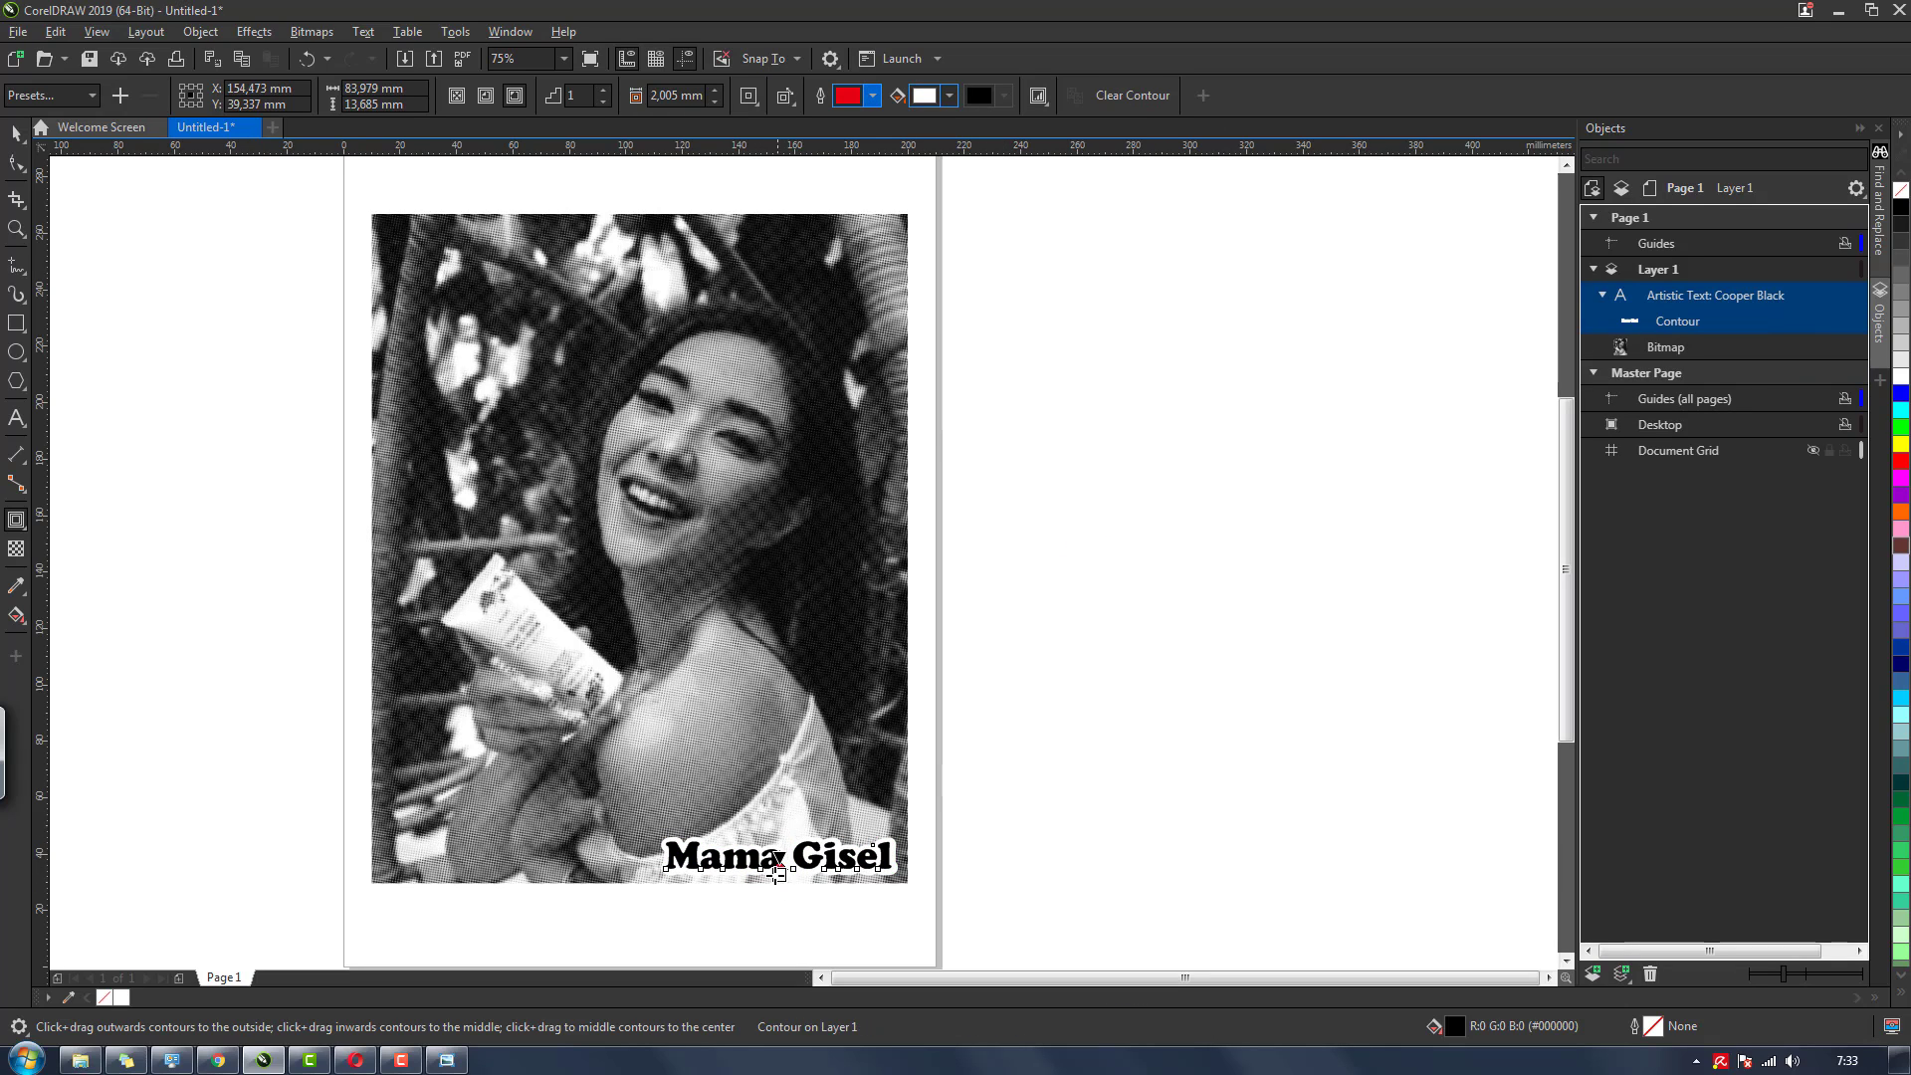
double_click(679, 97)
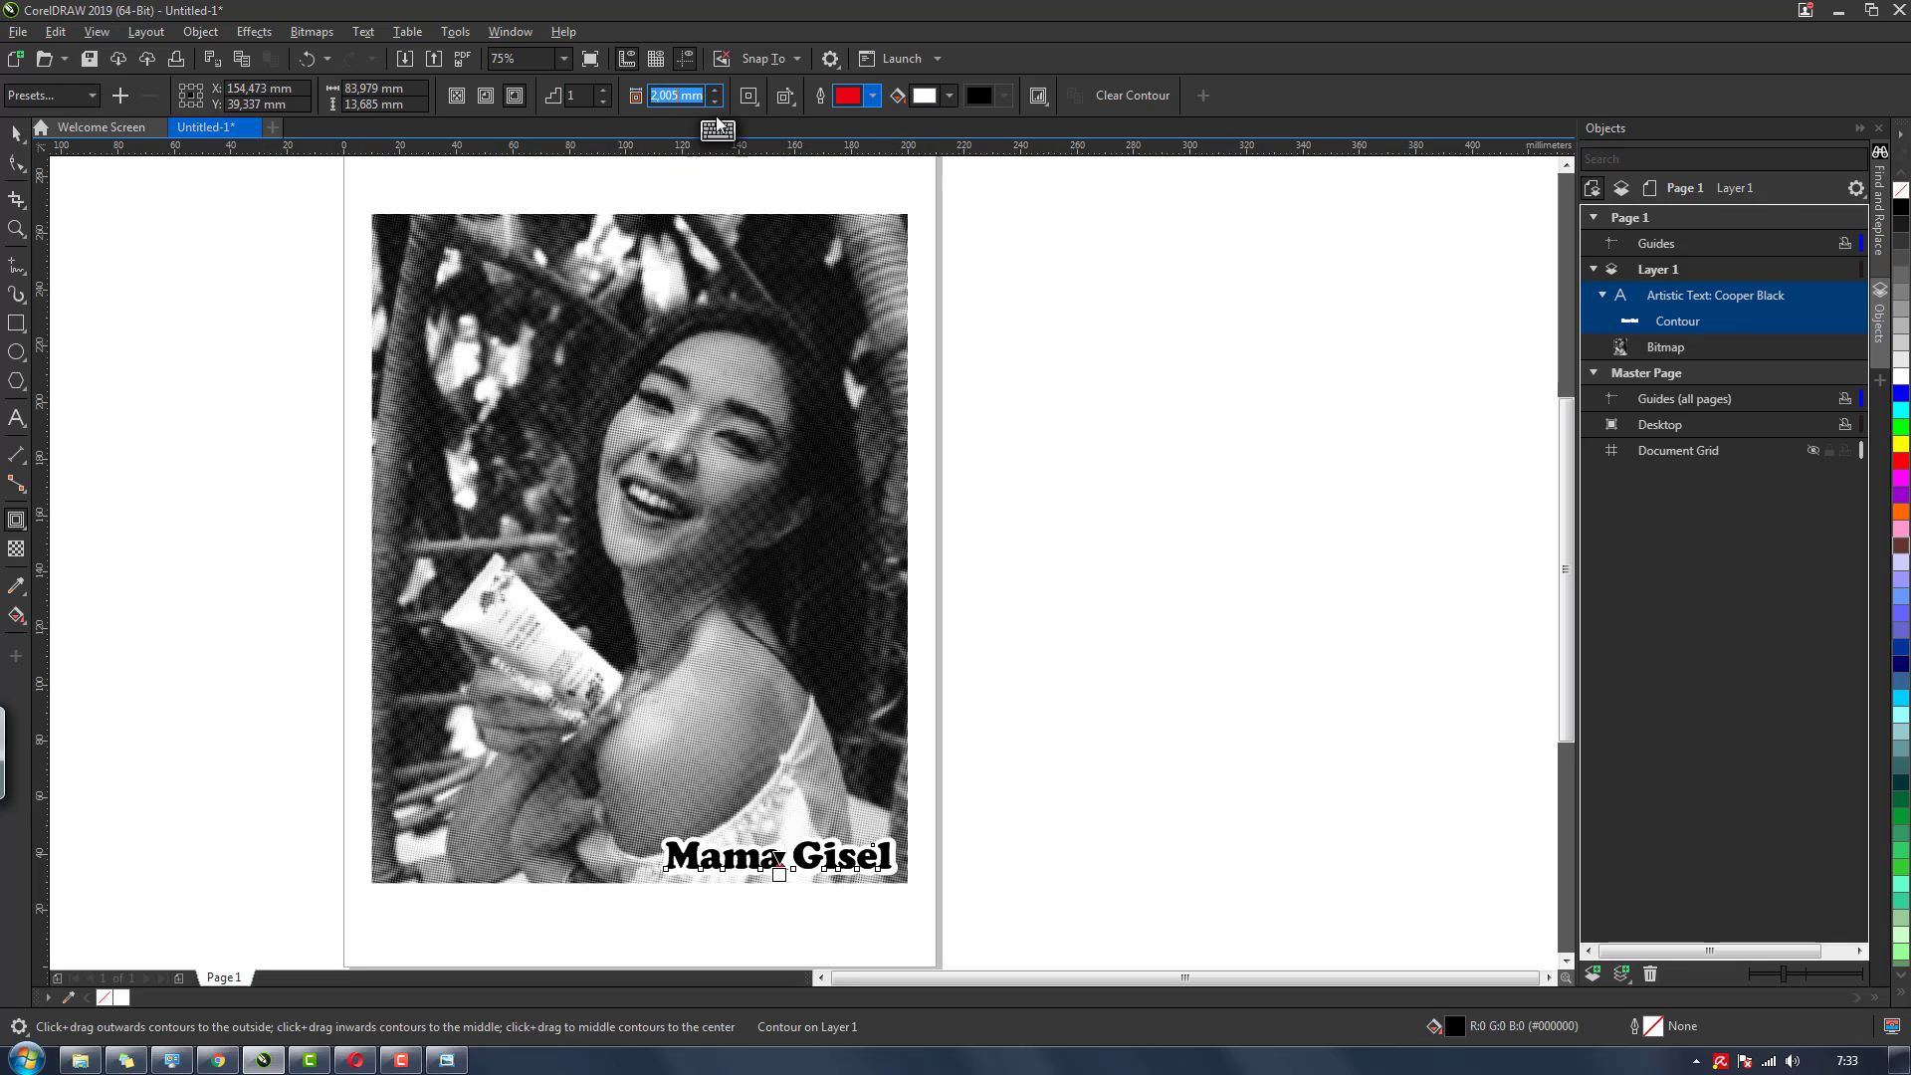
text(1)
key(Return)
click(16, 132)
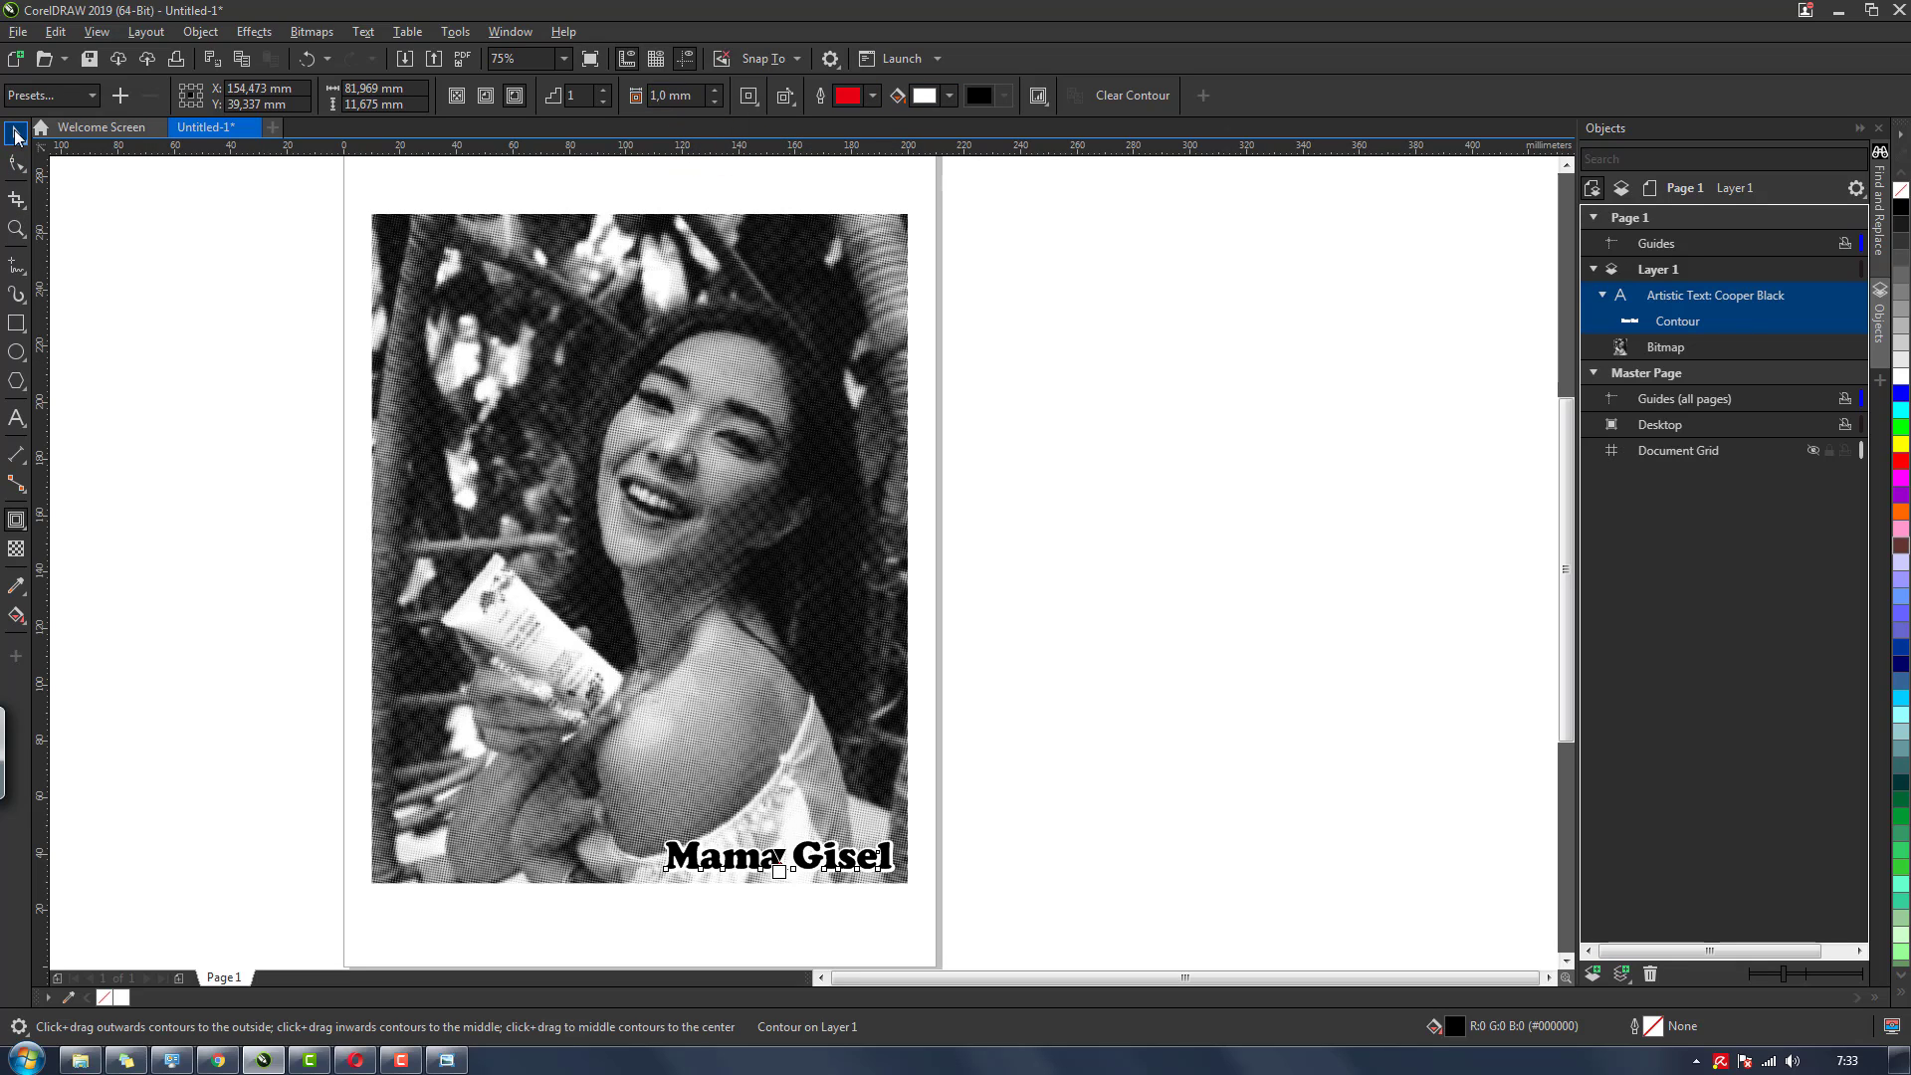
click(195, 420)
Examine the contoured caption against the halftone photo, both up close and in the full-page view
scroll(432, 625, down, 2)
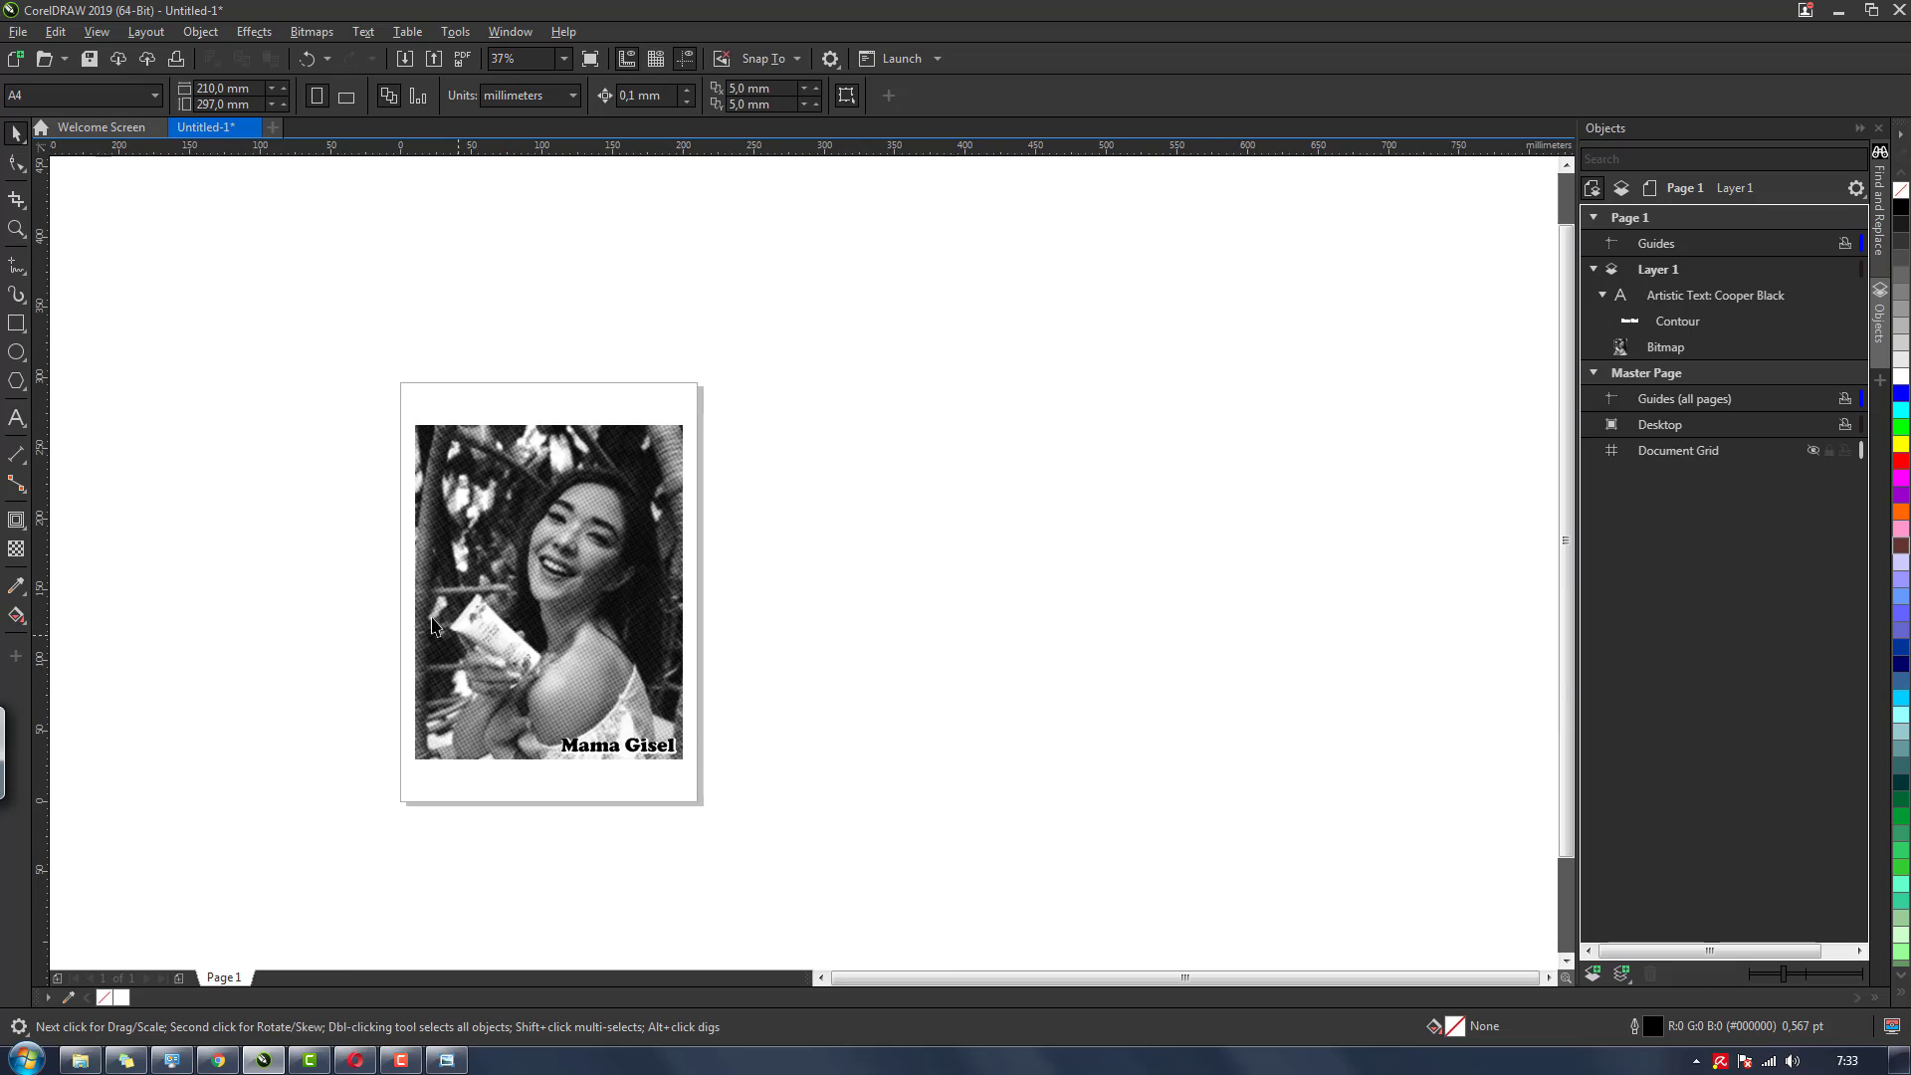
scroll(389, 701, up, 2)
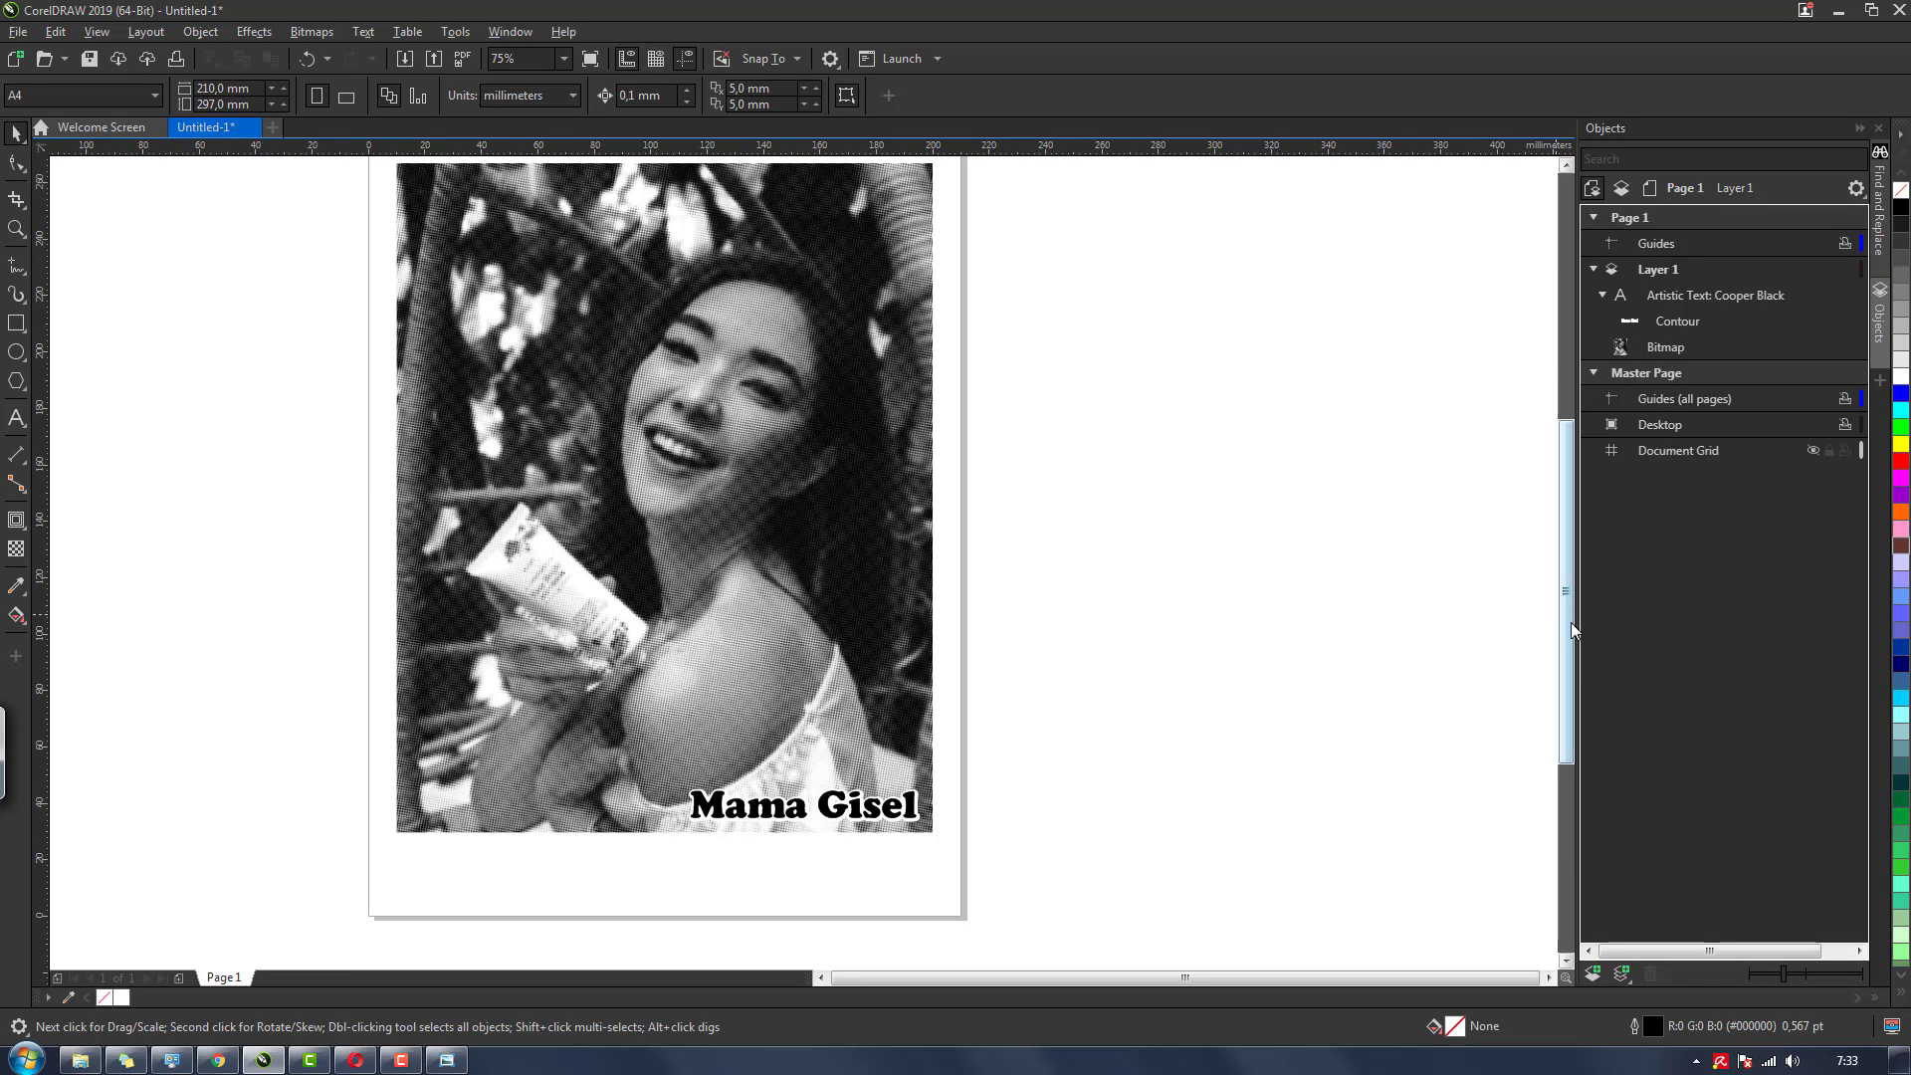
scroll(1567, 619, up, 1)
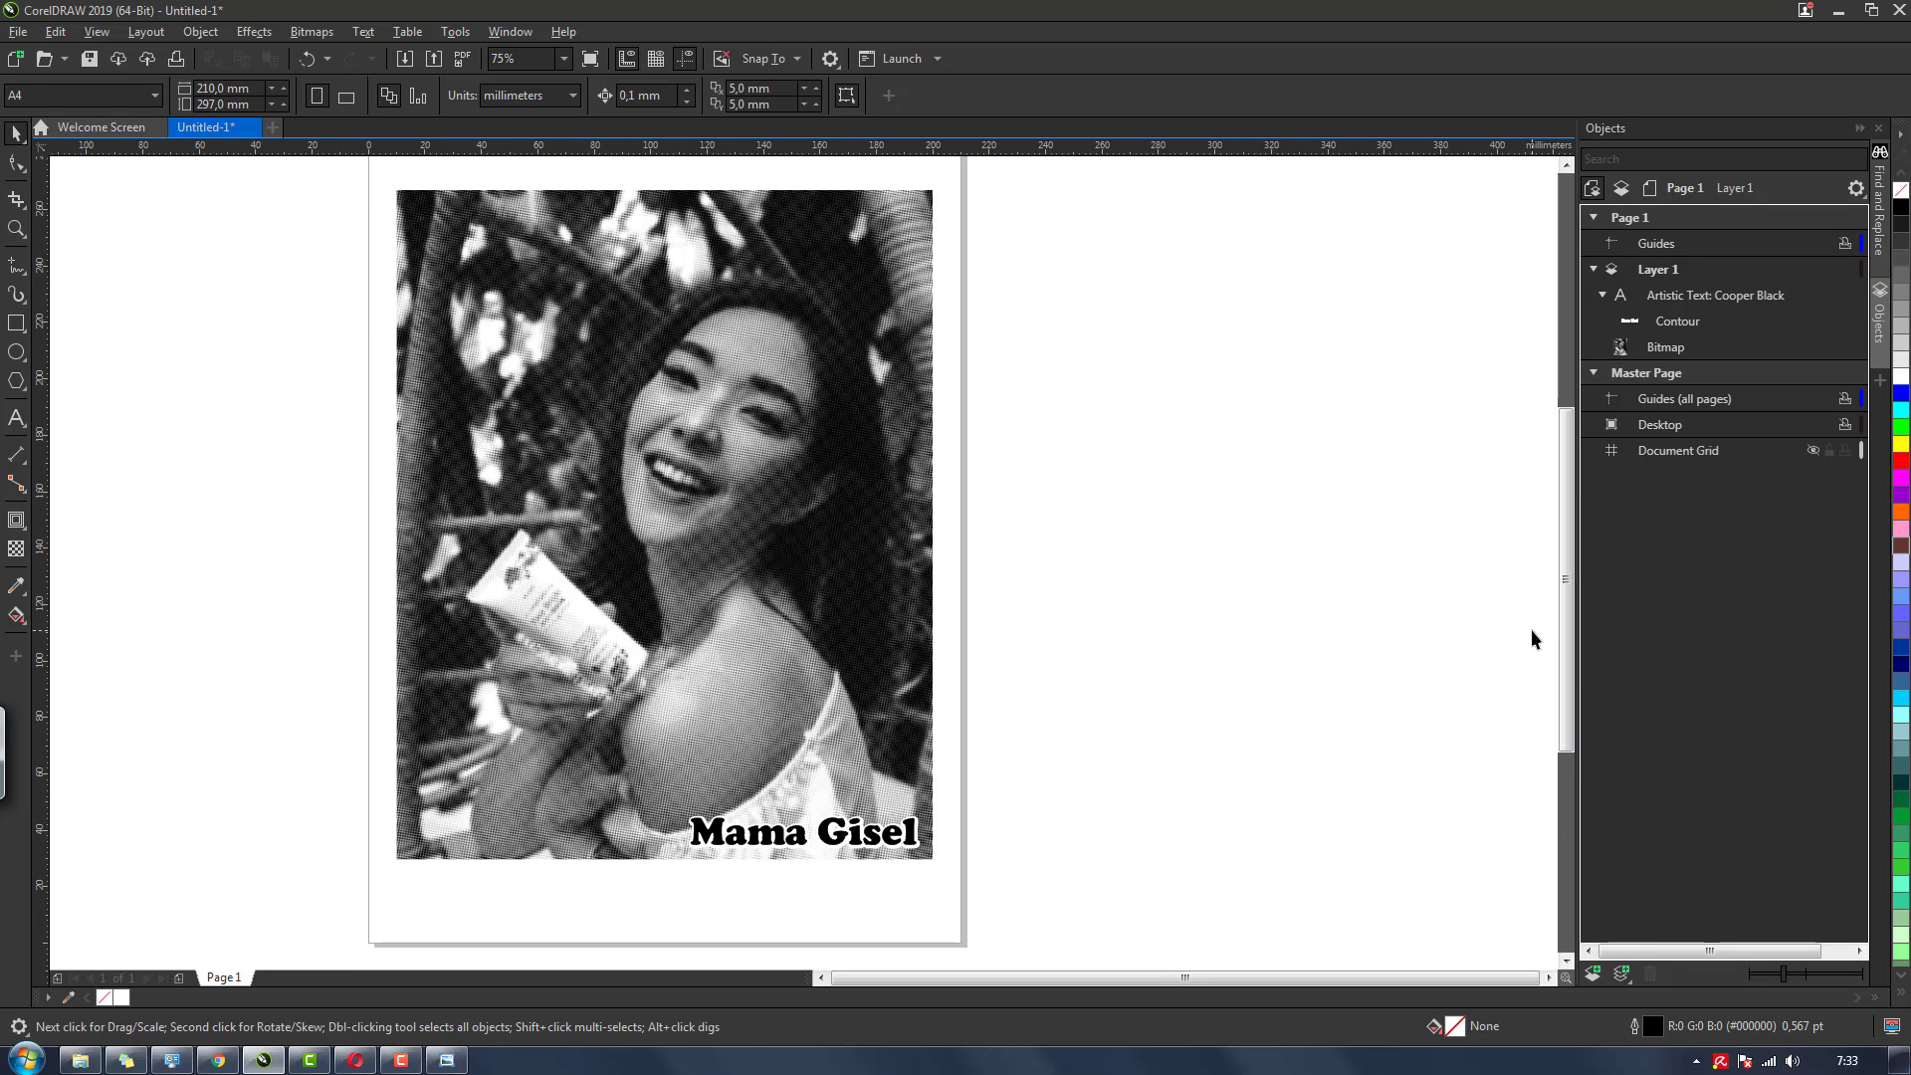
scroll(1531, 629, up, 2)
scroll(1145, 617, down, 4)
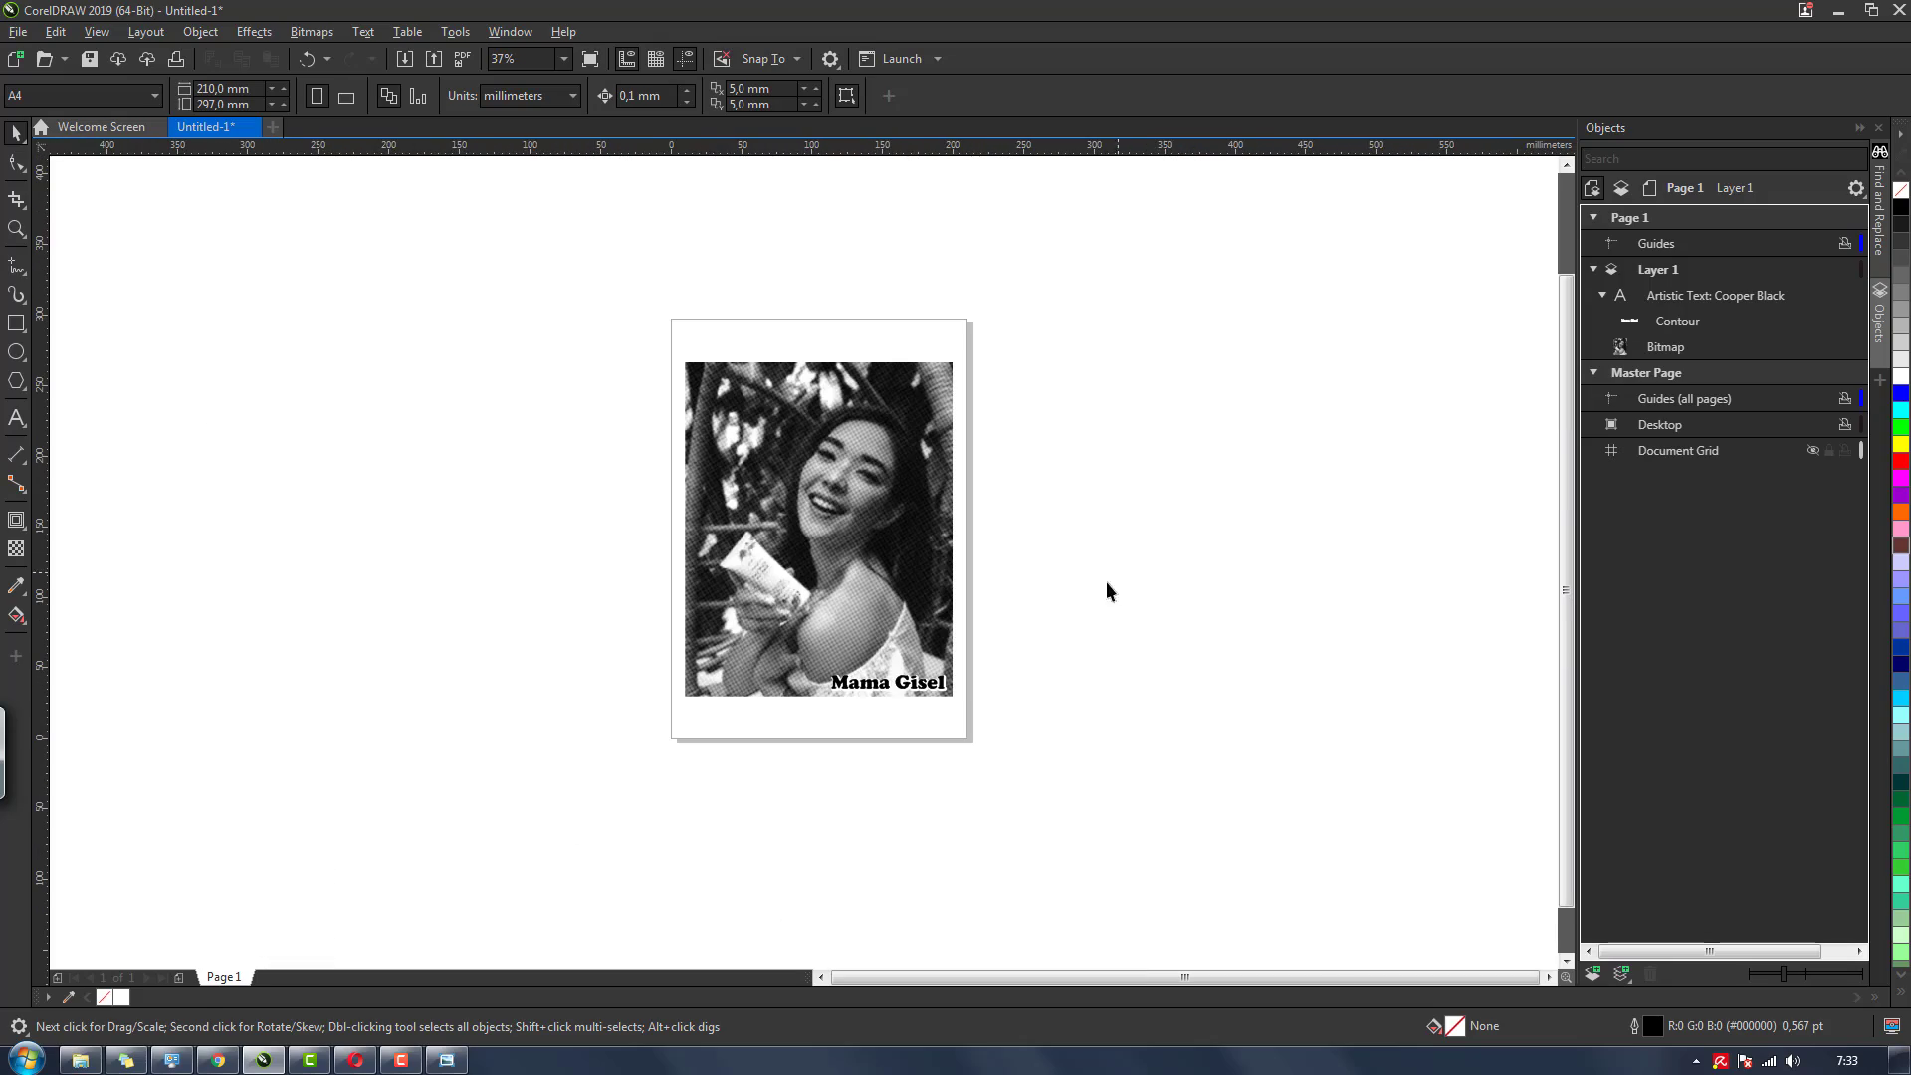
scroll(916, 684, up, 8)
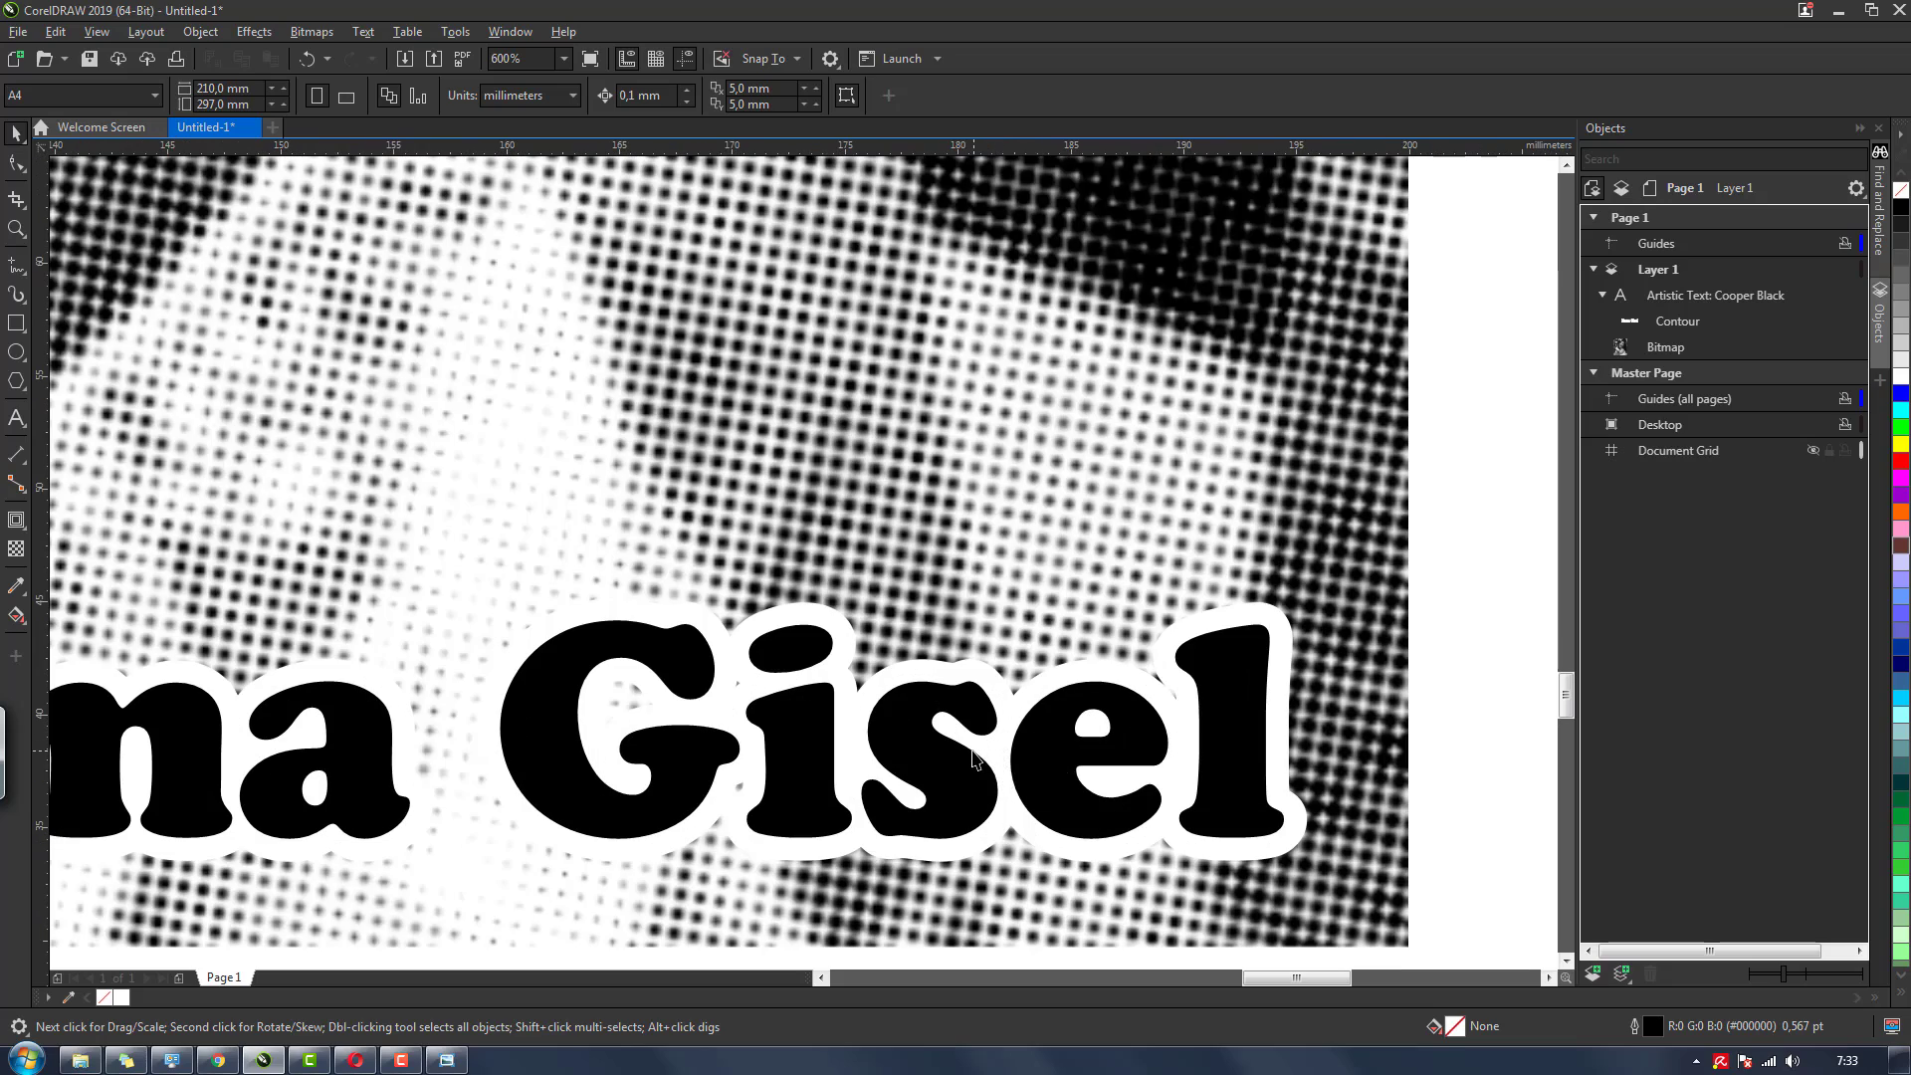
scroll(970, 756, down, 2)
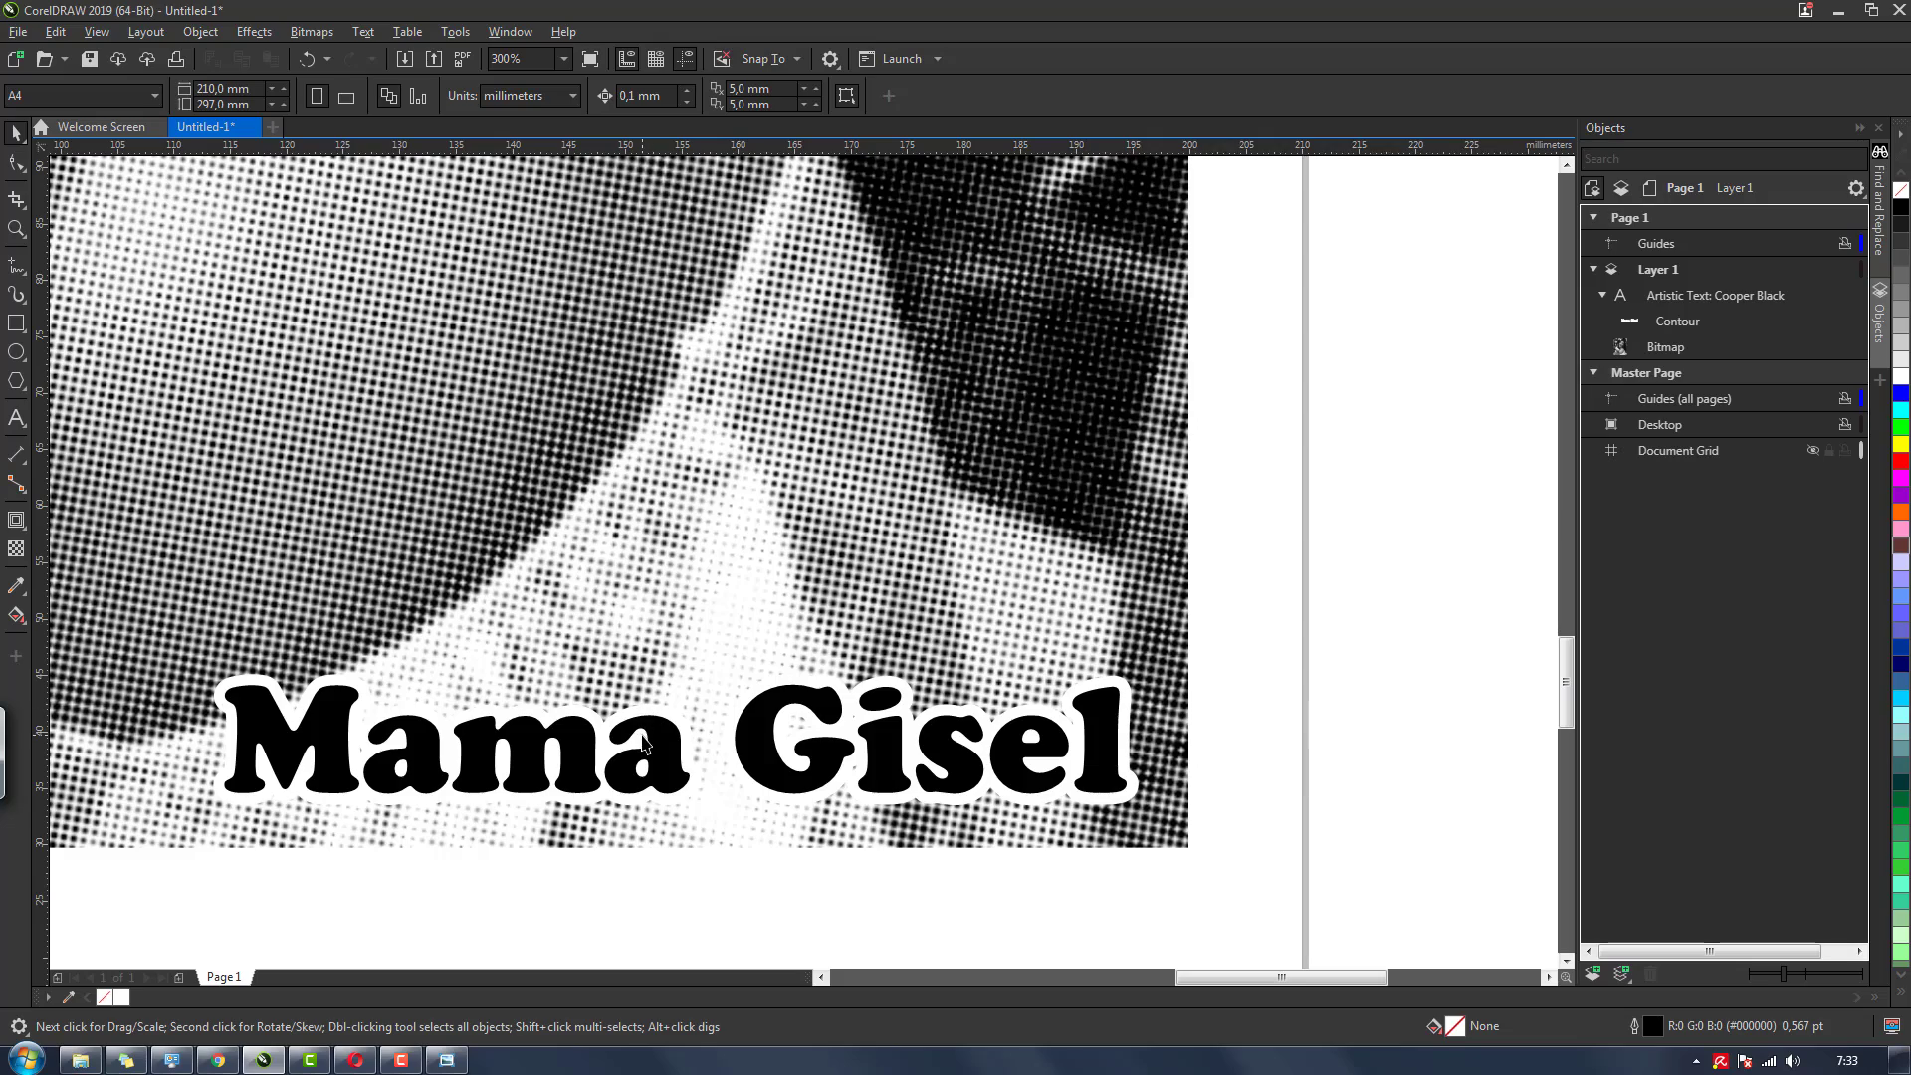
scroll(462, 796, up, 6)
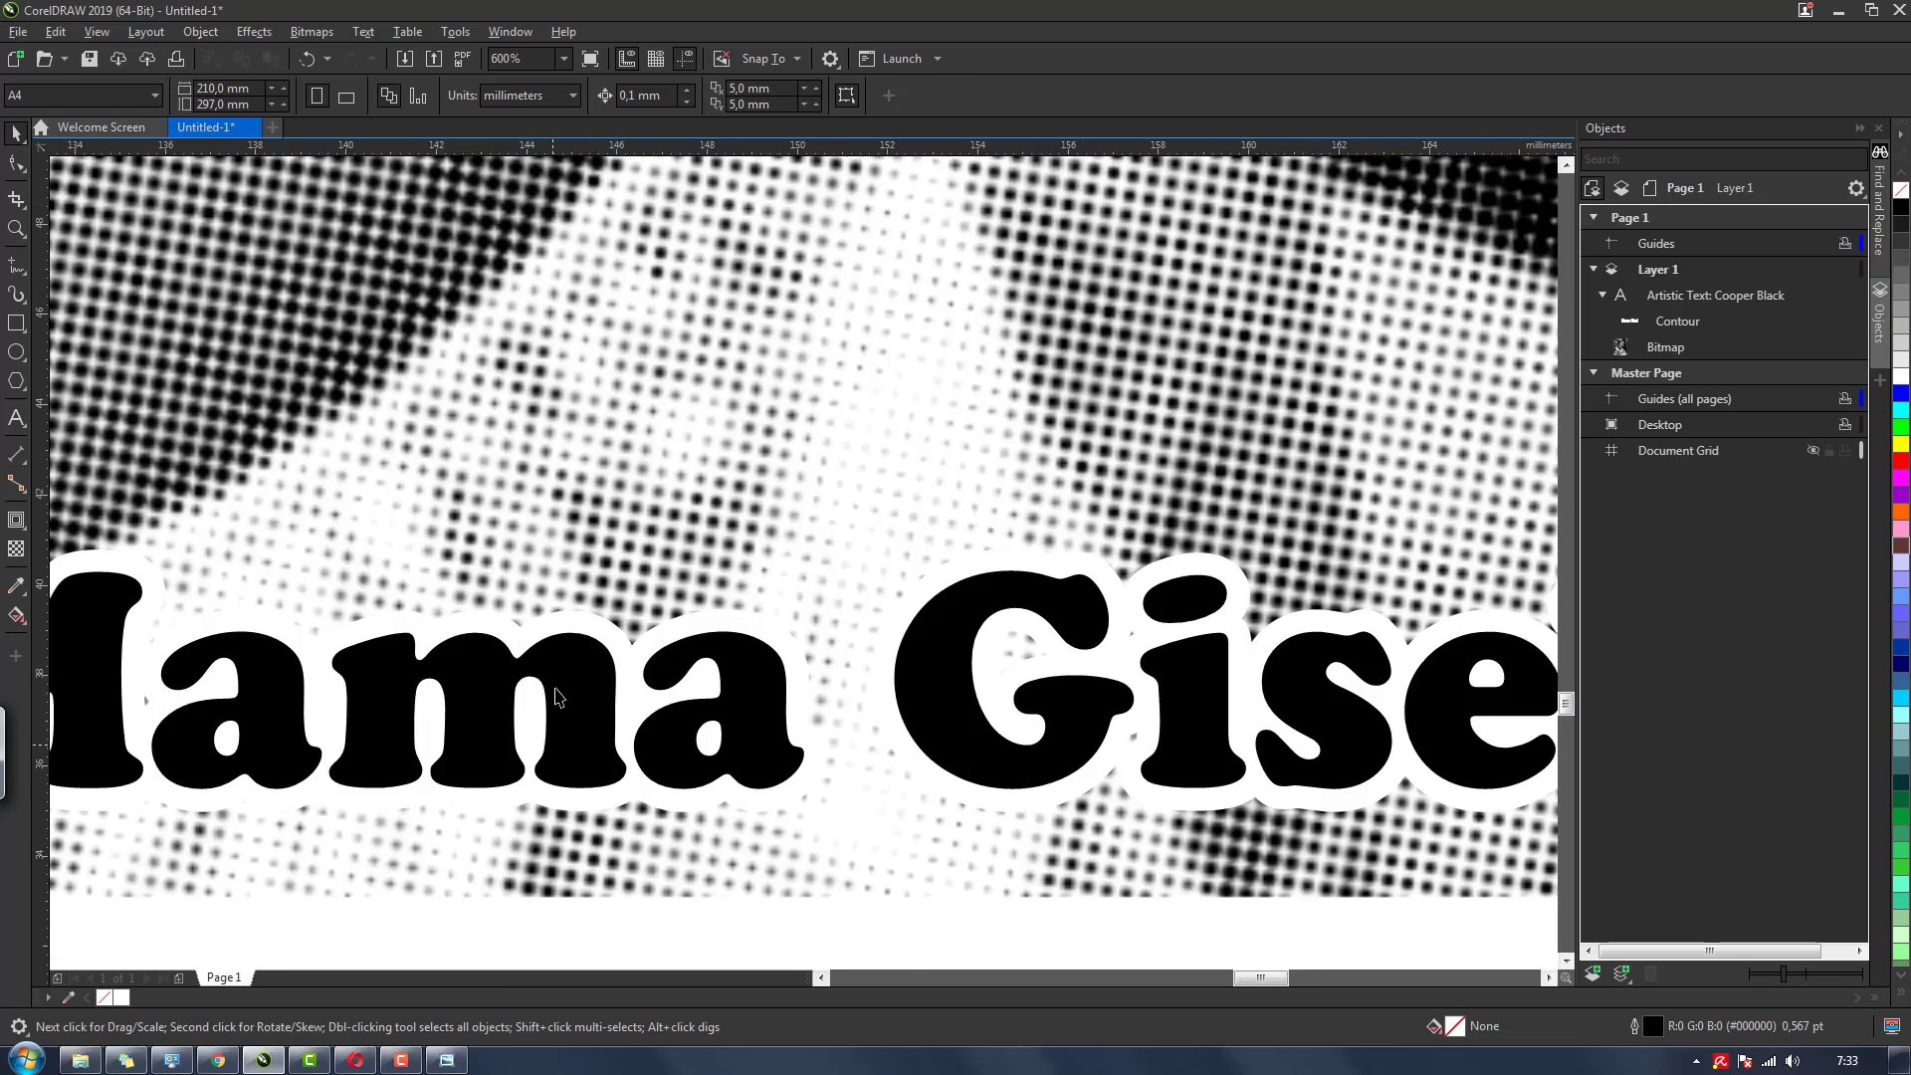
scroll(756, 767, down, 4)
scroll(780, 784, down, 4)
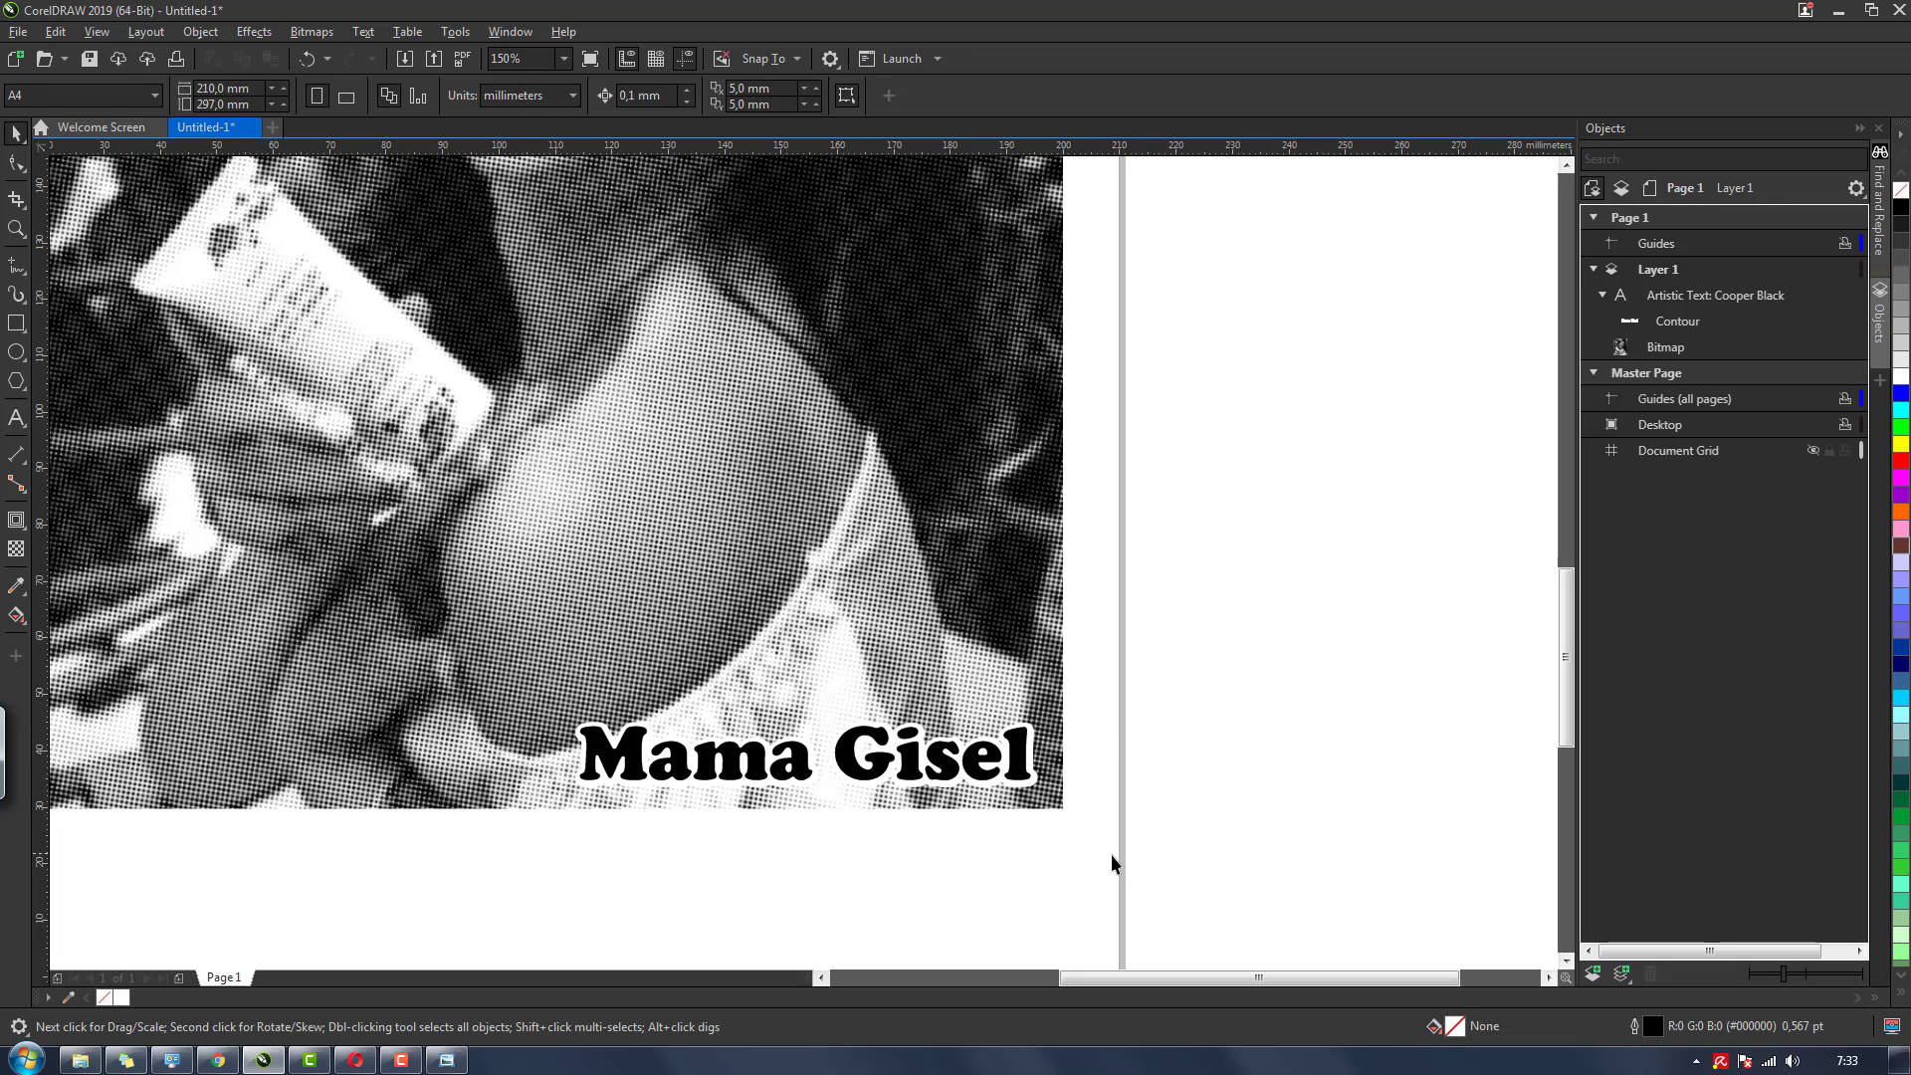
click(686, 749)
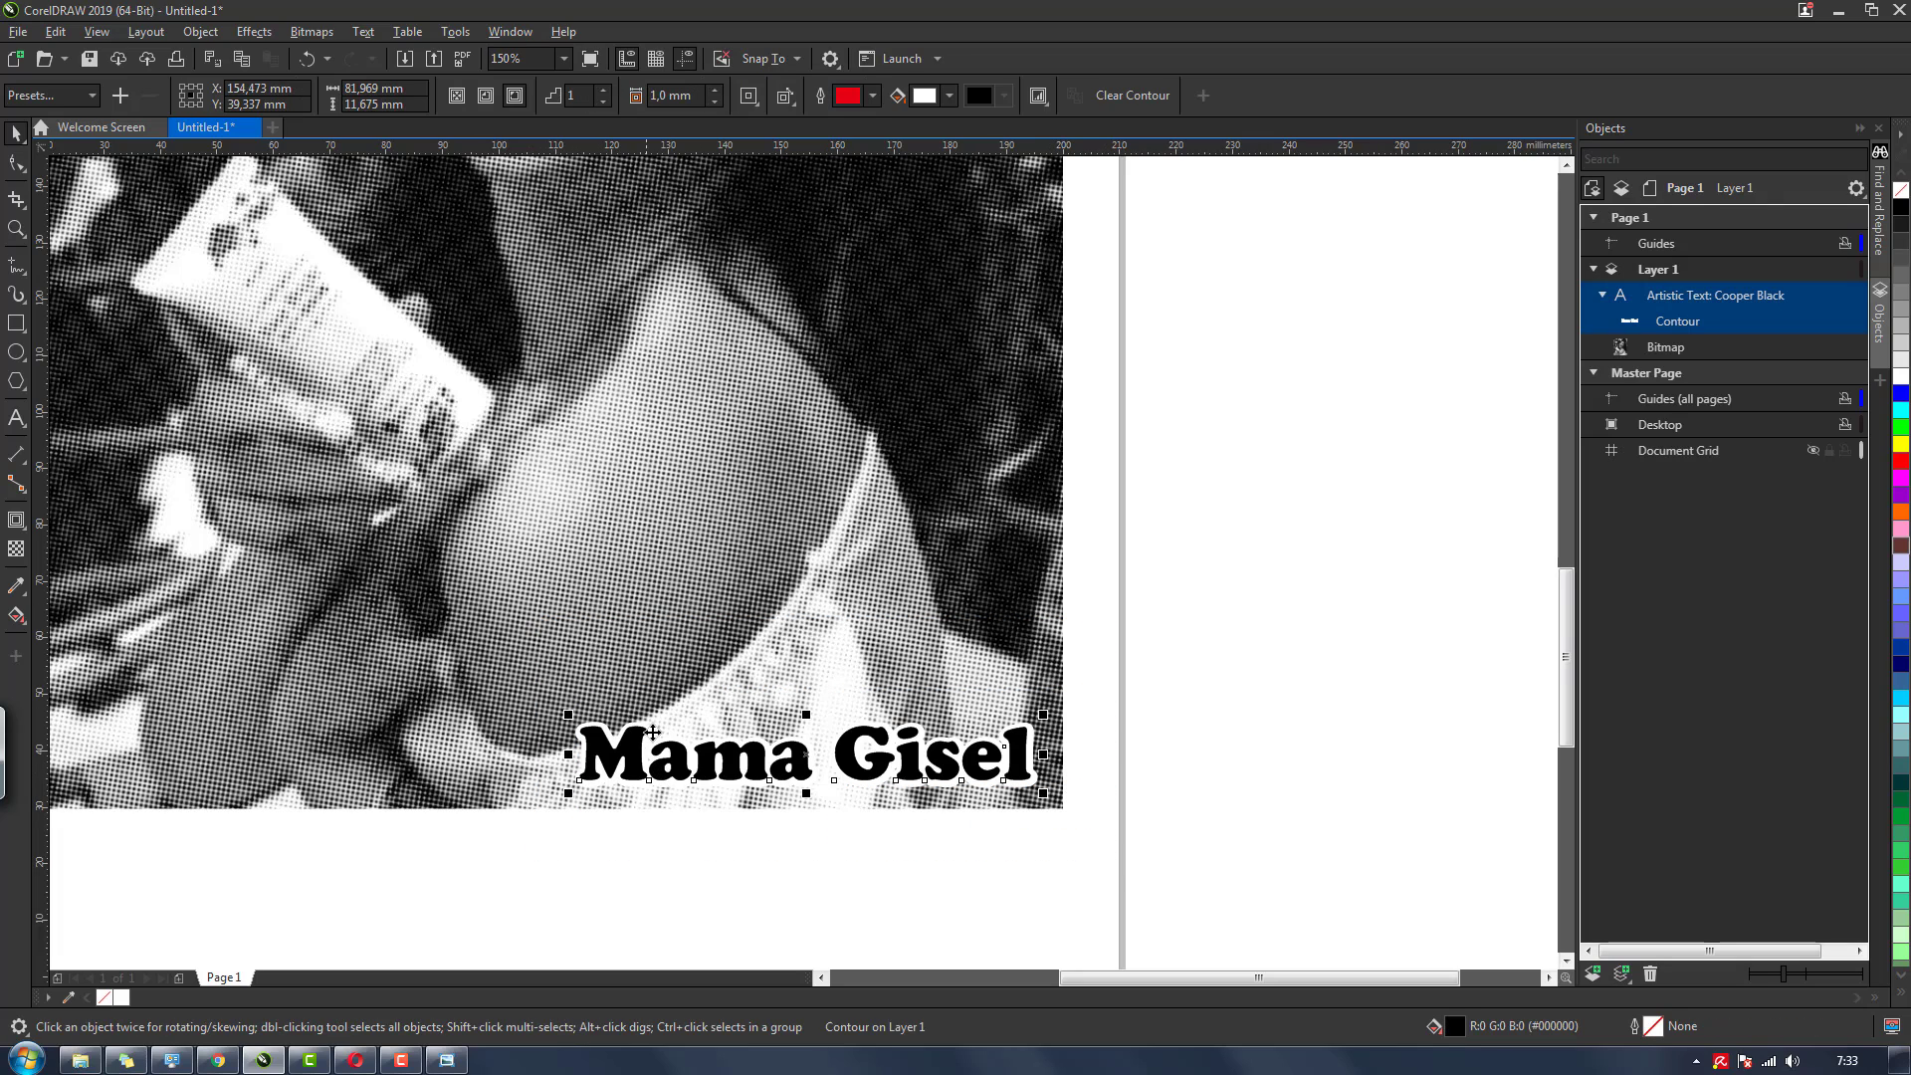
click(687, 886)
scroll(746, 766, up, 4)
scroll(746, 767, down, 2)
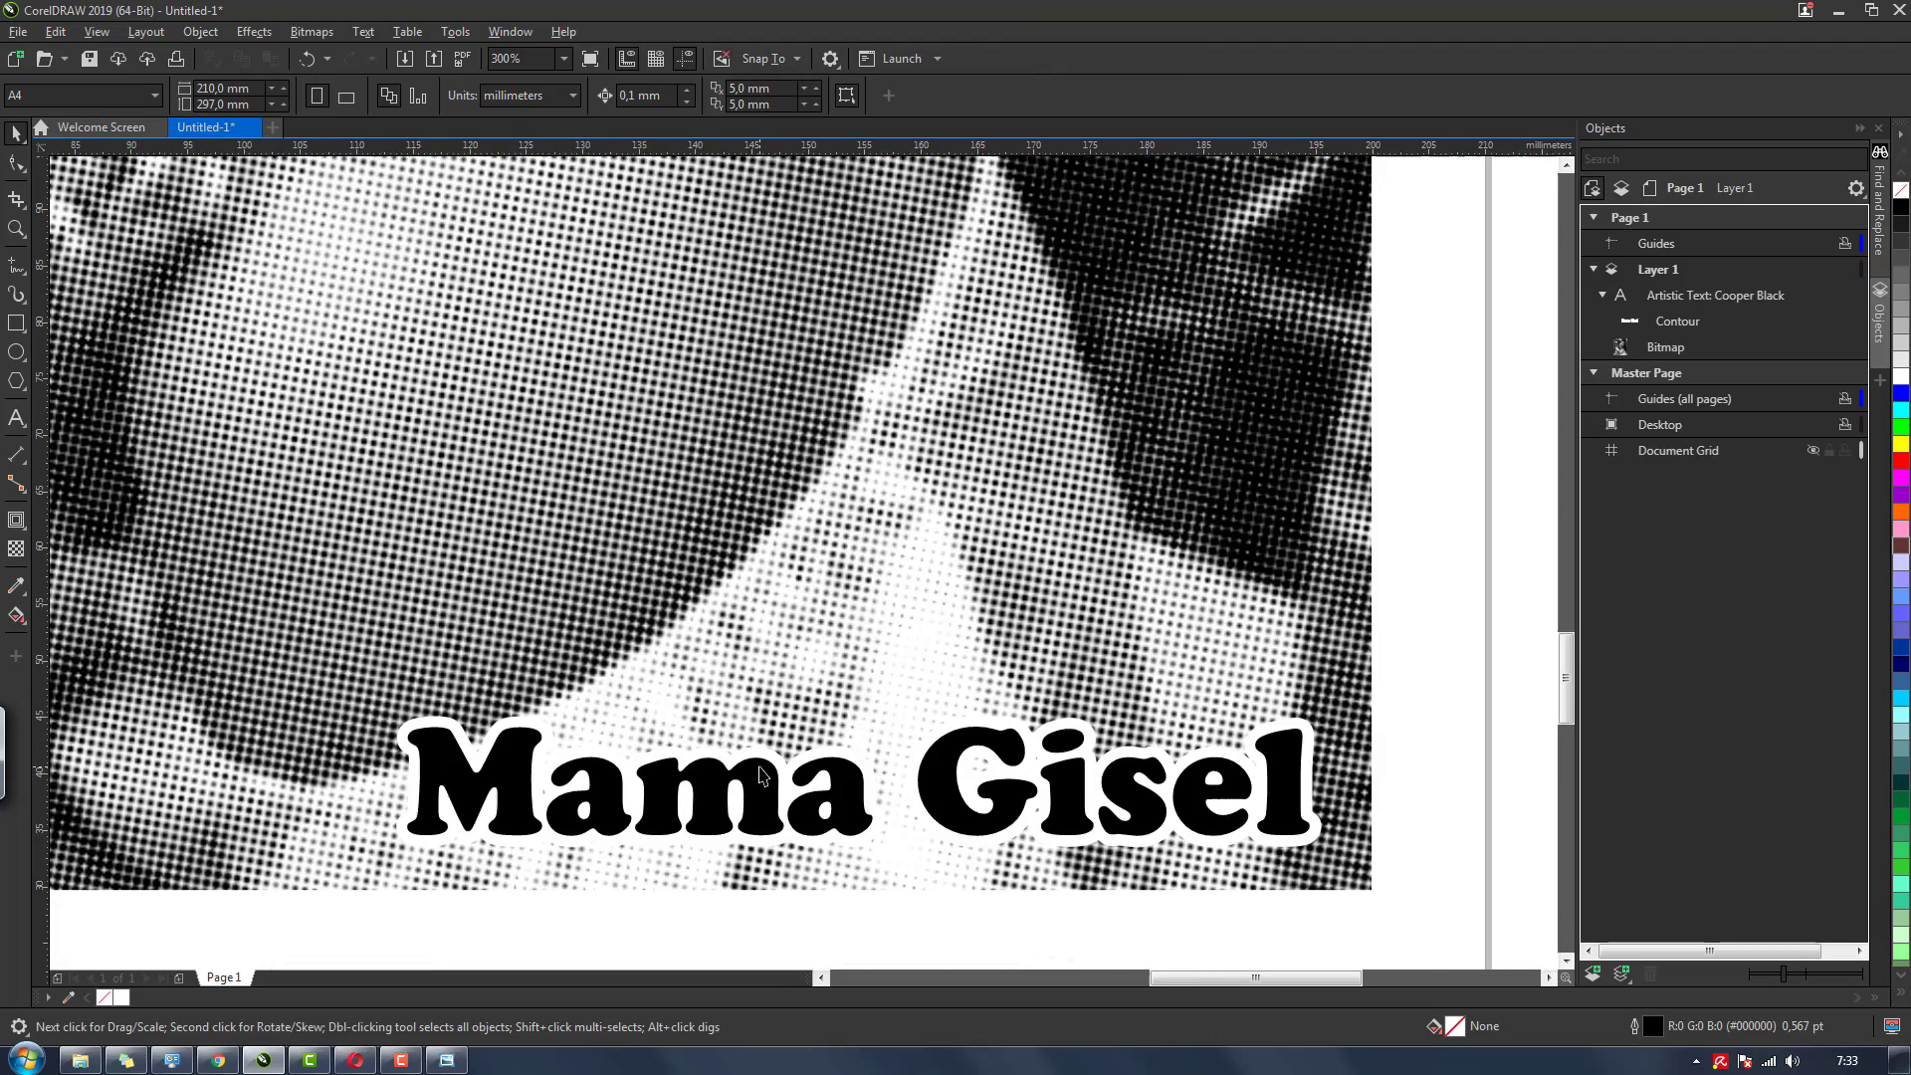
scroll(801, 881, down, 3)
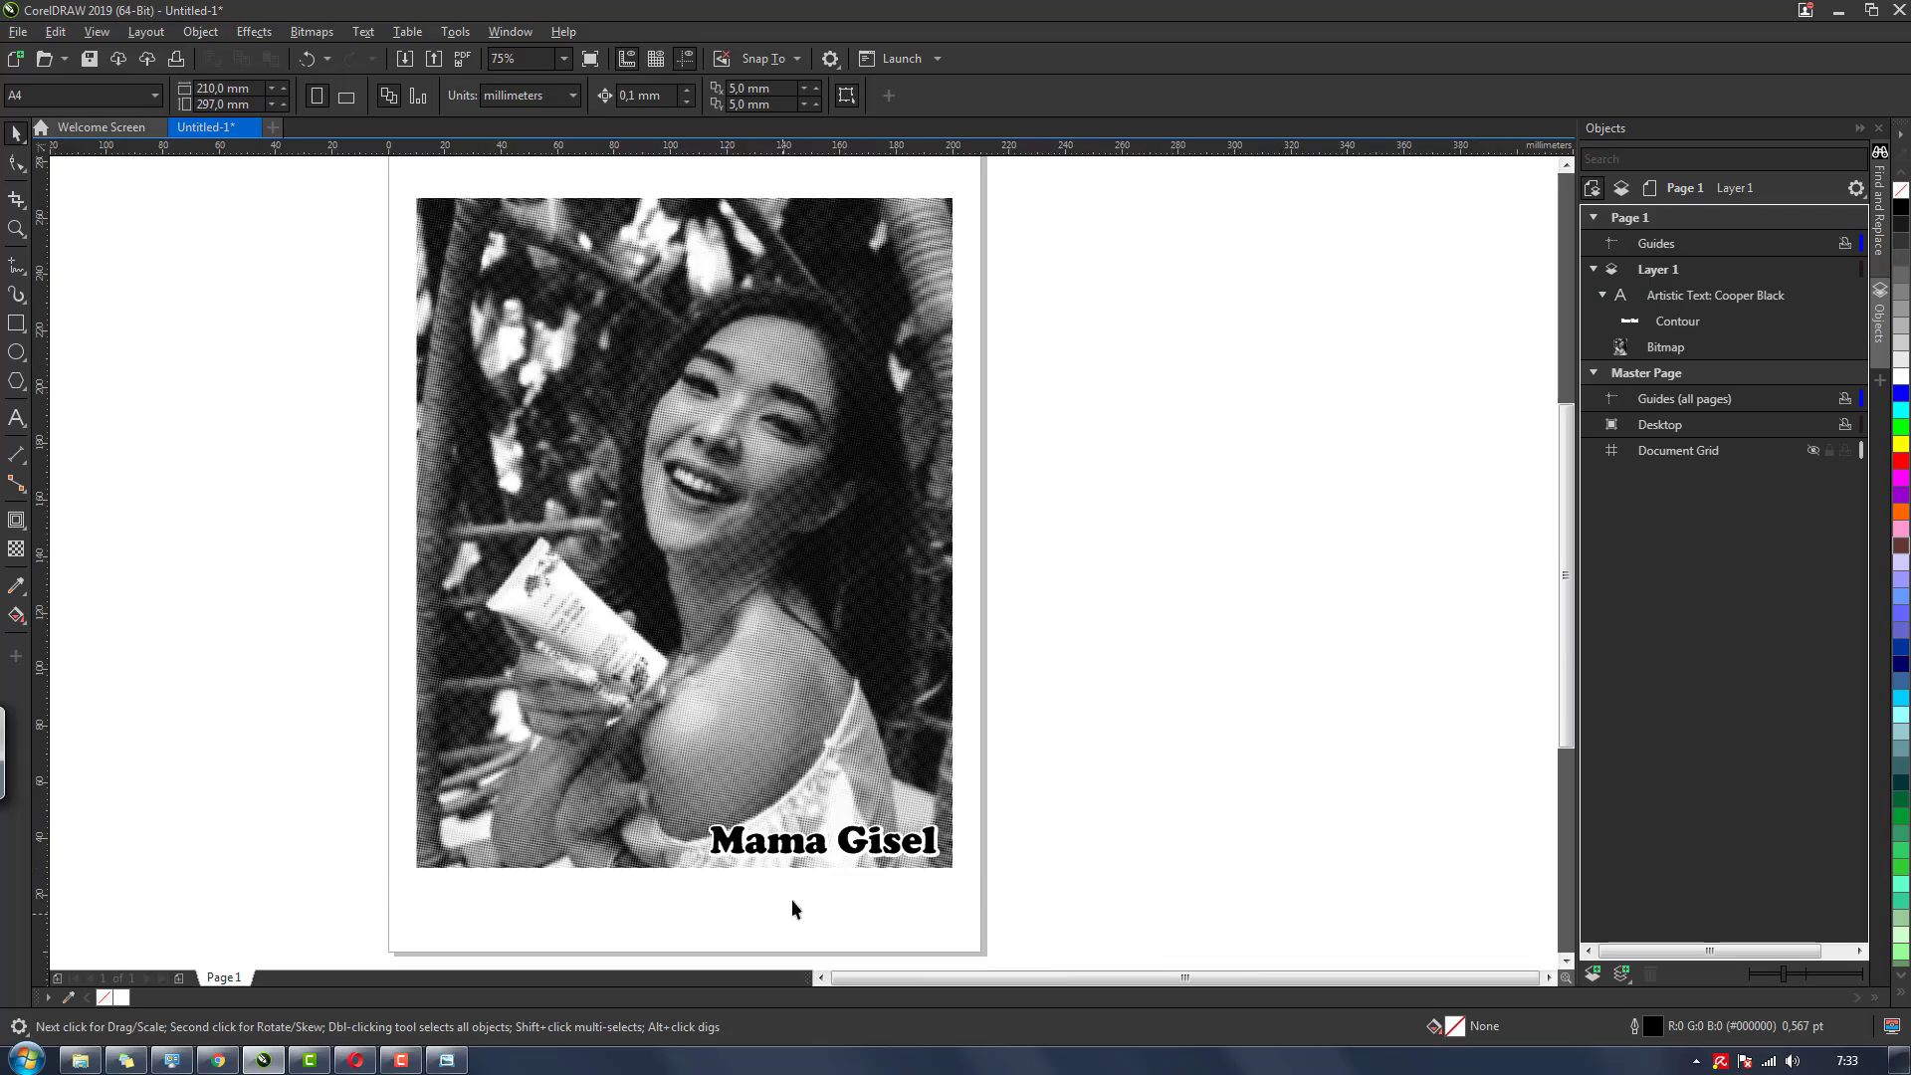
Group the name text, its contour and the halftone bitmap together
scroll(848, 914, down, 1)
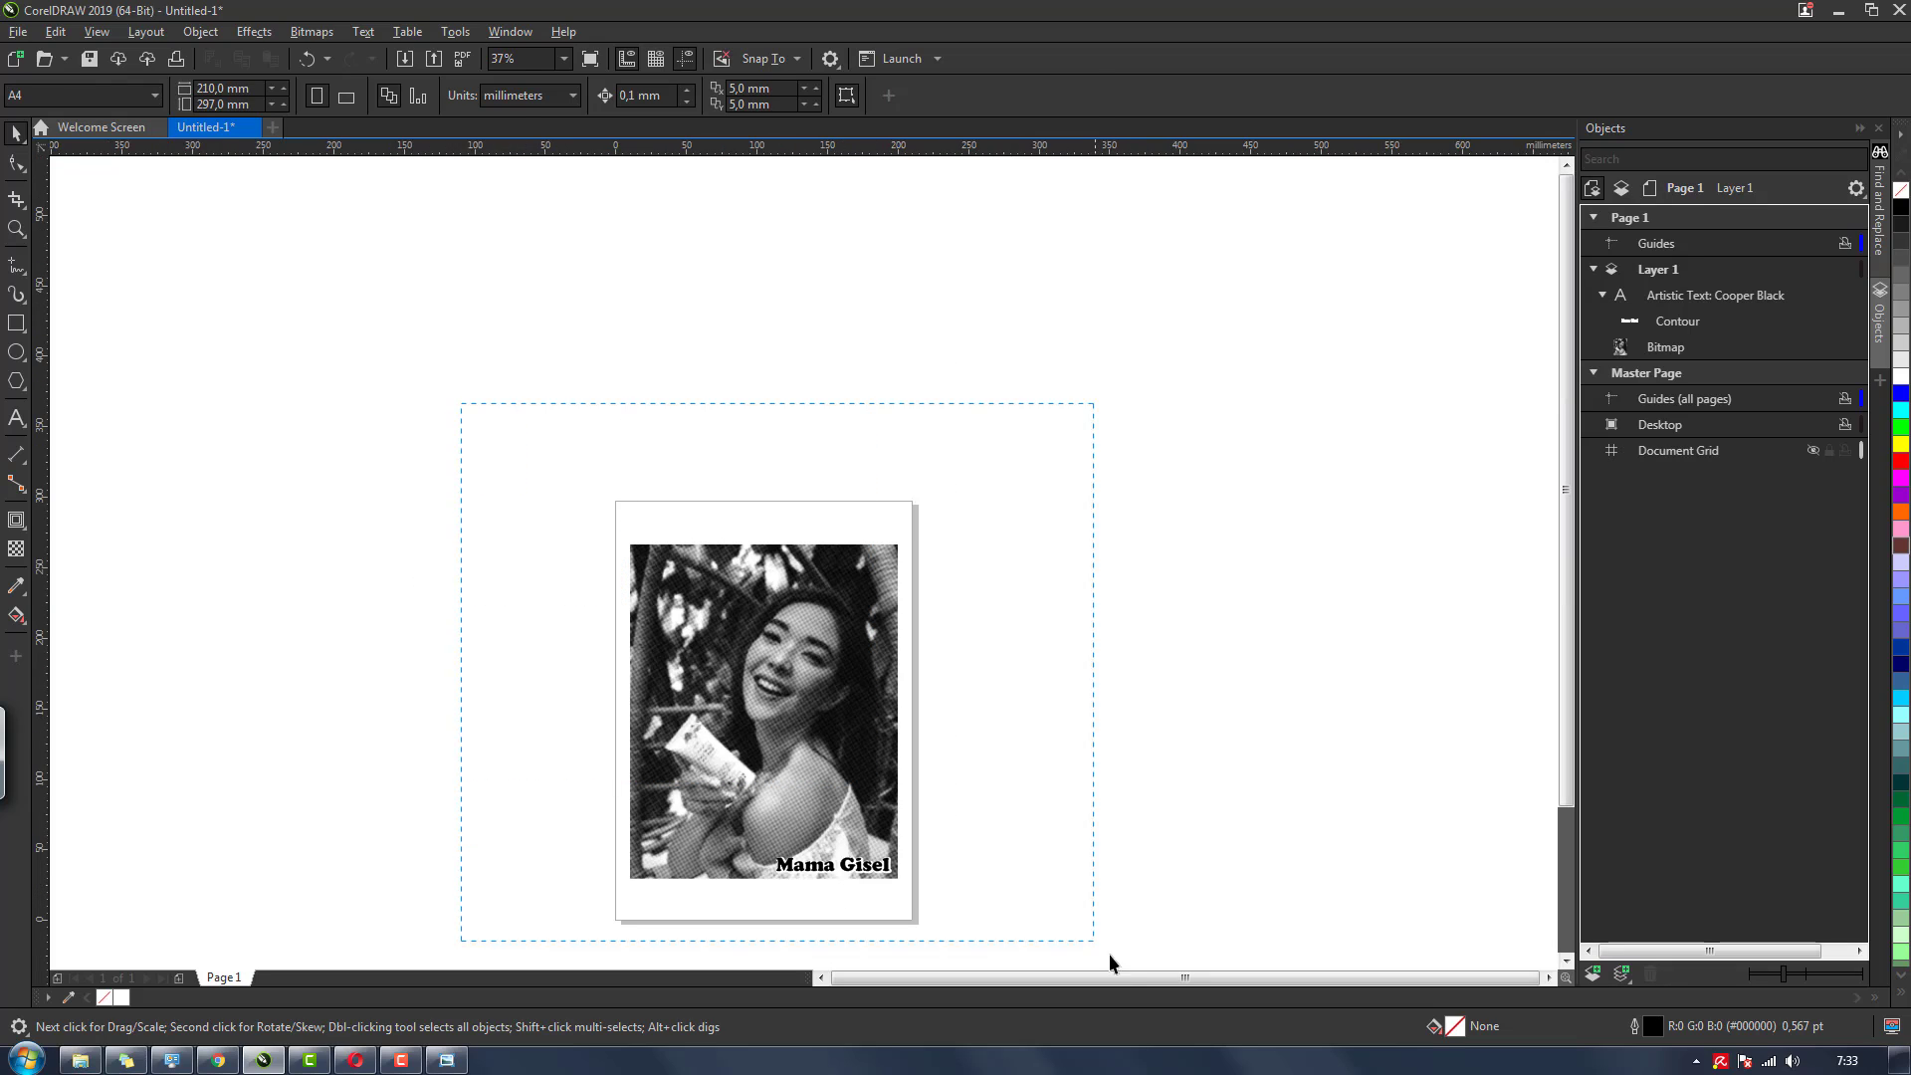
drag(1109, 953, 1109, 954)
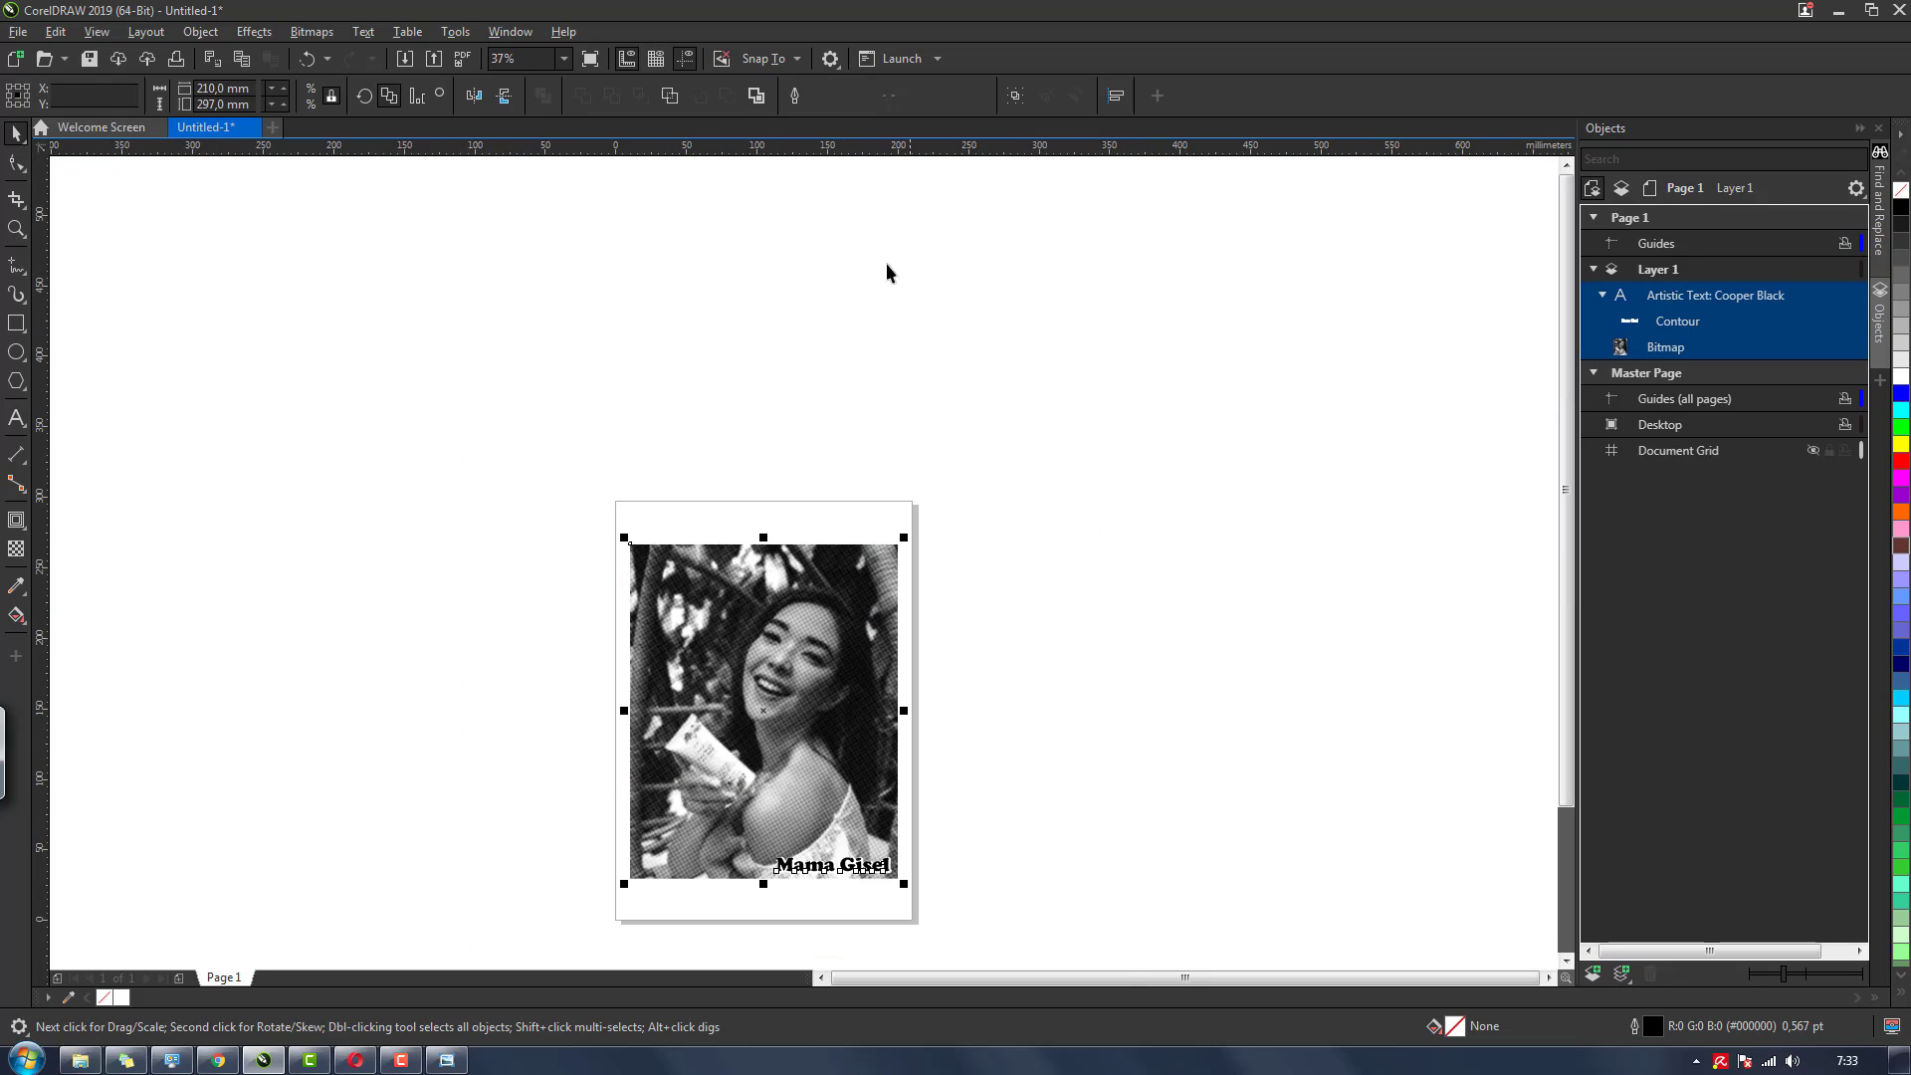
click(1015, 96)
click(1006, 515)
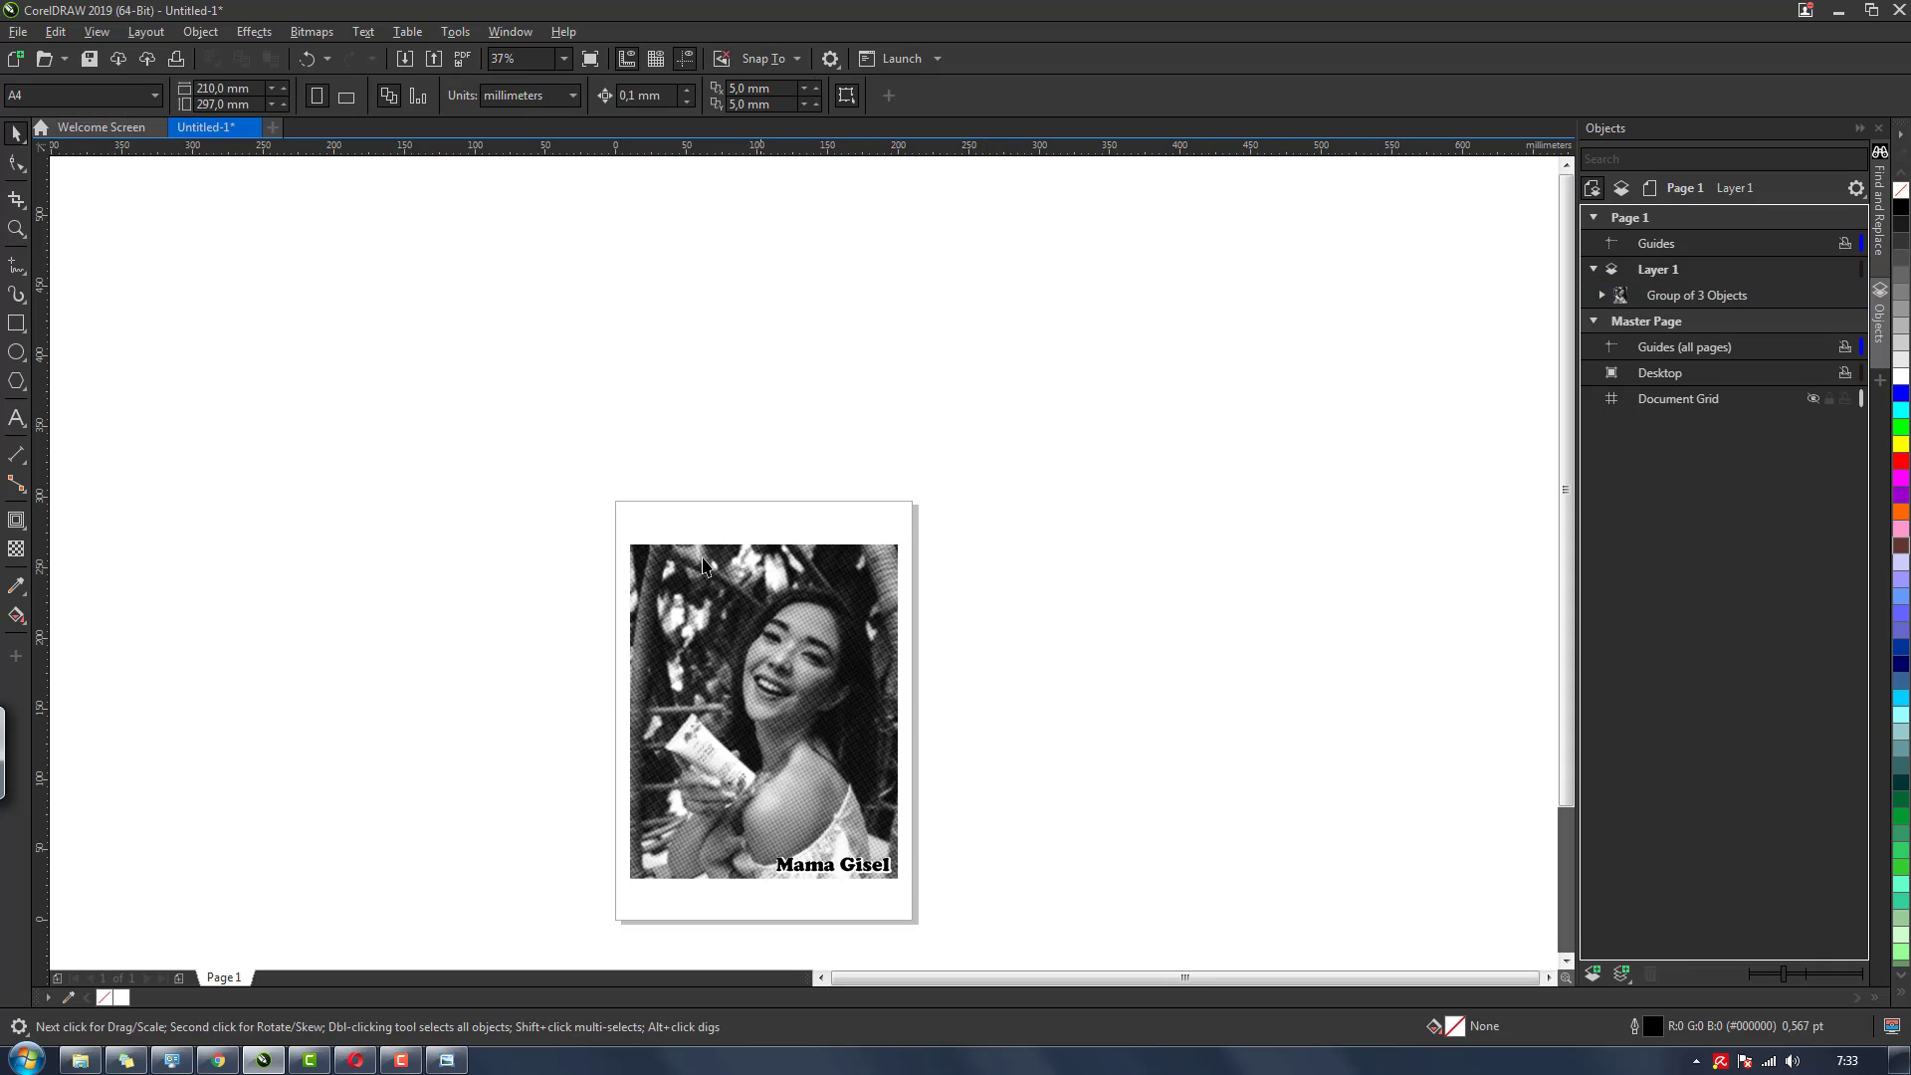
Switch to the file explorer and open register.cdr from the DATA TT folder on drive C
click(80, 1059)
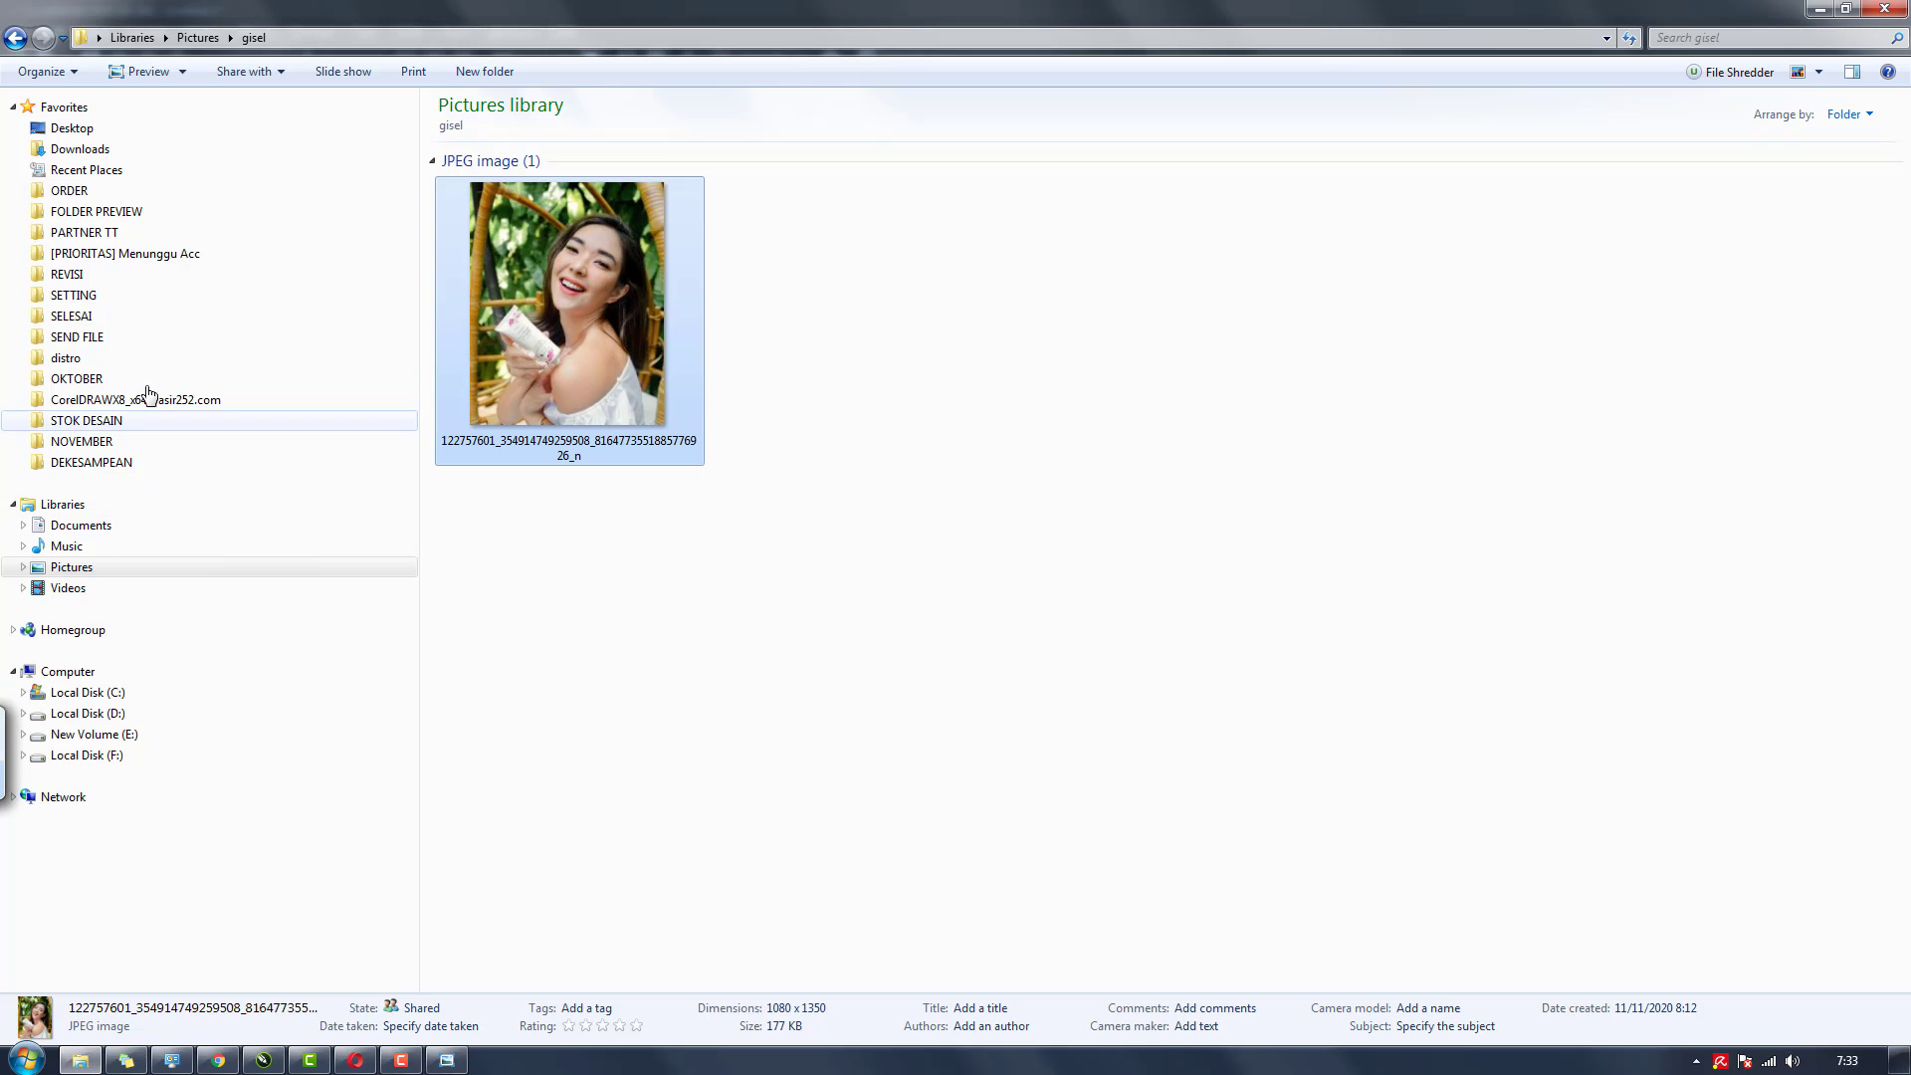
click(156, 233)
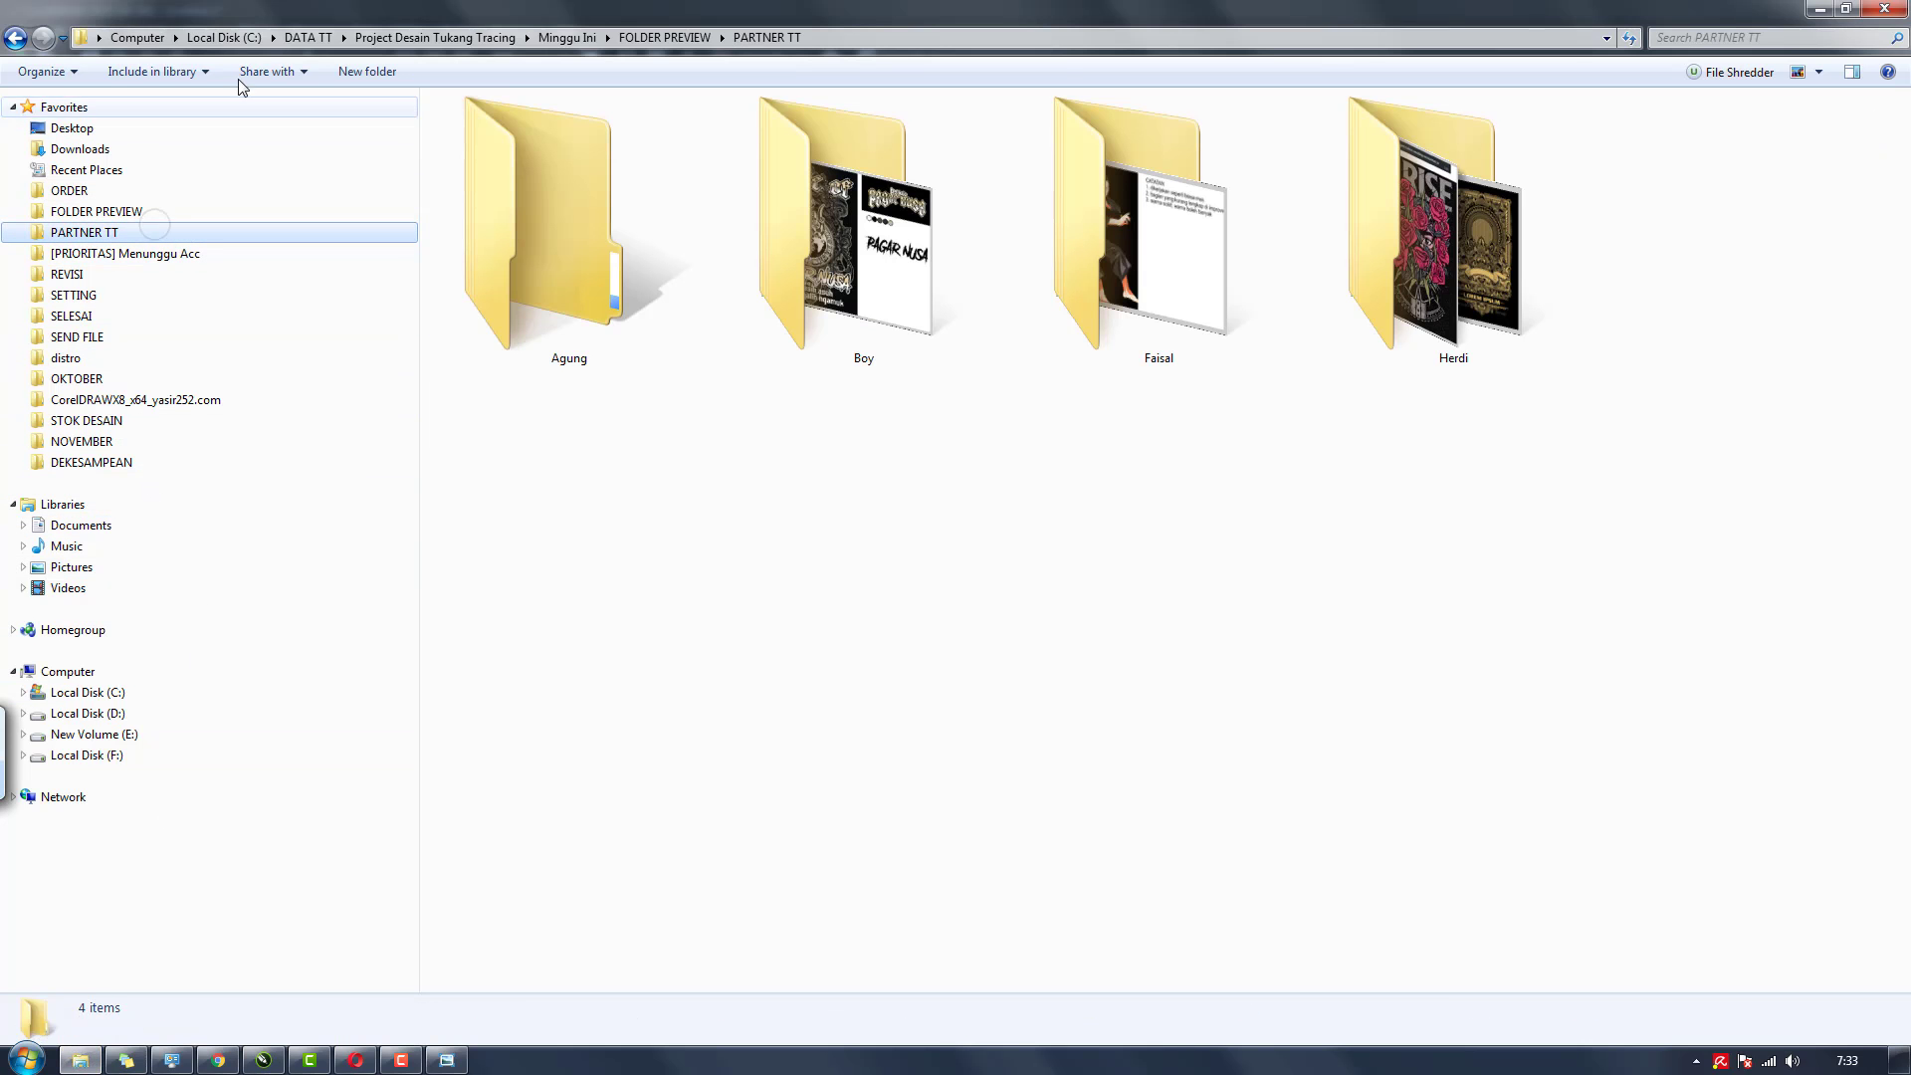
click(308, 36)
double_click(870, 200)
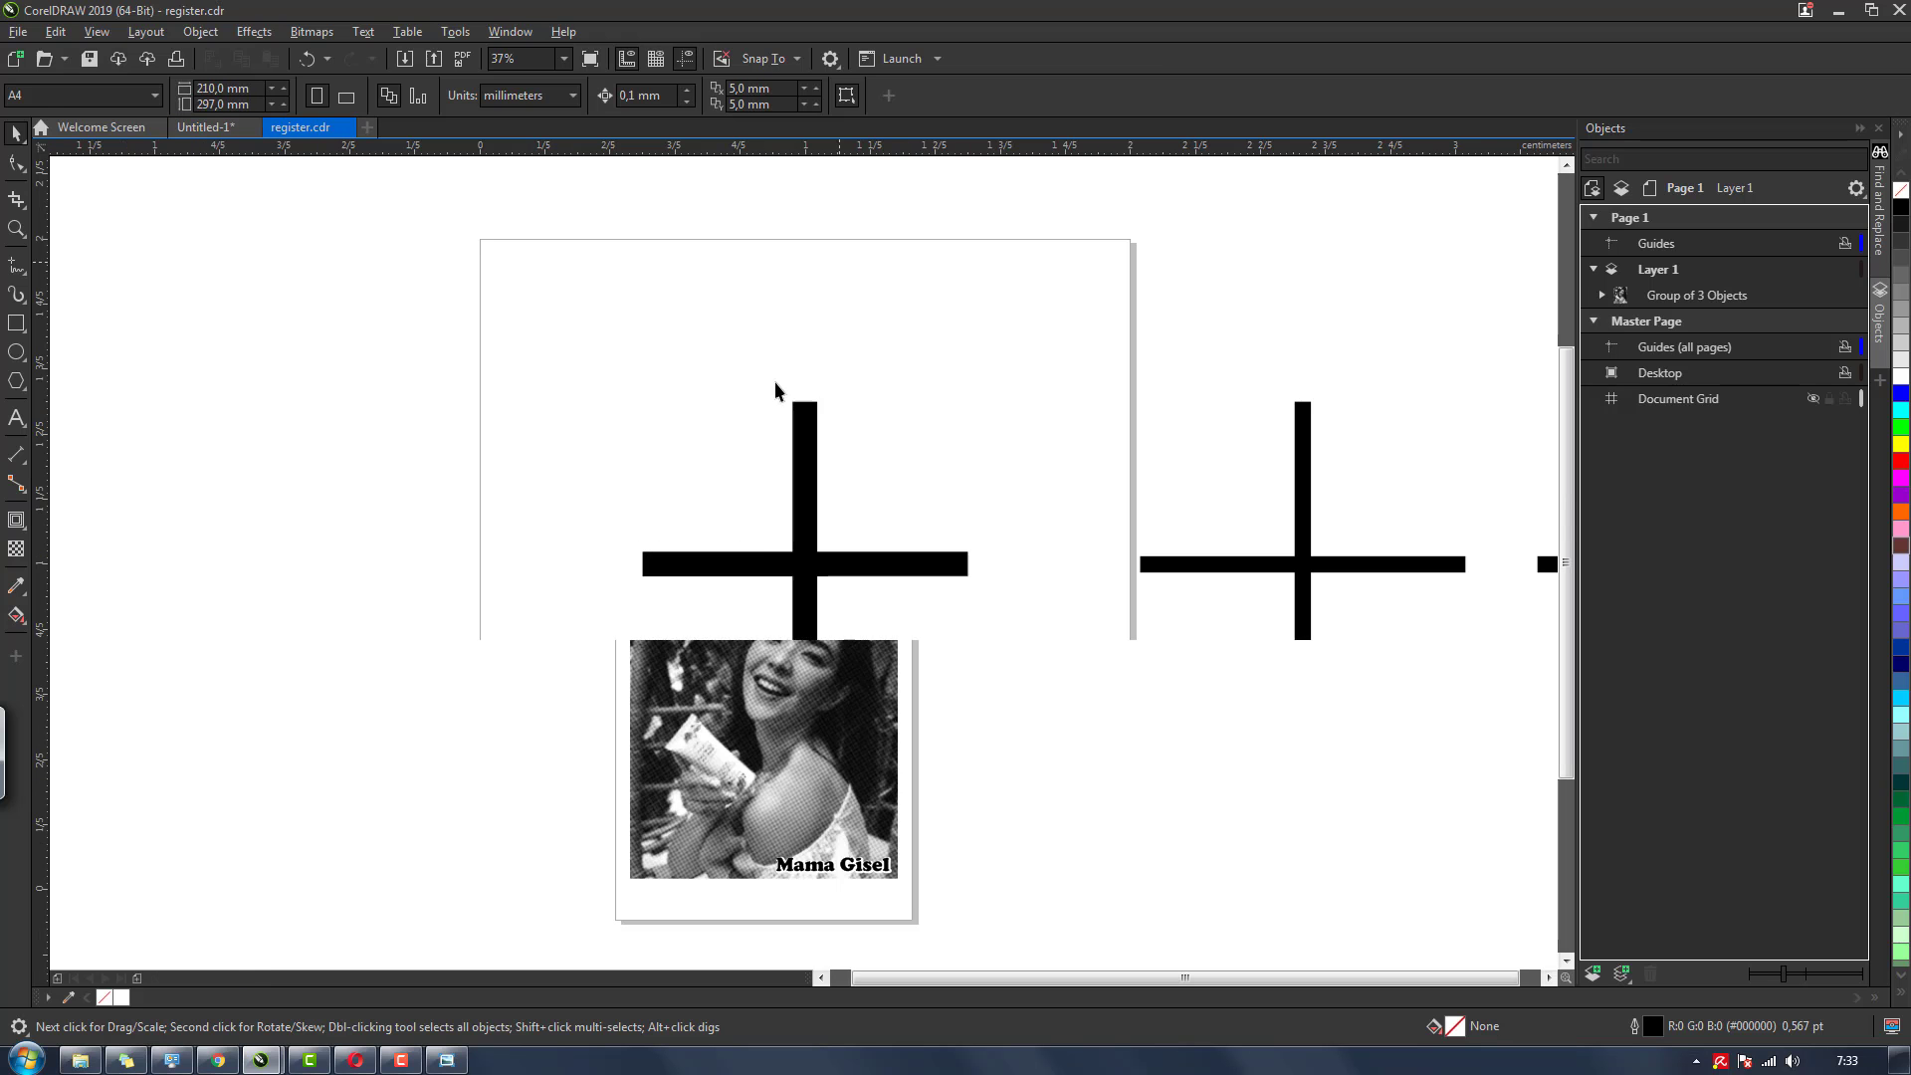
Copy the thinner 10 mm register cross into the portrait document and centre it horizontally above the photo
click(1309, 564)
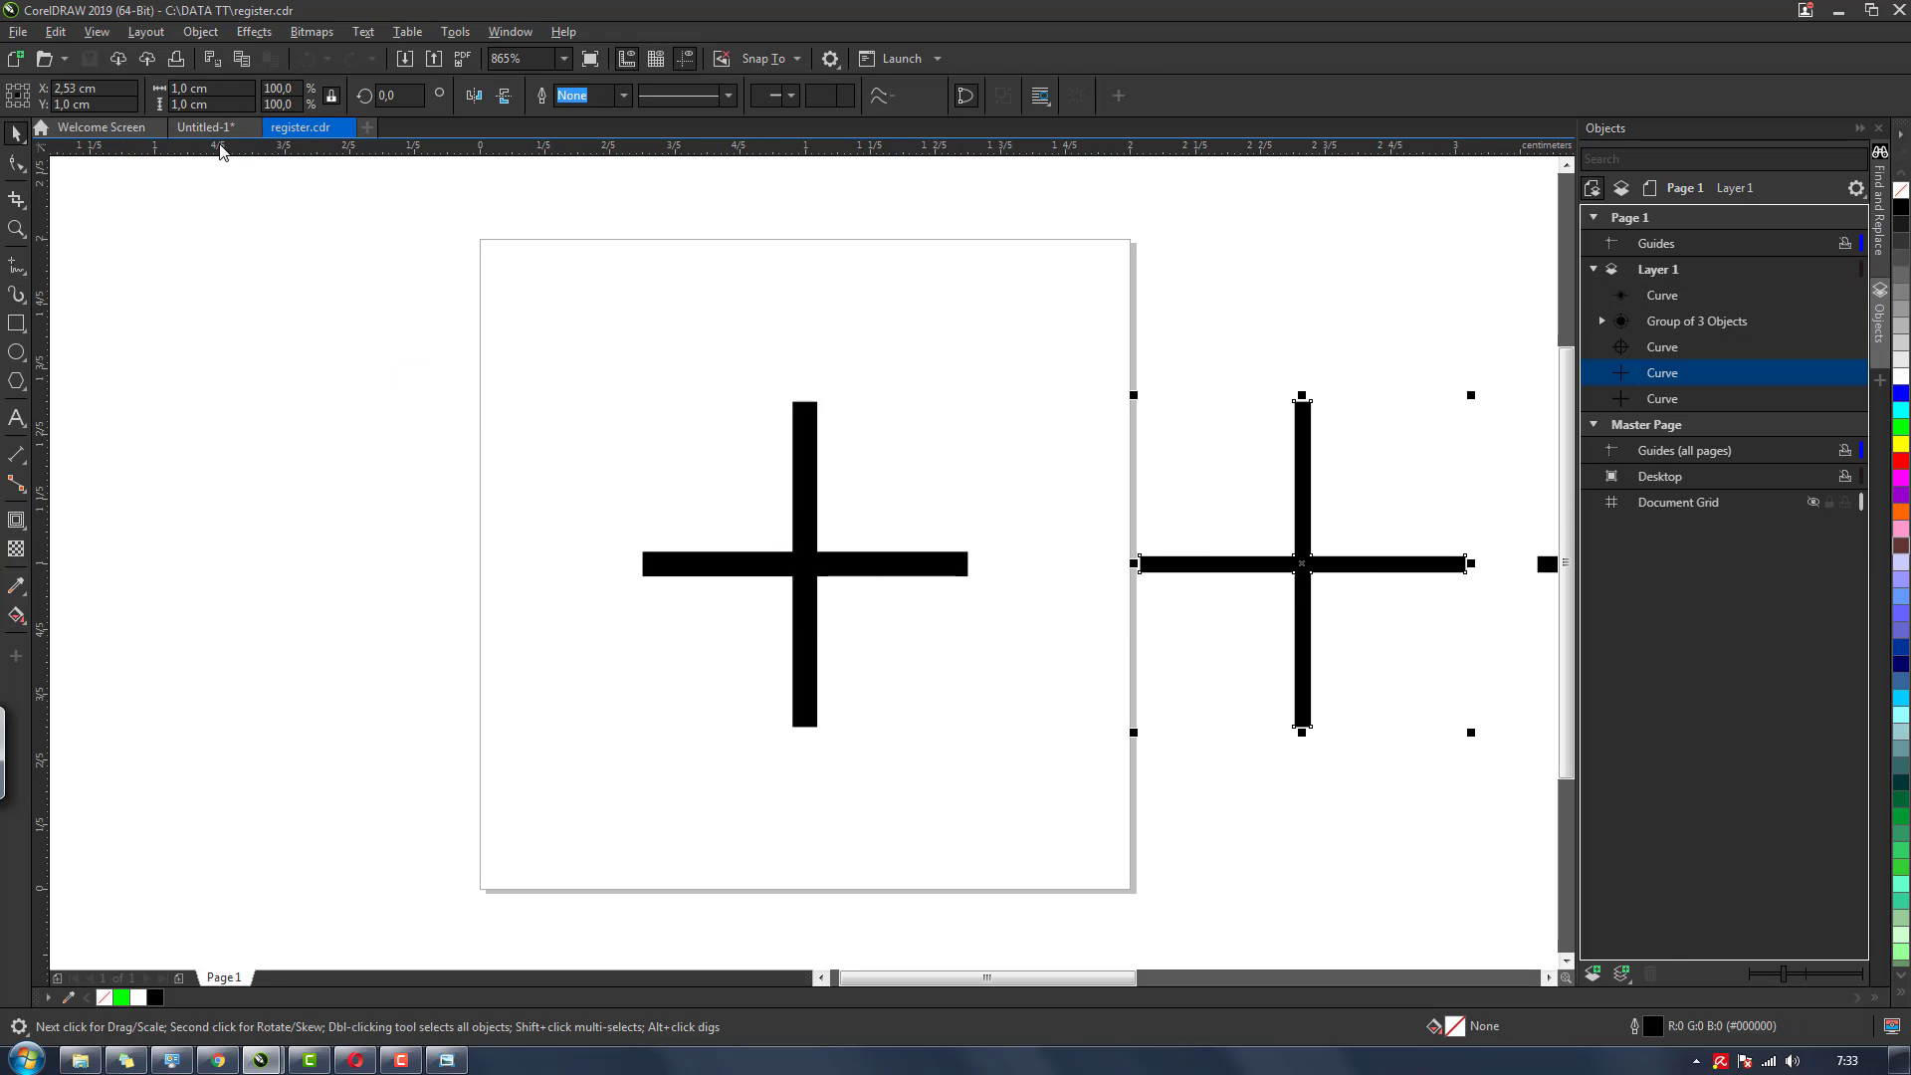
key(ctrl+Tab)
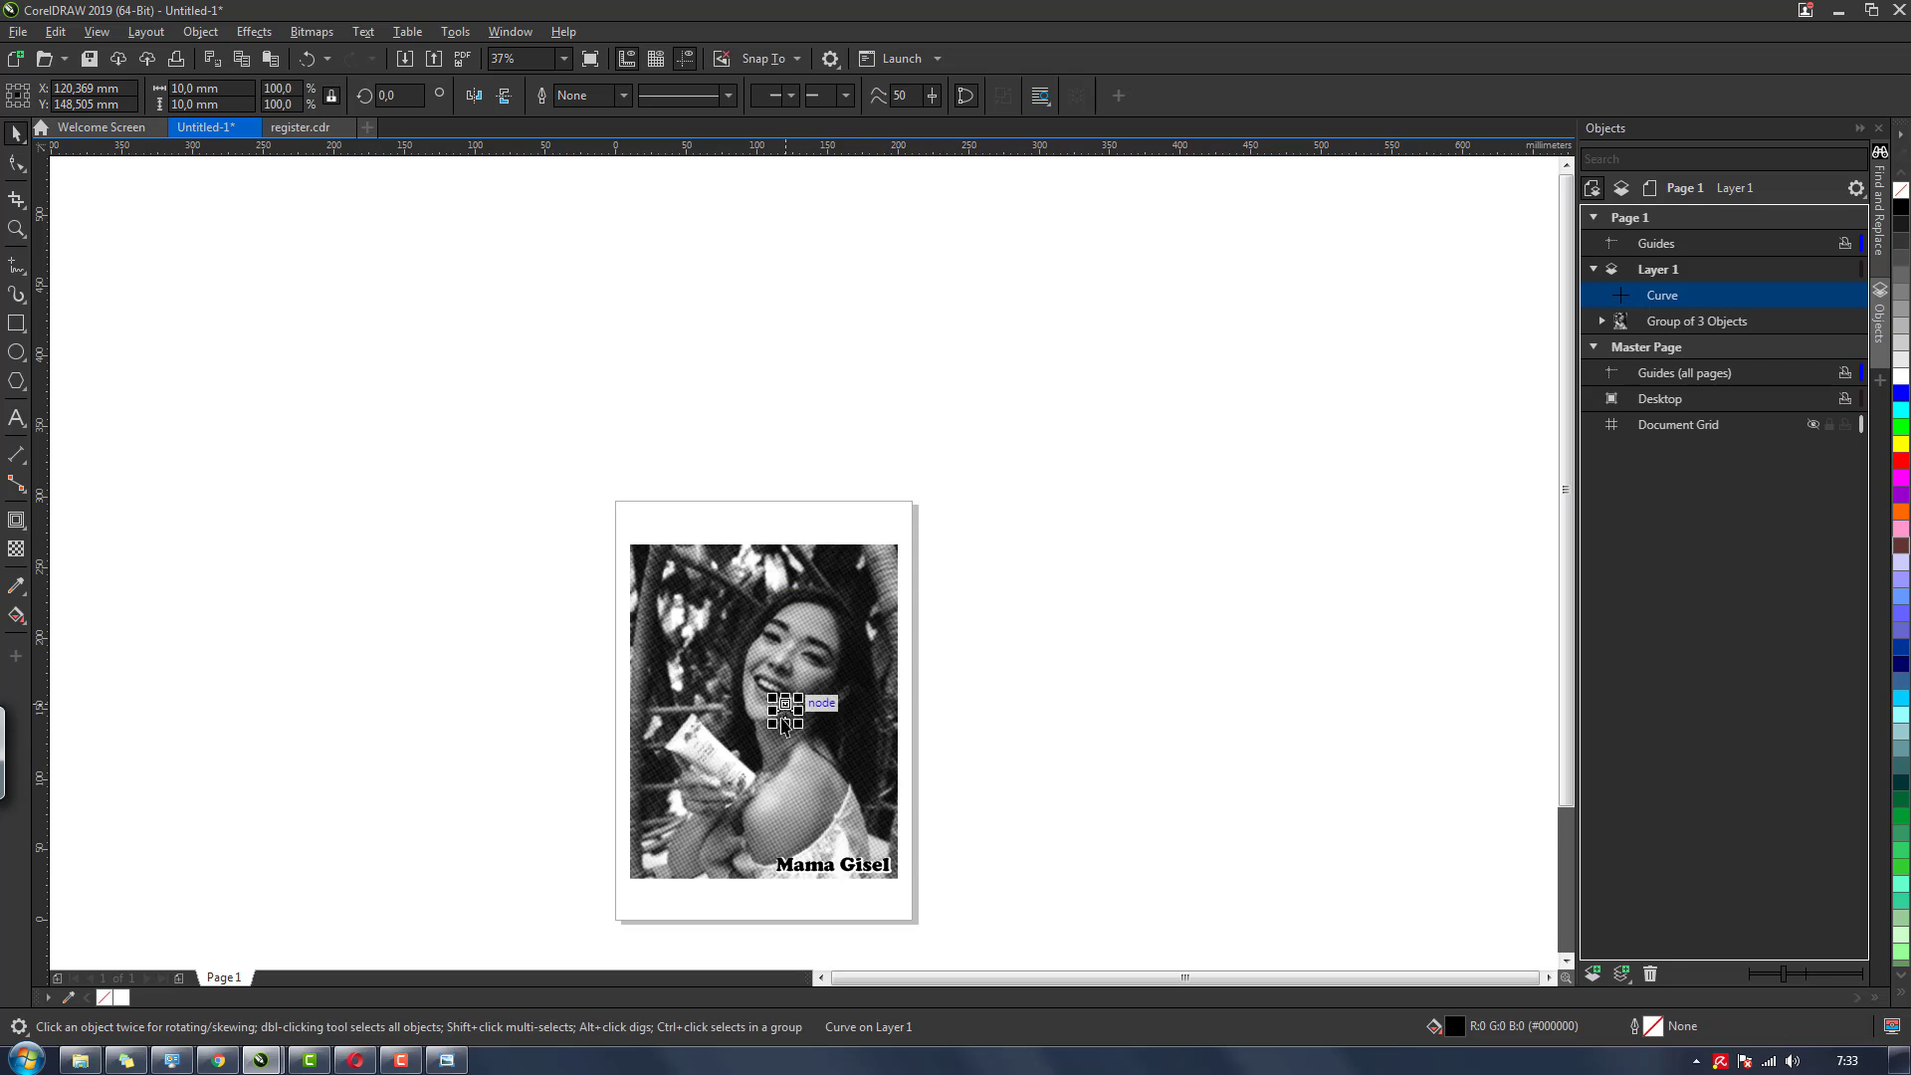
drag(785, 711, 763, 528)
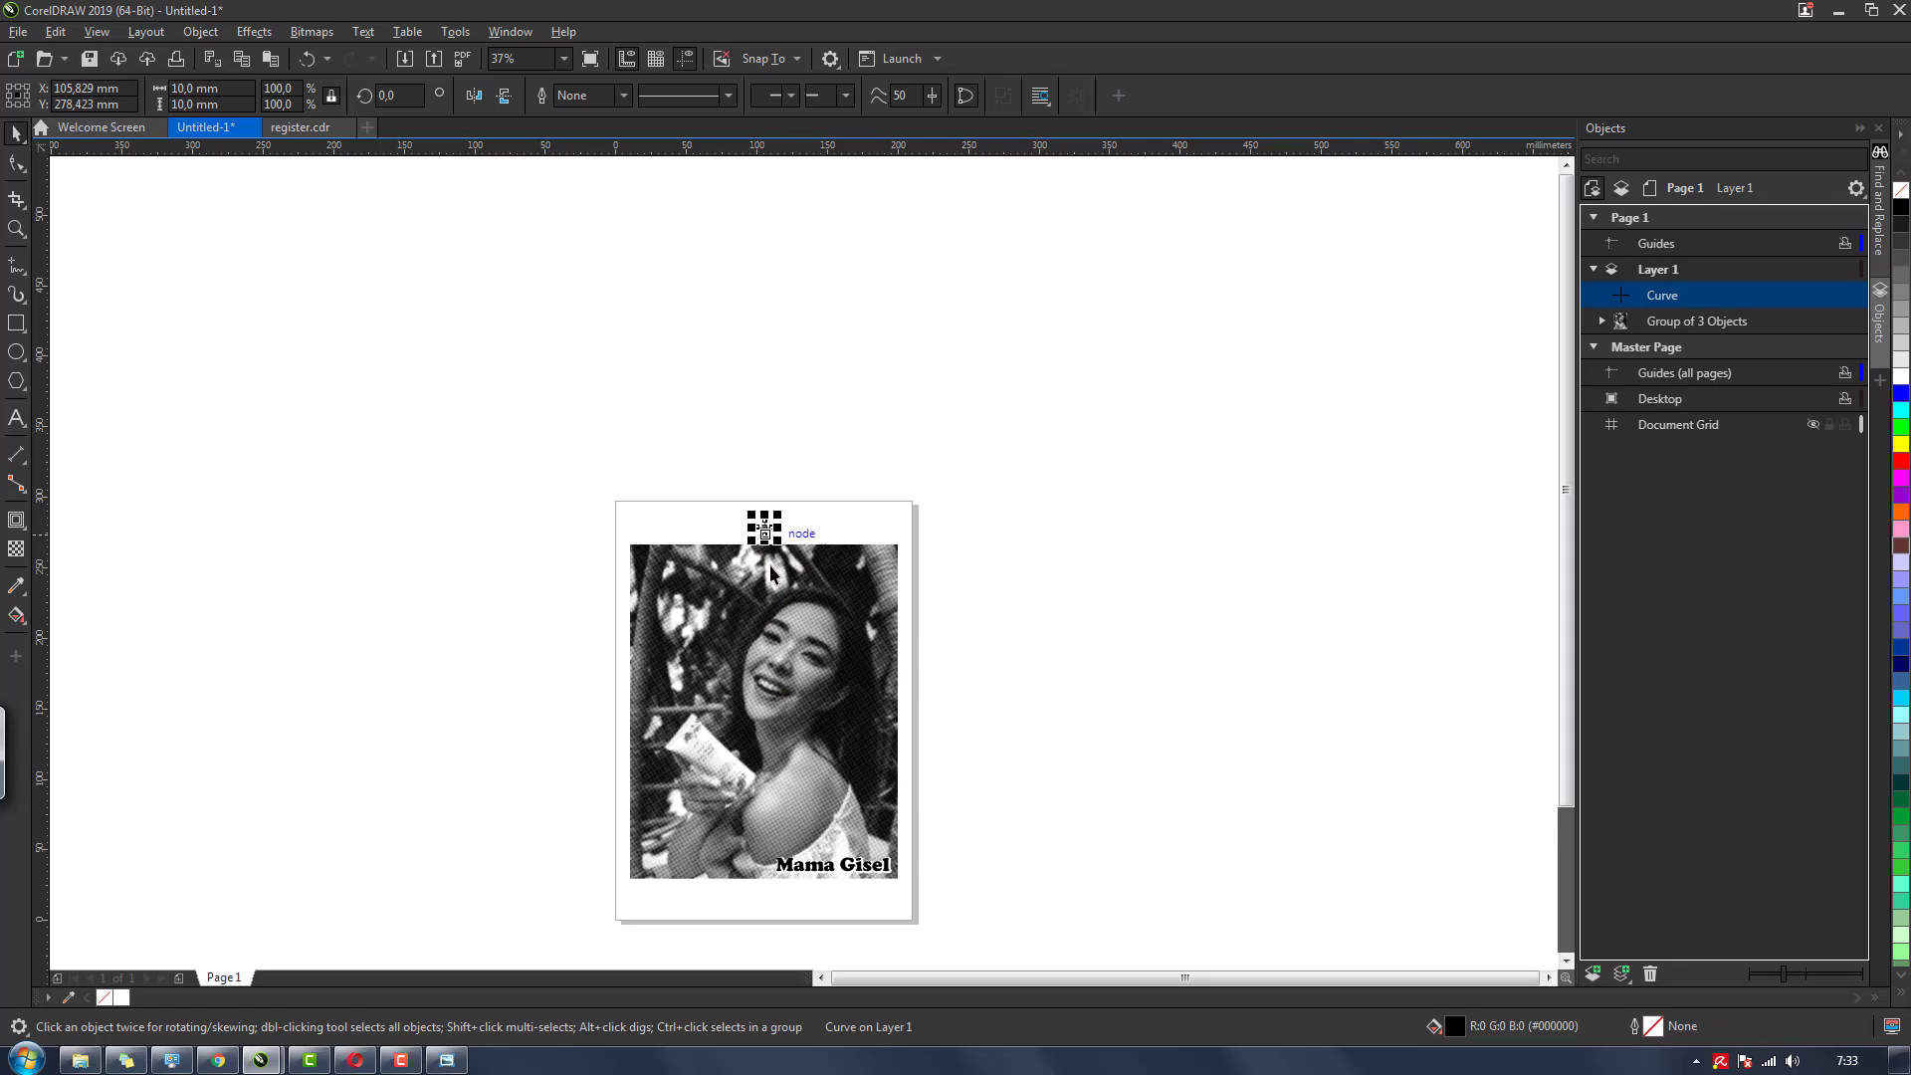
shift+click(769, 647)
shift+click(824, 573)
Duplicate the register cross below the photo and combine both crosses into one curve centred on the page
key(ctrl+c)
key(ctrl+v)
drag(764, 528, 776, 904)
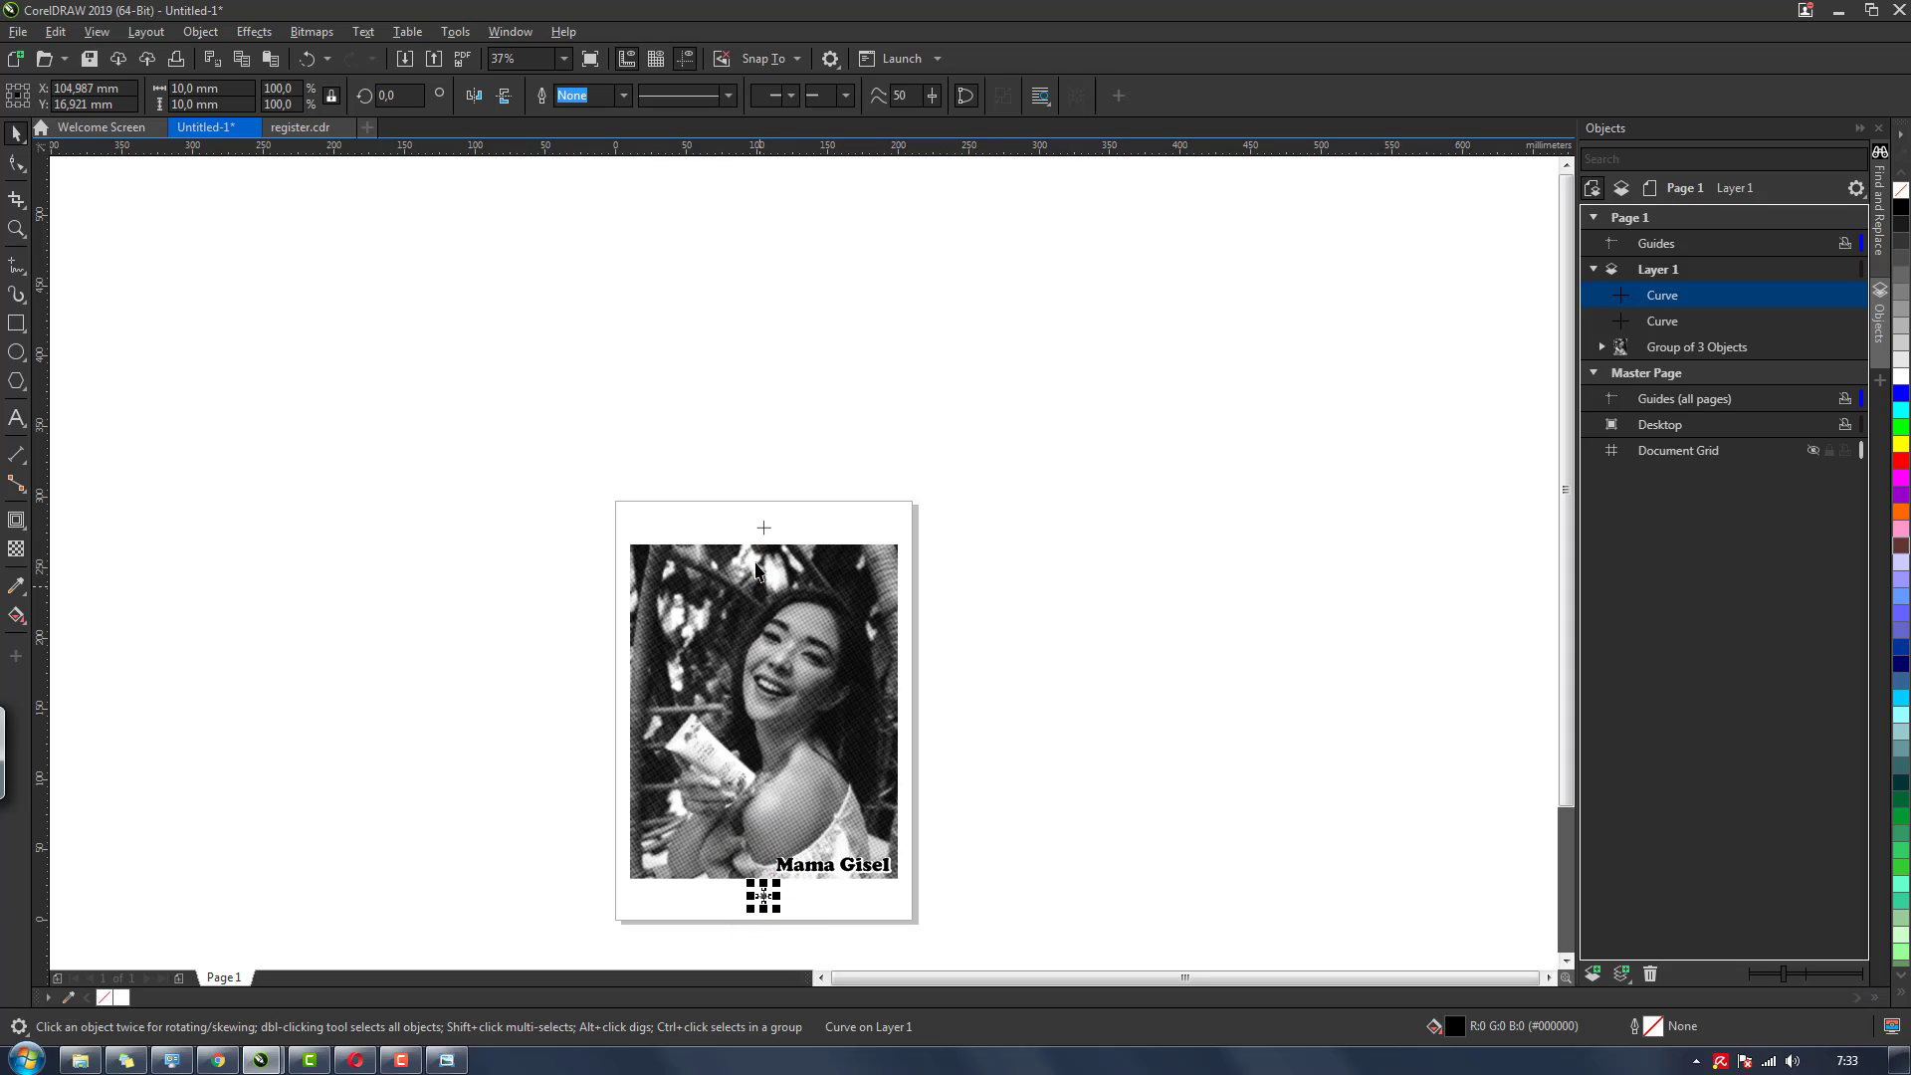
shift+click(765, 529)
click(582, 98)
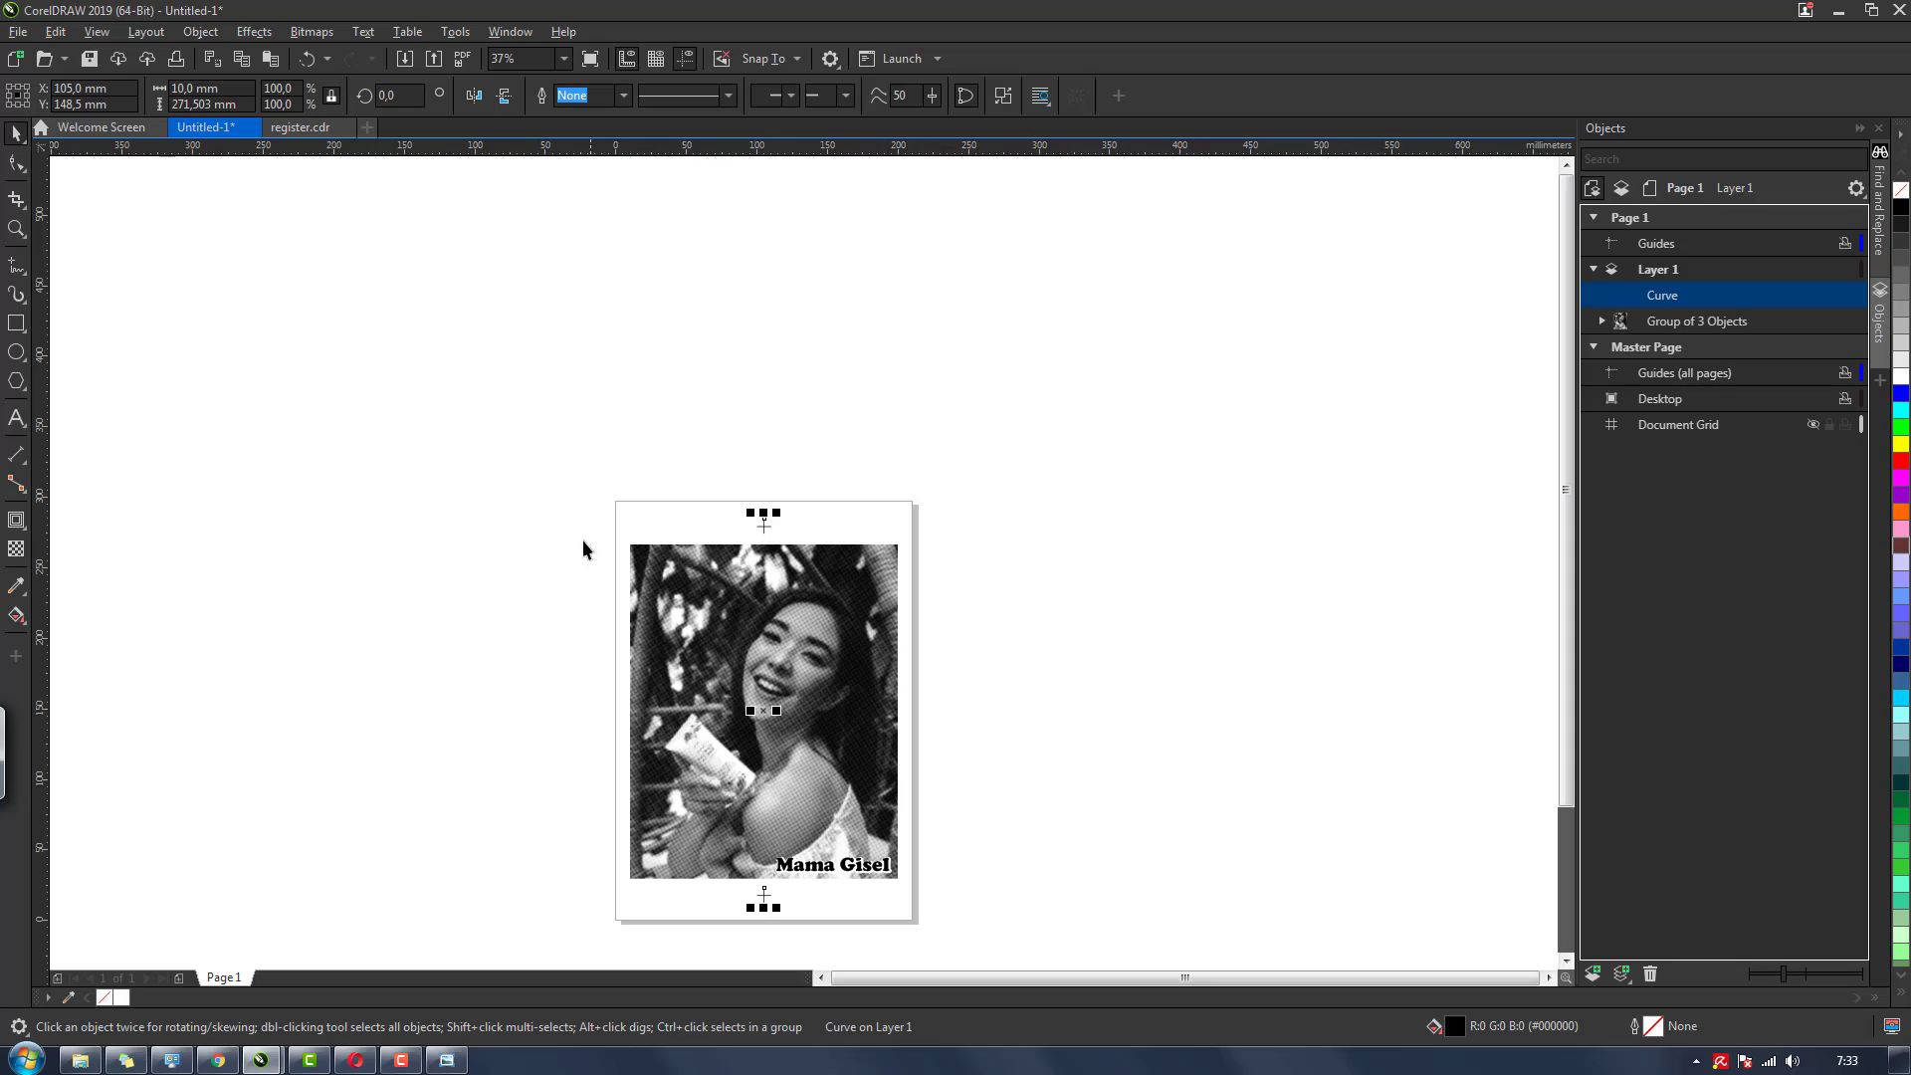
Group the combined register crosses with the captioned photo group
drag(536, 484, 992, 922)
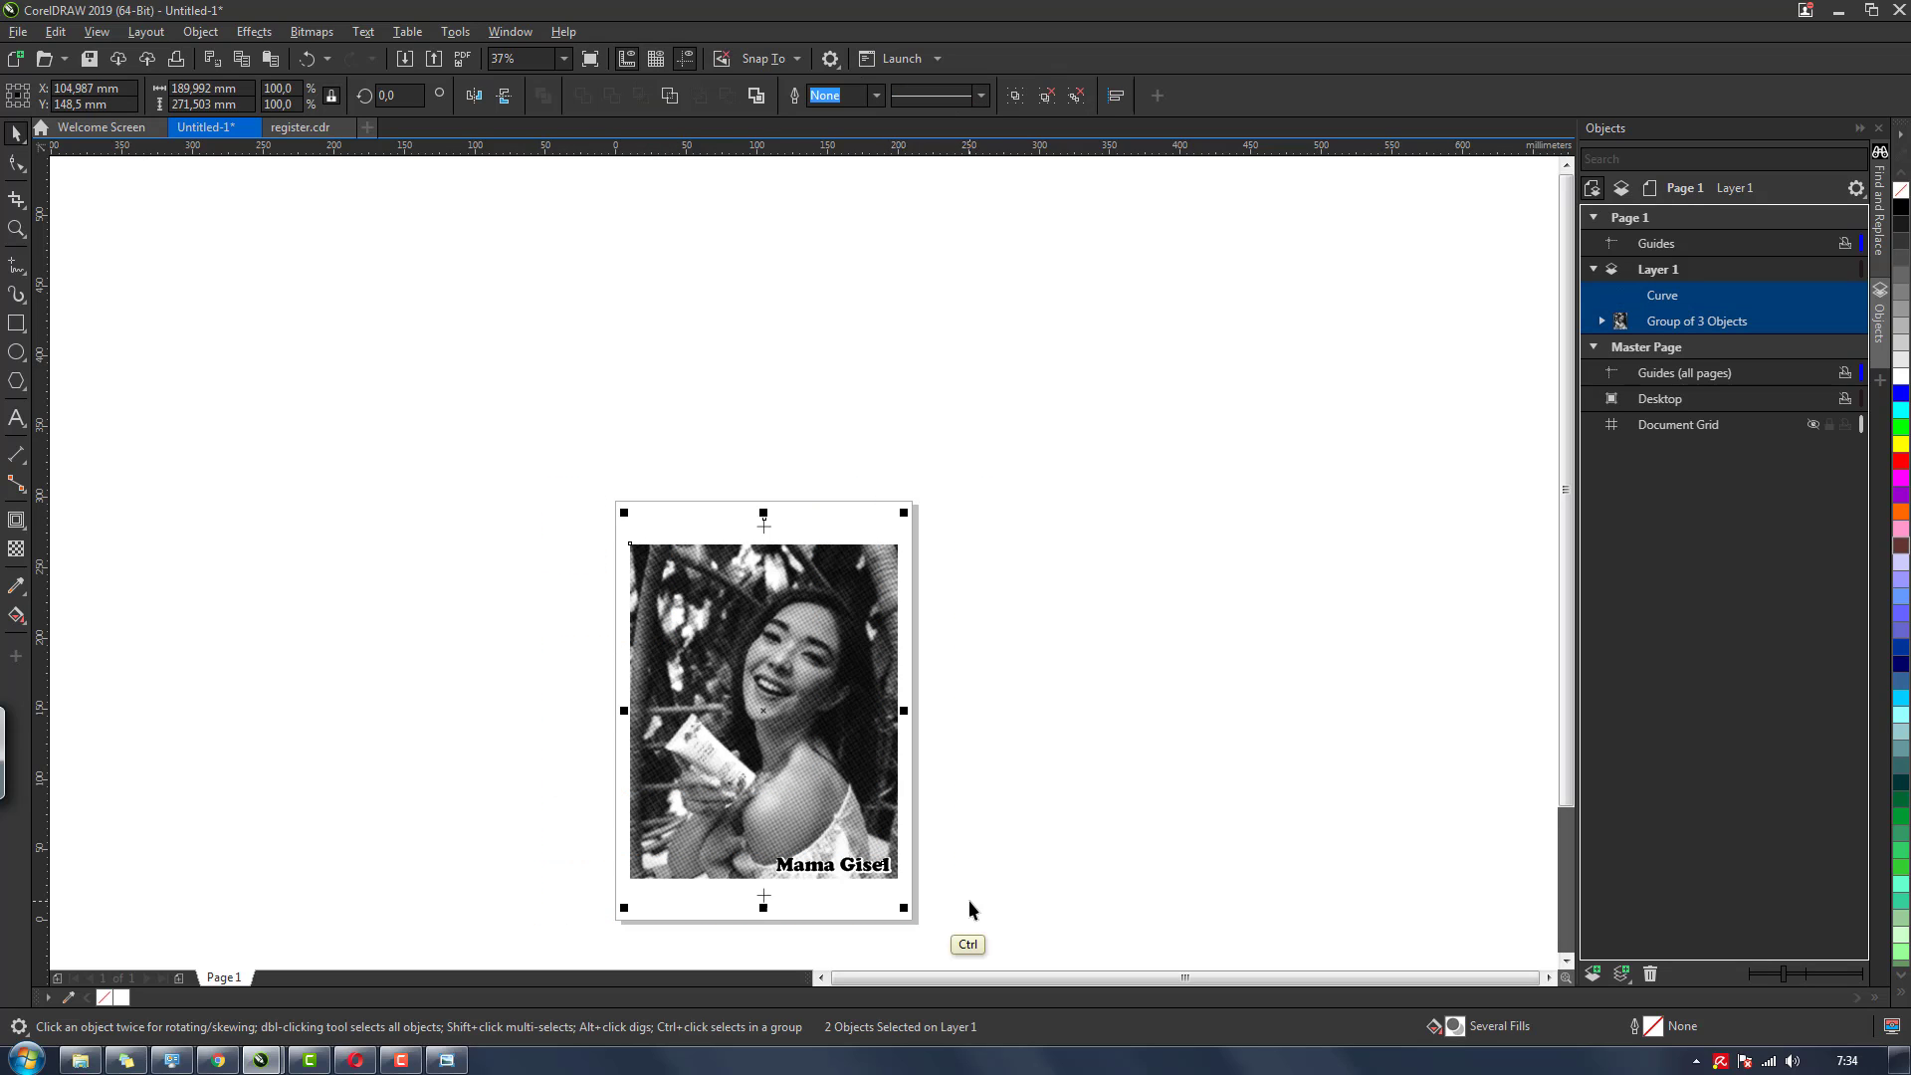
key(ctrl+g)
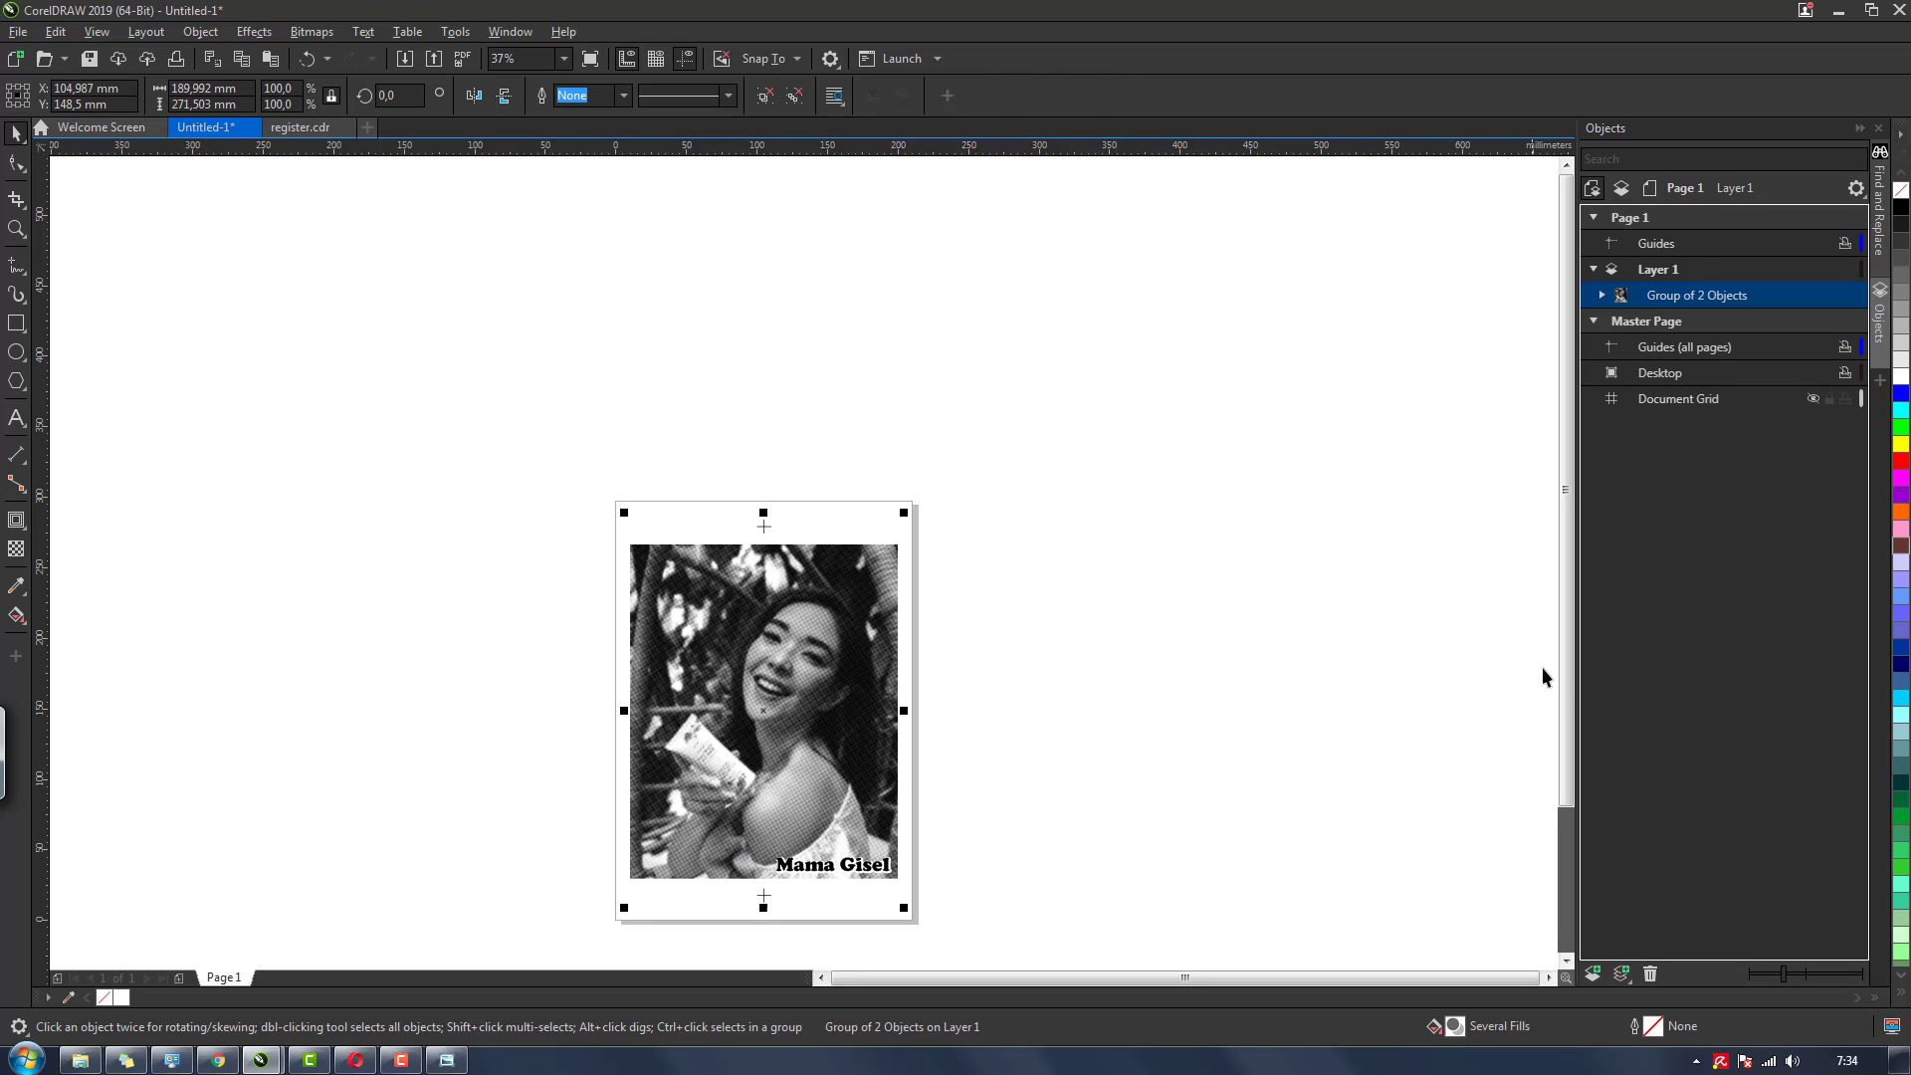
scroll(1177, 695, up, 1)
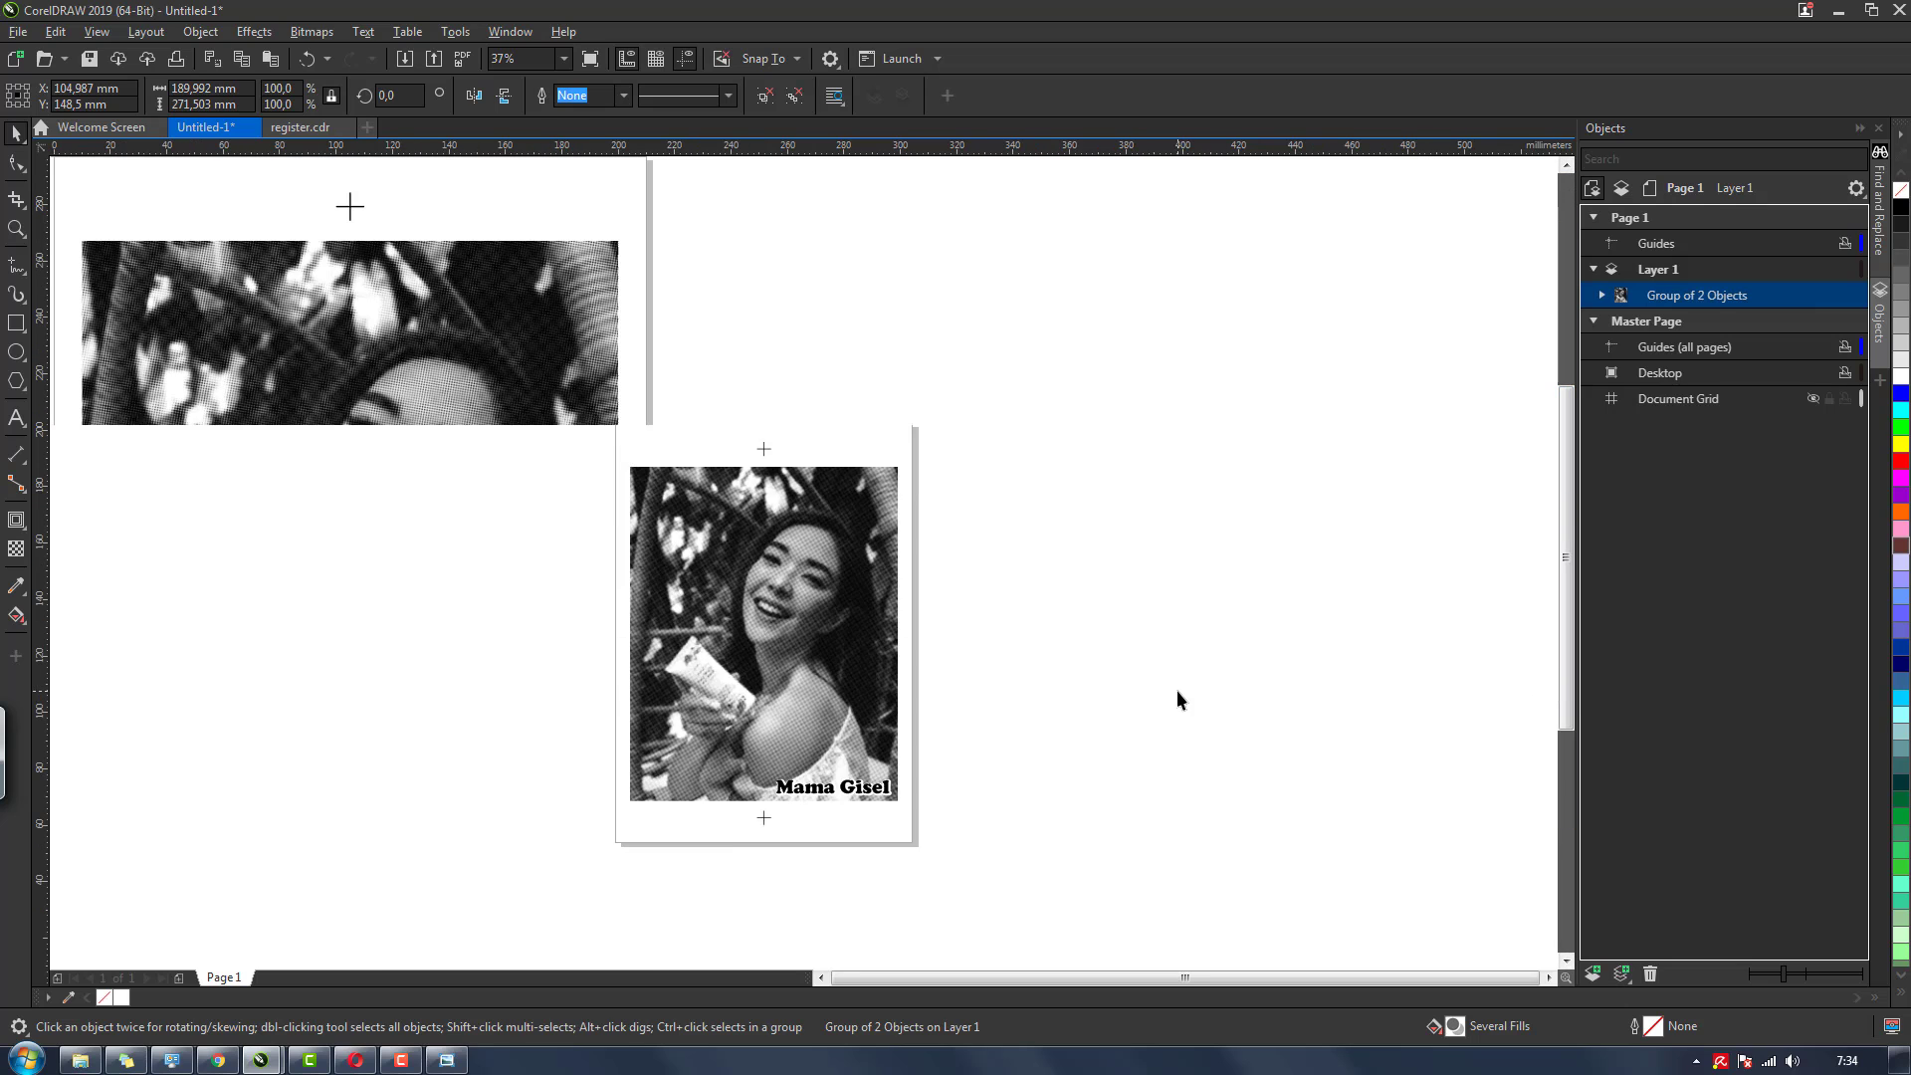
click(1075, 557)
Review the finished page with its register marks and inspect the halftone dots on the face up close
scroll(893, 611, down, 1)
scroll(878, 619, up, 1)
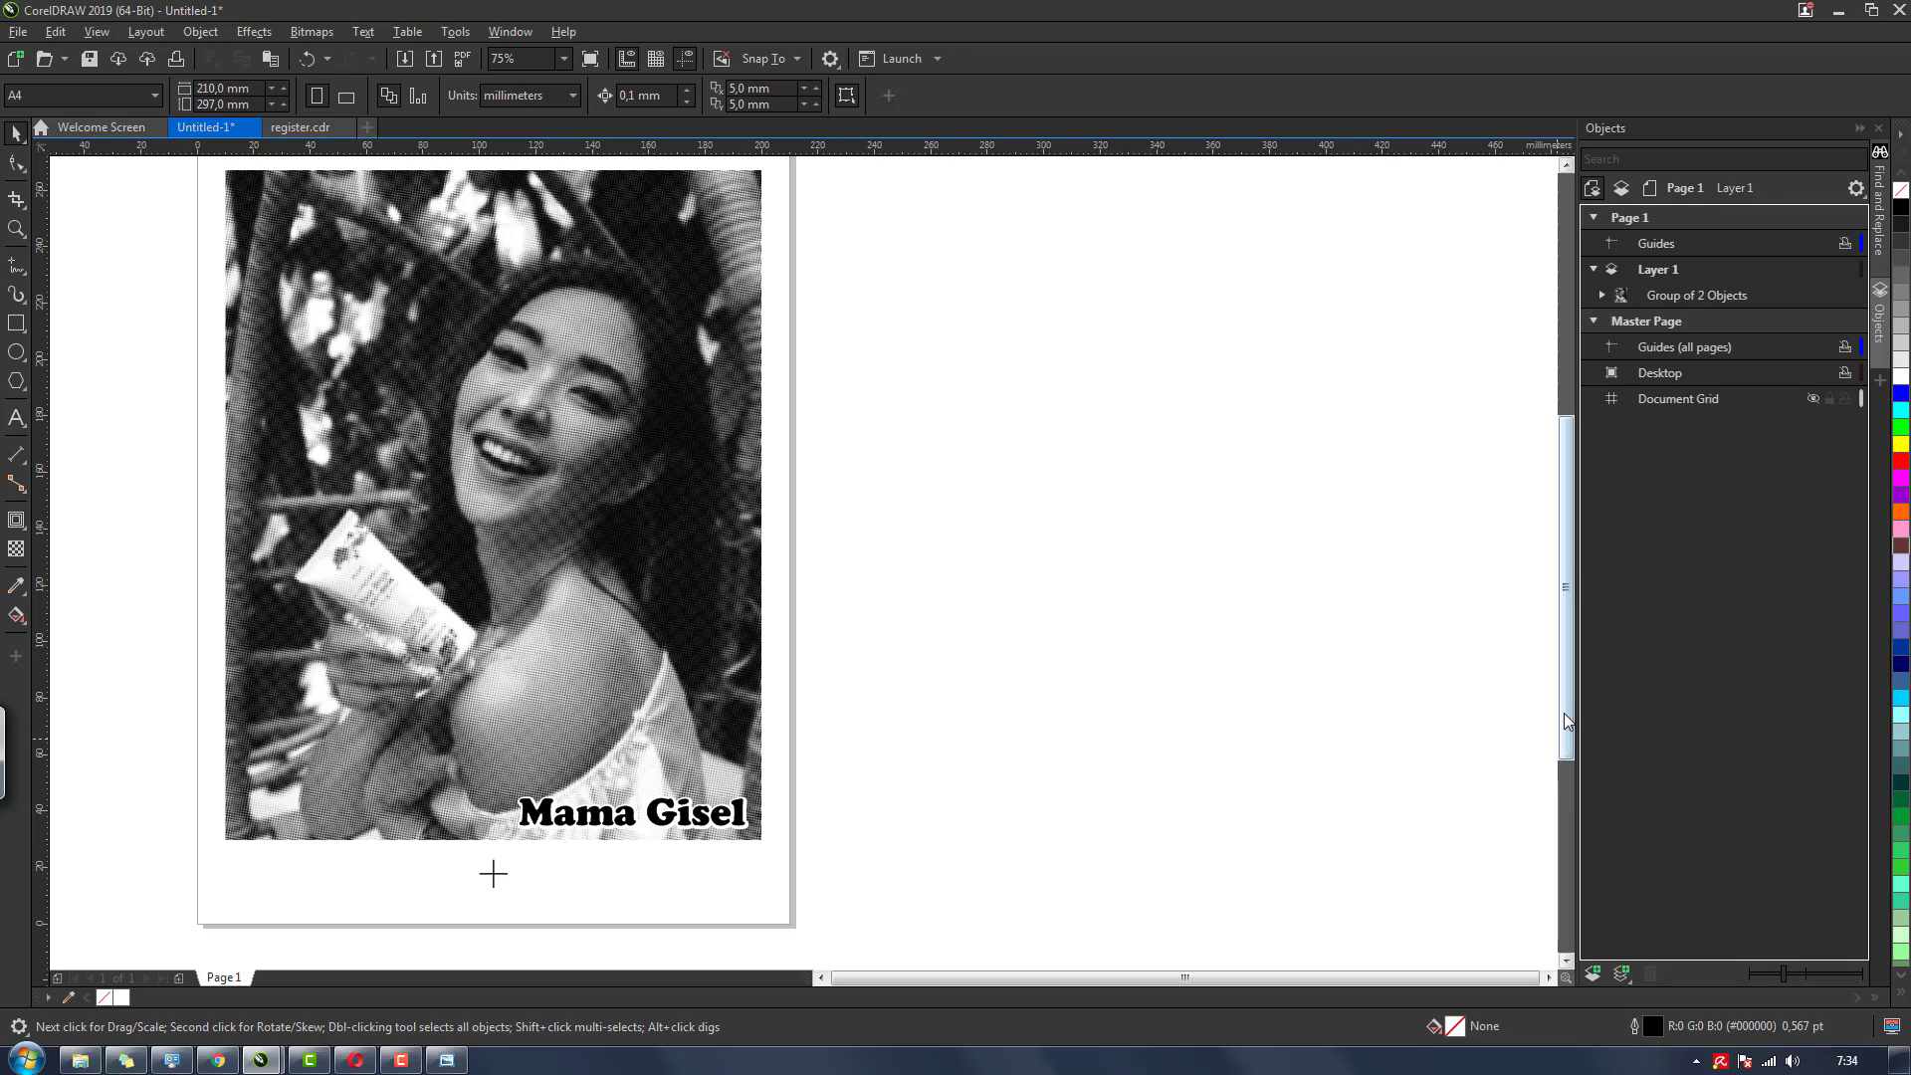
drag(1565, 711, 1567, 697)
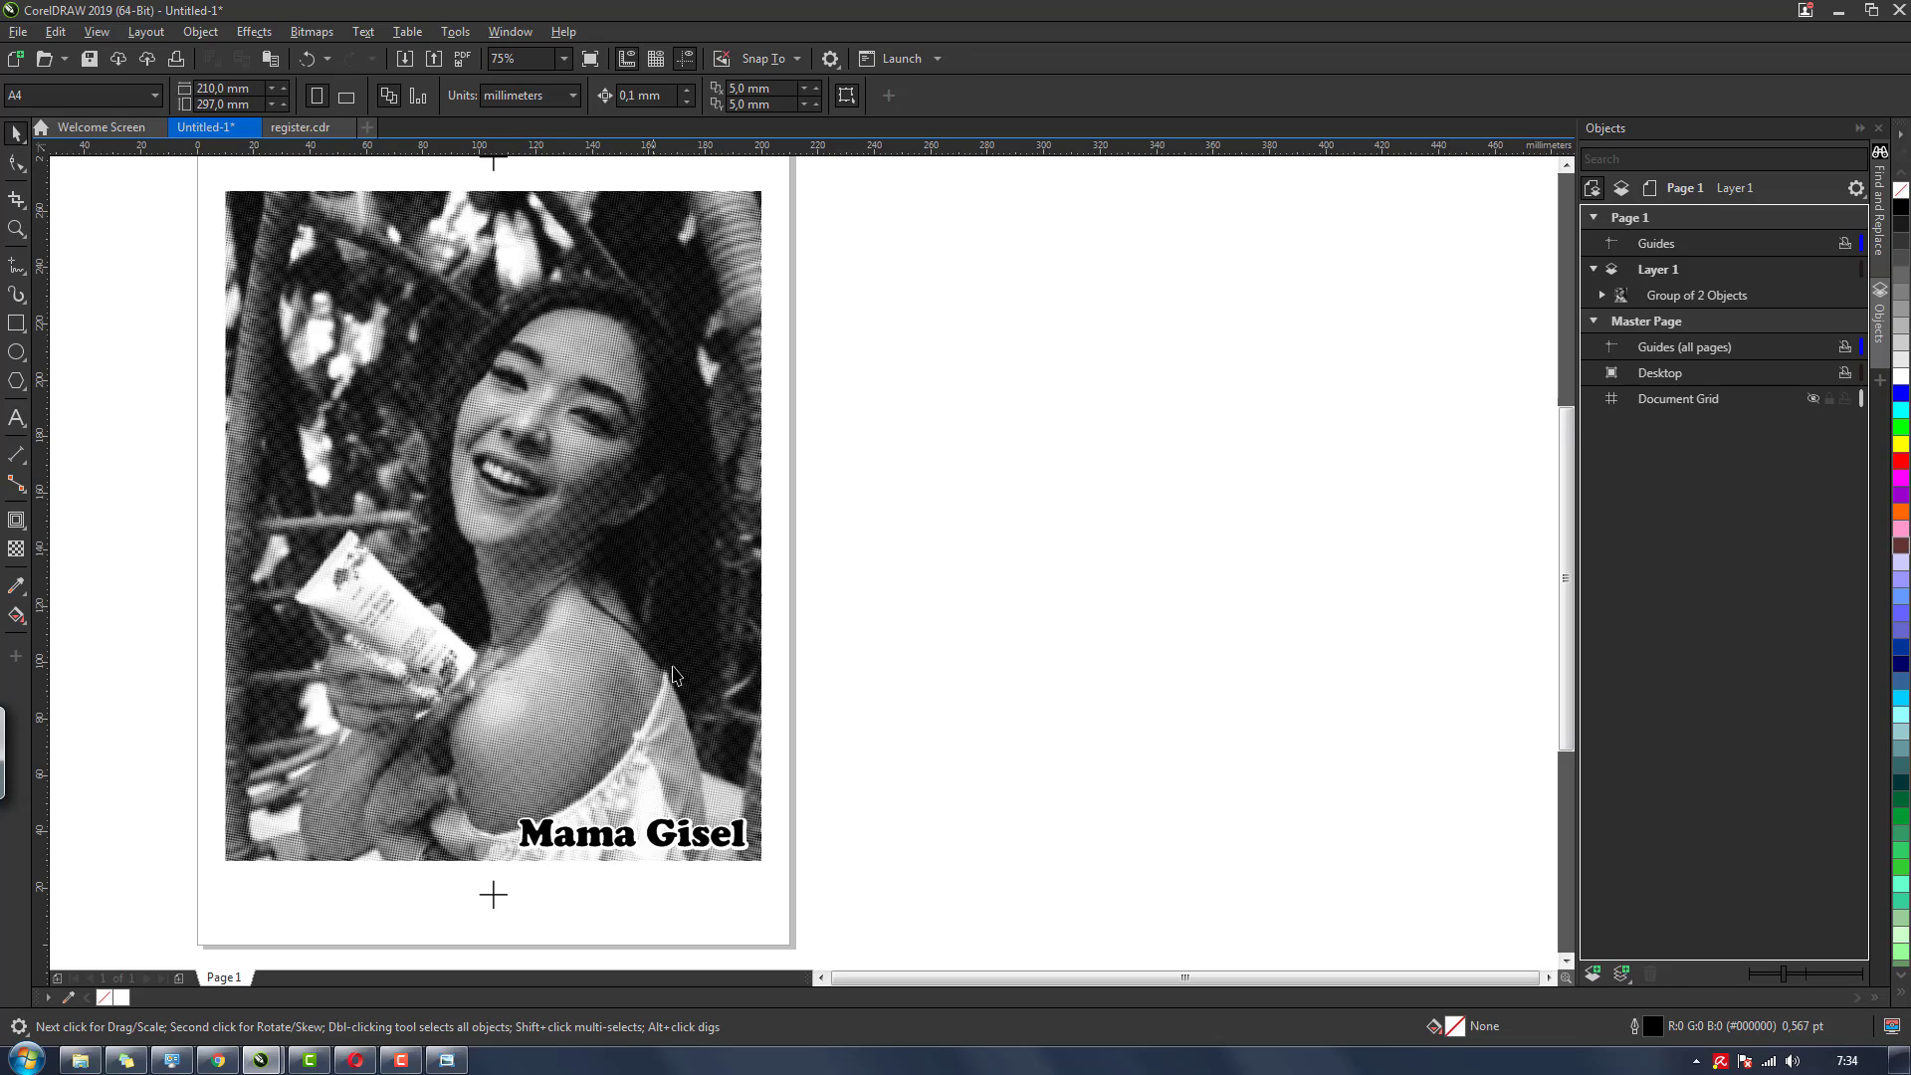
drag(1566, 541, 1566, 535)
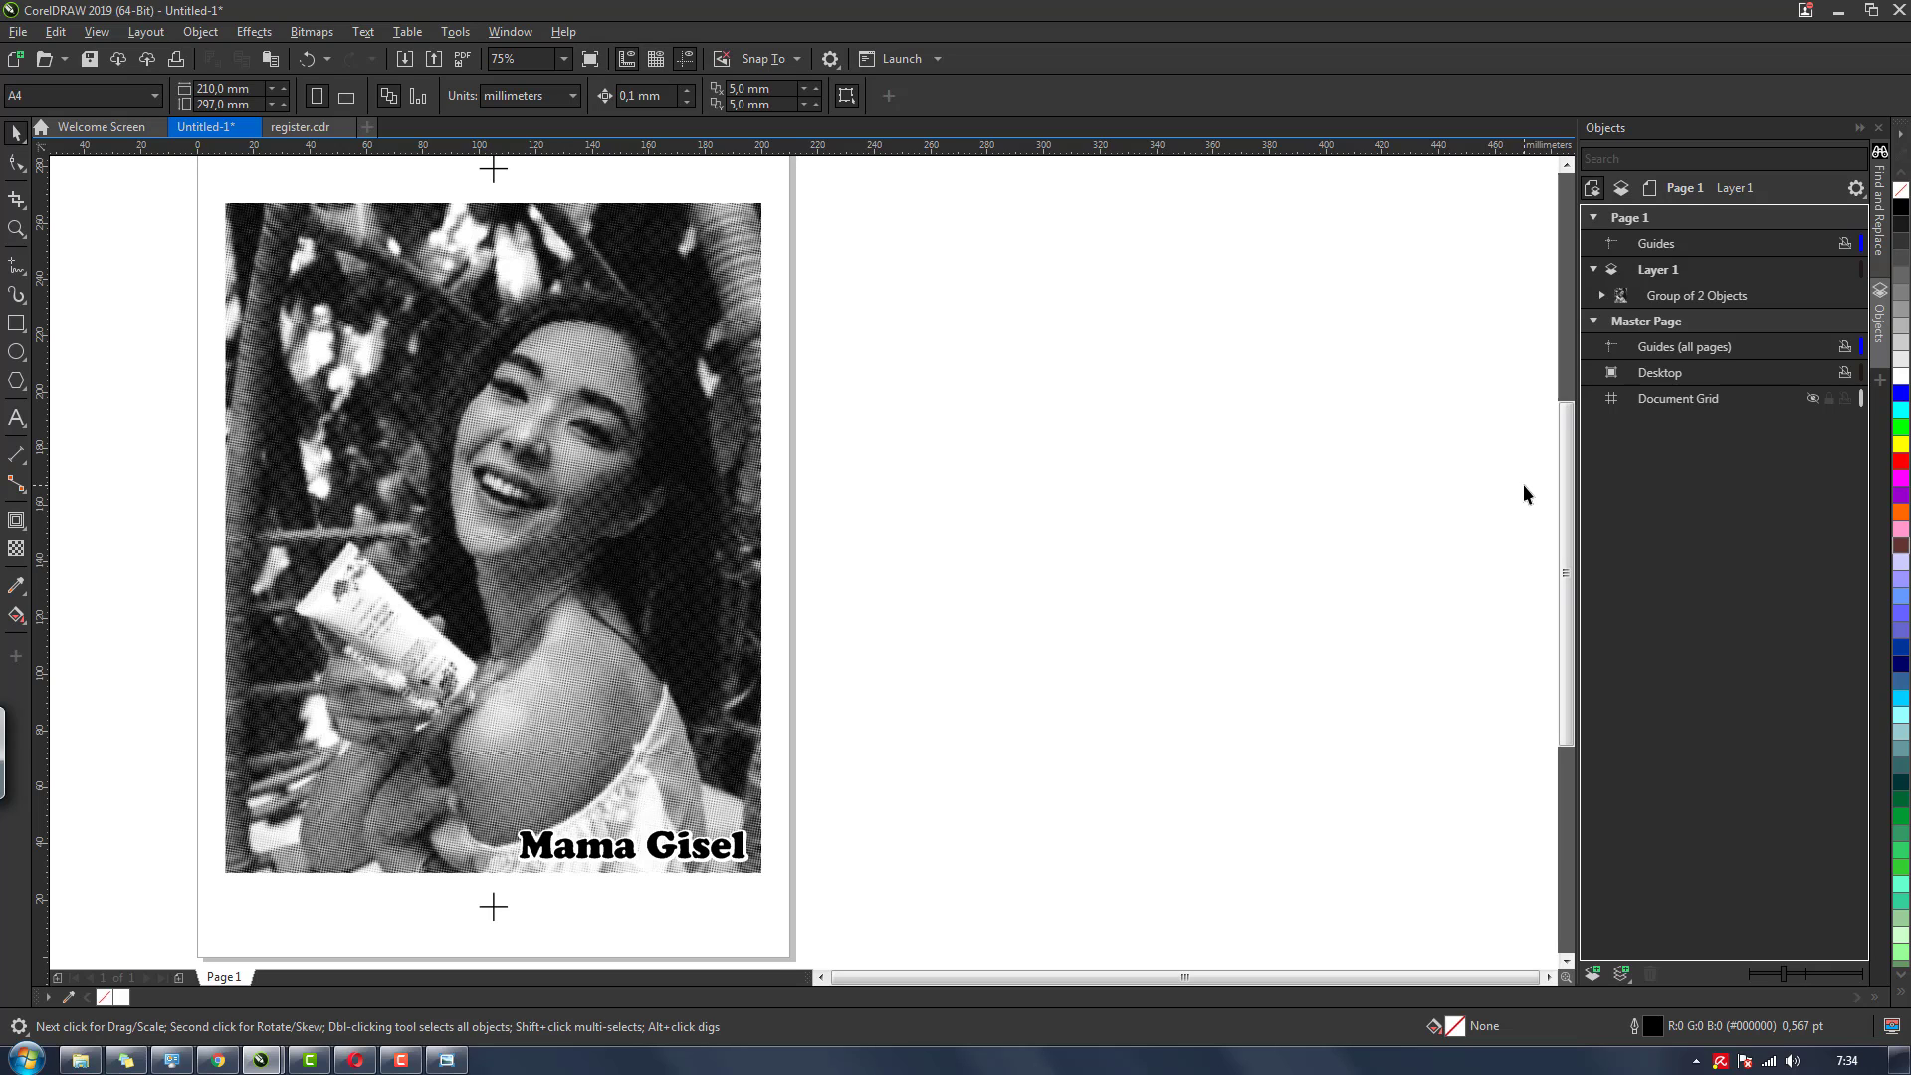
scroll(590, 476, up, 5)
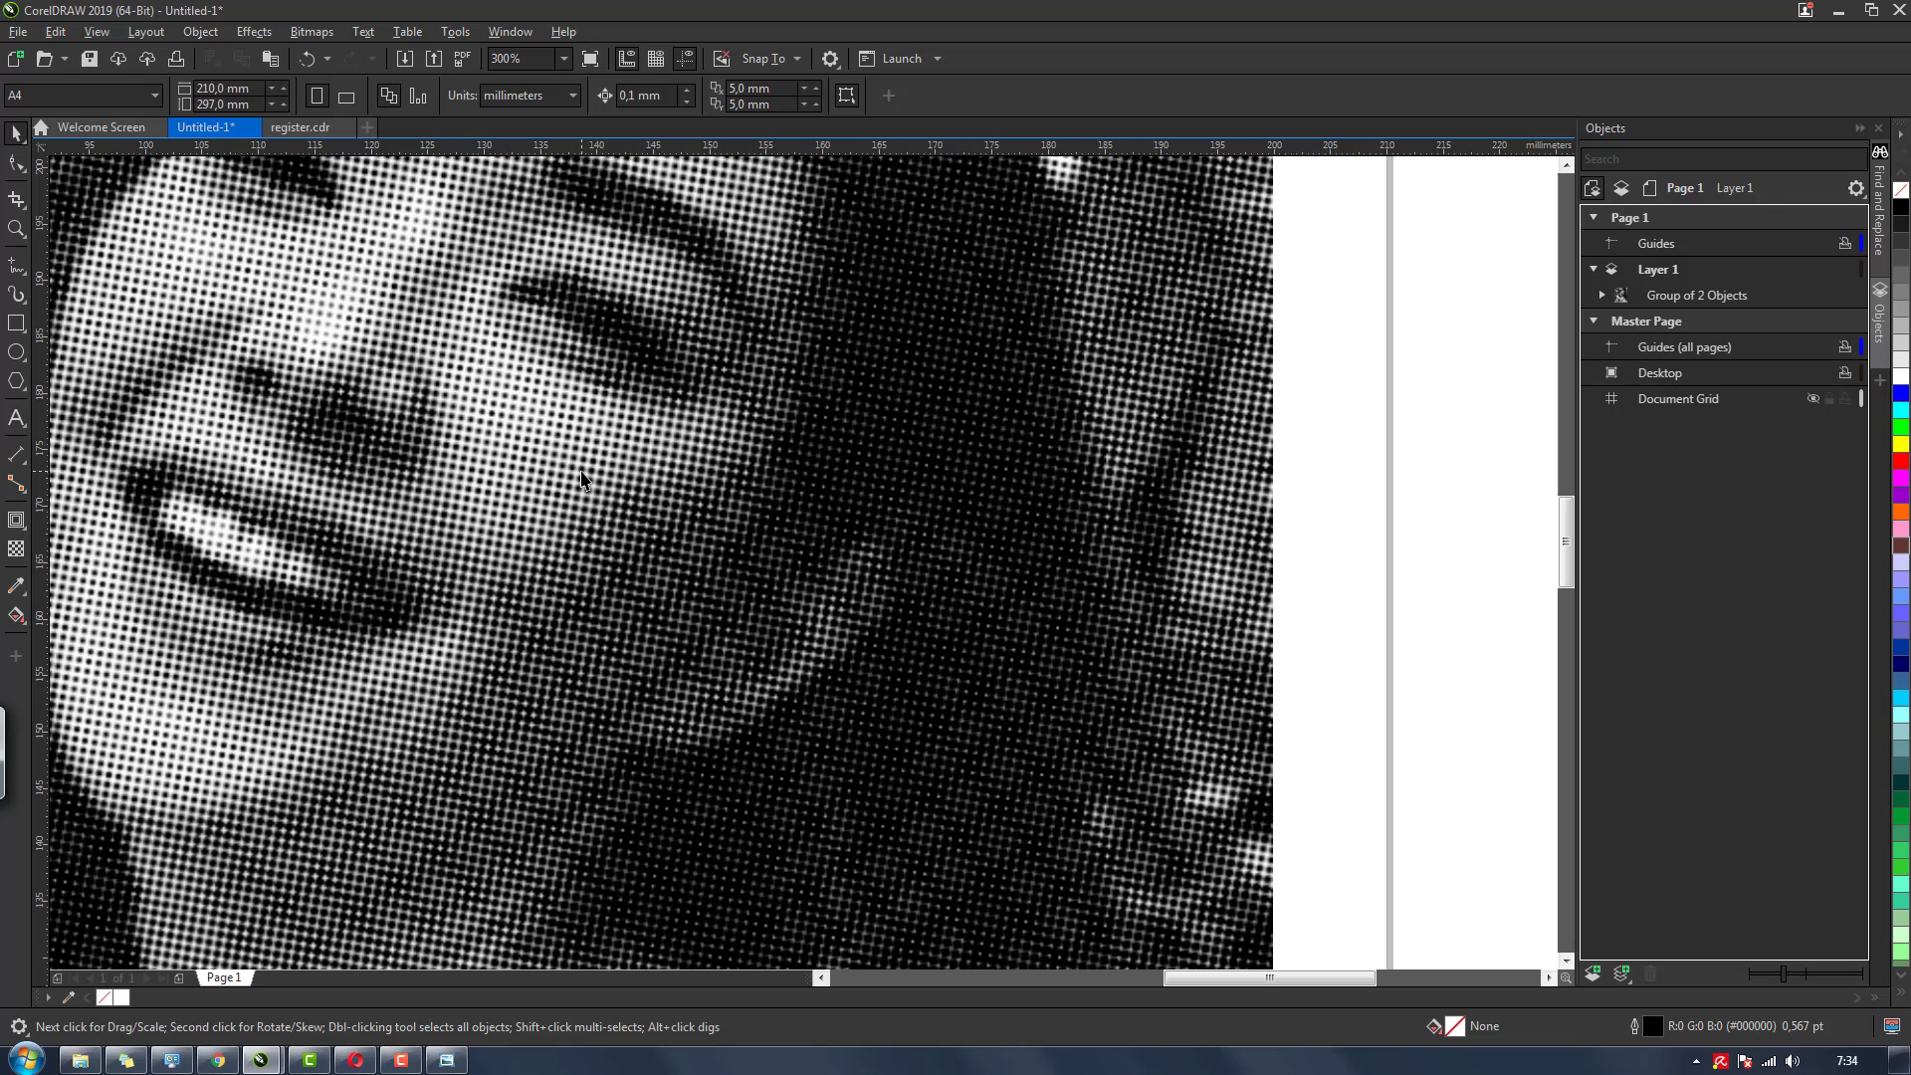
scroll(582, 479, down, 2)
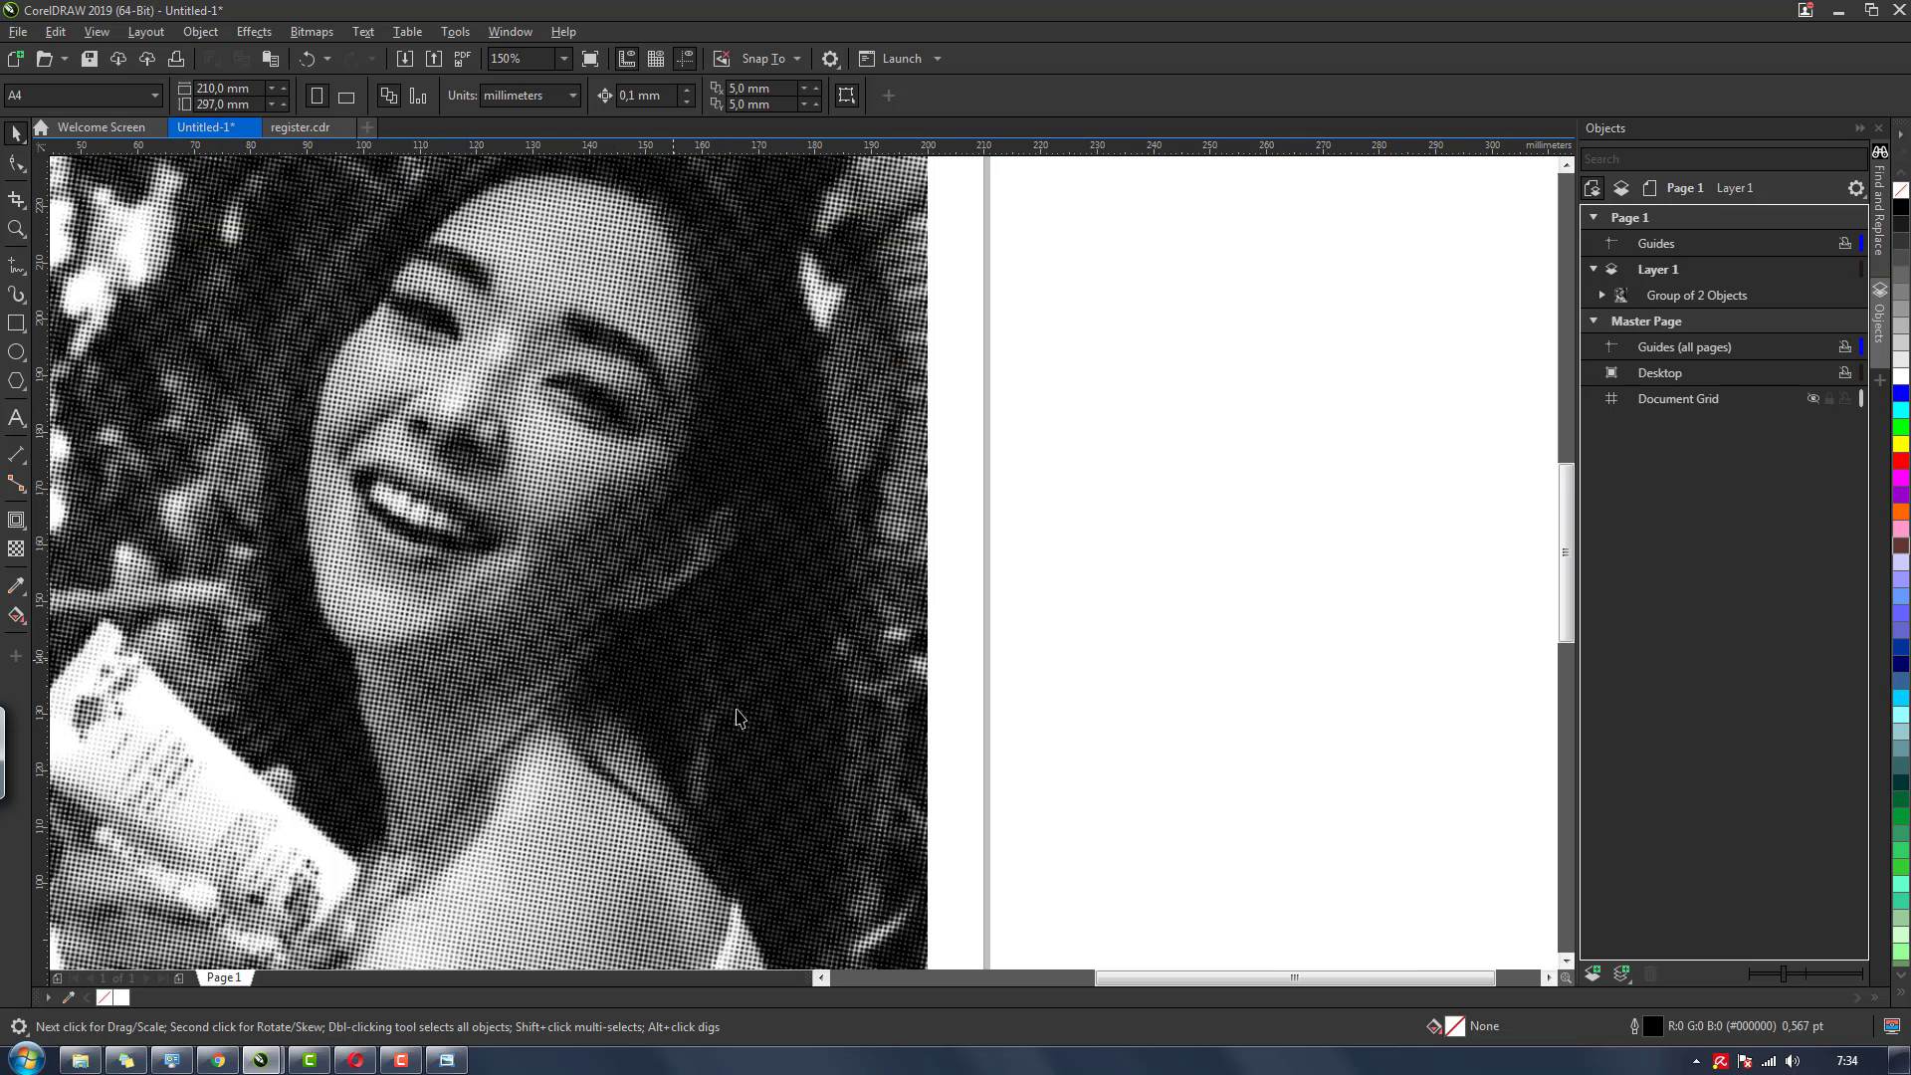
drag(1193, 980, 1145, 989)
Save the drawing as a CDR file named "setting mba gisel" in the Pictures library
key(ctrl+s)
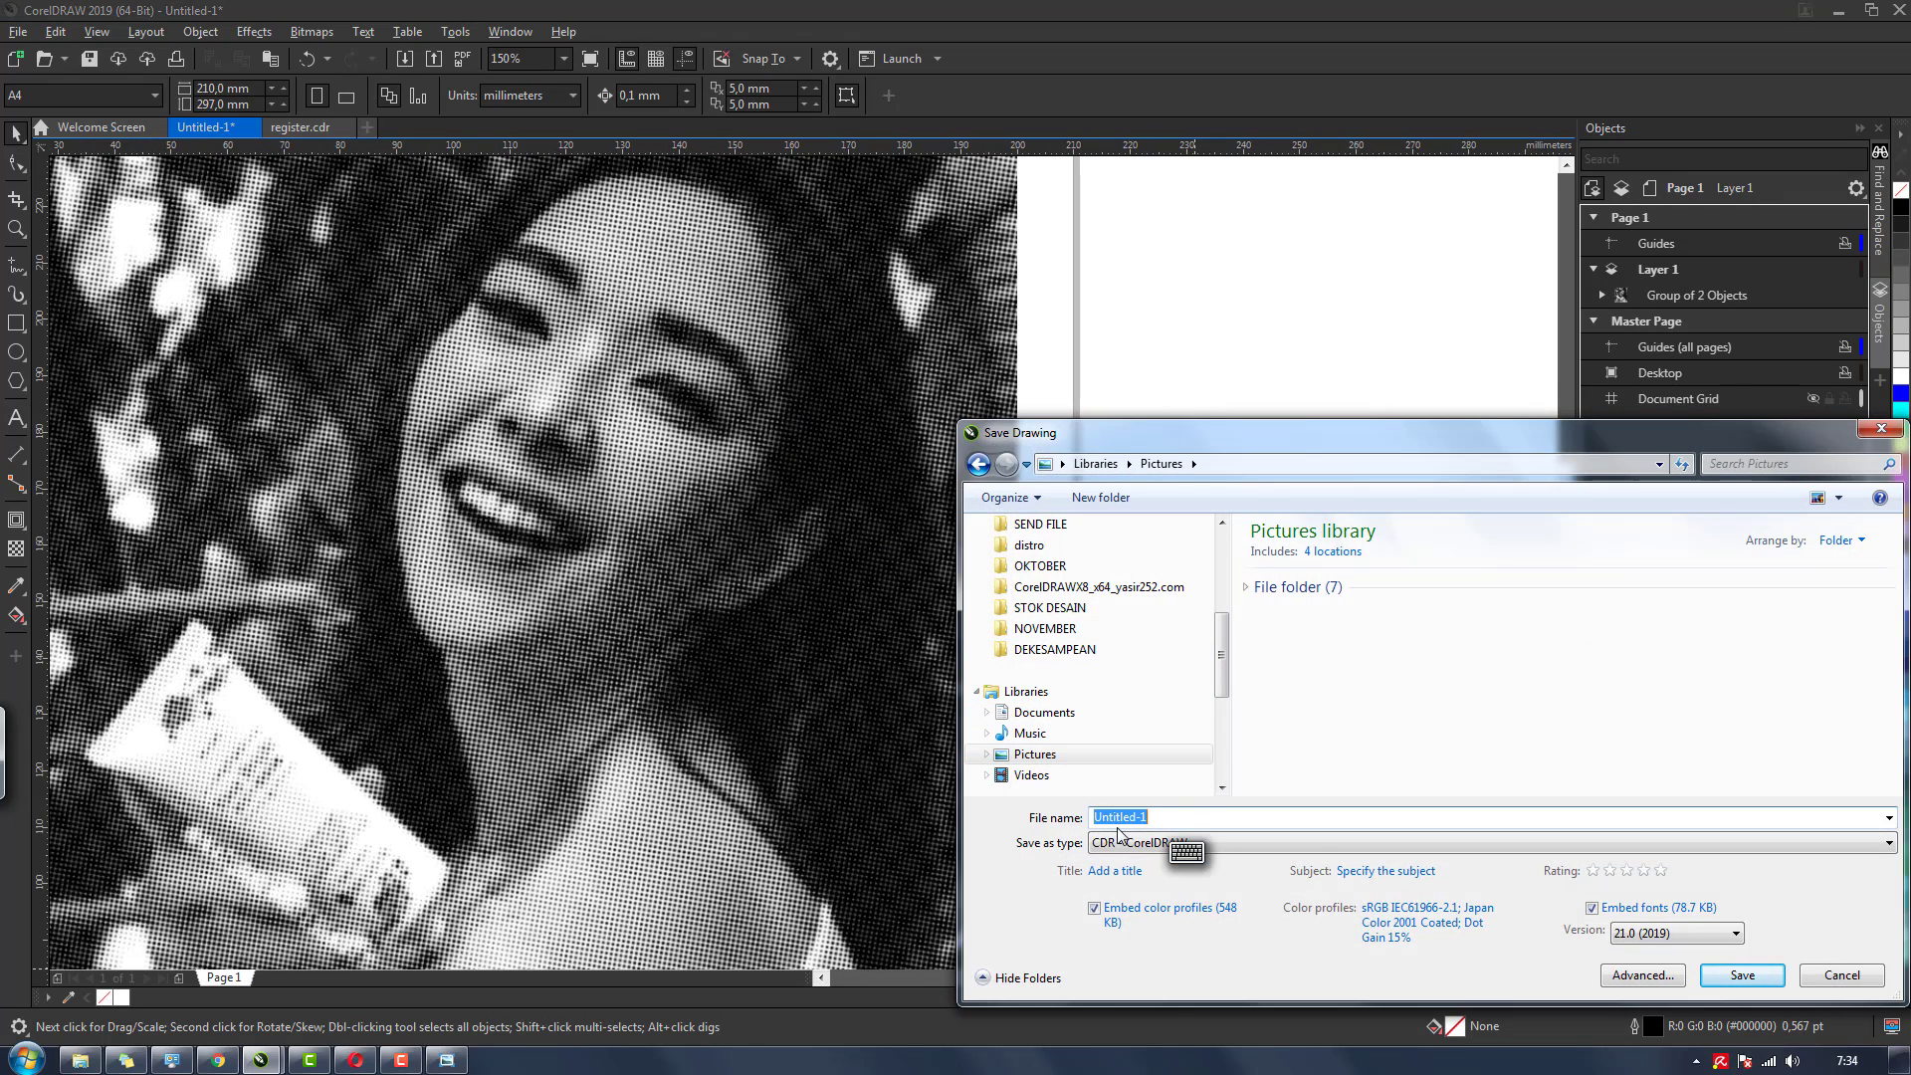
text(setting mba)
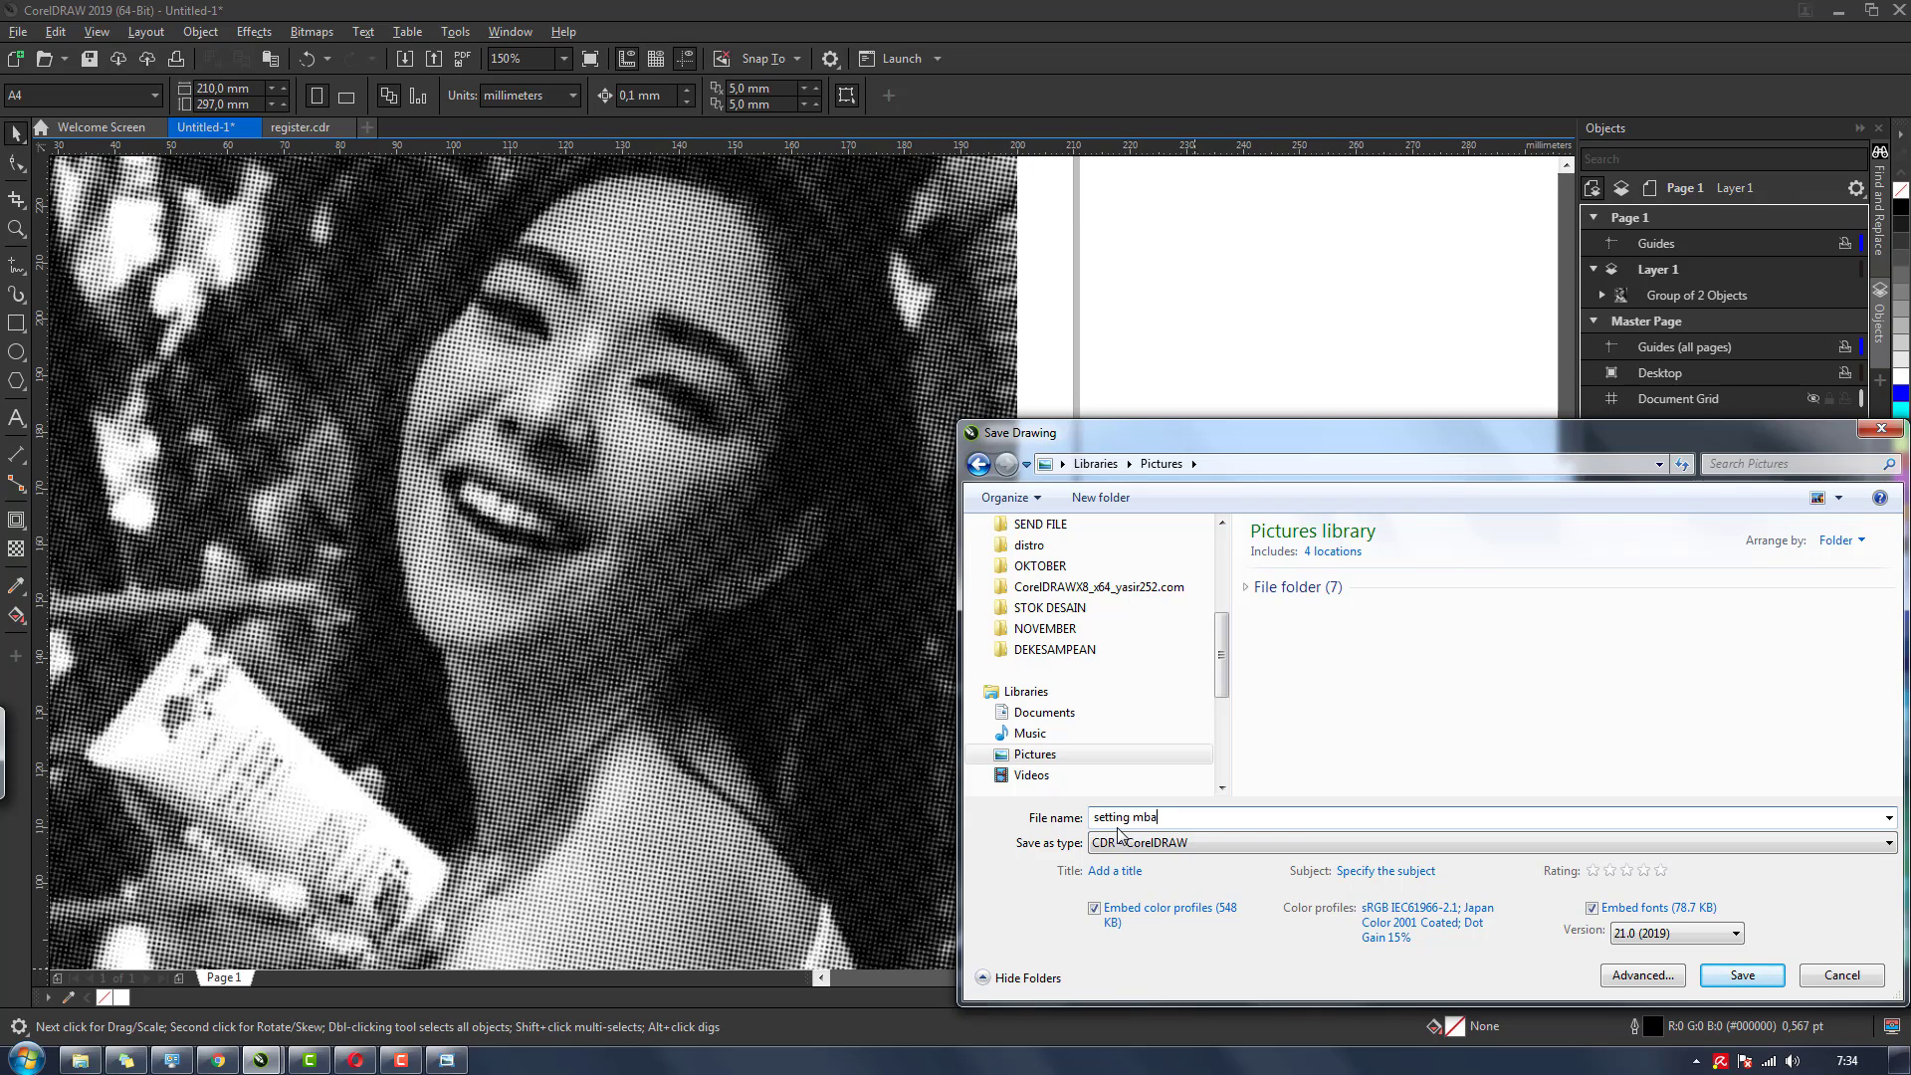
text( gisel)
click(1754, 971)
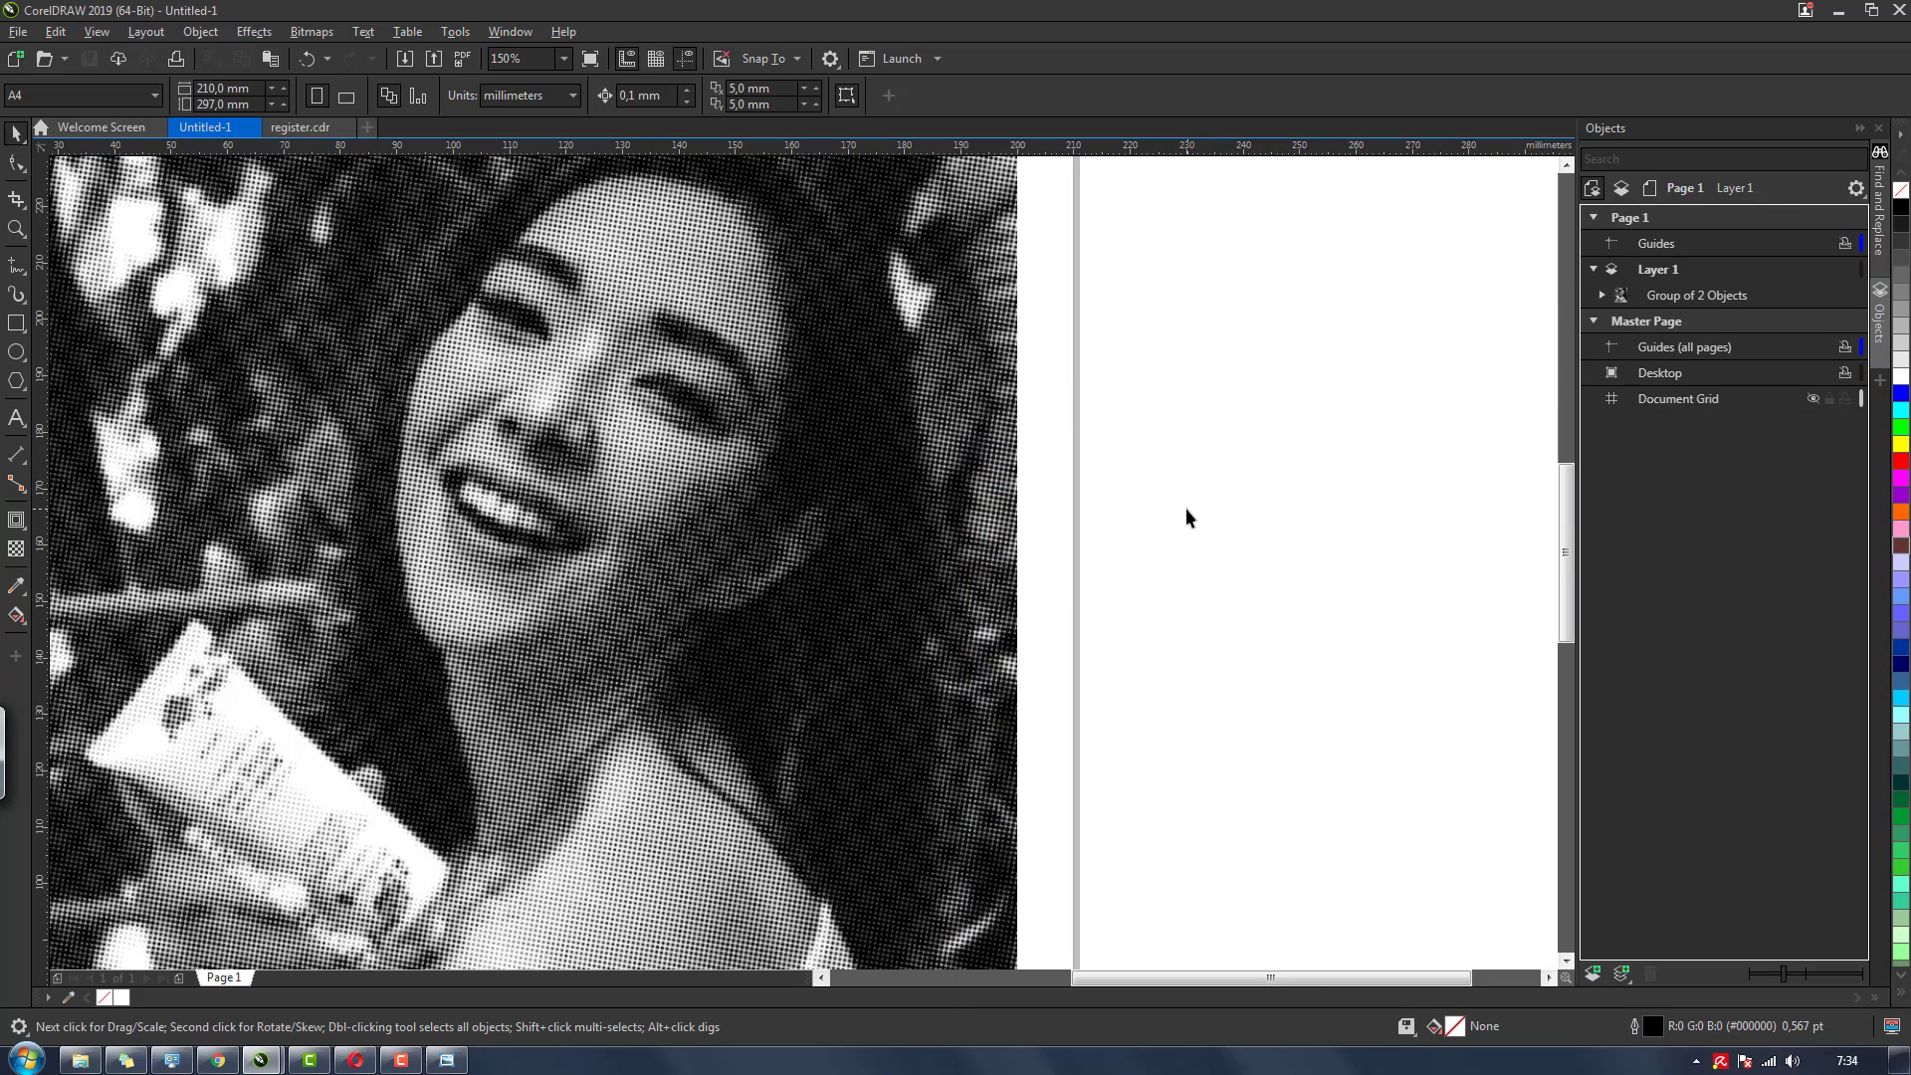
scroll(551, 493, down, 1)
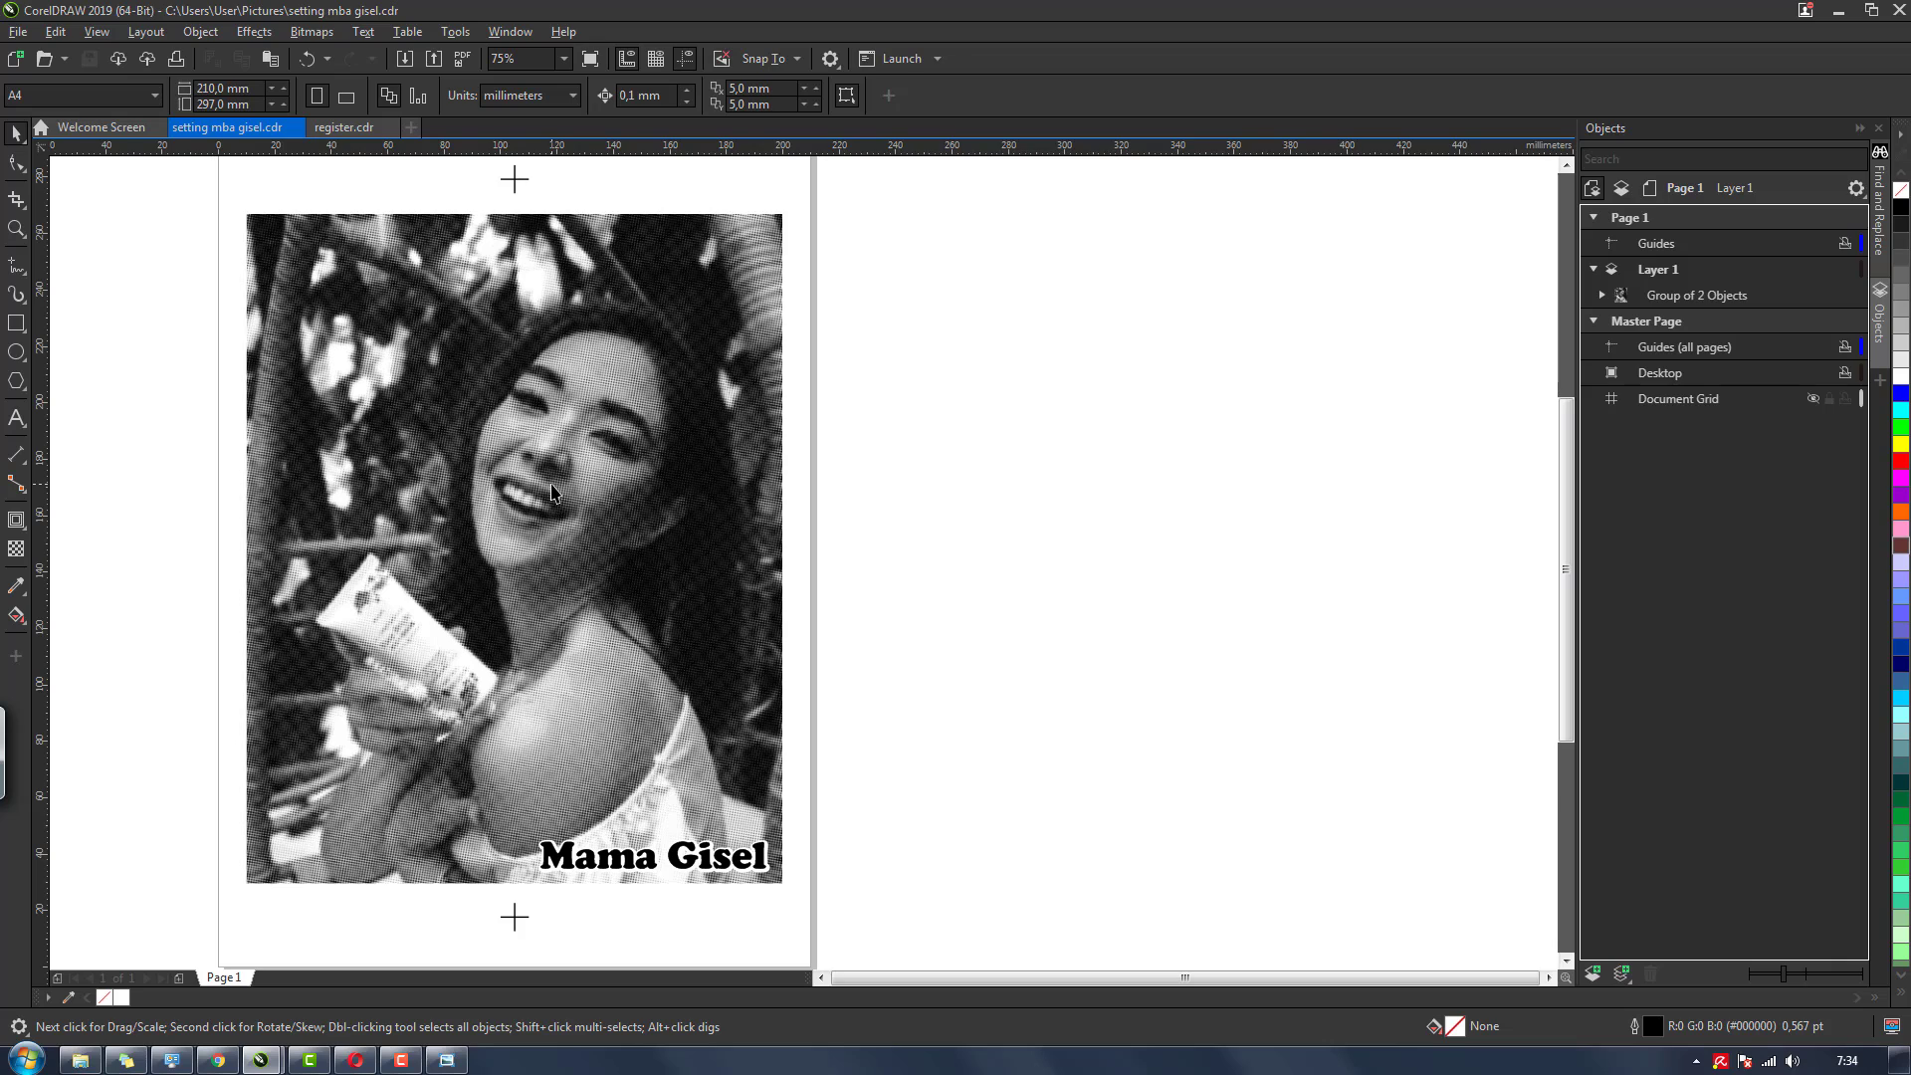
scroll(1561, 568, up, 1)
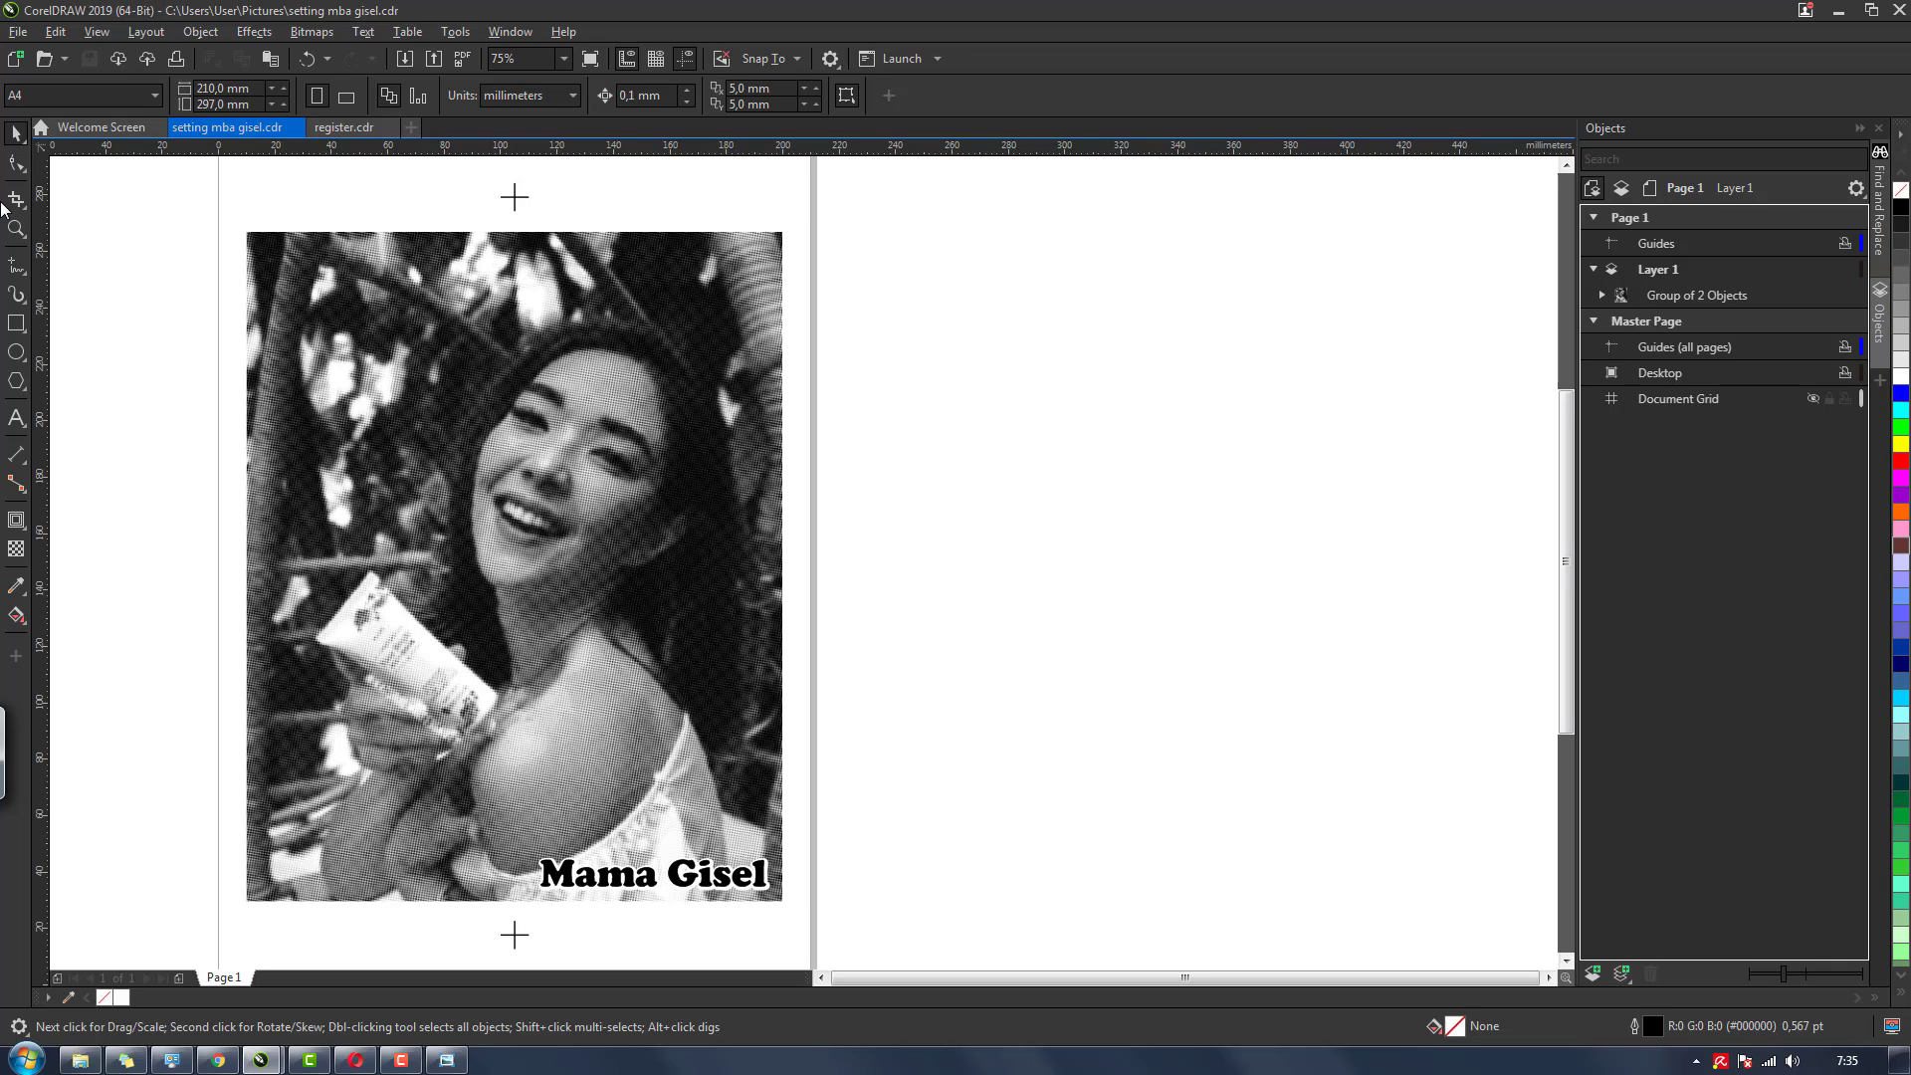
scroll(1567, 587, down, 1)
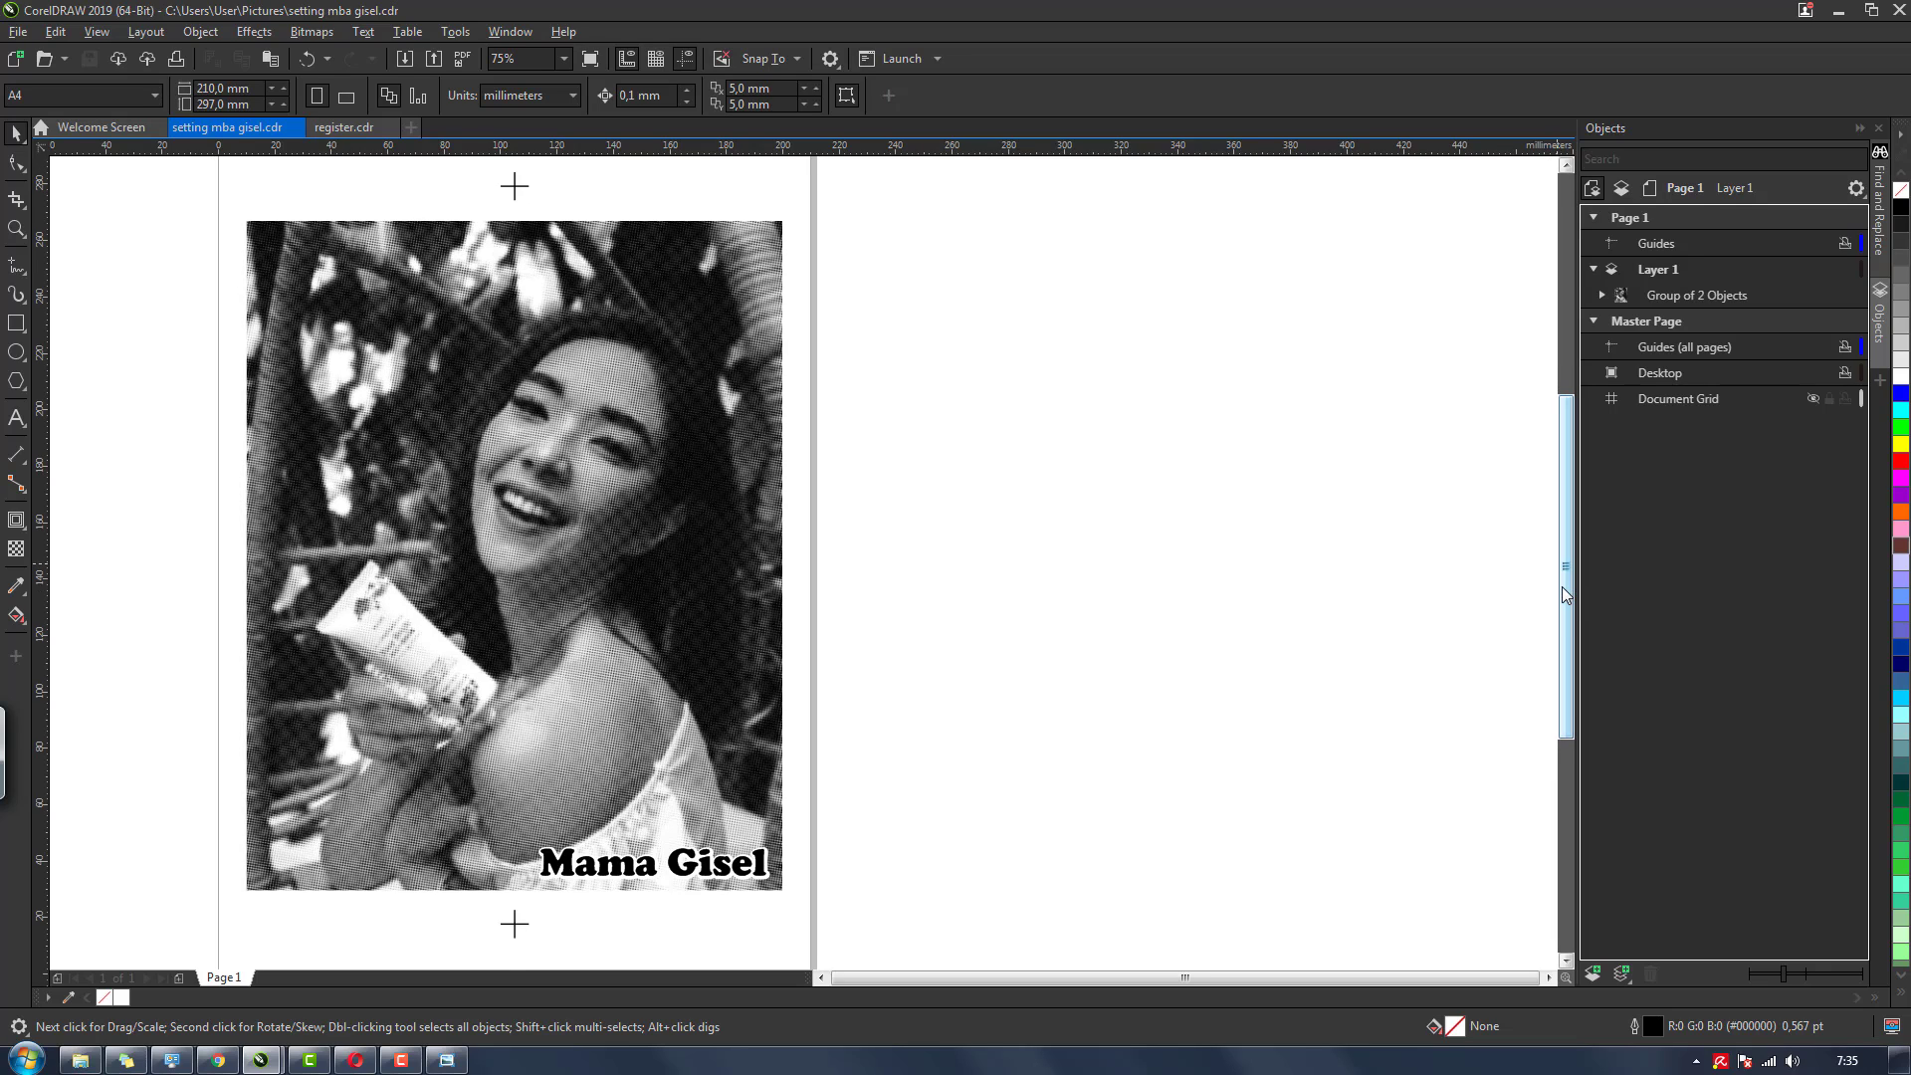
scroll(1562, 587, up, 1)
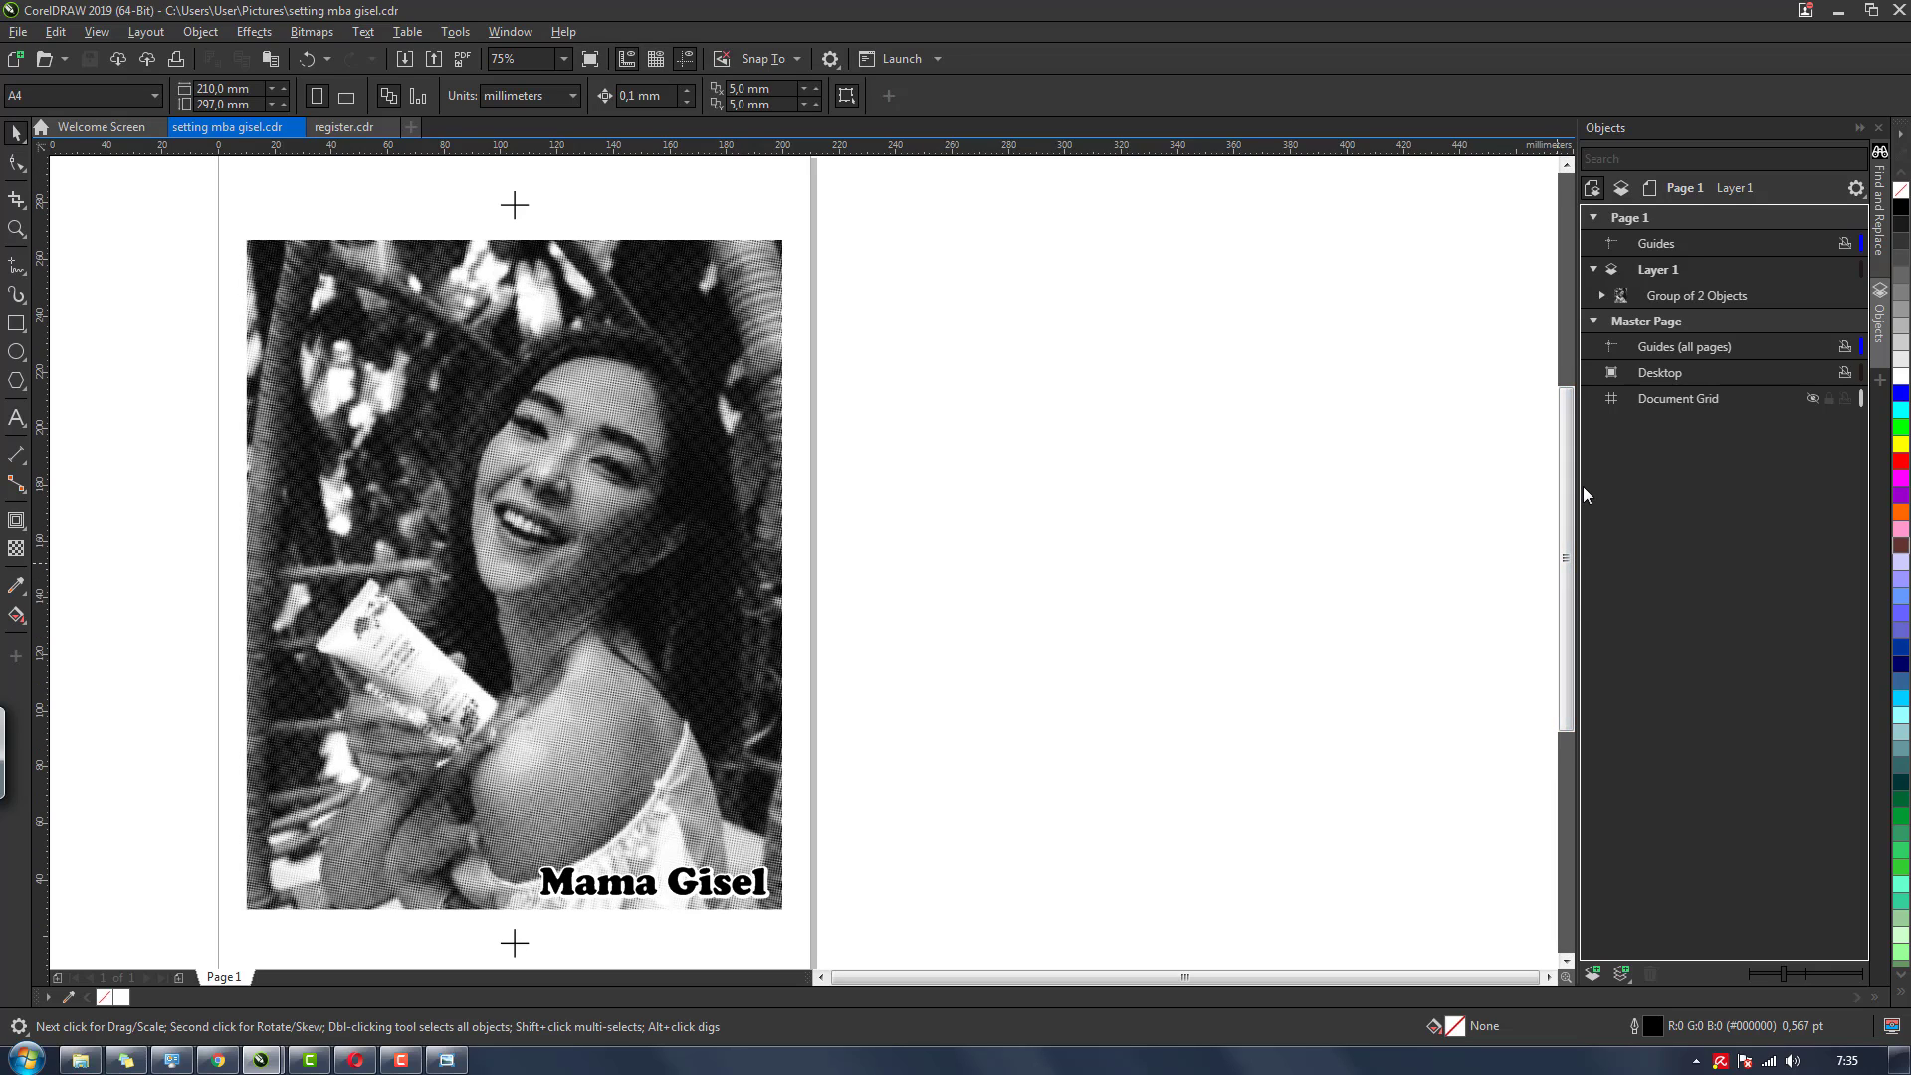